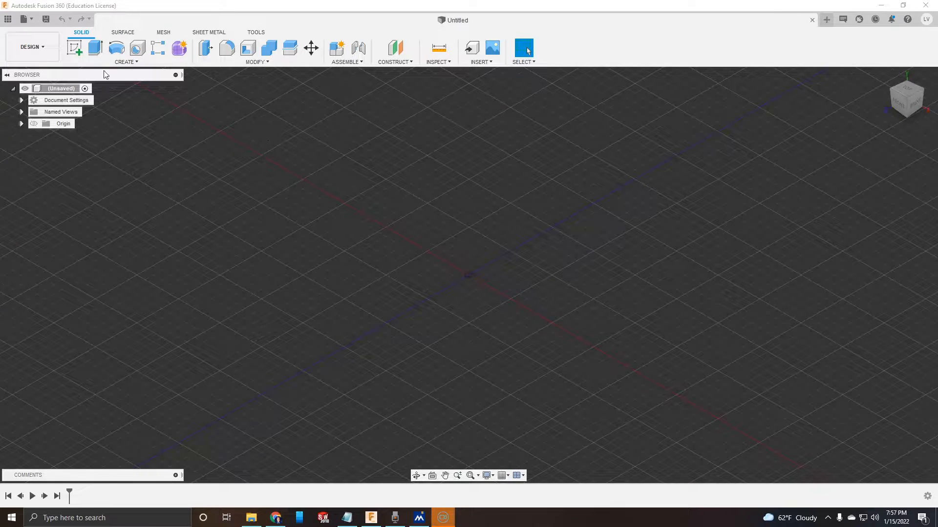
Examine the available workspaces, from Design and Generative Design through Render, Animation, Simulation, Manufacture and Drawing.
left_click(43, 52)
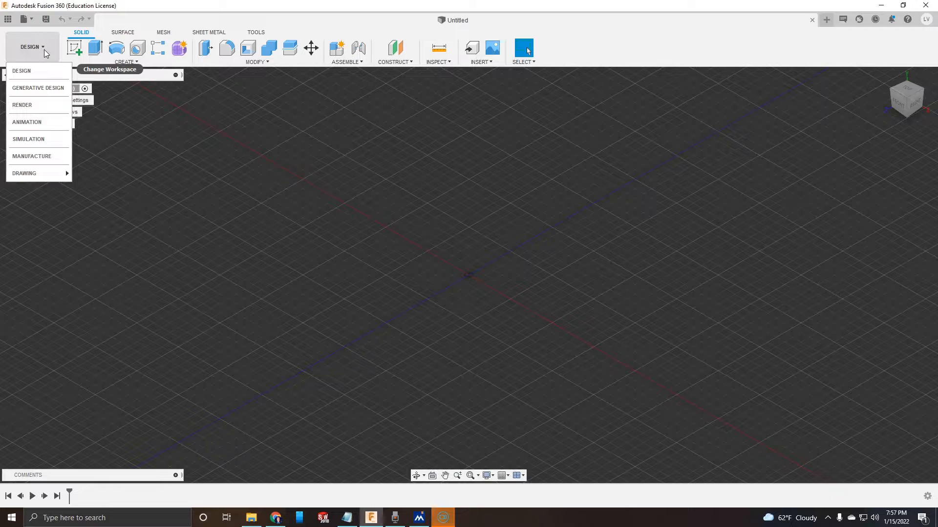
left_click(22, 72)
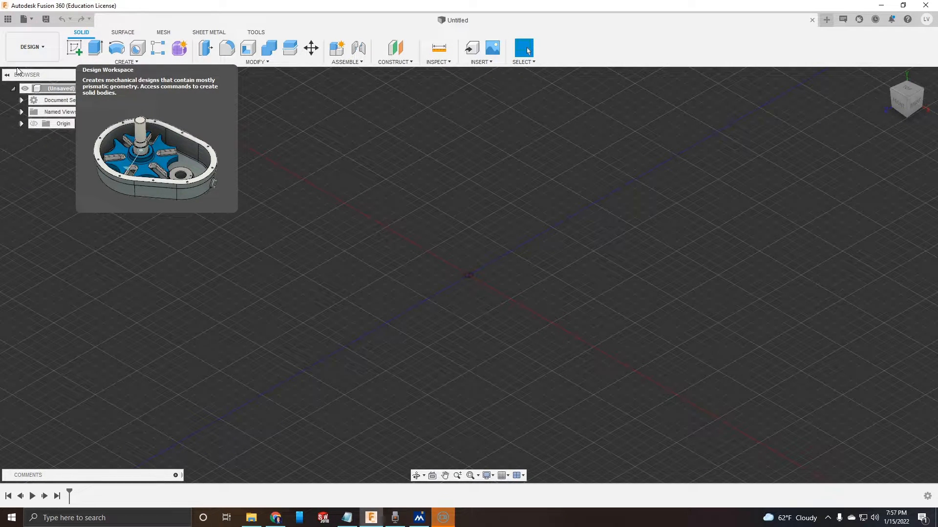
left_click(30, 53)
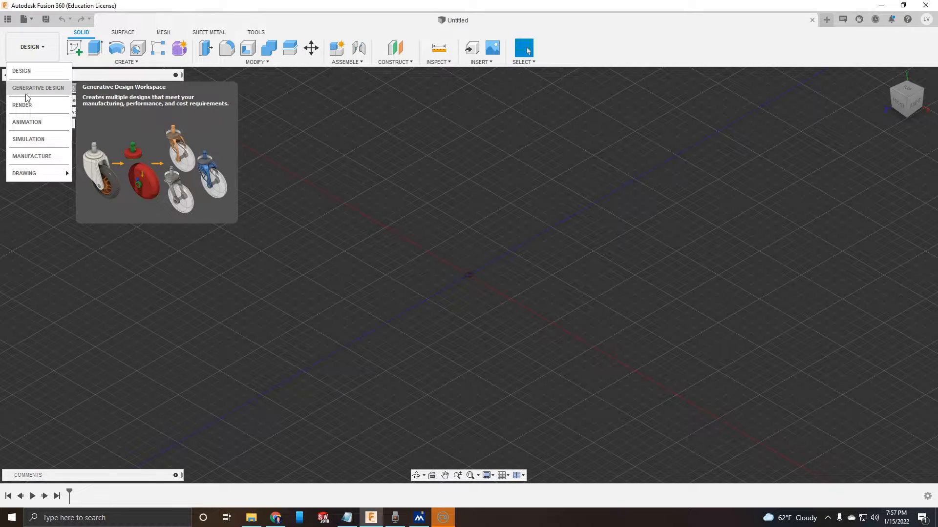
left_click(26, 95)
left_click(30, 56)
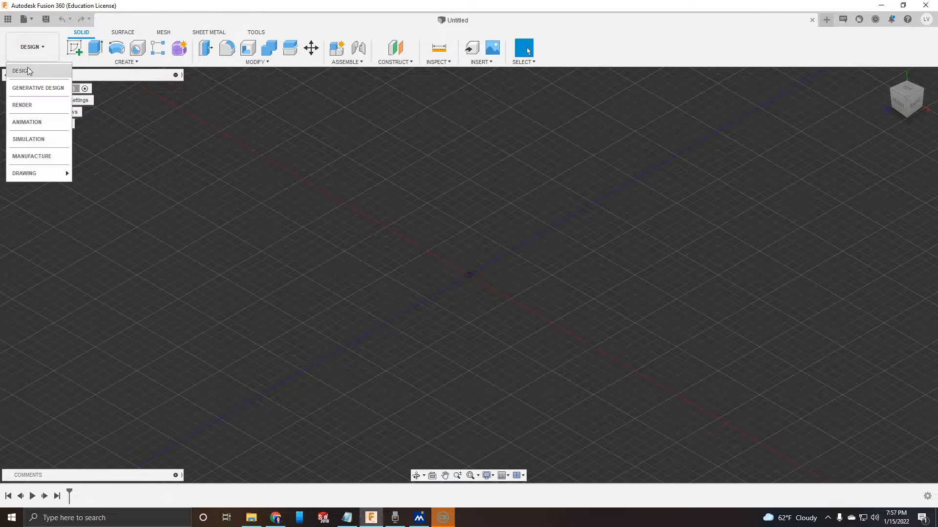
left_click(27, 107)
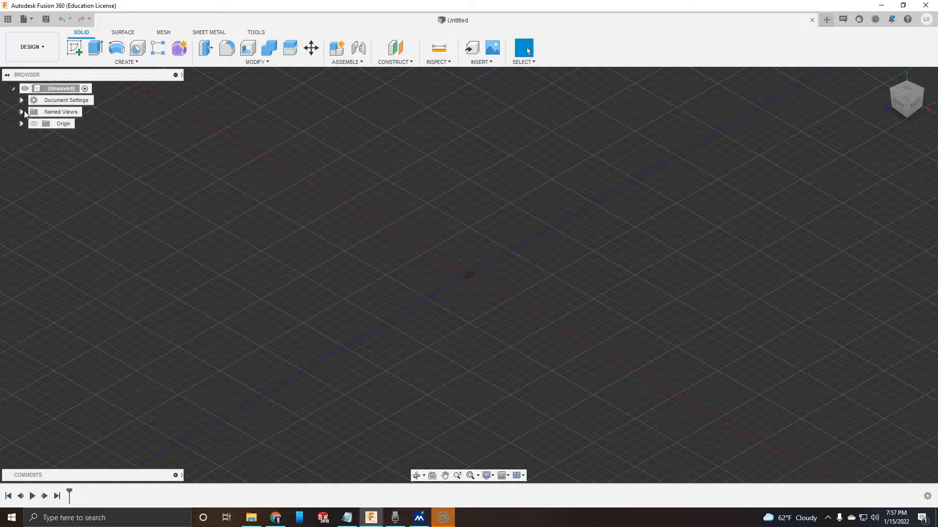
left_click(33, 57)
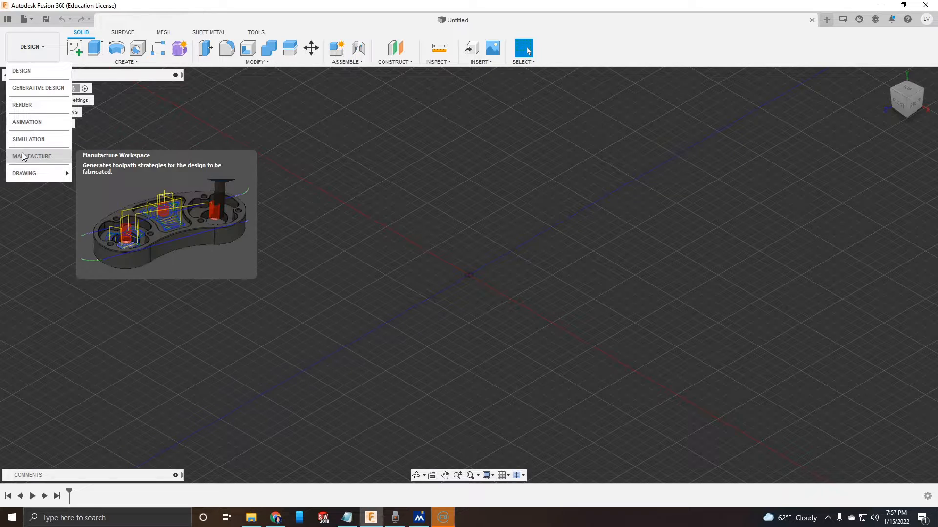
mouse_move(29, 175)
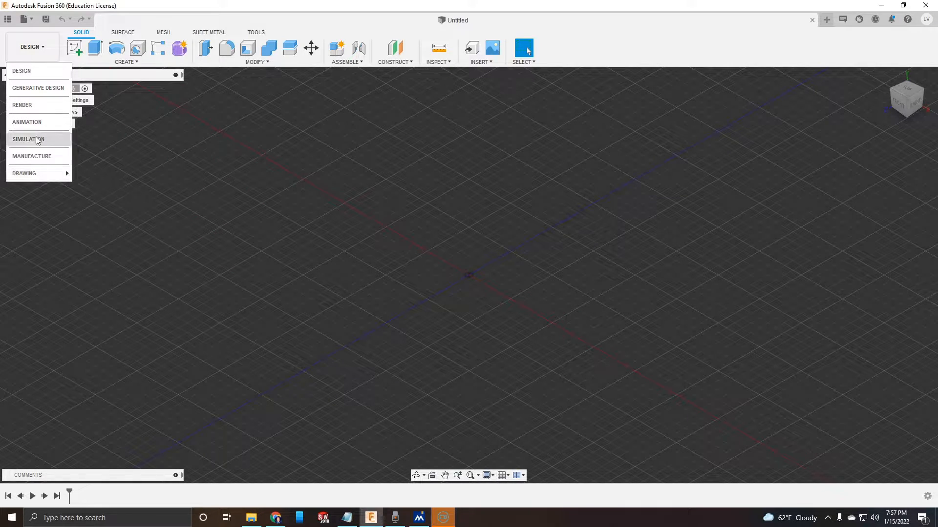
left_click(24, 71)
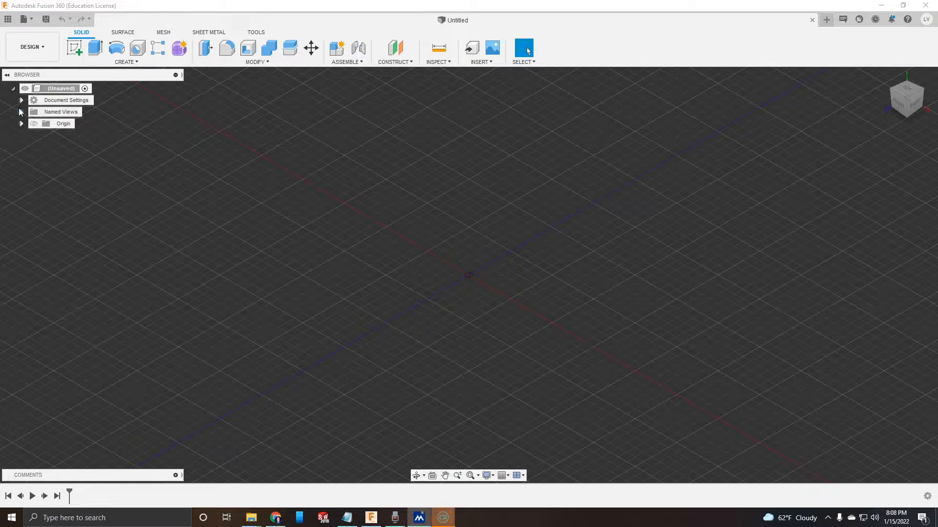
left_click(22, 100)
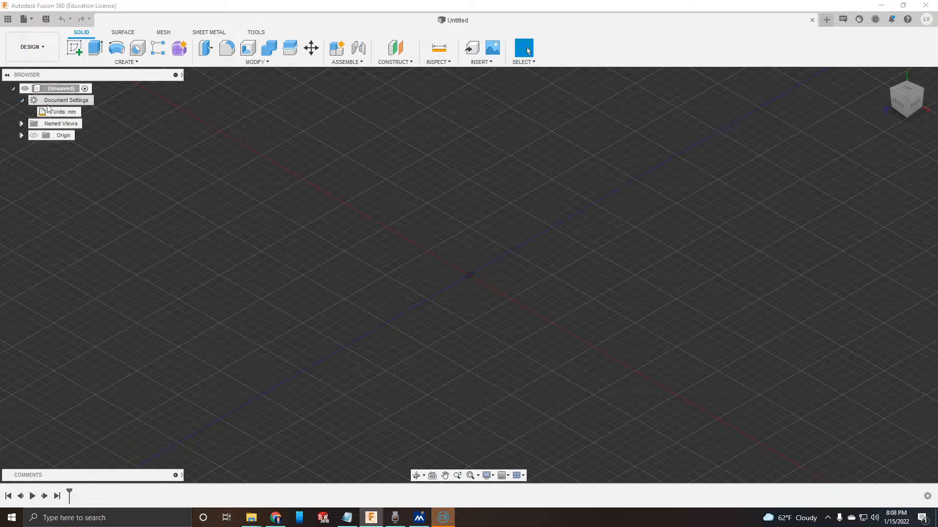
left_click(22, 100)
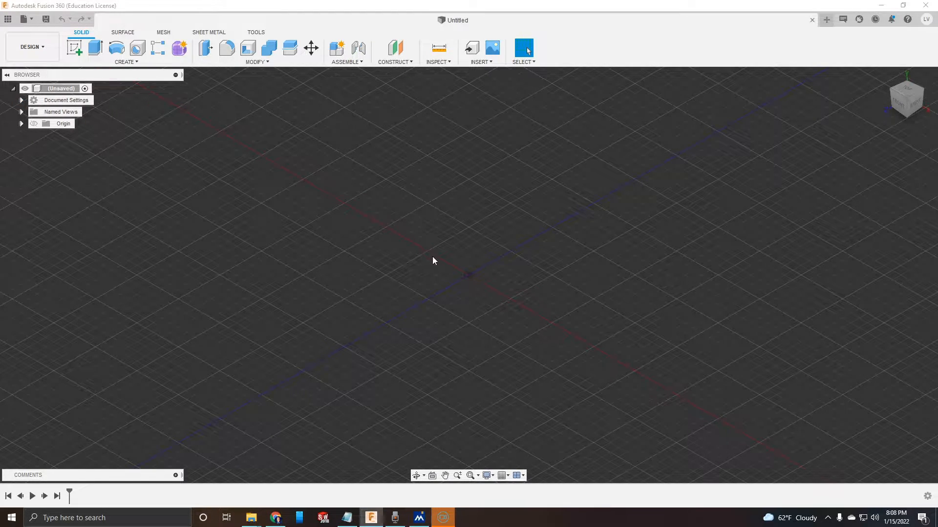
middle_click_drag(438, 268, 376, 292)
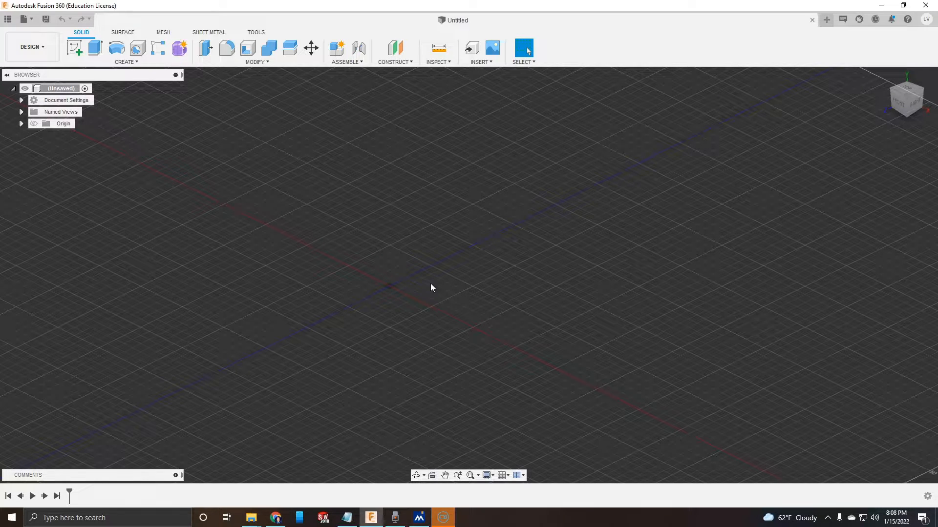
left_click(126, 62)
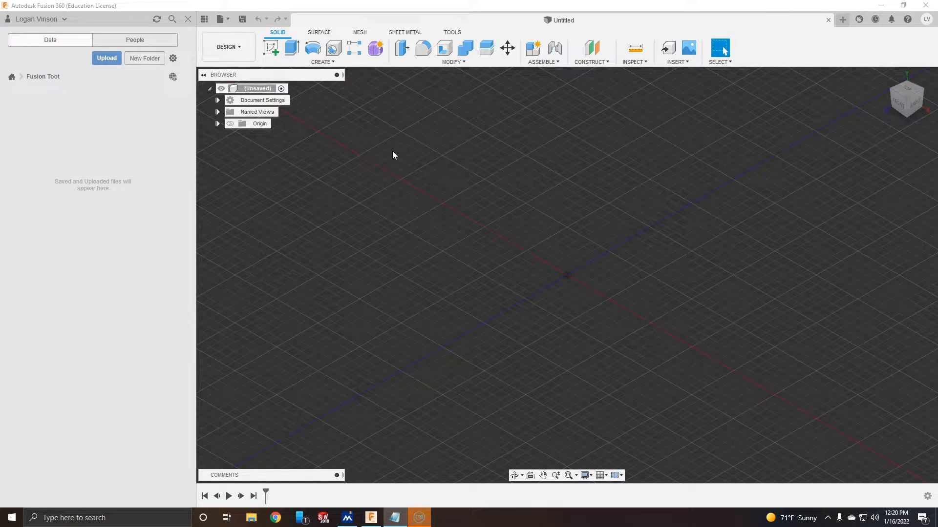
Save the untitled design as "Bearing 5x11x4" in the Fusion Toot project.
left_click(221, 19)
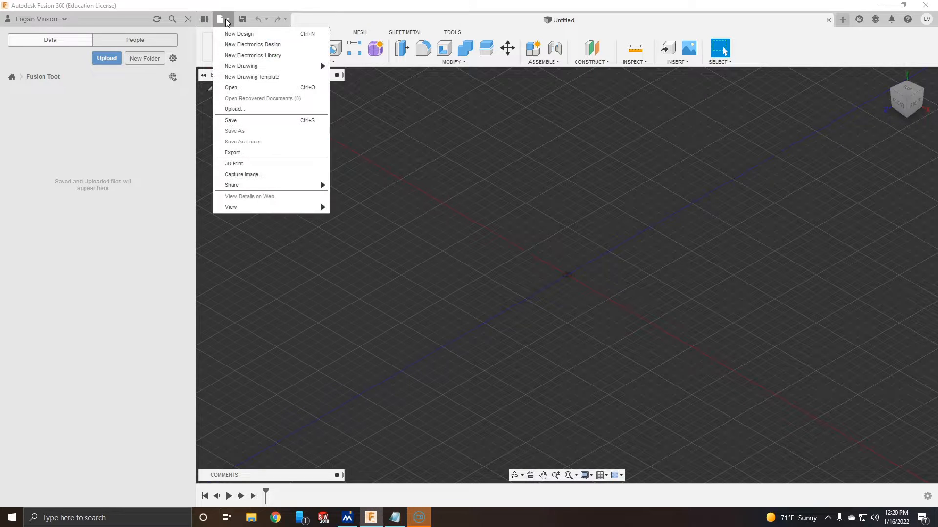
left_click(242, 122)
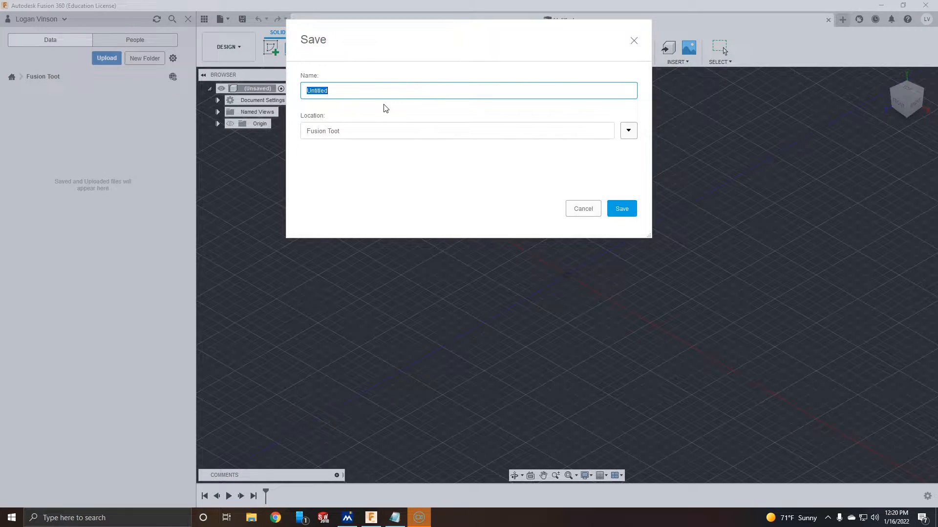
type("Bearing 5x11x4")
key("Return")
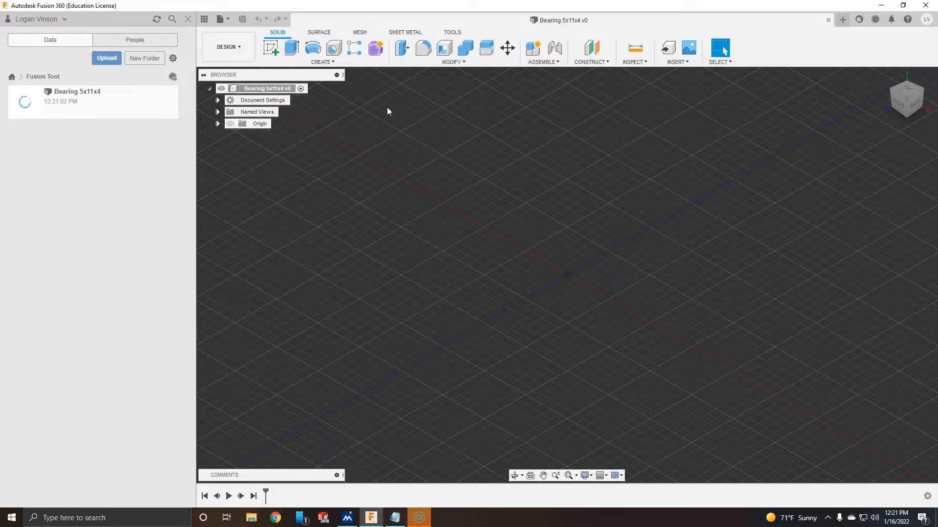
Start a sketch on the front plane and draw an 11 mm diameter circle centred on the origin.
left_click(270, 48)
left_click(547, 266)
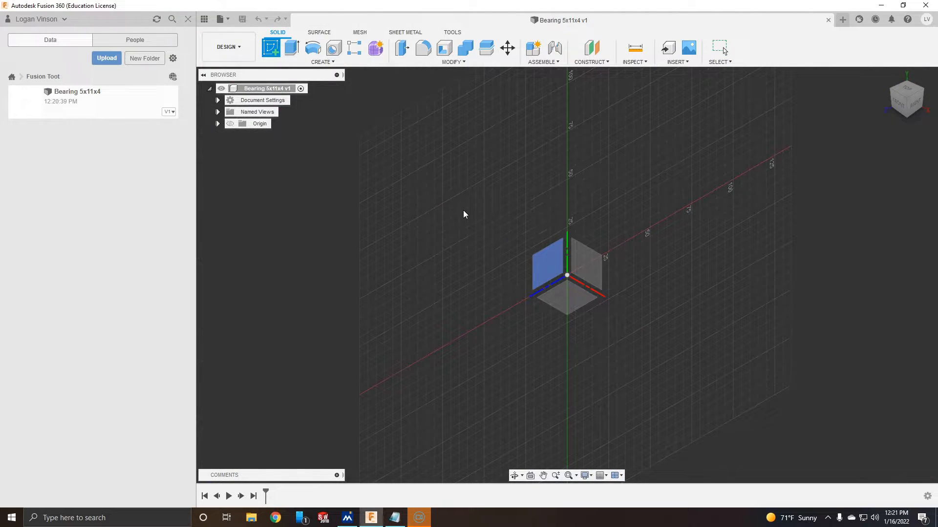
left_click(591, 271)
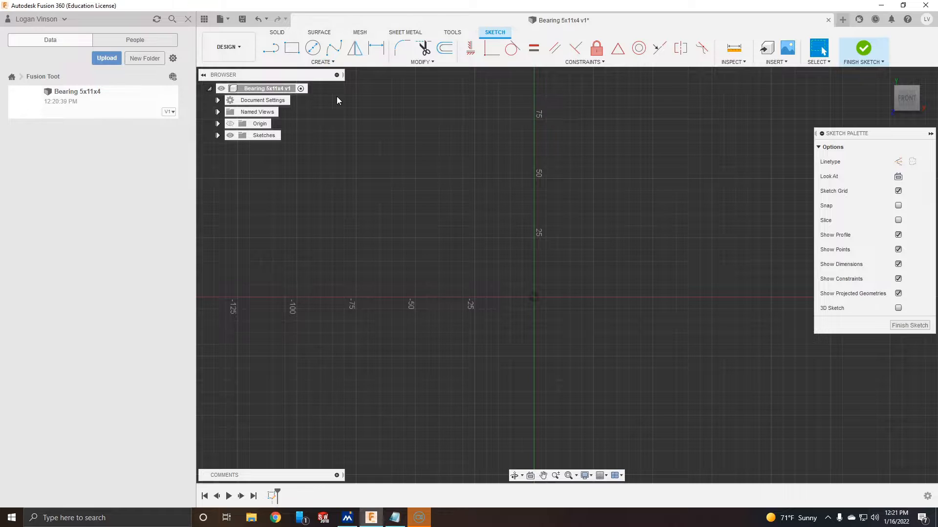
left_click(313, 48)
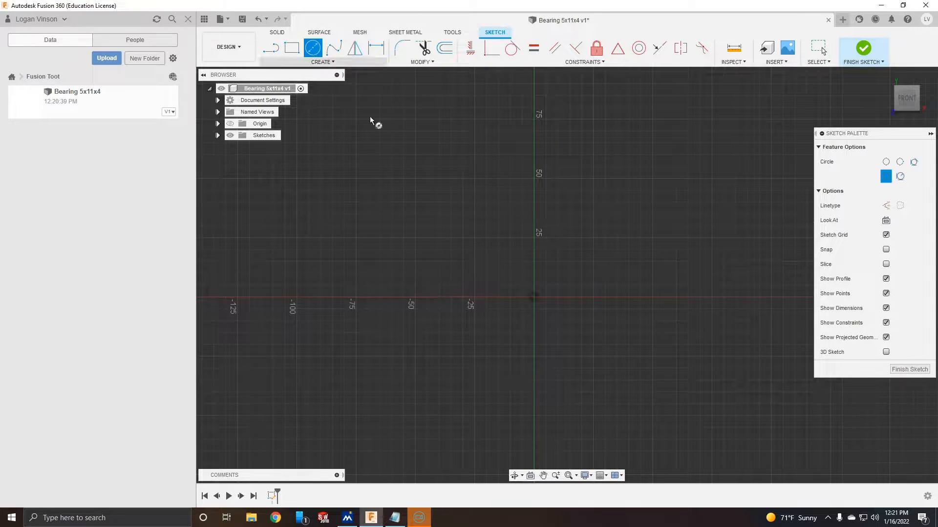
left_click(535, 298)
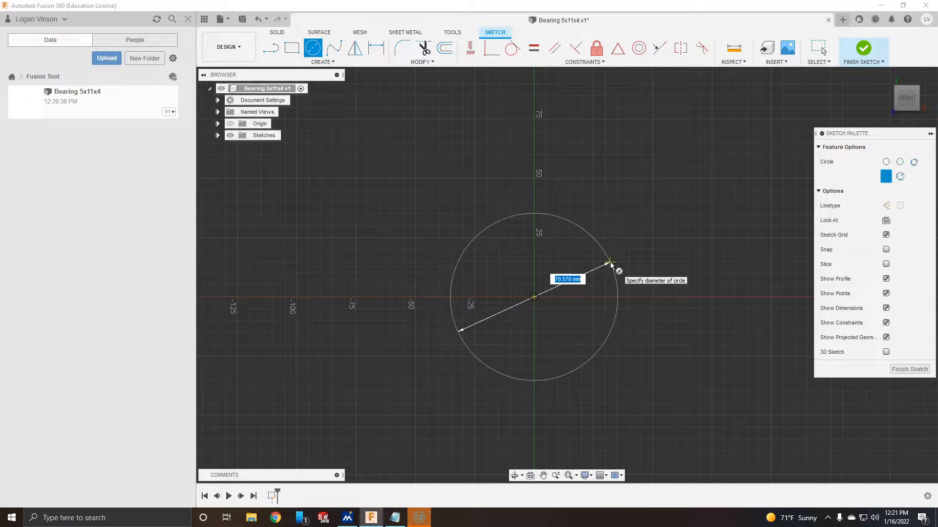
type("11")
key("Return")
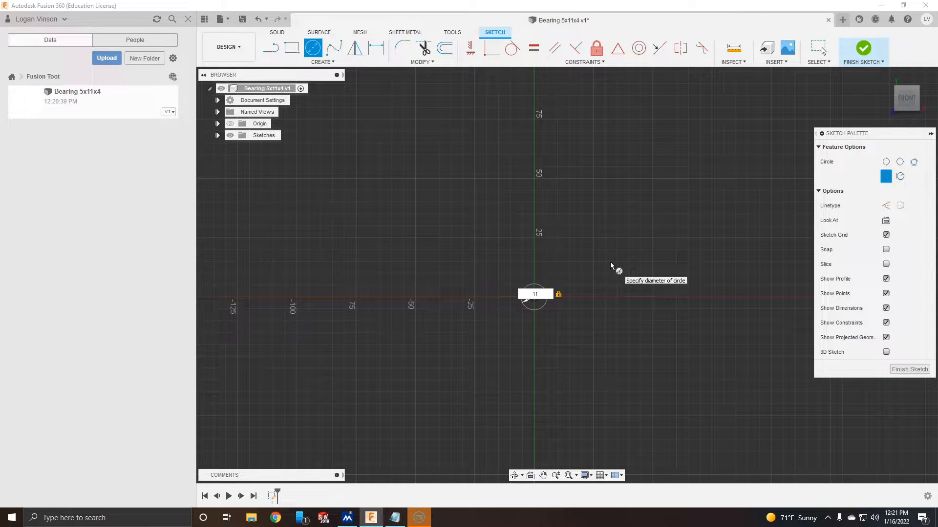
key("Escape")
Draw a concentric 5 mm diameter circle at the origin, inside the outer circle.
scroll(535, 301, "up", 10)
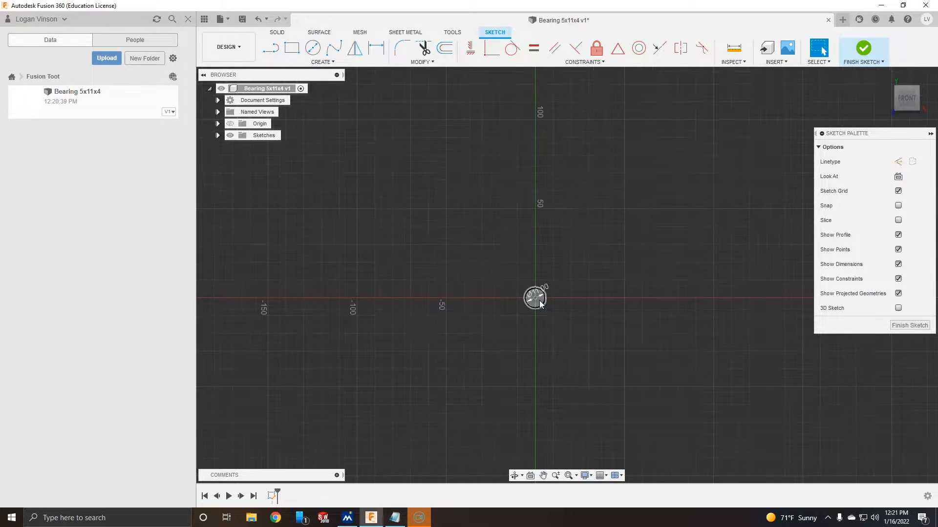
scroll(535, 301, "up", 3)
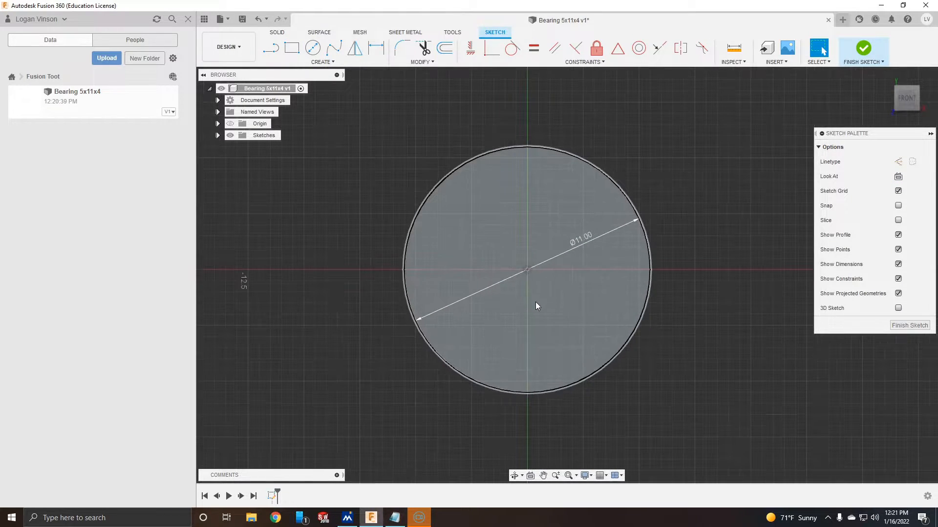
left_click(319, 49)
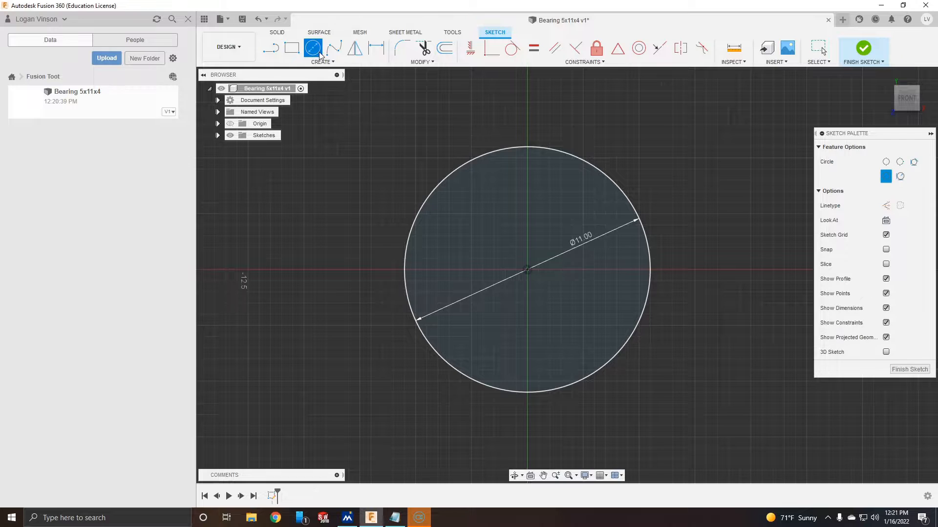
left_click(527, 270)
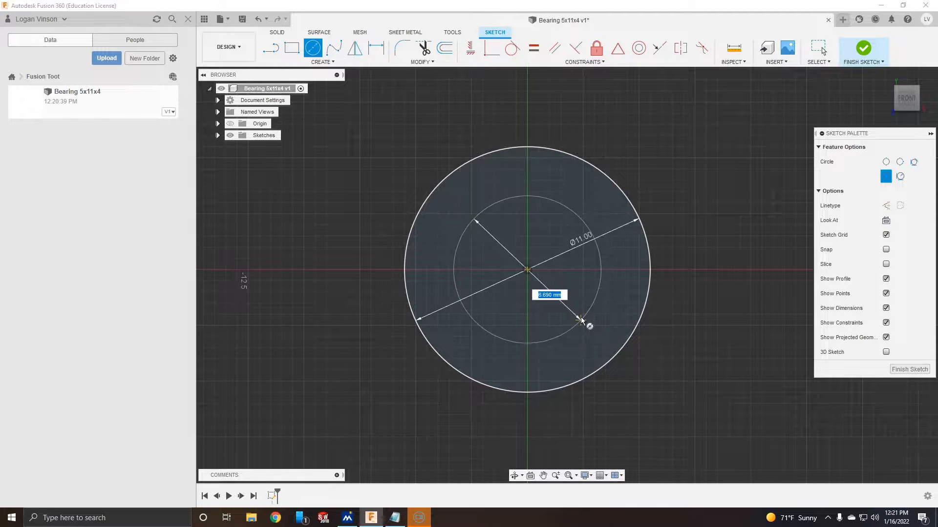
type("5")
key("Return")
key("Escape")
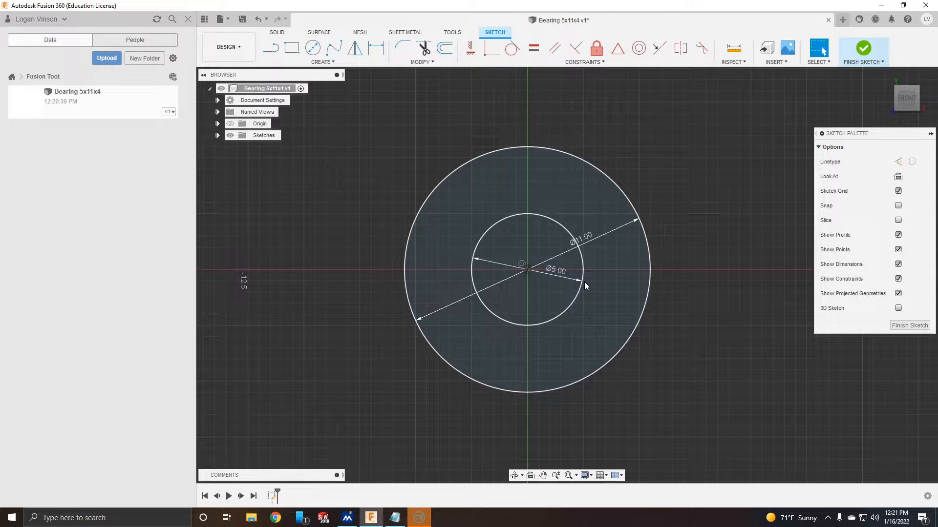
Move both diameter dimensions outside the circles and finish the sketch.
left_click_drag(585, 243, 667, 180)
left_click_drag(561, 268, 694, 224)
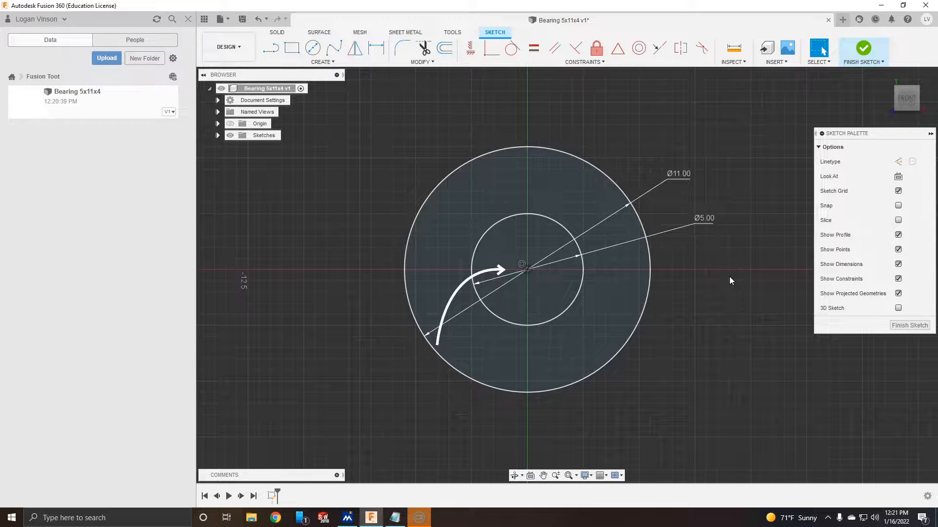
left_click(895, 325)
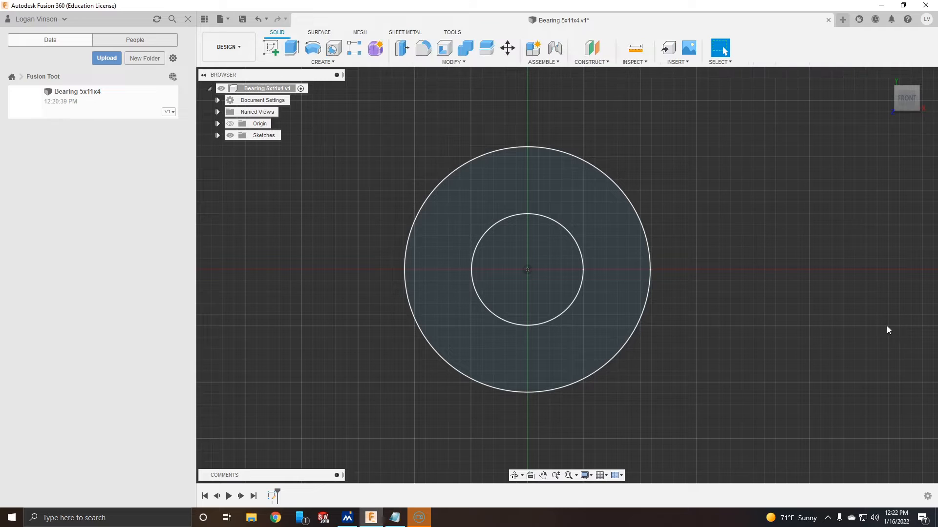
Extrude the ring profile between the two circles symmetrically to a total thickness of 4 mm as a new body.
left_click(627, 294)
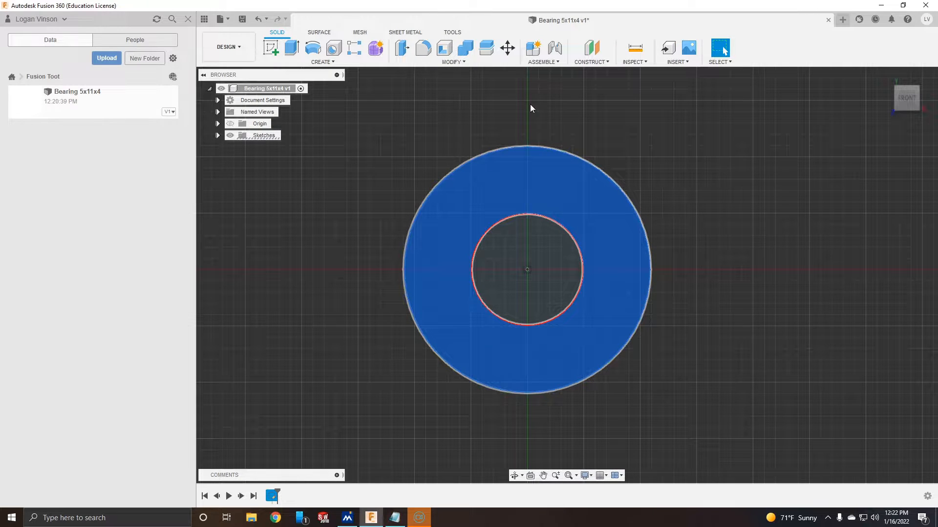
left_click(290, 49)
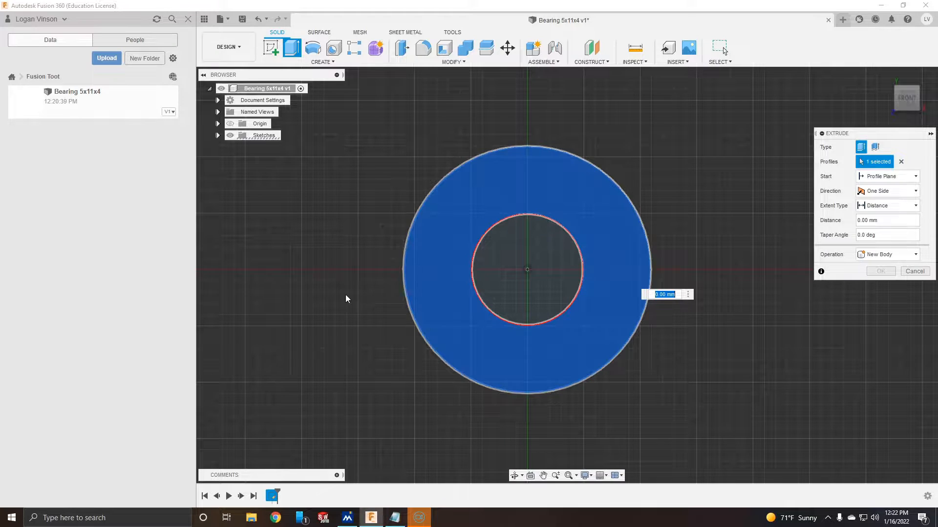
middle_click_drag(346, 296, 550, 275, "shift")
mouse_move(574, 254)
left_mouse_down()
mouse_move(591, 267)
mouse_move(557, 247)
mouse_move(593, 266)
mouse_move(584, 273)
mouse_move(540, 234)
mouse_move(570, 252)
left_mouse_up()
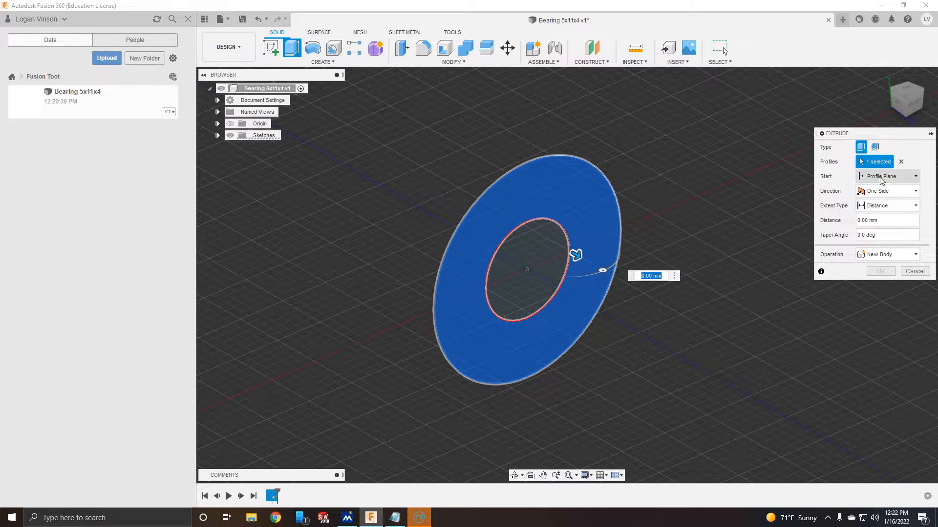
left_click(898, 191)
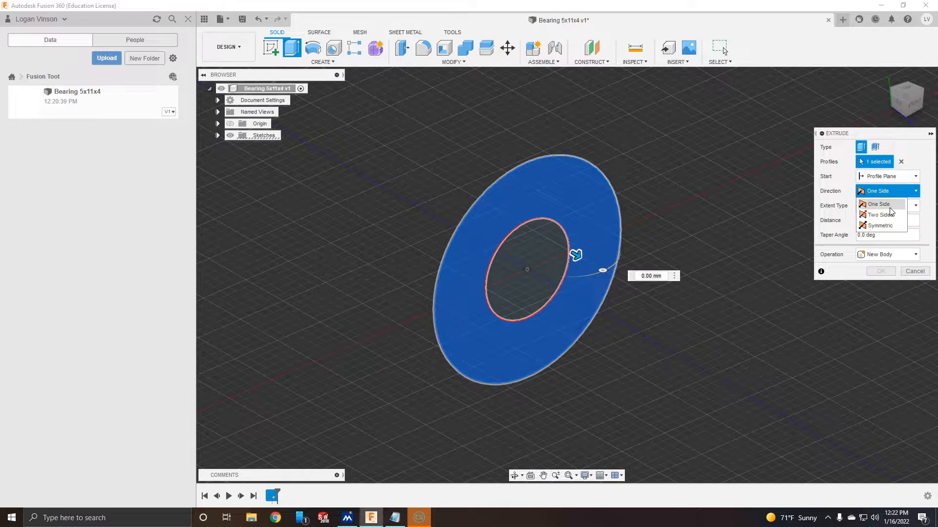
left_click(889, 222)
left_click(878, 221)
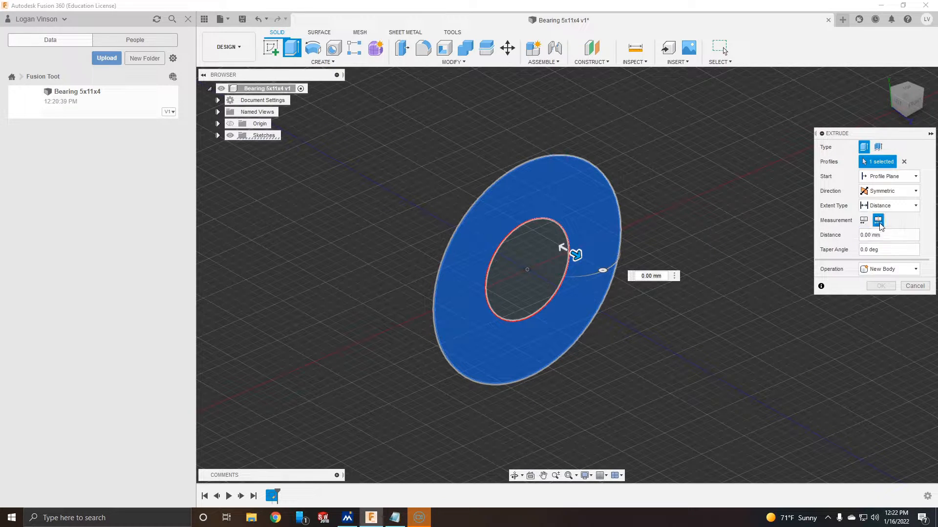
type("4")
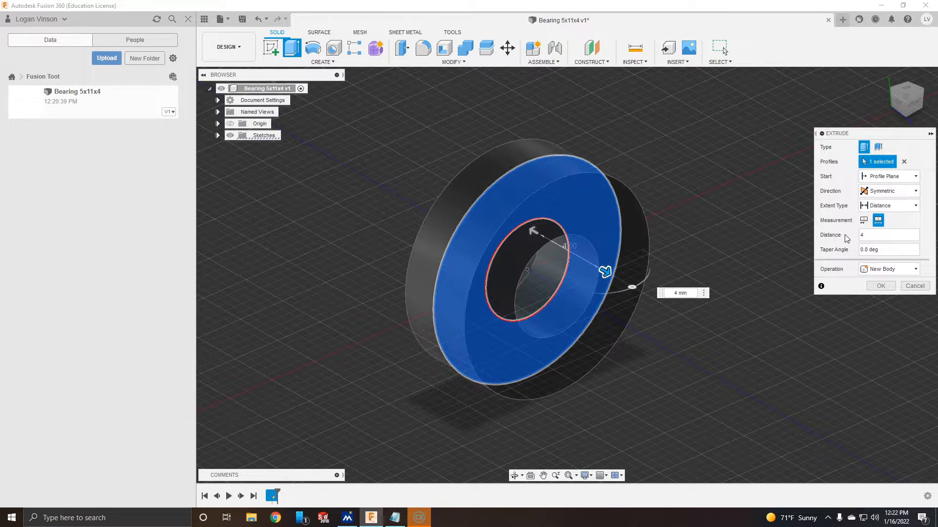
left_click(883, 269)
left_click(883, 270)
left_click(880, 286)
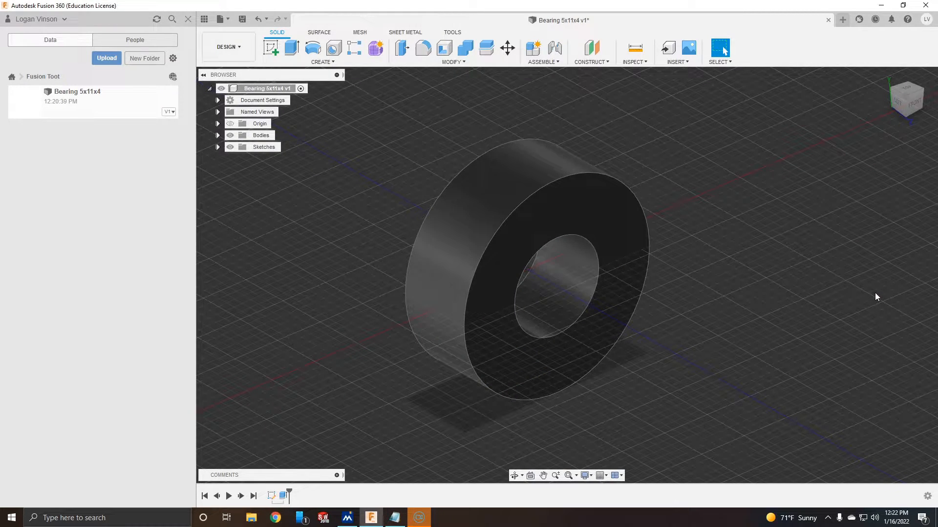
middle_click_drag(824, 293, 700, 309, "shift")
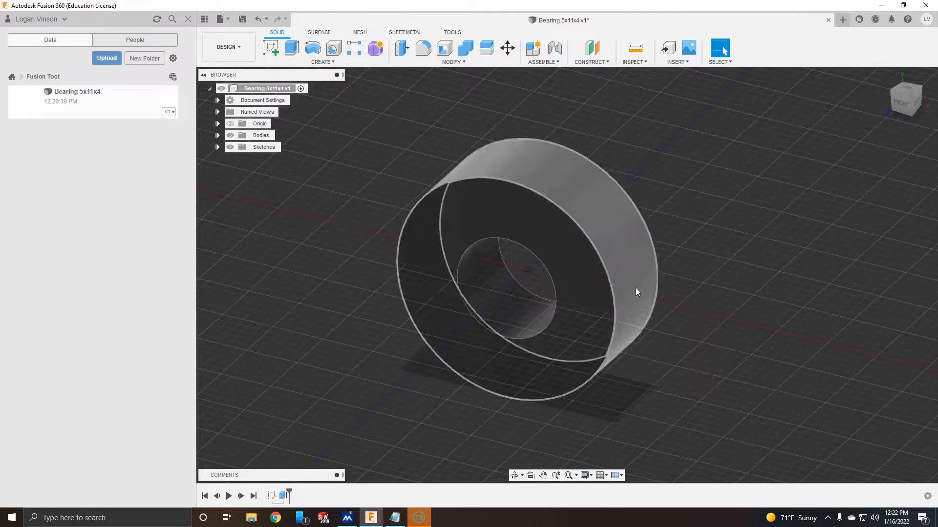
Start a sketch on the ring's front face and draw a 6.5 mm diameter circle centred on the origin.
left_click(561, 247)
right_click(562, 247)
mouse_move(564, 274)
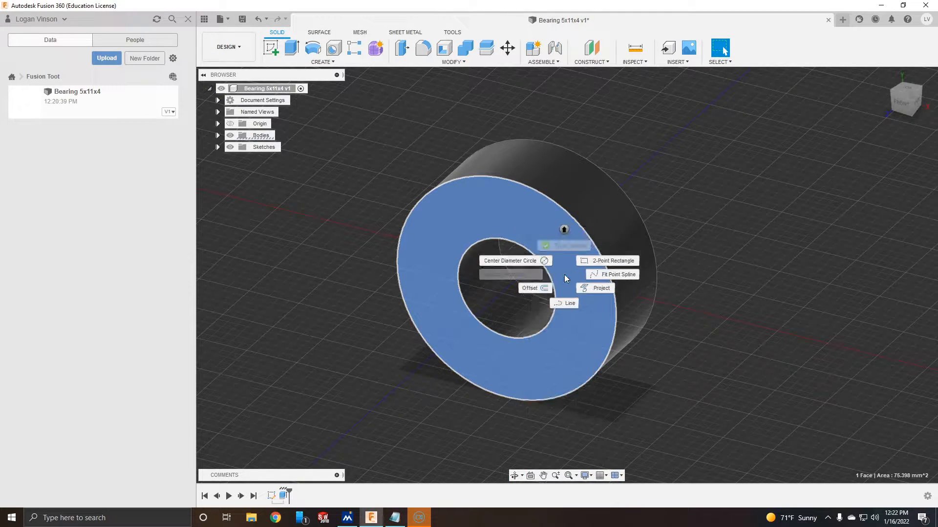
left_click(564, 249)
right_click(563, 253)
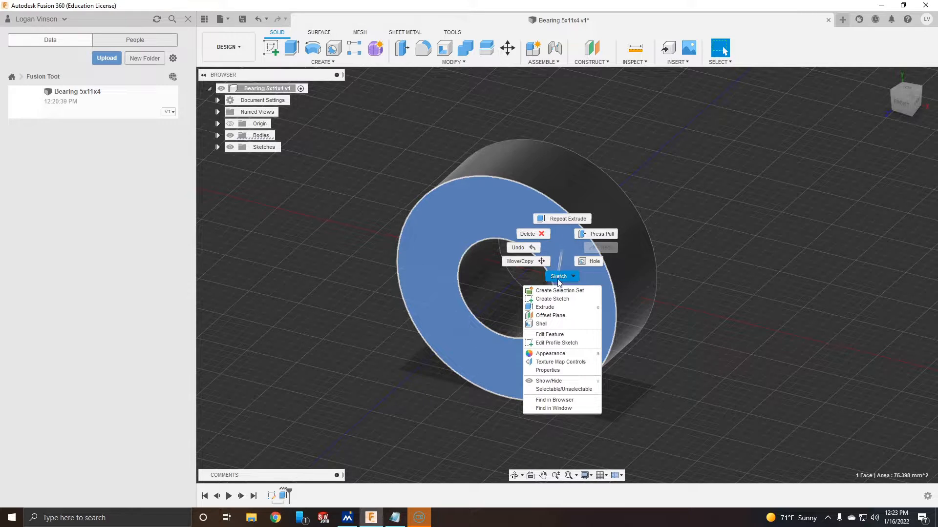
left_click(561, 300)
key("c")
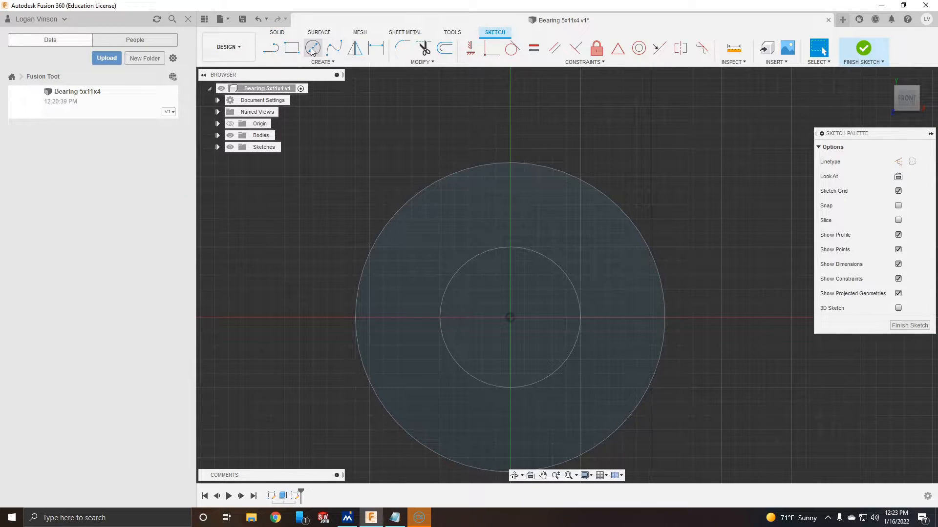
left_click(510, 317)
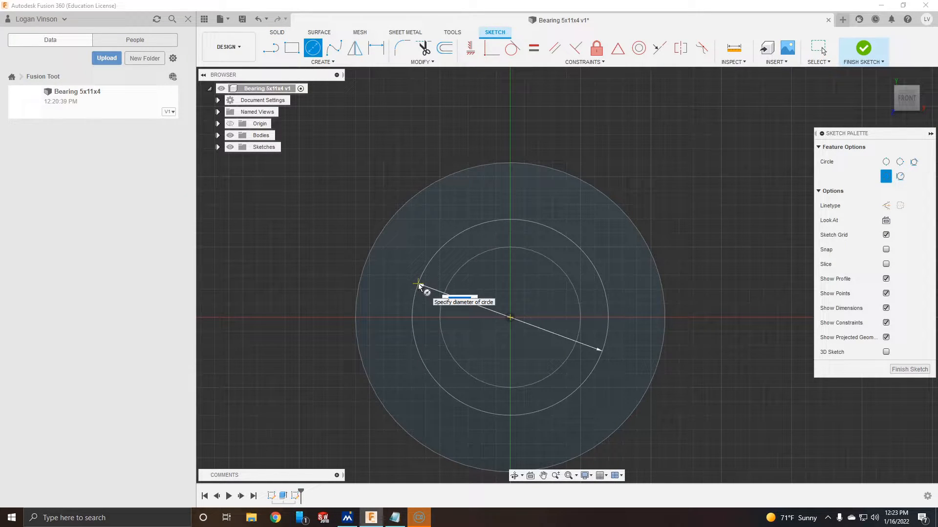
type("6.5")
key("Return")
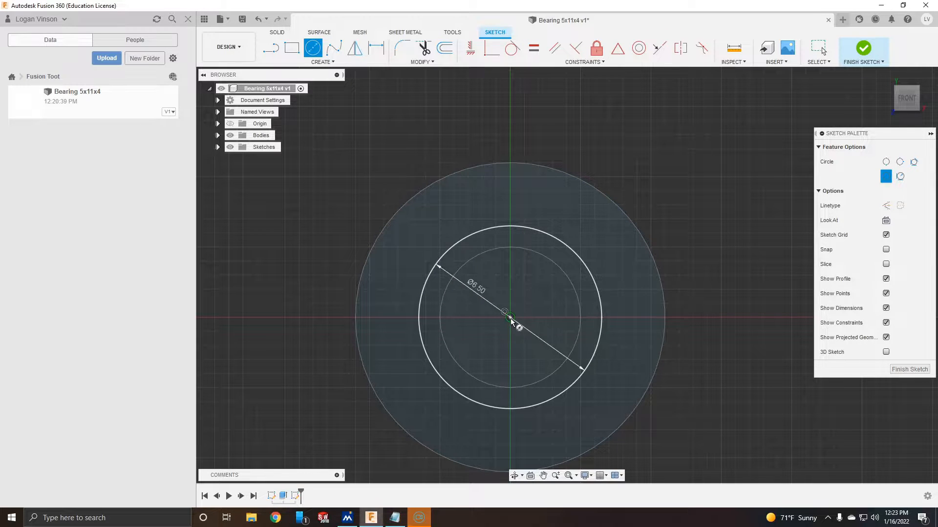
Draw a concentric 10 mm diameter circle at the origin and move the 6.5 mm dimension outside the circles.
left_click(510, 318)
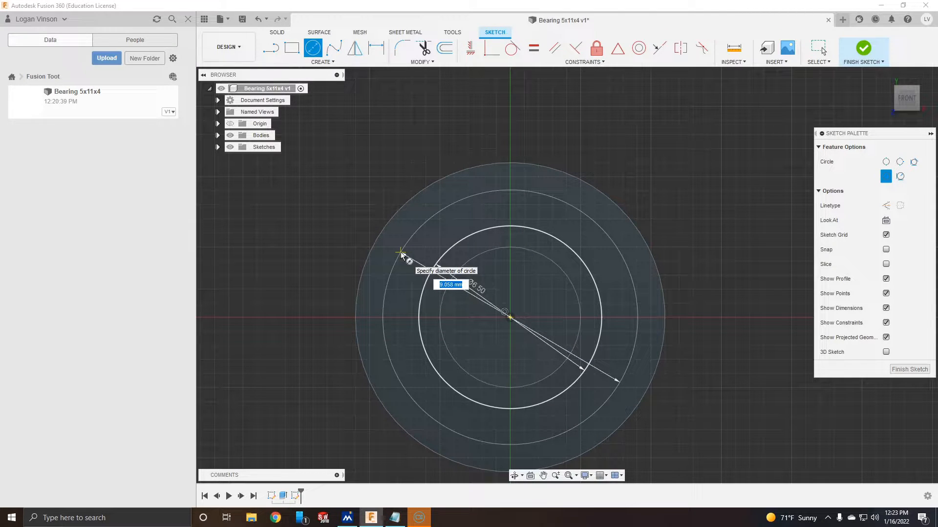
type("10")
key("Return")
key("Escape")
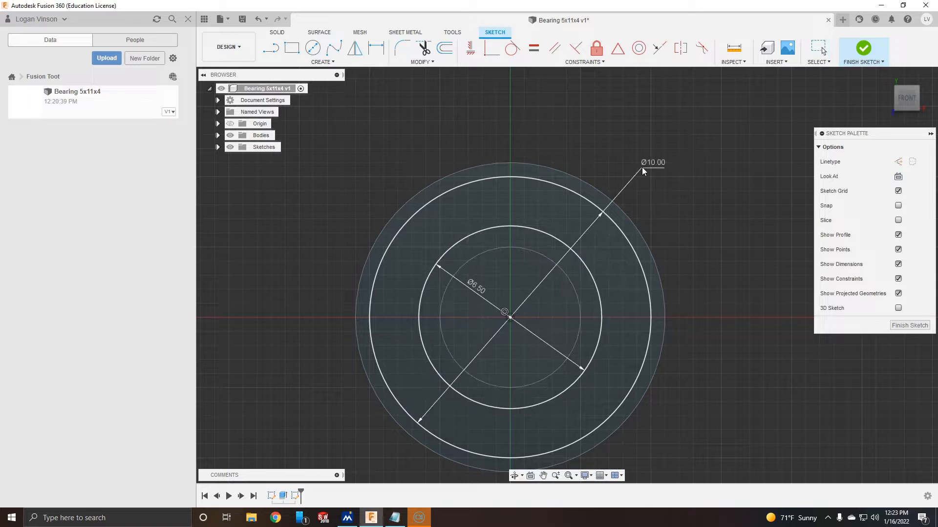
left_click_drag(476, 288, 696, 234)
Extrude the profile between the 6.5 mm and 10 mm circles by -0.1 mm as a cut into the ring.
left_click(621, 304)
left_click(277, 33)
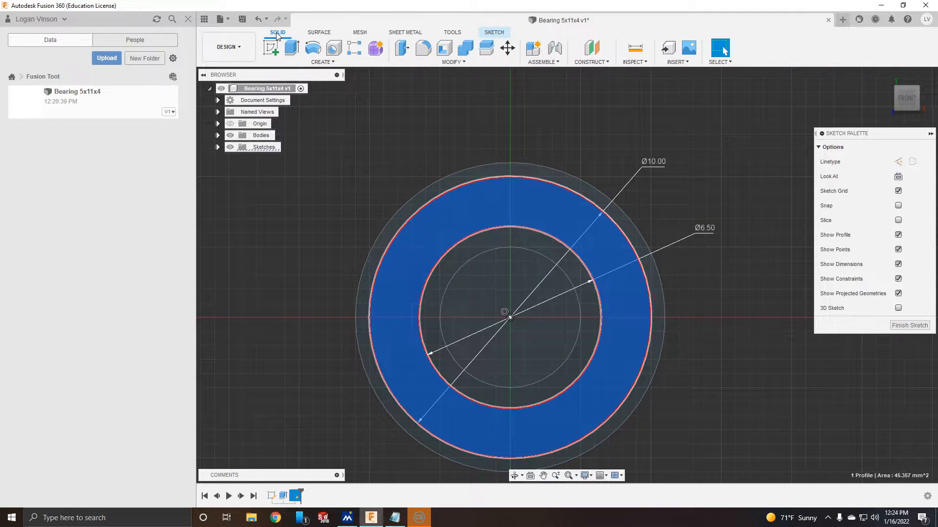
left_click(292, 47)
middle_click_drag(619, 308, 551, 343, "shift")
mouse_move(551, 350)
left_mouse_down()
mouse_move(502, 373)
mouse_move(574, 340)
mouse_move(552, 349)
left_mouse_up()
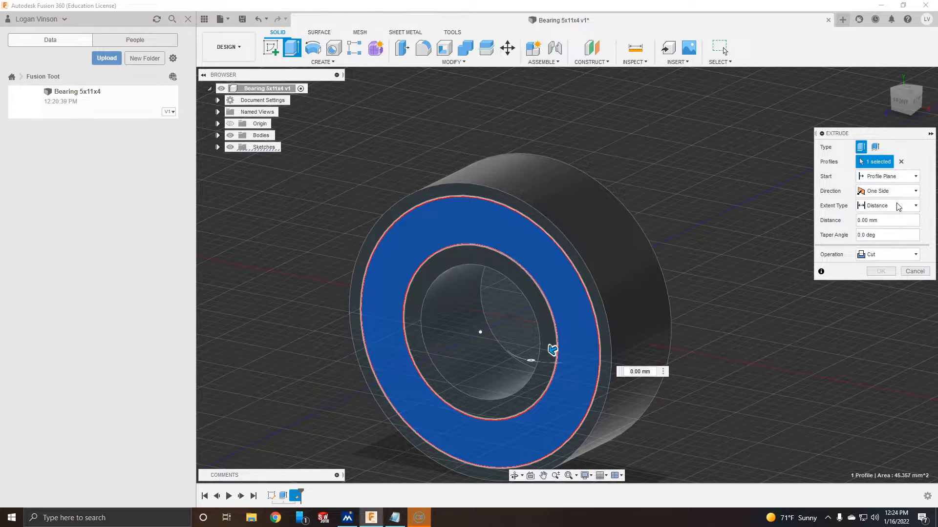
left_click(879, 221)
type("-0.1")
left_click(899, 254)
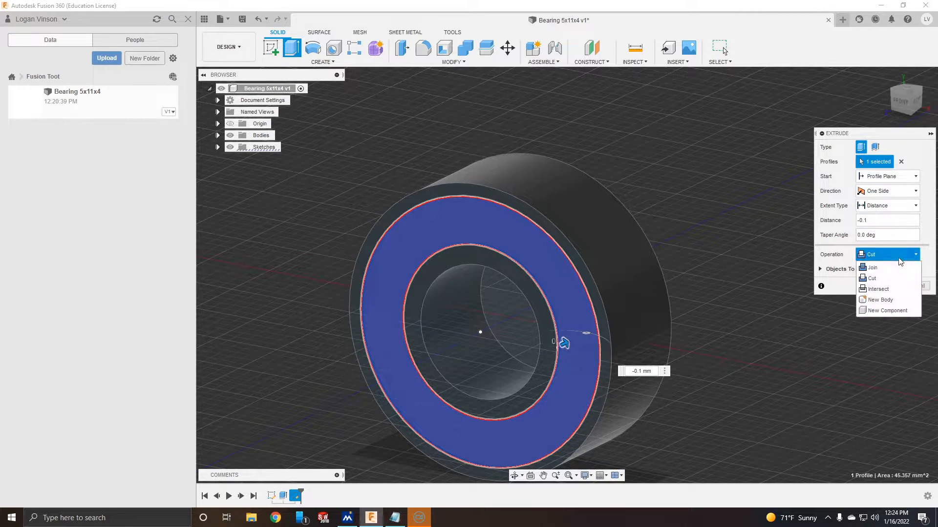
left_click(883, 255)
left_click(881, 286)
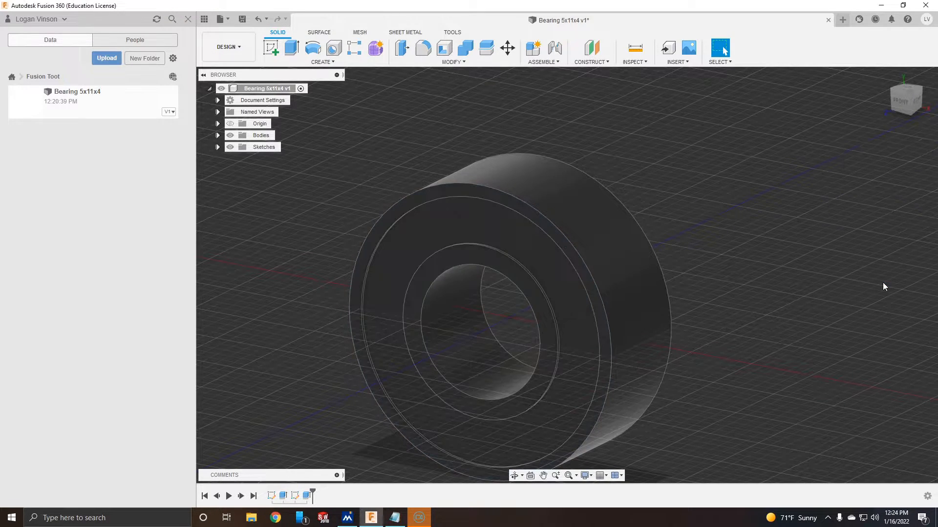
Mirror the recess cut feature to the ring's other side about the origin's XY plane.
middle_click_drag(707, 326, 772, 323)
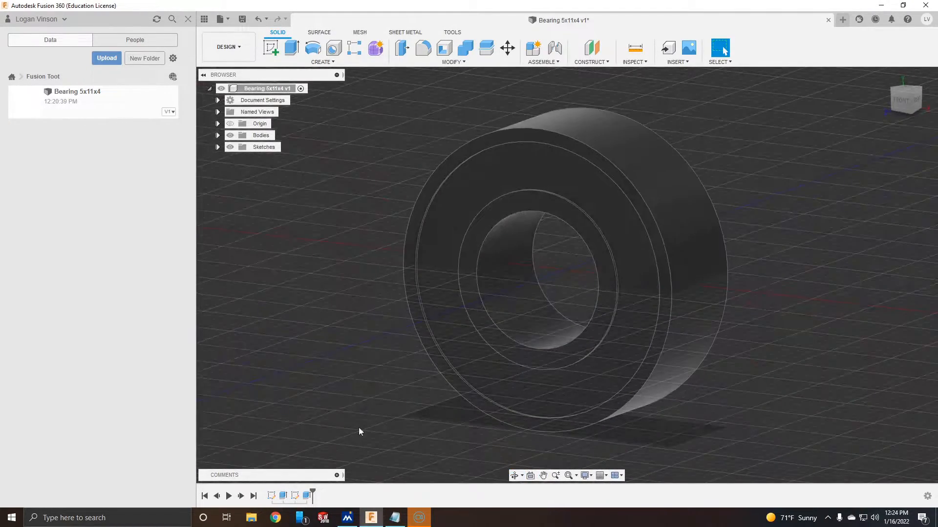
left_click(306, 497)
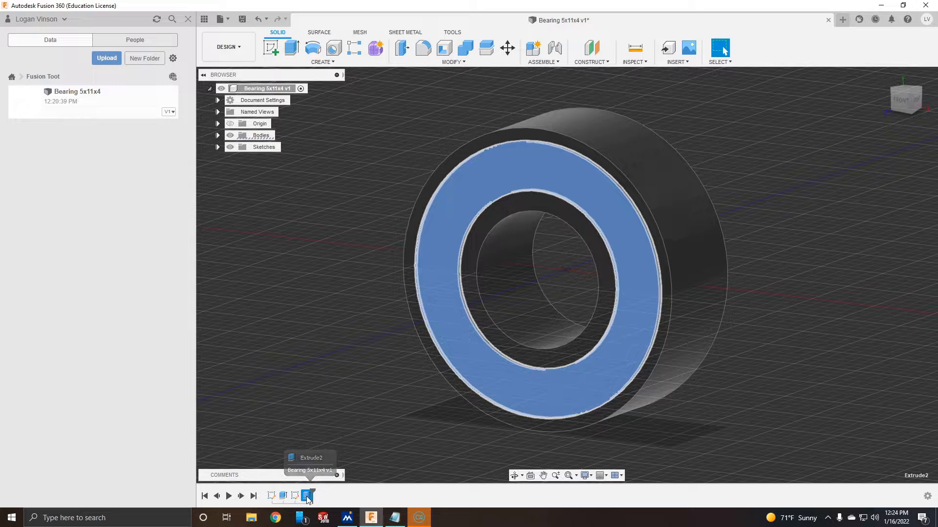
left_click(322, 62)
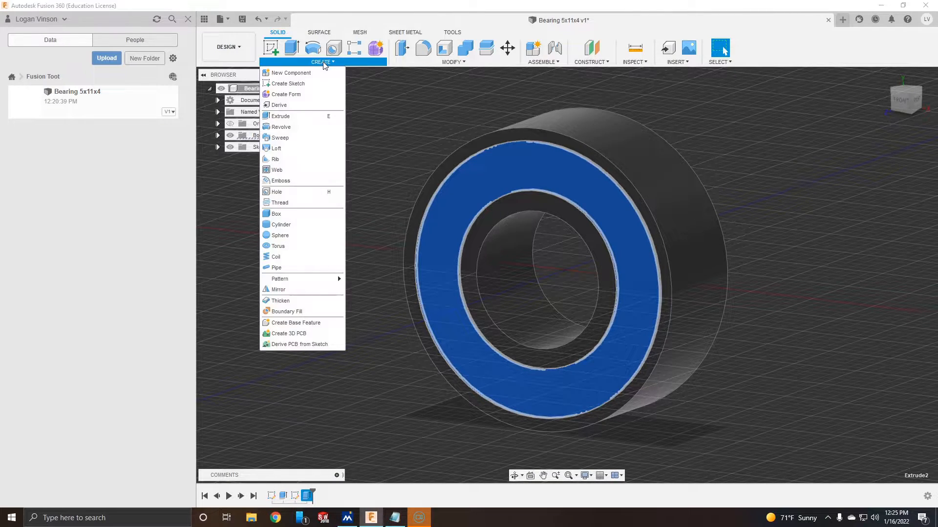
left_click(298, 290)
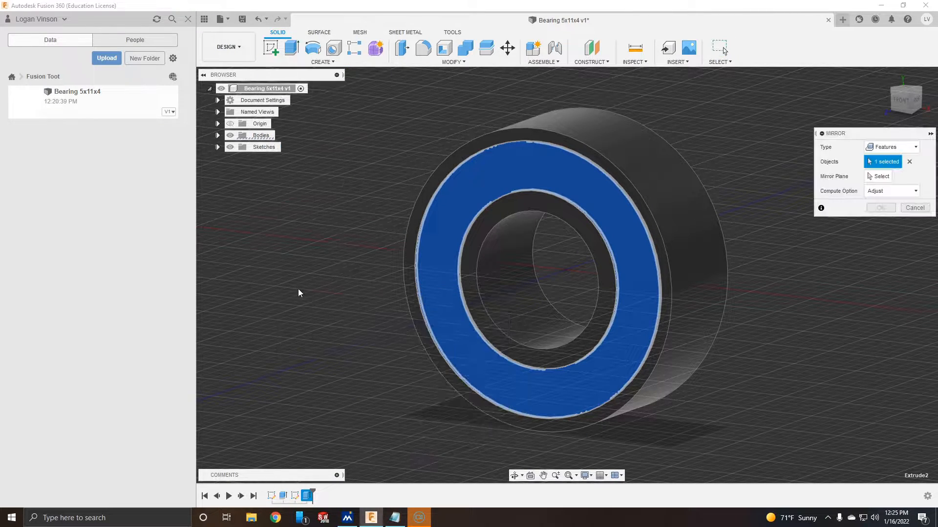
left_click(875, 178)
left_click(582, 257)
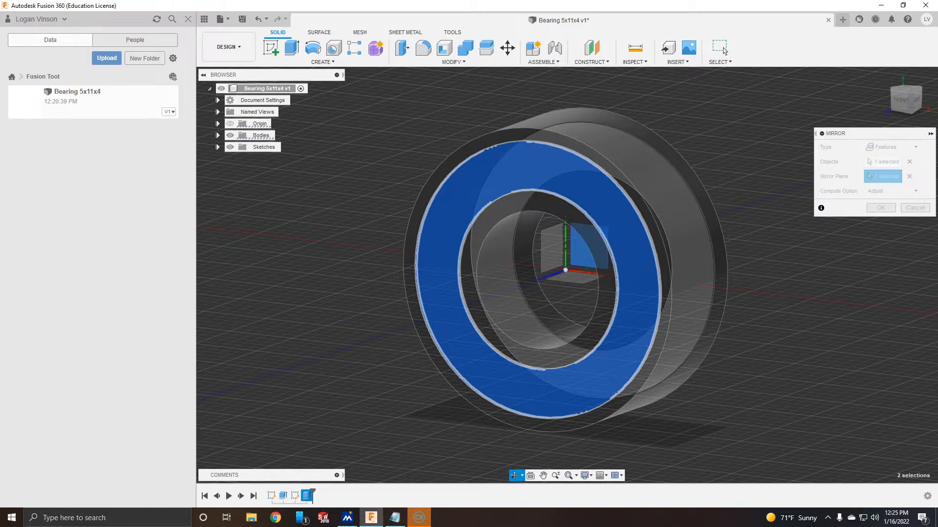
left_click(883, 209)
middle_click_drag(757, 286, 757, 289, "shift")
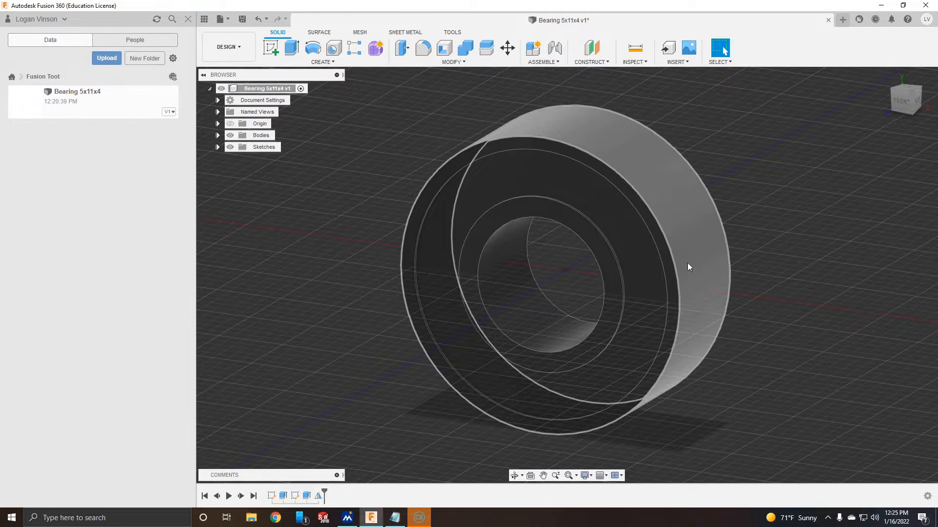
Chamfer the edges of the outer cylindrical face and the bore face by an equal distance of 0.2 mm.
left_click(454, 62)
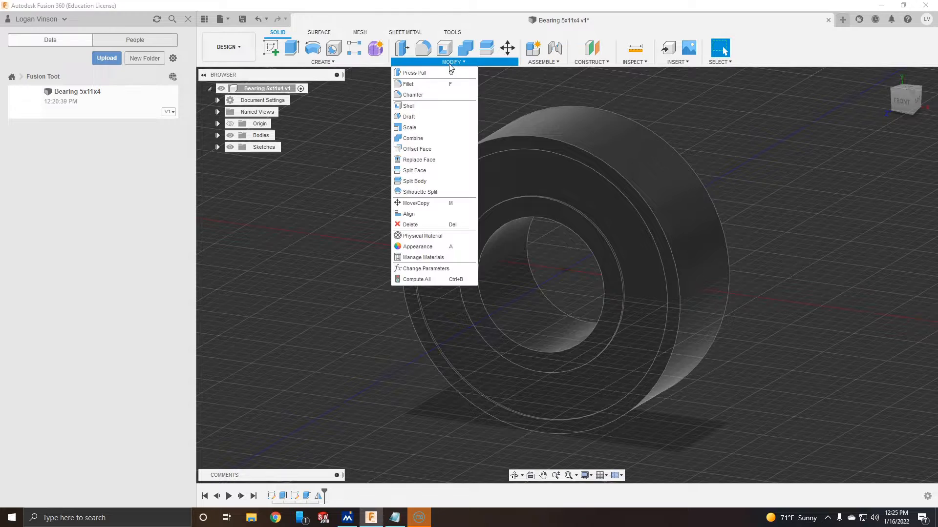
left_click(414, 93)
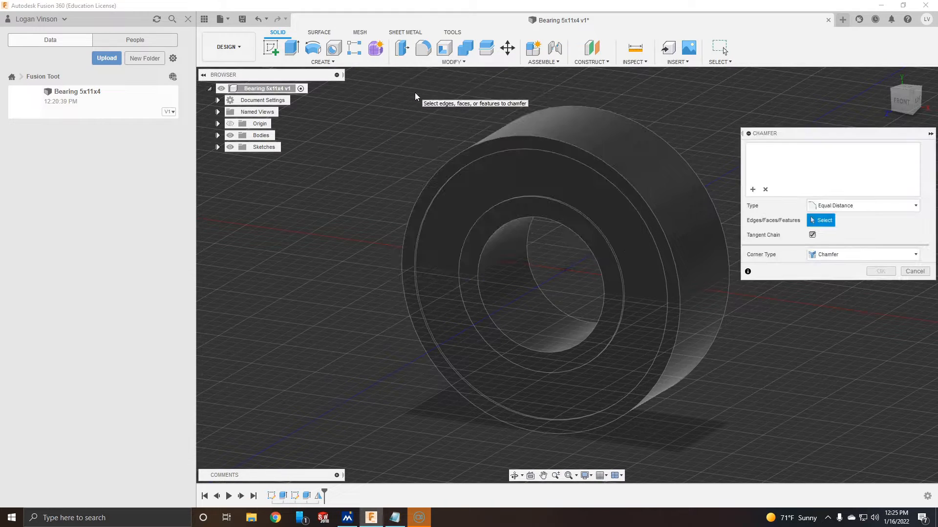
left_click(681, 203)
left_click(531, 332)
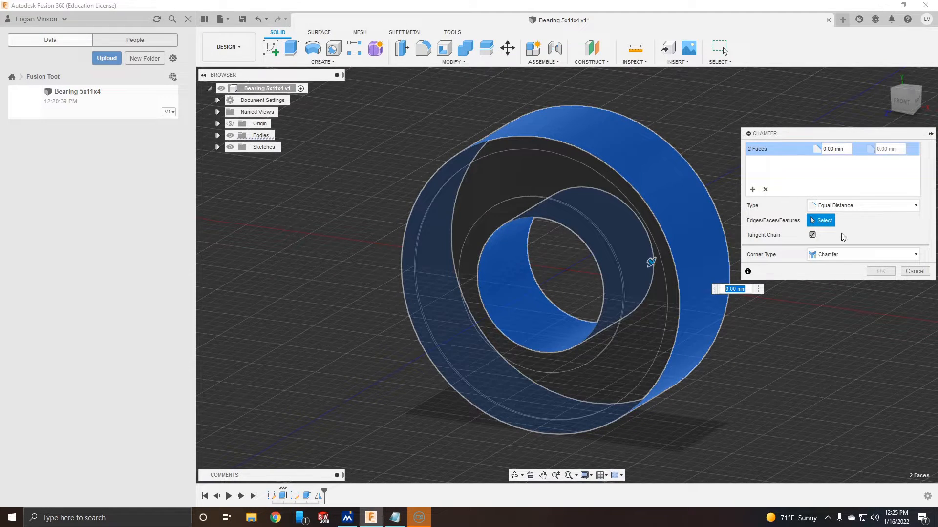
left_click(835, 149)
type("0.2")
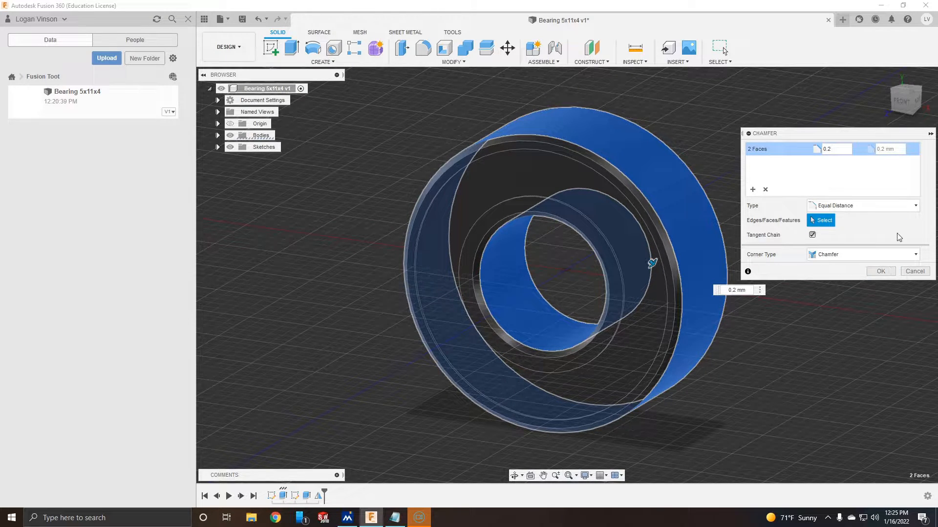
left_click(879, 206)
left_click(879, 206)
left_click(915, 255)
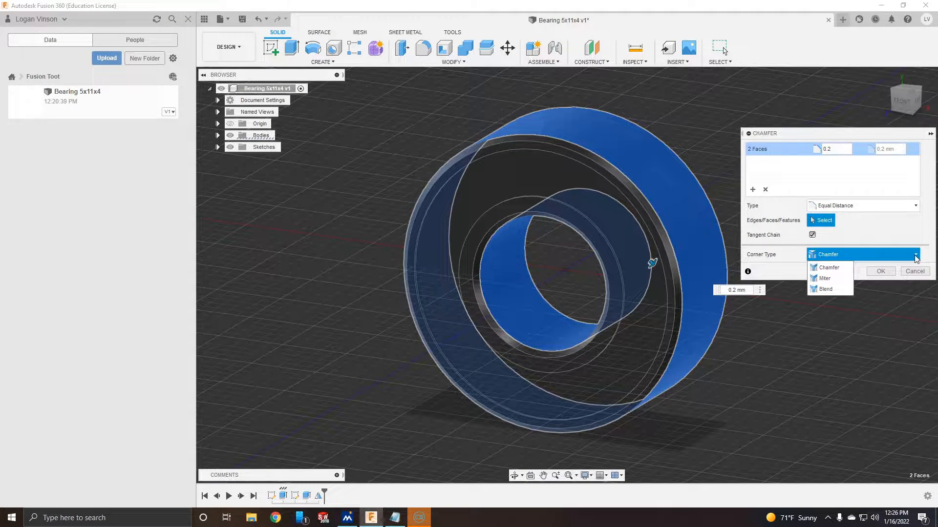
left_click(915, 256)
left_click(875, 271)
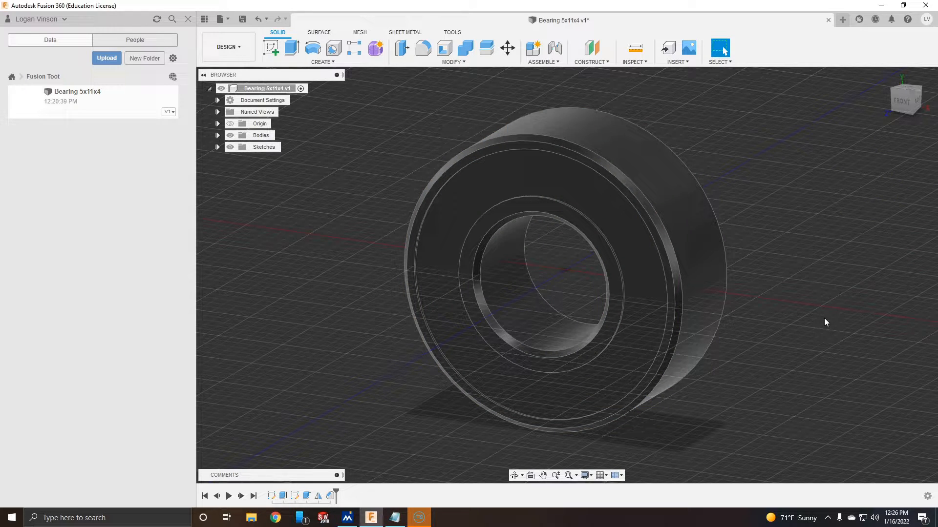
Assign the physical material Steel, Carbon from the Fusion 360 Material Library to the bearing body.
left_click(218, 135)
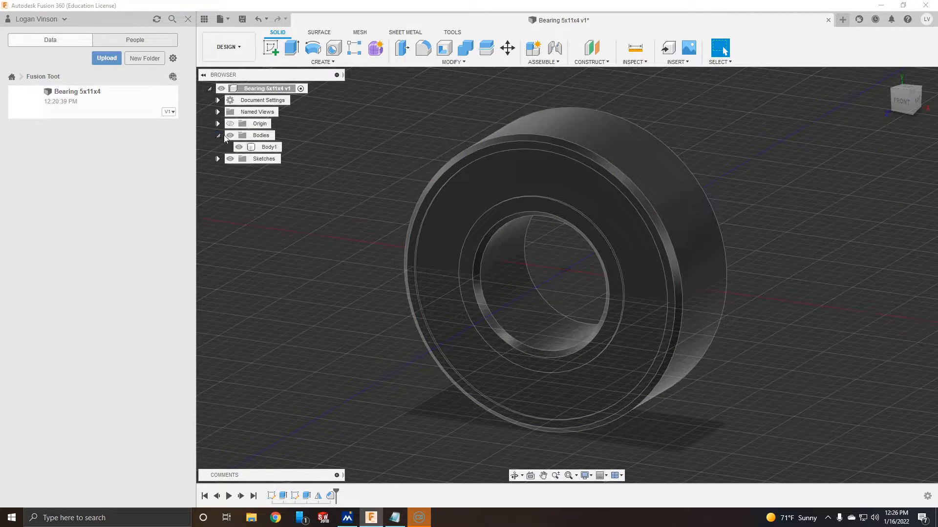
right_click(261, 147)
left_click(306, 206)
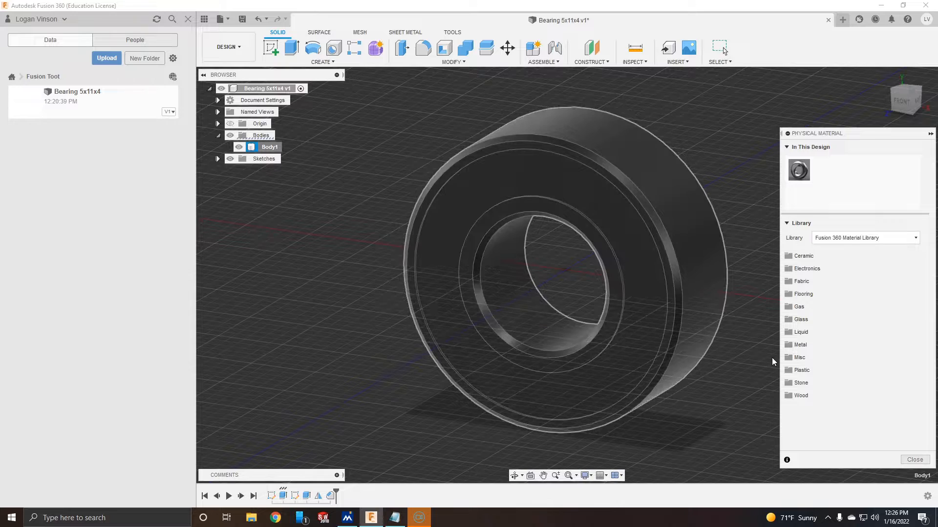
left_click(839, 348)
scroll(841, 357, "down", 6)
scroll(840, 357, "down", 20)
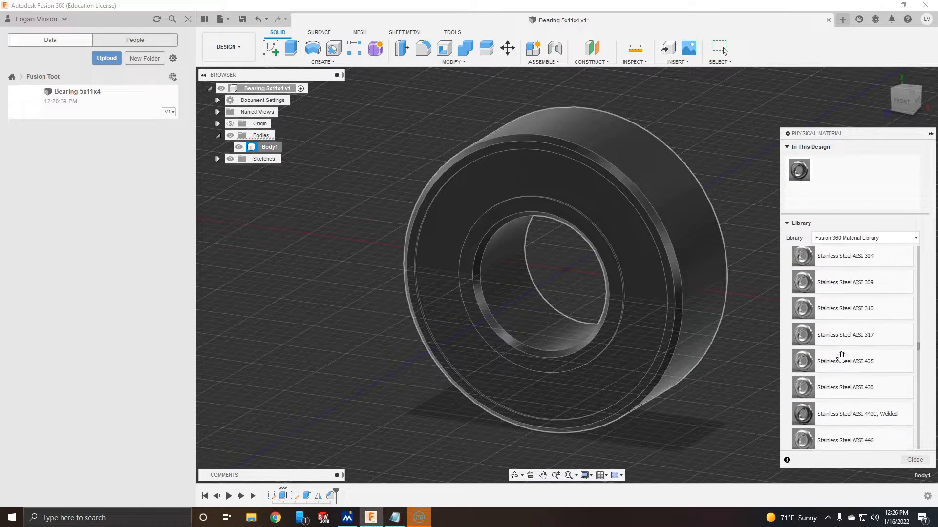
scroll(840, 357, "down", 8)
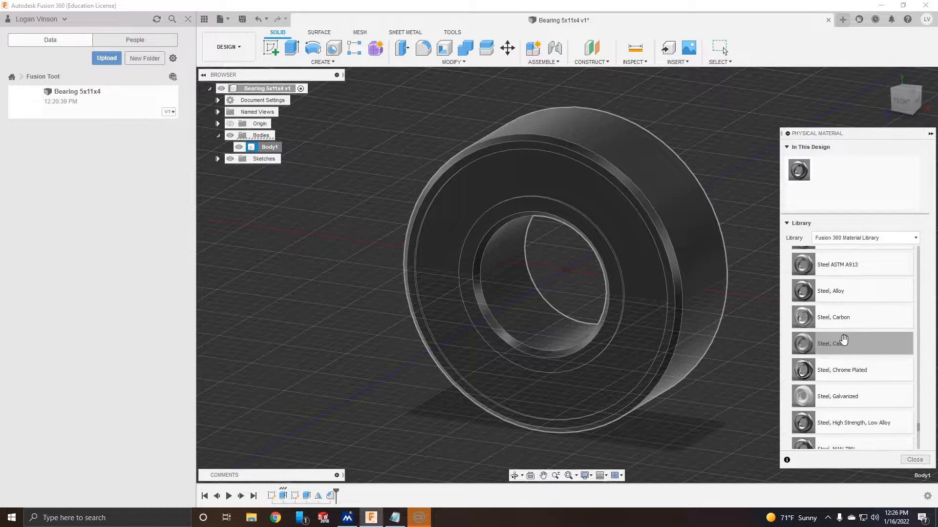
left_click_drag(838, 319, 727, 268)
left_click(915, 460)
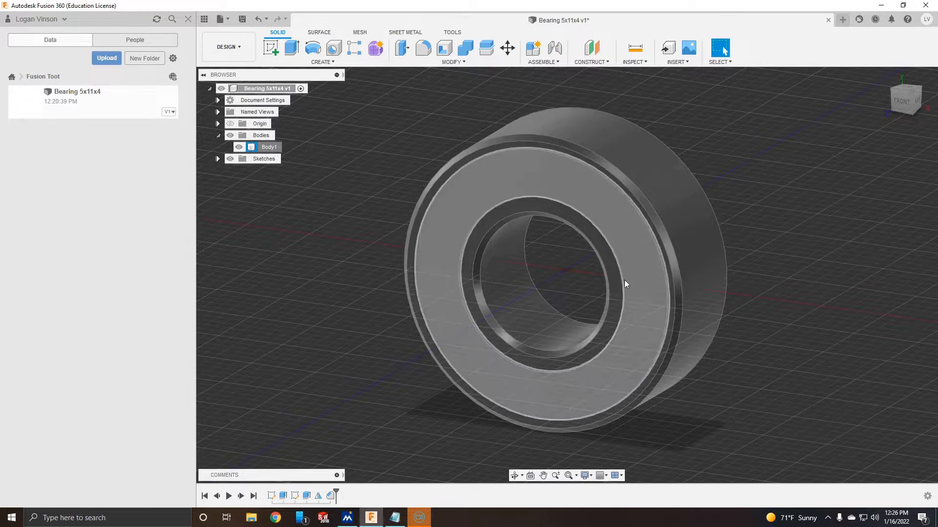
Apply the Rubber - Bumpy appearance to the recessed ring faces on both sides, using the Faces option instead of Bodies/Components.
right_click(622, 224)
left_click(616, 330)
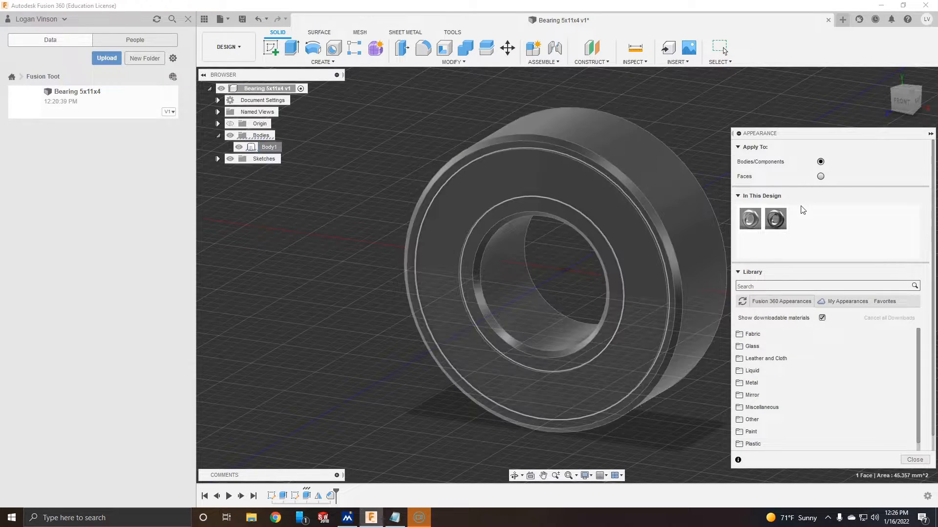
left_click(738, 380)
scroll(781, 386, "down", 3)
left_click(761, 390)
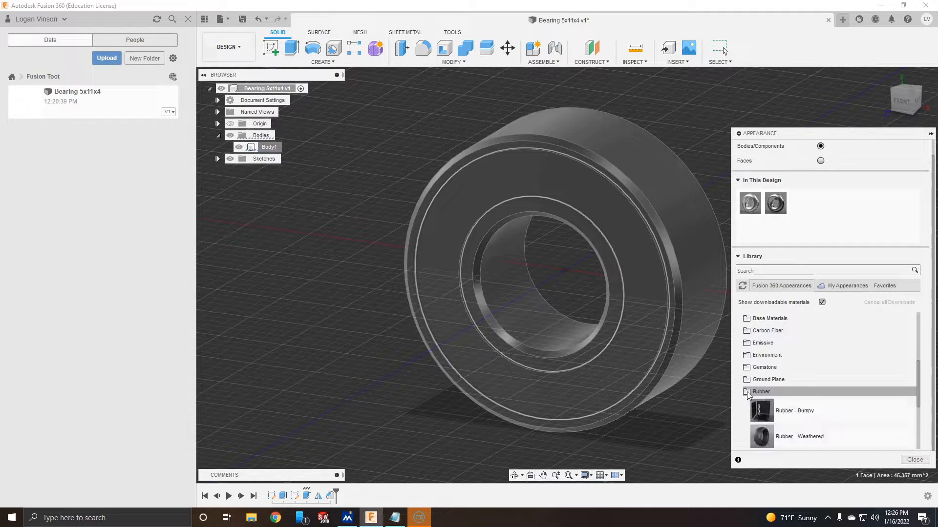
scroll(762, 386, "down", 1)
left_click_drag(762, 374, 637, 299)
middle_click_drag(693, 228, 576, 232, "shift")
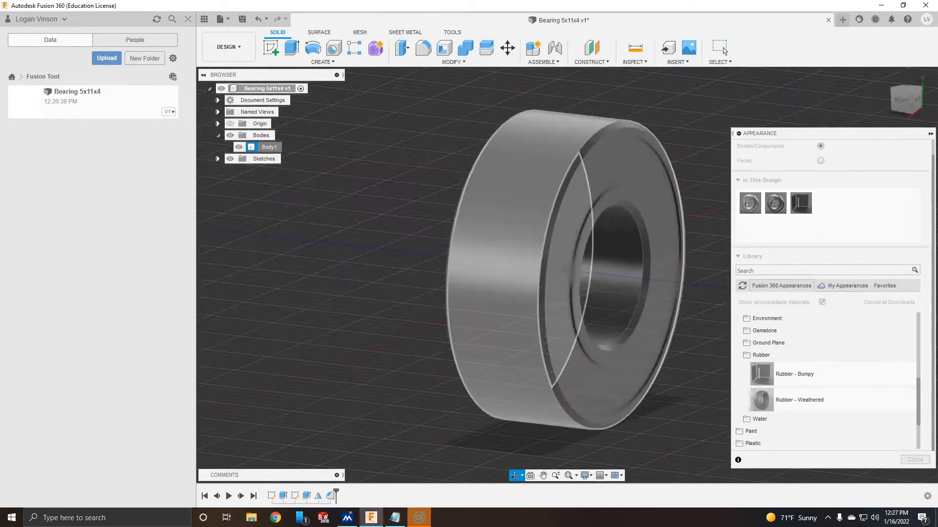
left_click_drag(761, 374, 605, 385)
middle_click_drag(605, 378, 572, 356, "shift")
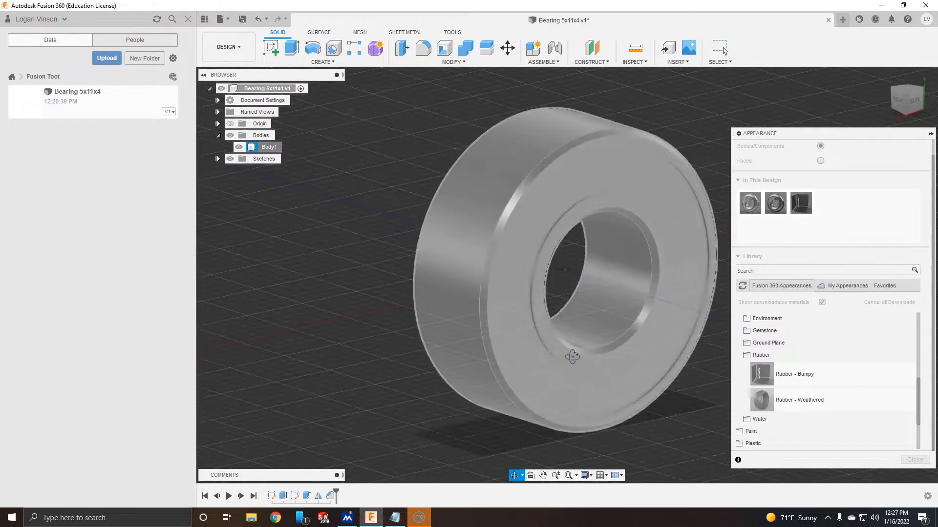
left_click(820, 161)
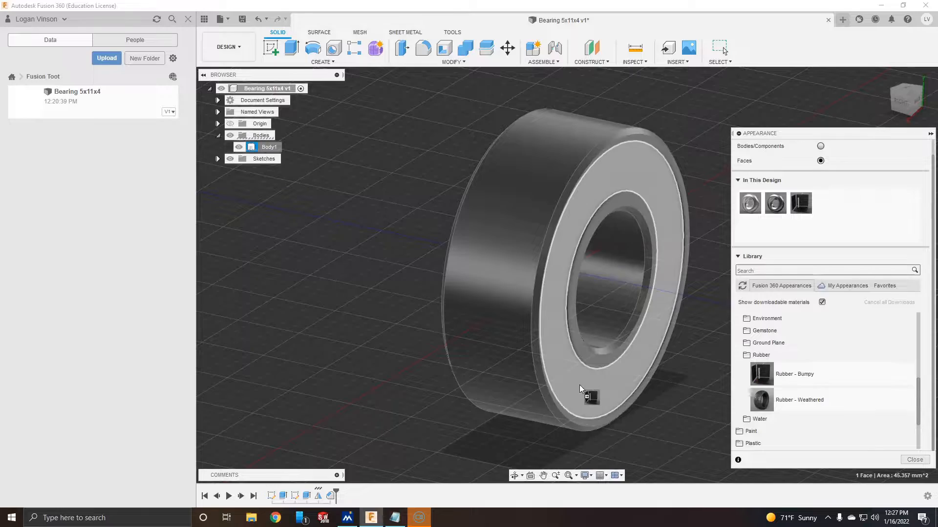
middle_click_drag(581, 388, 516, 374, "shift")
left_click(915, 460)
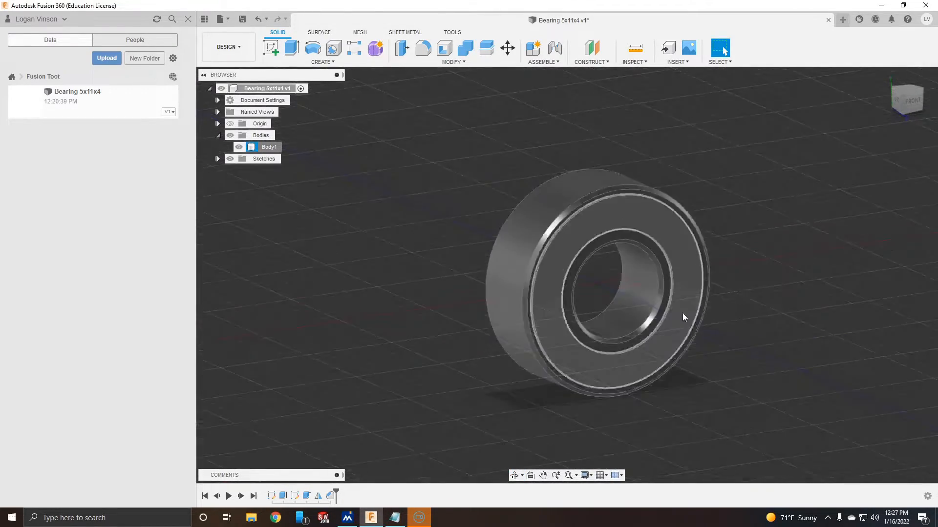
middle_click_drag(682, 313, 635, 304, "shift")
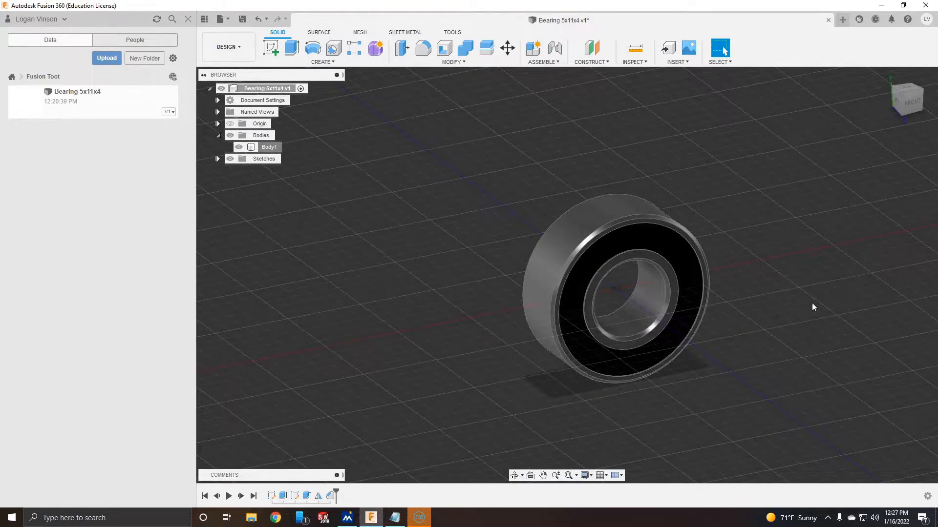
Save the finished 5x11x4 bearing design as a new version.
left_click(883, 76)
key("ctrl+s")
left_click(452, 272)
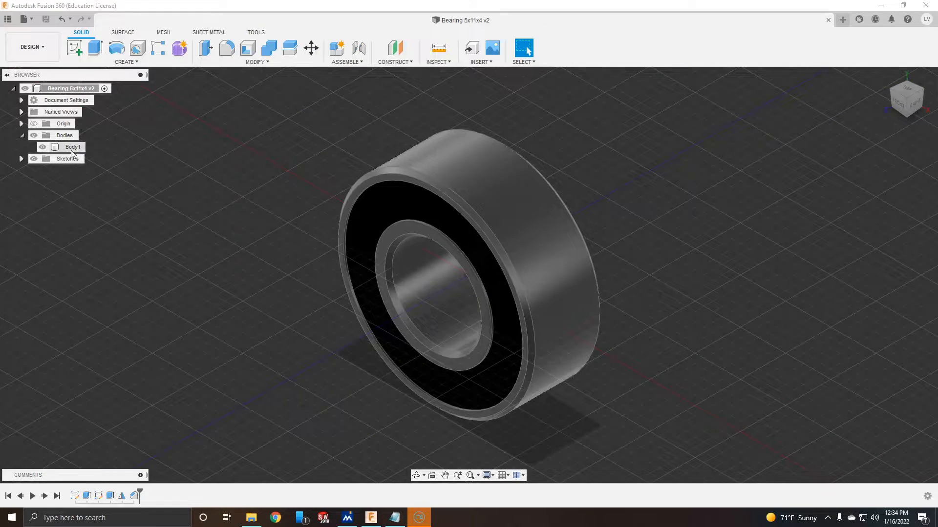
Convert the bearing body into a component and save the design again.
right_click(73, 148)
left_click(119, 181)
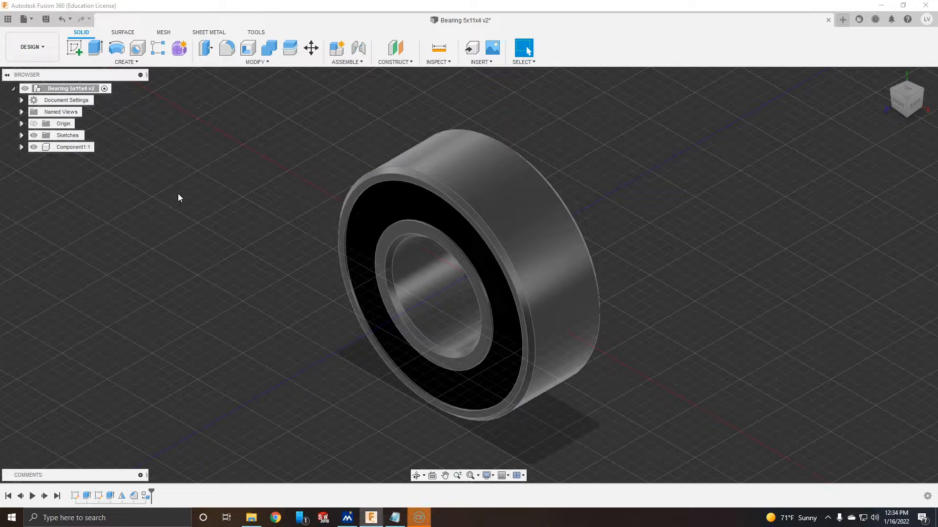
key("ctrl+s")
key("Return")
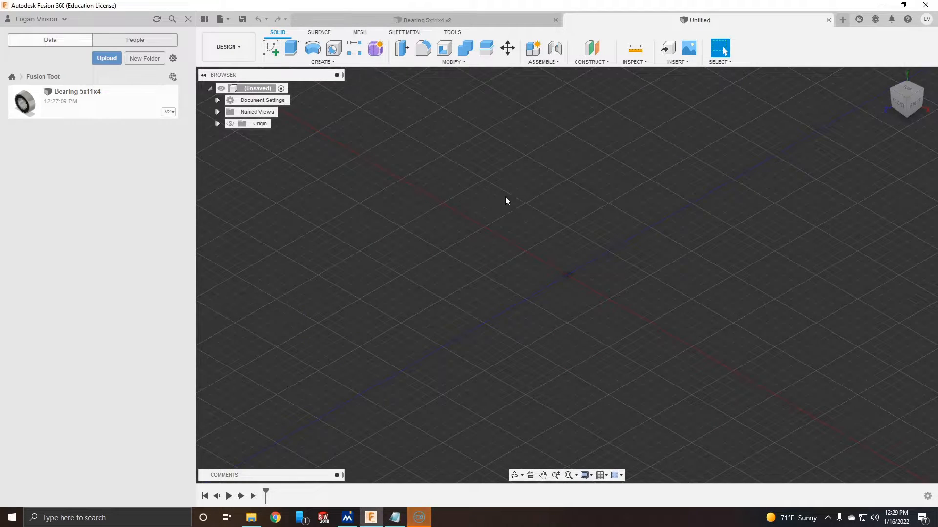
Save the new design as Bearing 5x8x2.5 and sketch concentric 8 mm and 5 mm circles at the origin on the front plane.
key("ctrl+s")
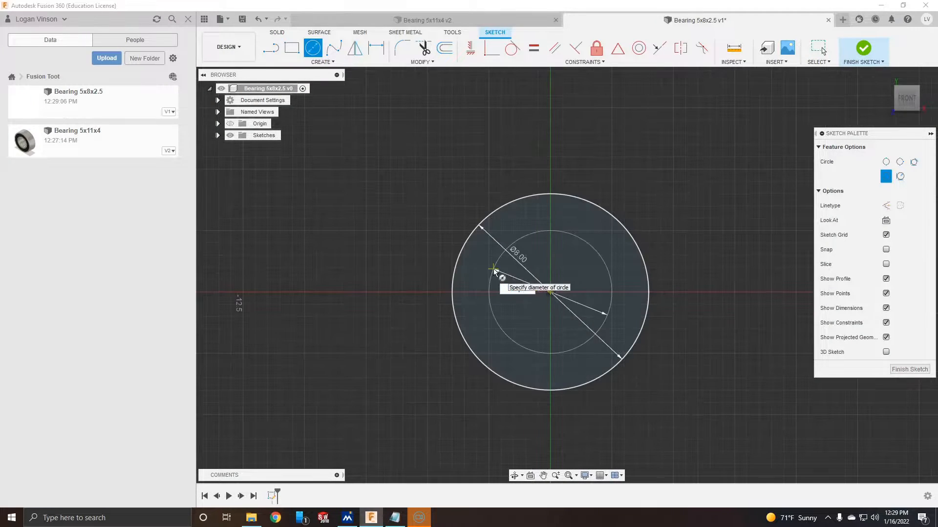
key("Escape")
Extrude the ring profile between the two circles symmetrically by 1.25 mm to each side.
key("e")
left_click(605, 332)
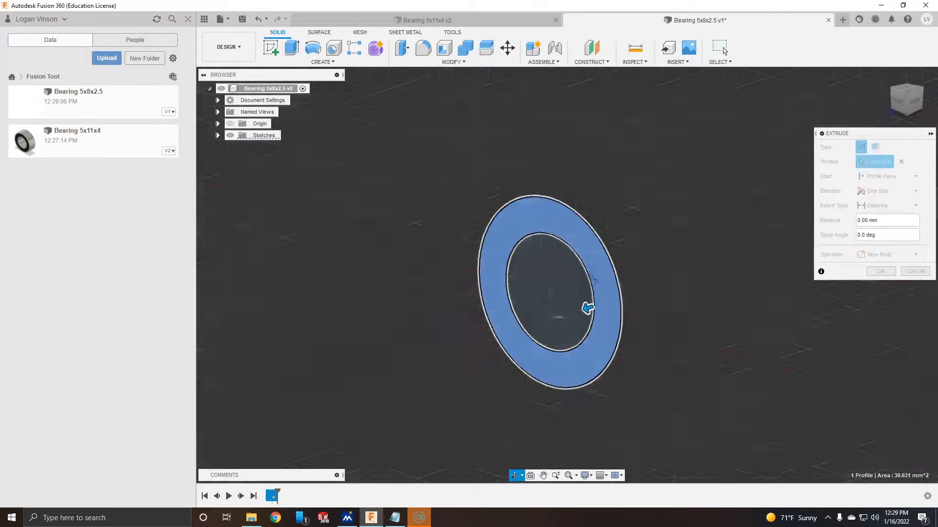
left_click(884, 191)
left_click(877, 226)
type("1.25")
left_click(877, 287)
Sketch concentric circles of 5.5 mm and 7.5 mm diameter on the ring's front face, centred on the origin.
left_click(495, 371)
key("c")
left_click(533, 308)
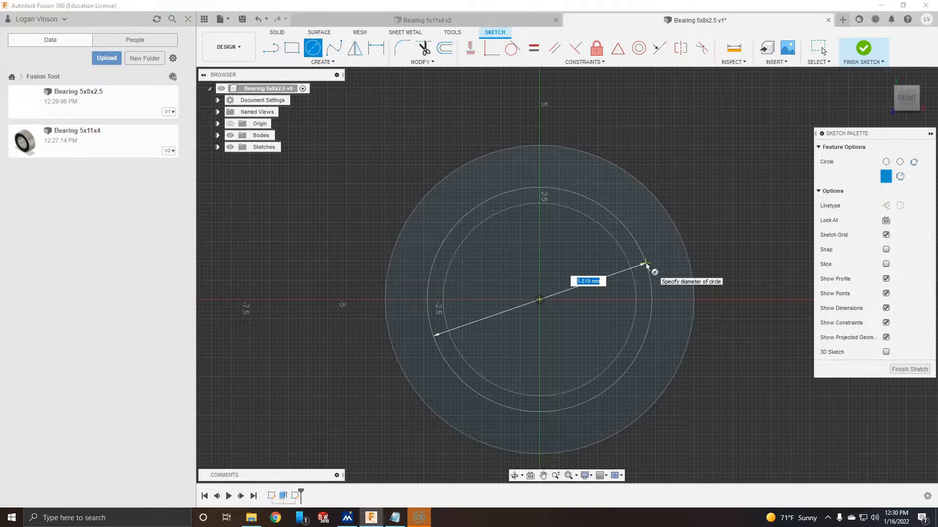
type("6")
key("BackSpace")
type("5.5")
key("Return")
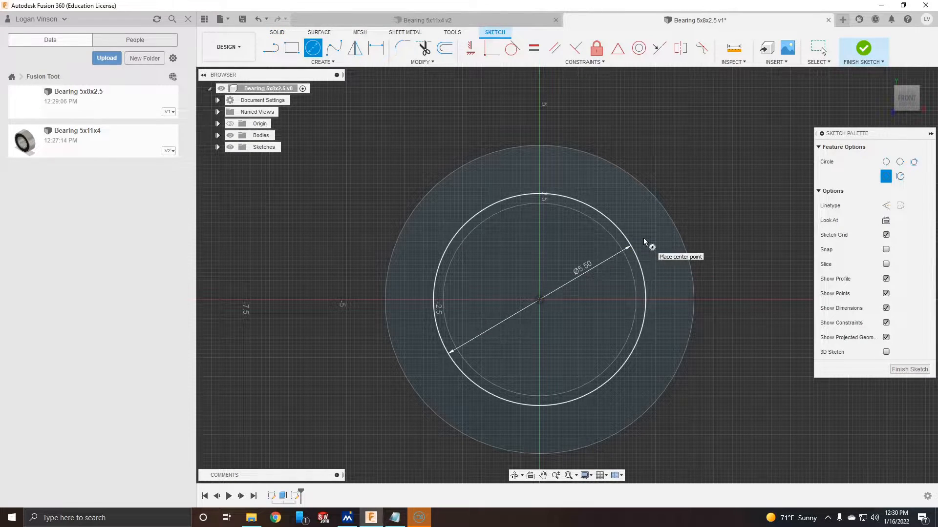
left_click(540, 299)
type("7.5")
key("Return")
Cut the profile between the 5.5 mm and 7.5 mm circles into the ring with a -0.1 mm extrusion.
key("Escape")
left_click(466, 190)
type("e-.1")
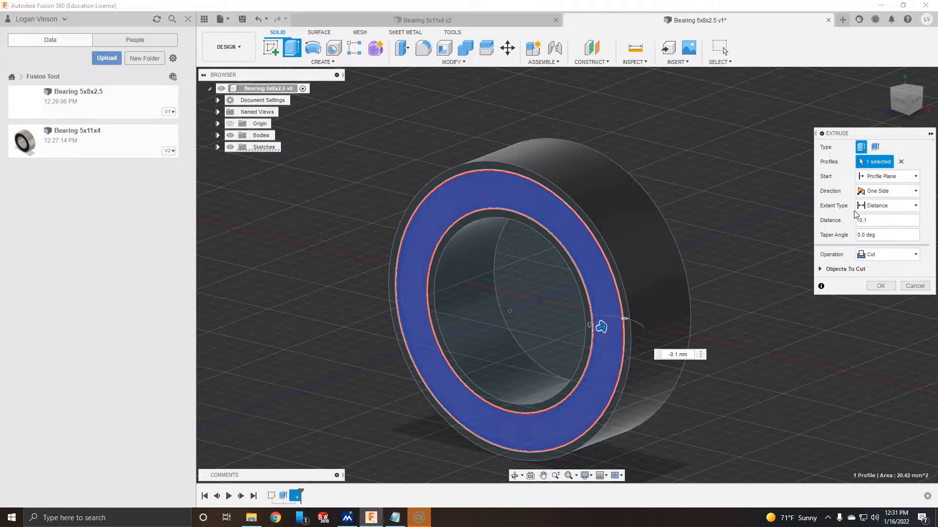
left_click(880, 286)
Mirror the recess cut feature to the other side of the 5x8x2.5 ring about its middle plane.
left_click(307, 496)
left_click(322, 62)
left_click(288, 304)
left_click(560, 284)
left_click(881, 207)
Chamfer the edges of the ring's outer cylindrical face and bore face by an equal distance of 0.1 mm.
left_click(453, 62)
left_click(410, 97)
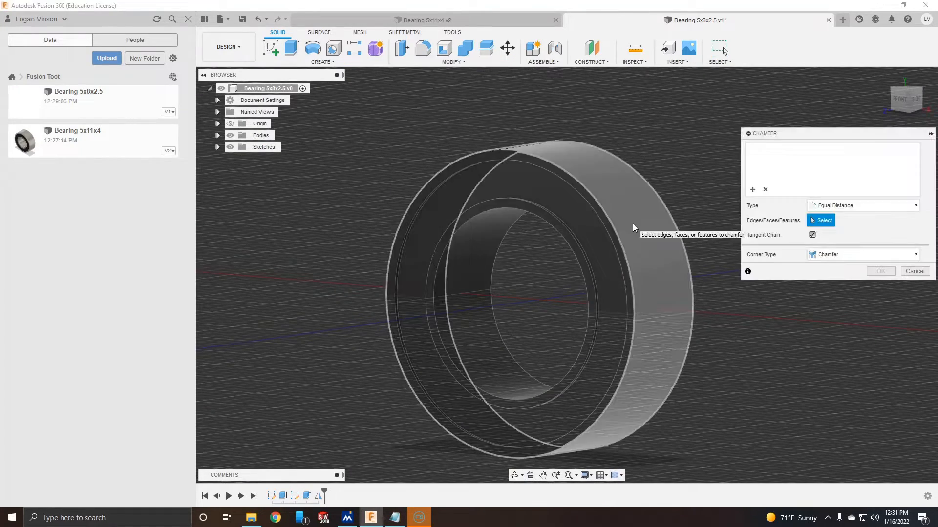
left_click(634, 228)
left_click(476, 259)
type(".1")
left_click(880, 272)
Assign a steel physical material from the Fusion 360 Material Library to the 5x8x2.5 bearing body.
left_click(218, 136)
right_click(268, 147)
left_click(302, 205)
left_click_drag(917, 254, 927, 425)
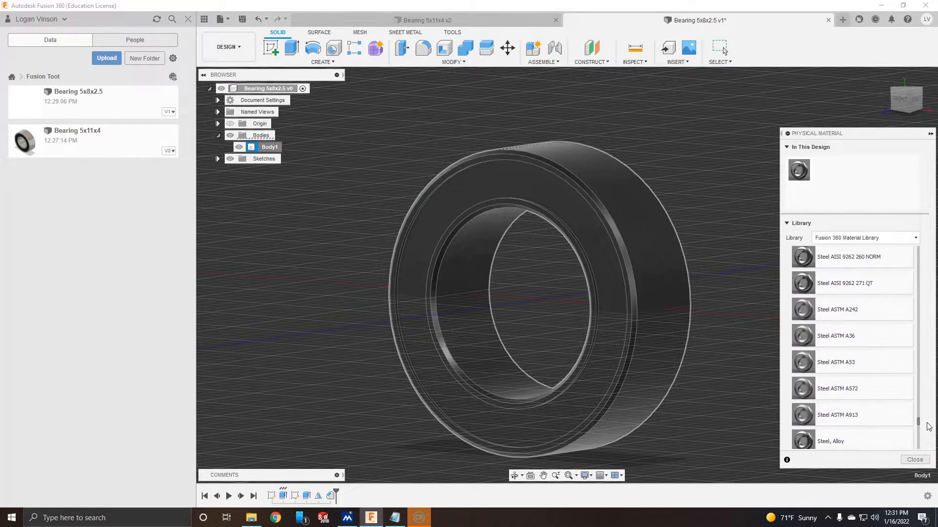
left_click_drag(830, 321, 610, 230)
left_click(915, 459)
Apply the black rubber appearance to the recessed ring face and save the design.
left_click(551, 188)
key("a")
left_click_drag(761, 416, 596, 346)
left_click(914, 460)
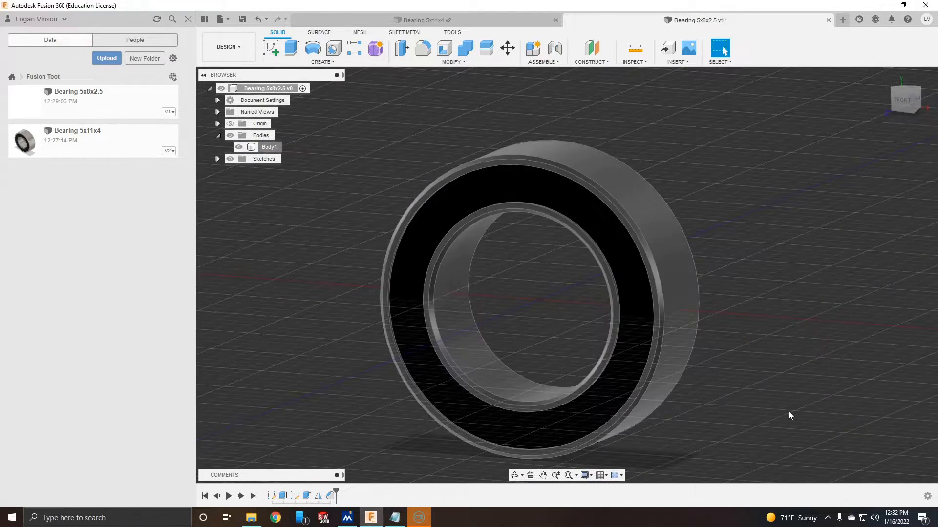
key("ctrl+s")
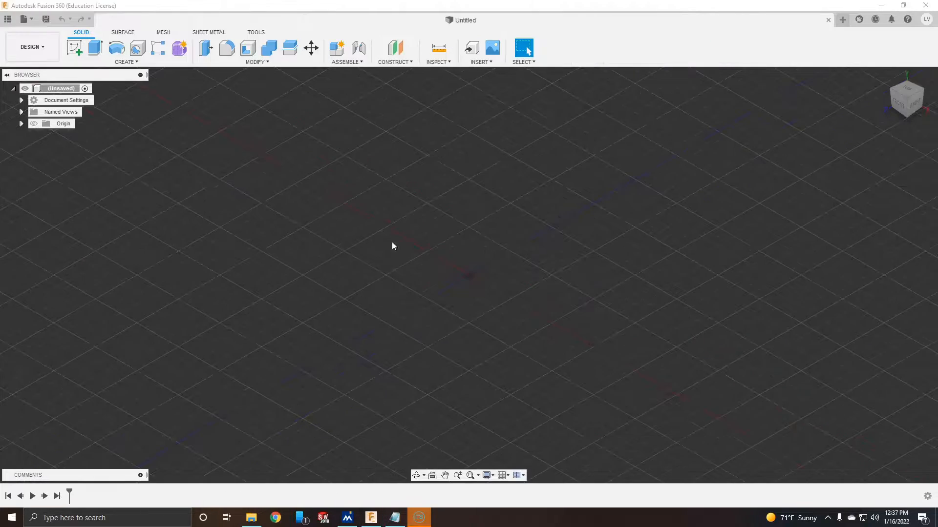
Save the new empty design as Tie Rod End in the Fusion Toot location.
key("ctrl+s")
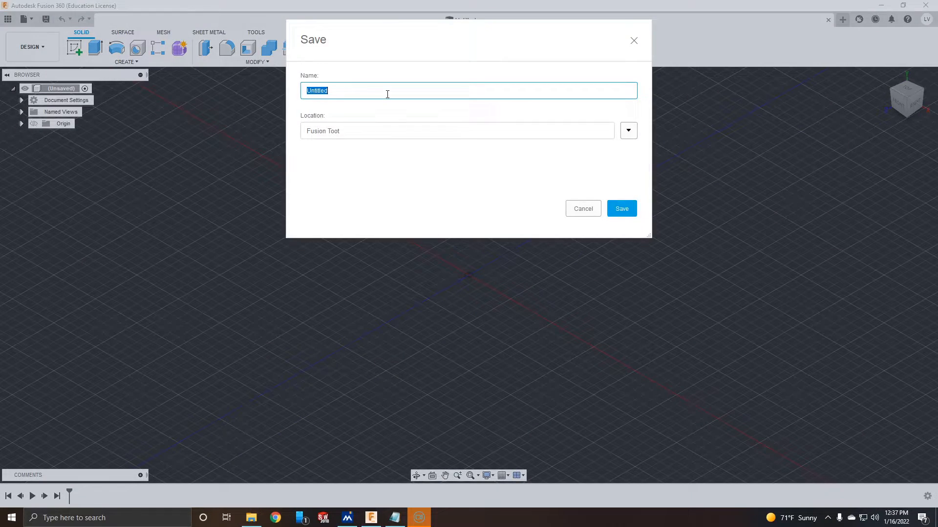
left_click(621, 209)
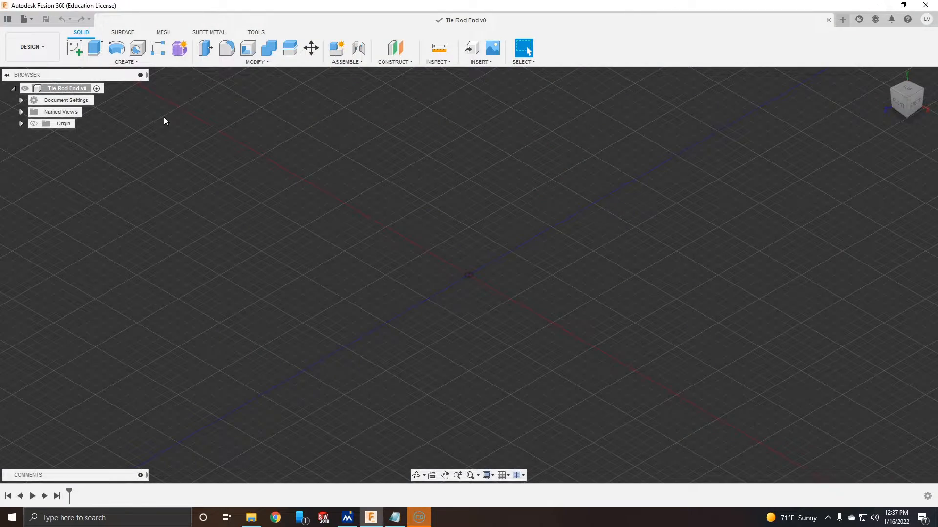
Sketch a 6 mm diameter circle at the origin on the front plane and reposition its dimension inside the circle.
left_click(75, 47)
left_click(491, 264)
left_click(117, 47)
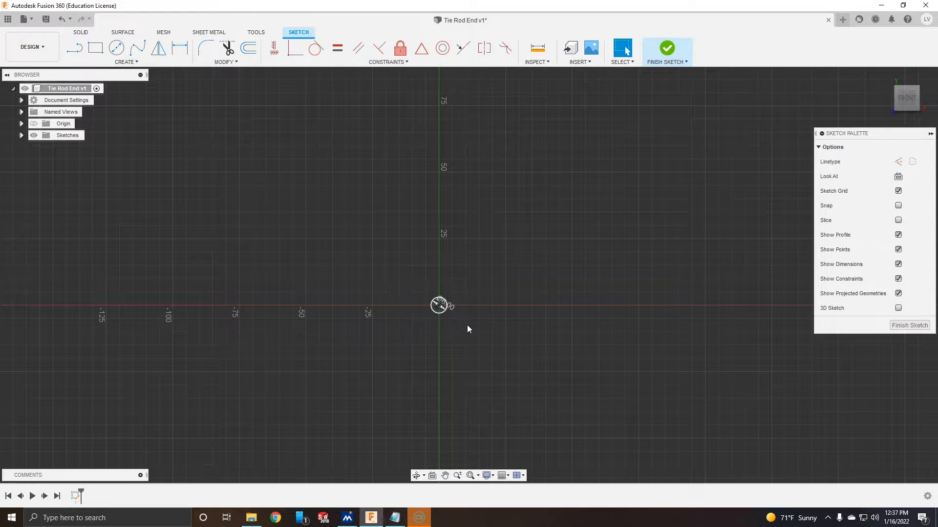
scroll(435, 306, "up", 8)
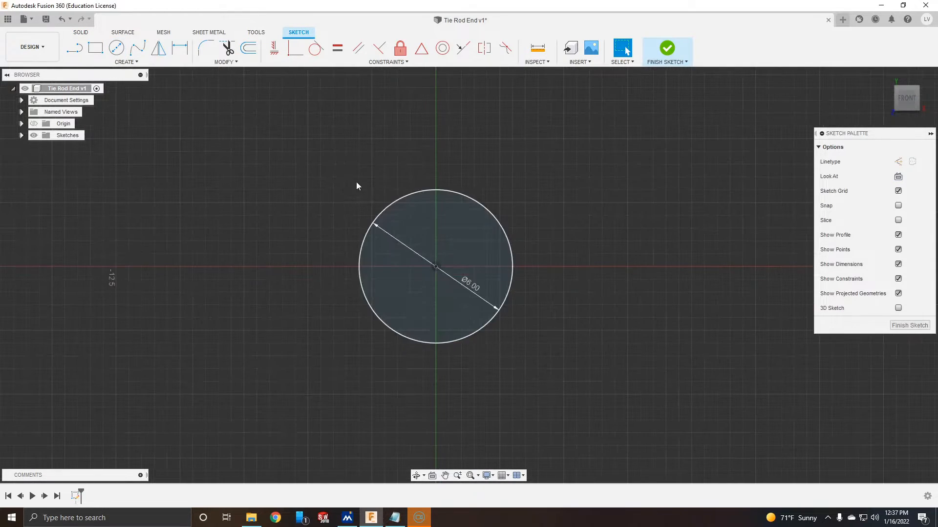
left_click_drag(470, 282, 503, 263)
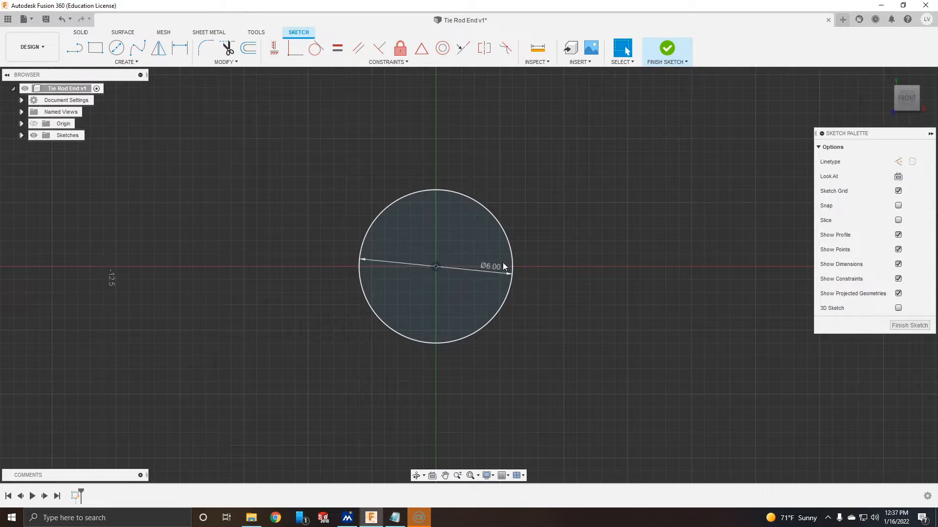
Extrude the 6 mm circle 11 mm to one side as a new body.
left_click(909, 325)
type("e")
type("11")
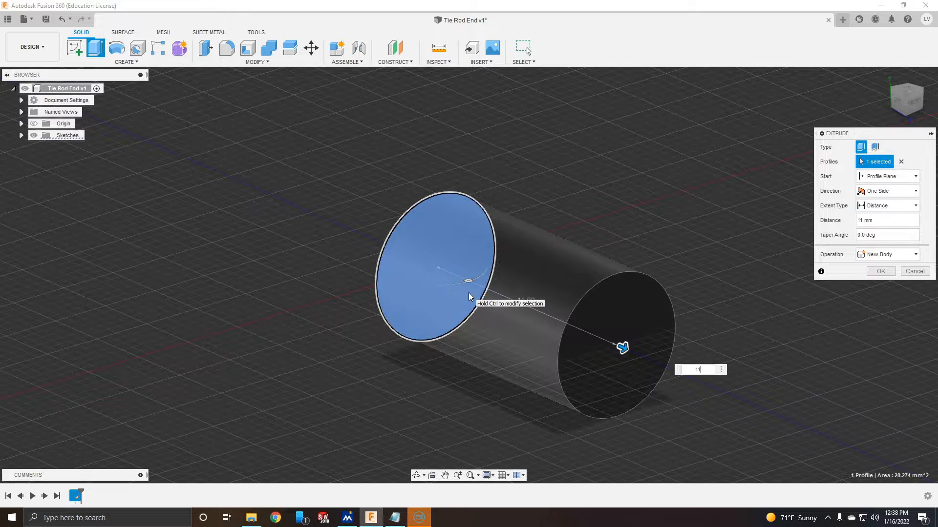
key("Return")
Start a sketch on the cylinder's front end face and draw an inscribed six-sided polygon from its centre out to the circular edge.
right_click(643, 349)
left_click(635, 187)
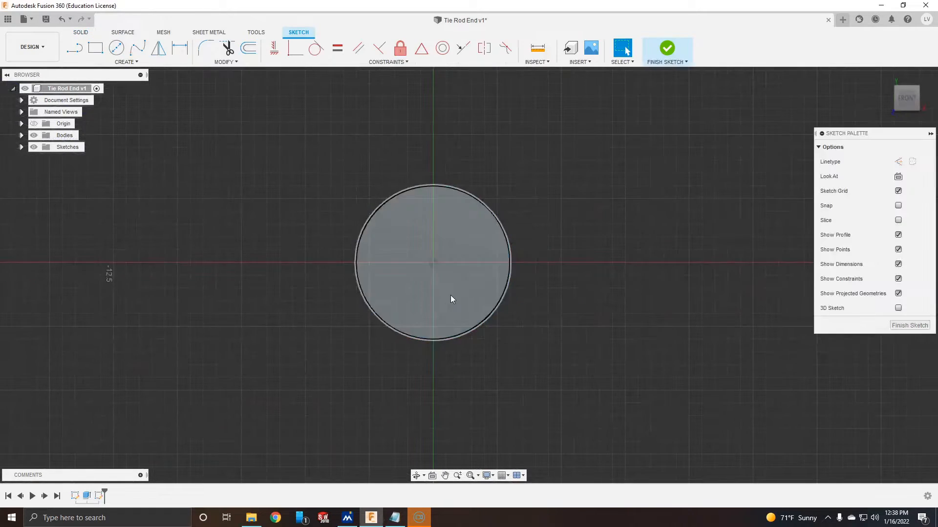
left_click(126, 62)
mouse_move(98, 116)
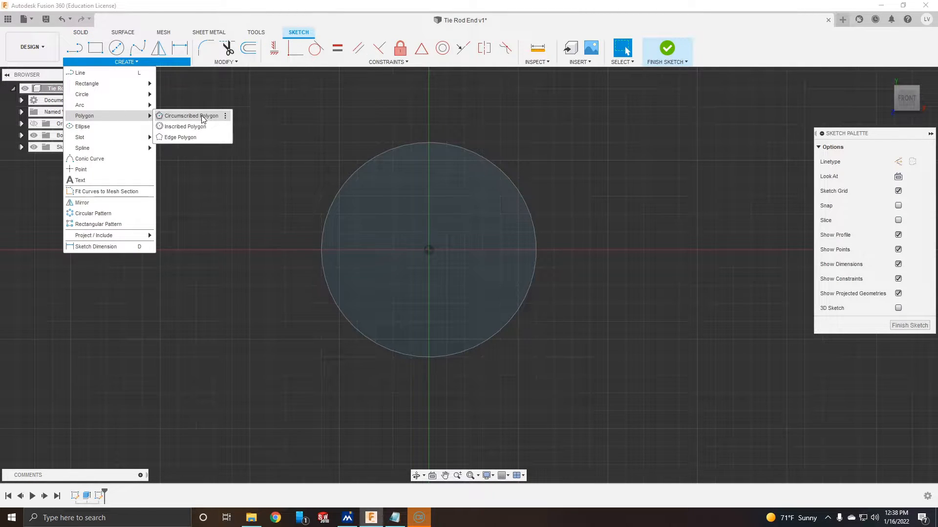
left_click(182, 127)
left_click(428, 250)
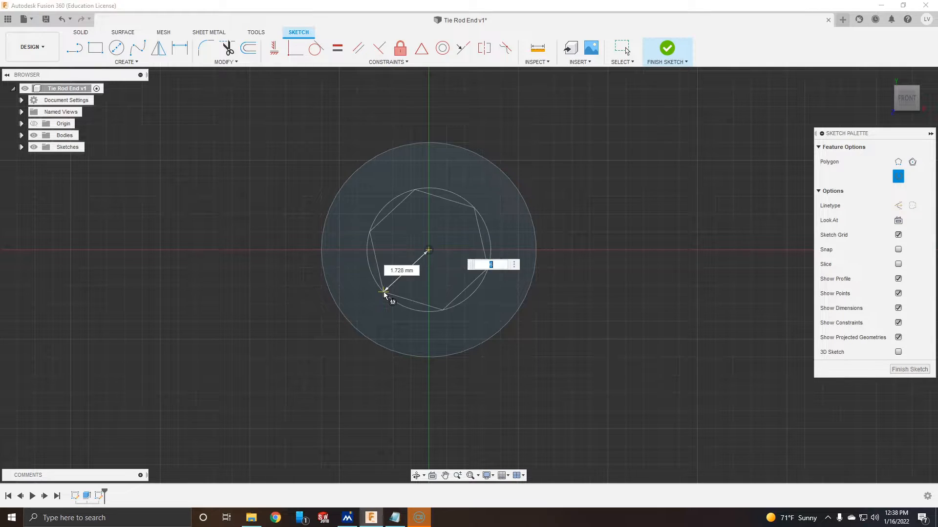
left_click(318, 252)
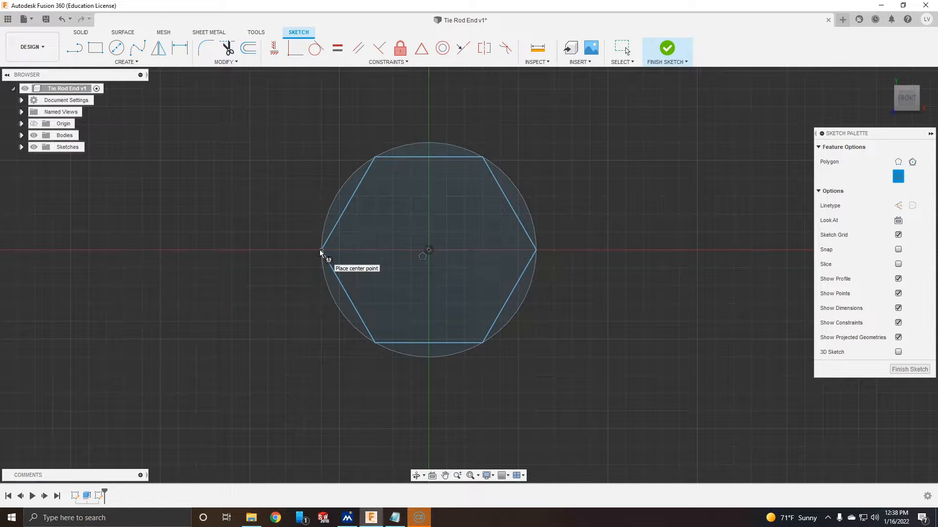
Constrain the hexagon's outermost vertex on the horizontal axis to be level with the centre point using a Horizontal/Vertical constraint.
key("Escape")
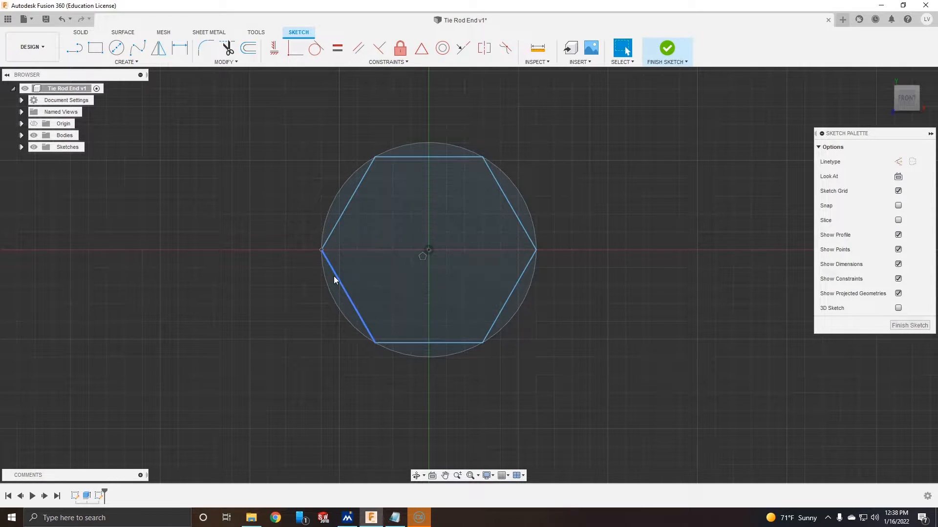
left_click(320, 248)
left_click(428, 250)
left_click(274, 48)
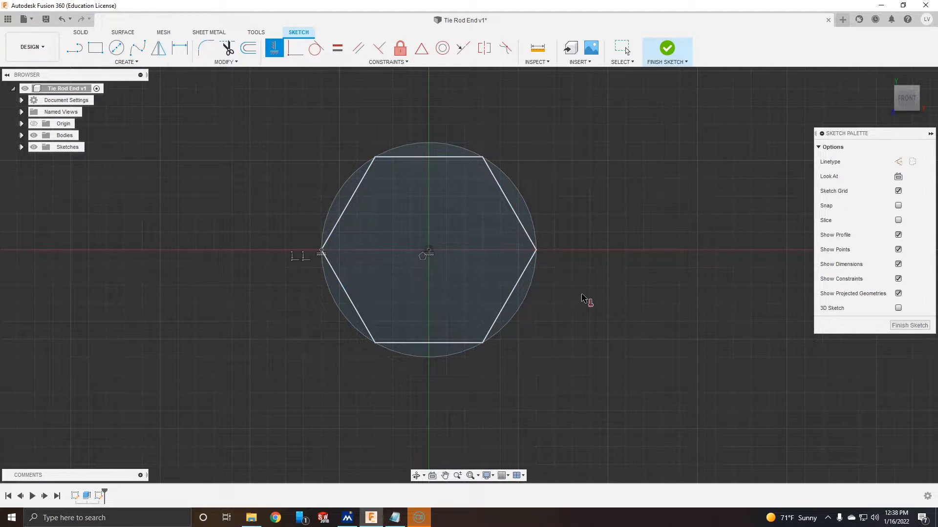
Extrude the hexagon profile about 6.5 mm outward from the cylinder's end face.
left_click(76, 32)
left_click(94, 47)
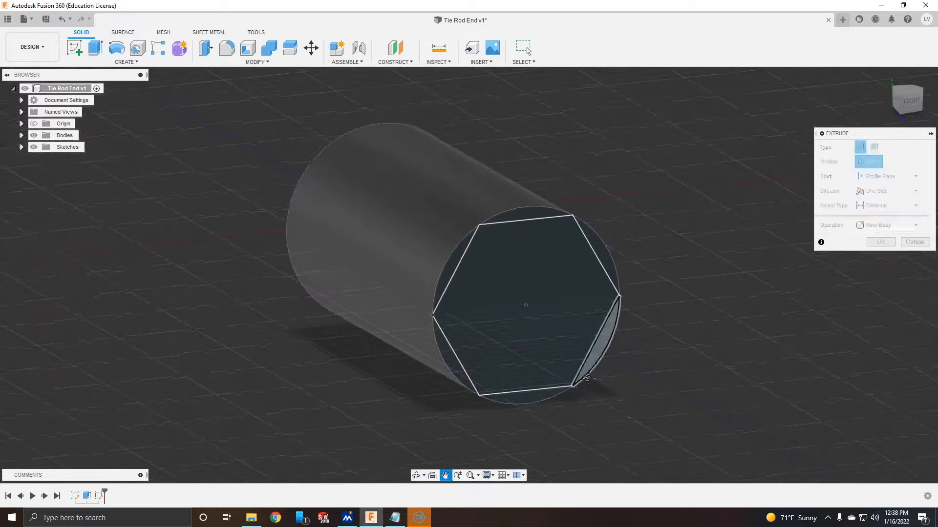
left_click(542, 257)
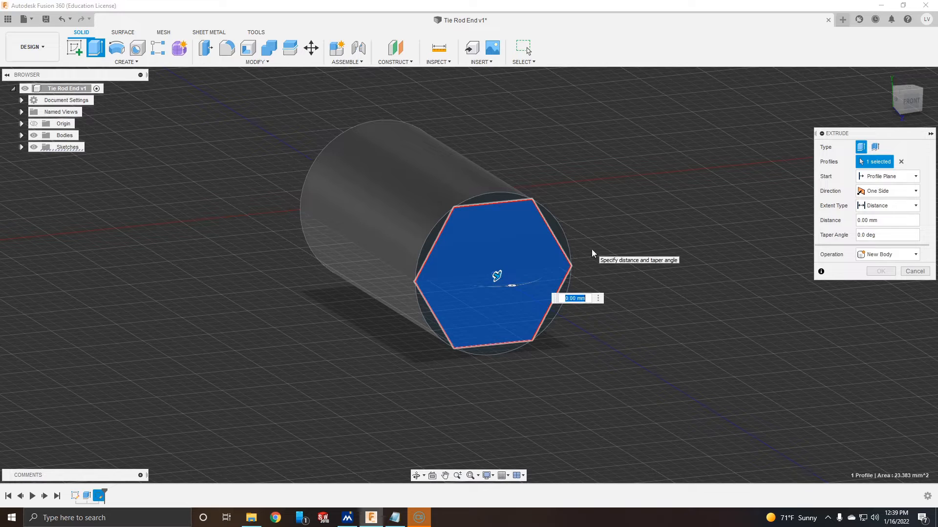
type(".5")
key("Return")
Project the hexagonal section's outer side edge and adjoining end edge into a new top-plane sketch, as construction lines.
left_click(74, 48)
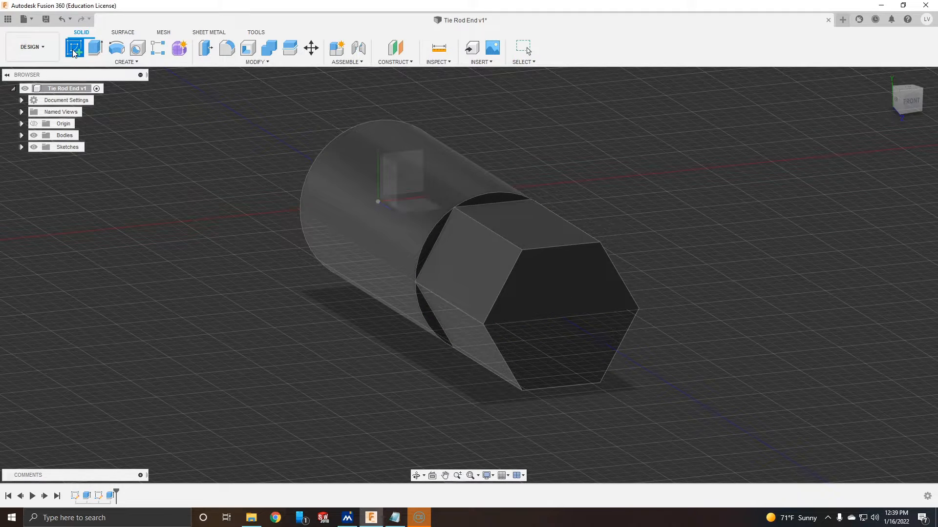
left_click(411, 203)
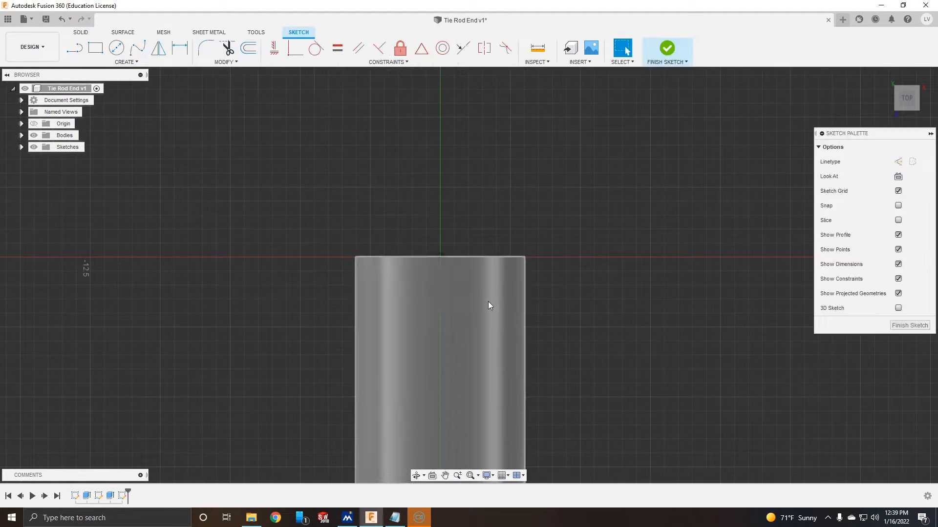
scroll(502, 324, "down", 1)
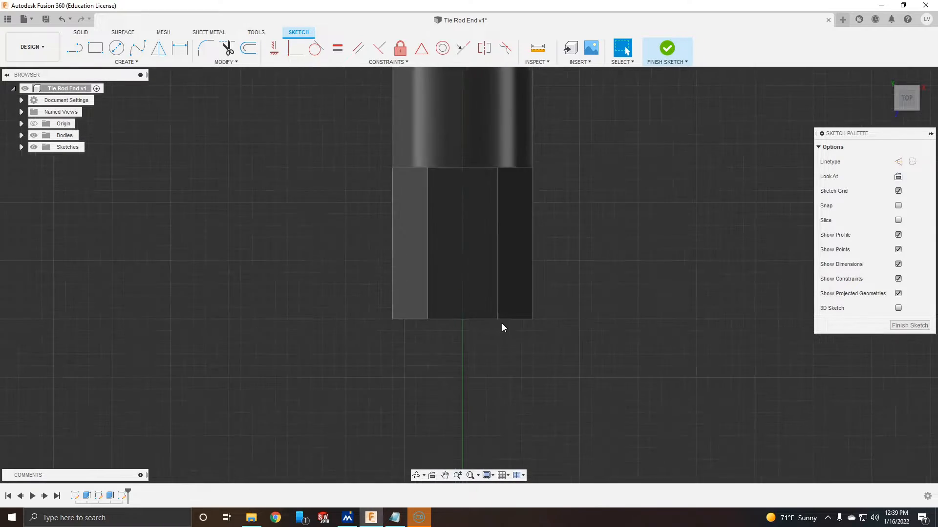
scroll(502, 324, "up", 3)
left_click(529, 317)
left_click(558, 290, "ctrl")
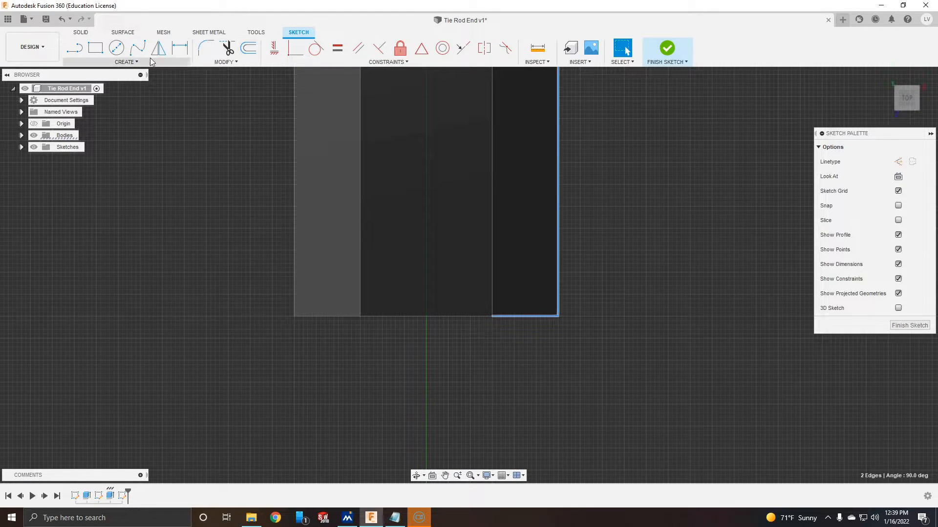
left_click(126, 62)
mouse_move(98, 235)
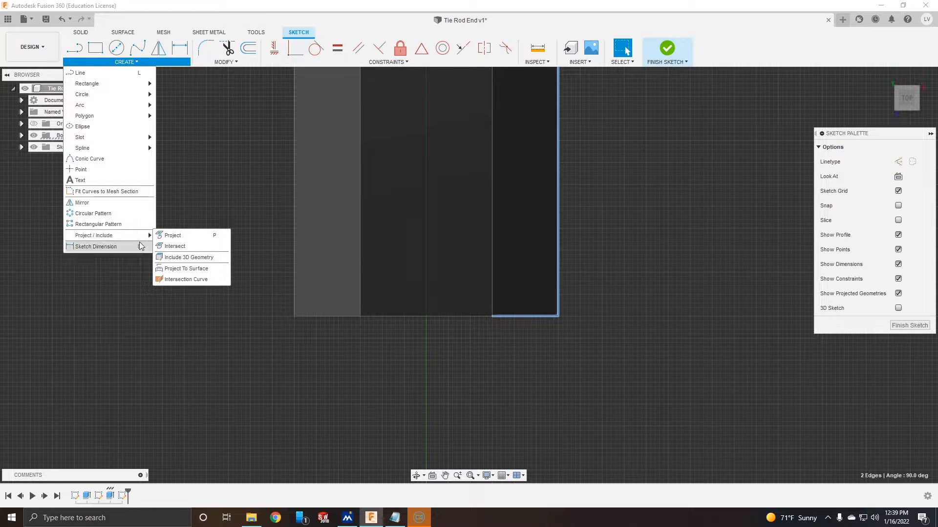
left_click(183, 236)
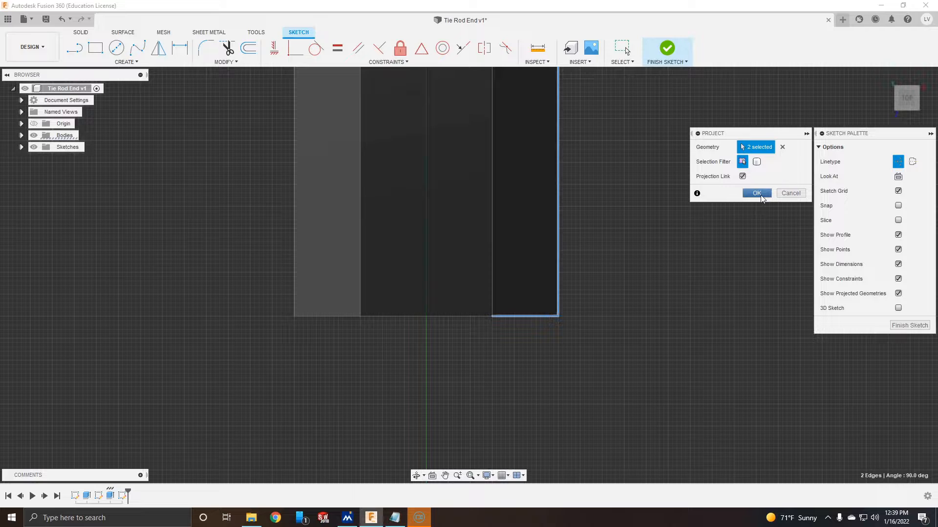
left_click(760, 194)
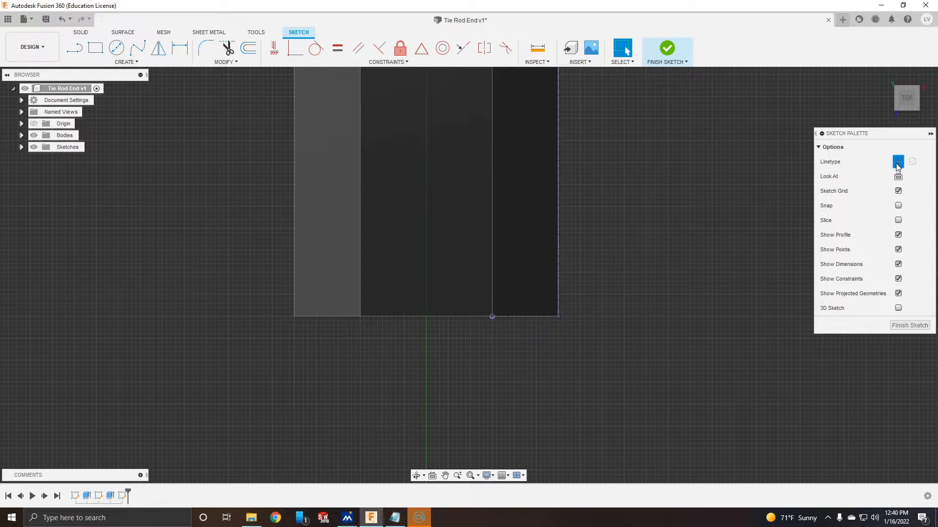
Sketch an arc of about 1.19 mm radius across the hexagonal section's outer end corner and make it tangent to the end edge.
left_click(126, 62)
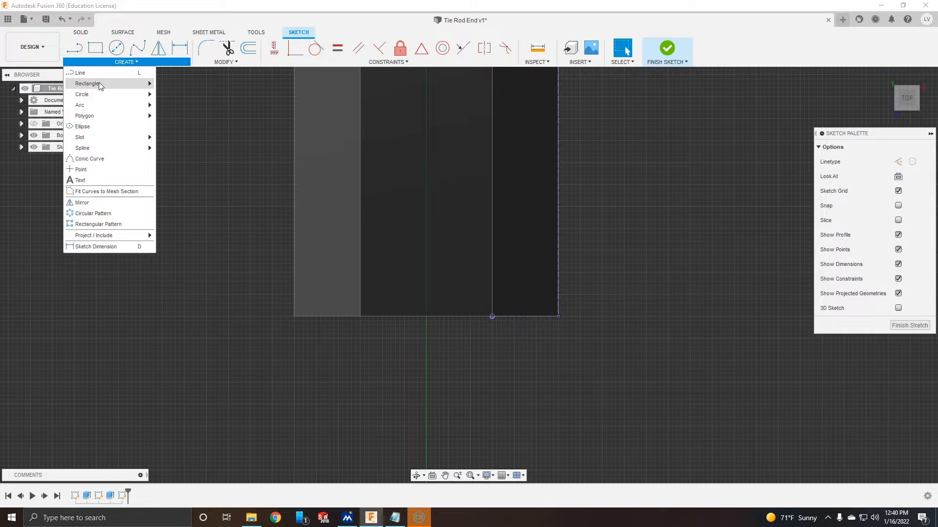
mouse_move(98, 105)
left_click(178, 105)
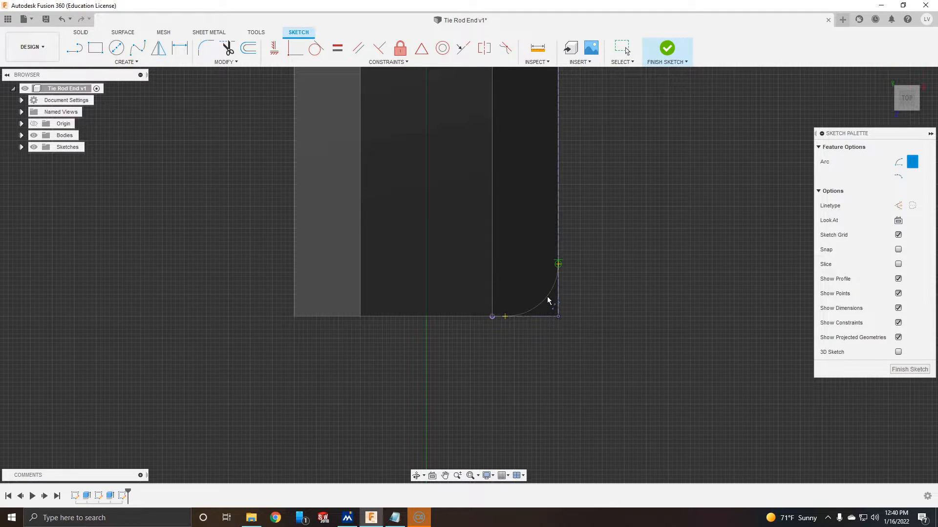
left_click(554, 298)
key("Escape")
left_click(524, 311)
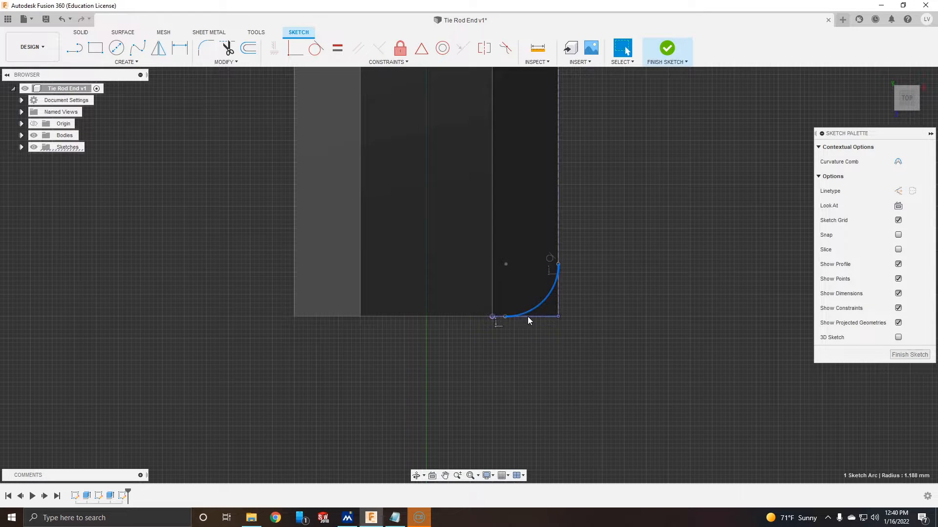
left_click(314, 51)
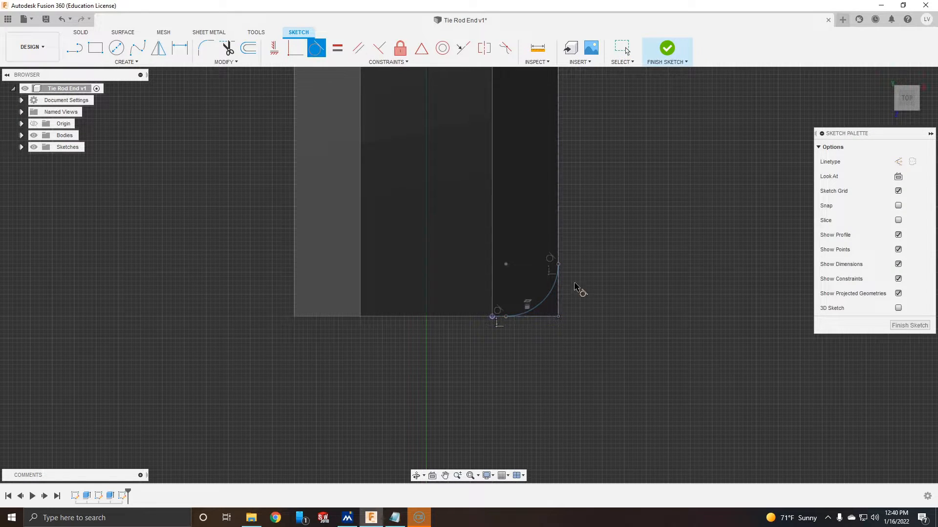
Close the corner profile with two lines running from the arc's ends along the hexagon's end and side edges.
left_click(79, 49)
left_click(506, 316)
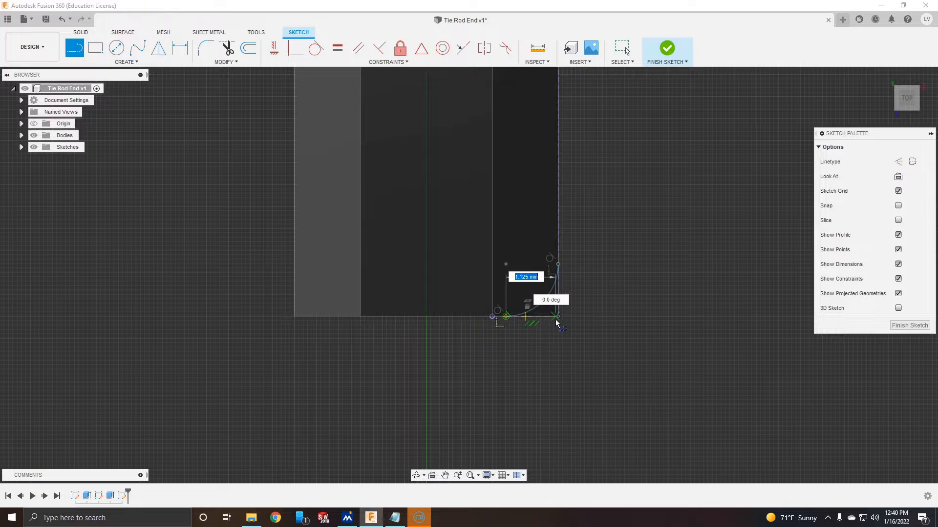
left_click(558, 316)
left_click(558, 264)
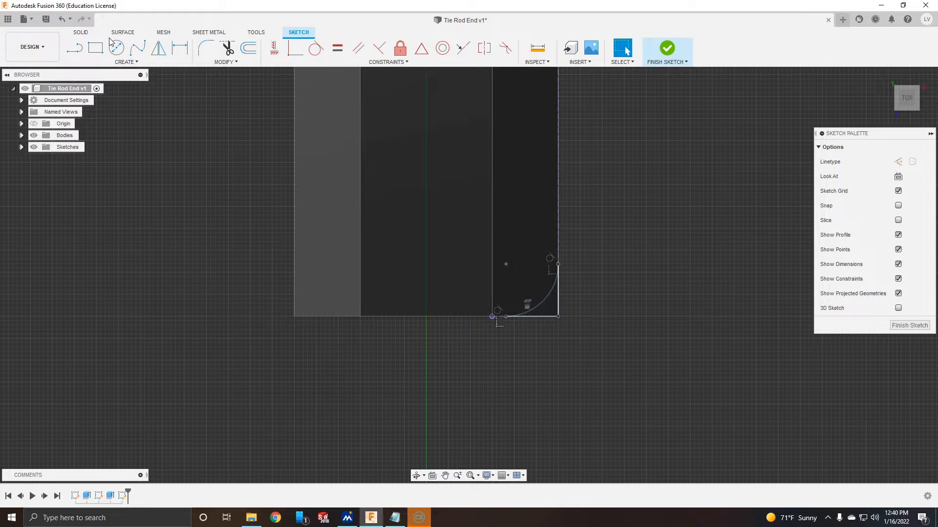
Dimension the corner arc's radius as 1 mm.
left_click(545, 303)
left_click(611, 311)
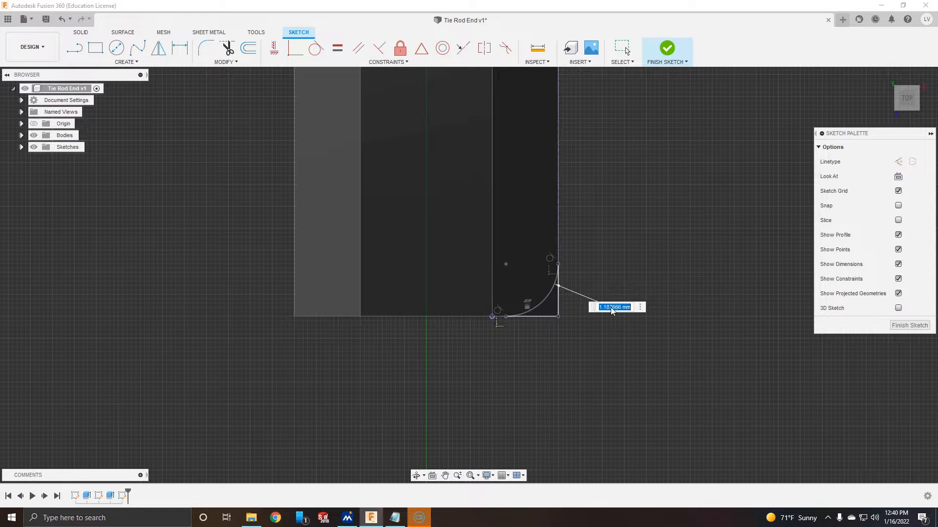
type("1")
key("Return")
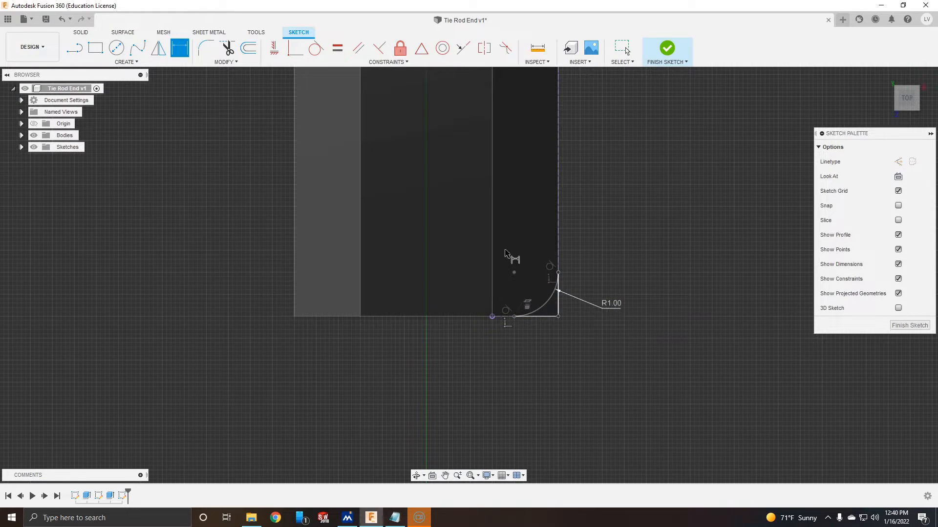
Draw a construction centreline from the origin along the rod's axis, extending past the hexagonal end.
left_click(898, 162)
scroll(445, 289, "down", 5)
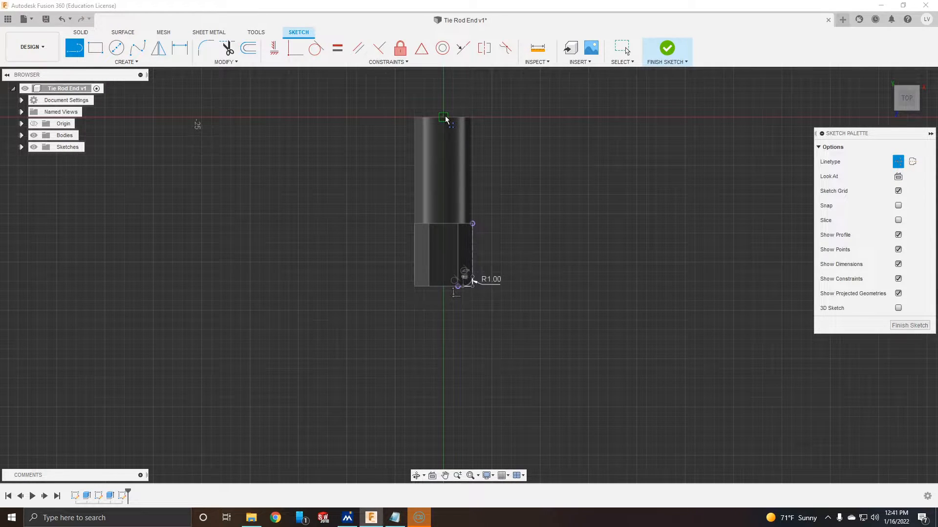
left_click(442, 117)
left_click(443, 355)
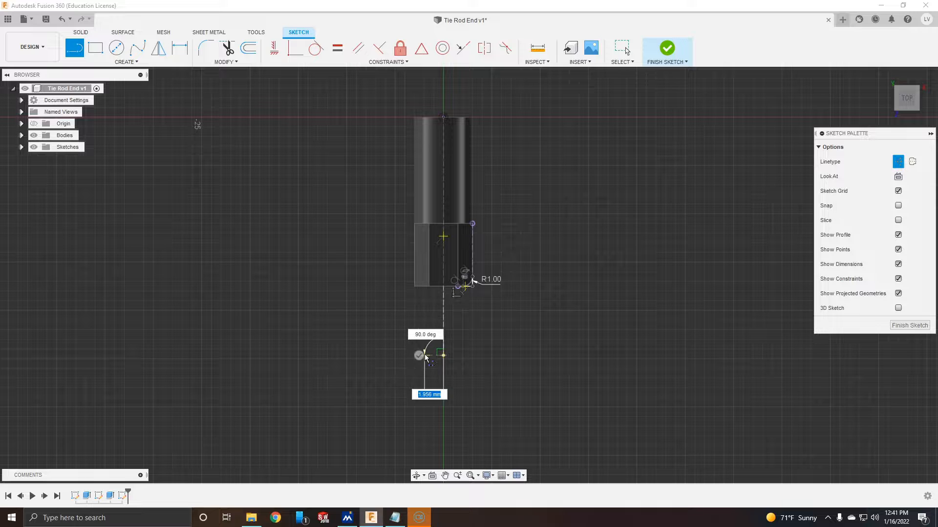
key("Escape")
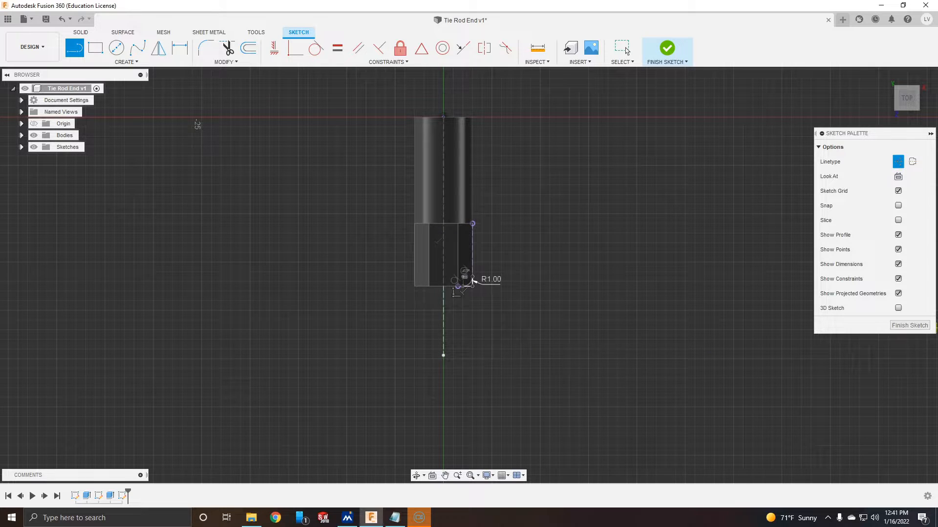
Revolve the corner profile fully around the construction centreline as a cut to round the hexagon's end corners.
left_click(81, 32)
left_click(117, 48)
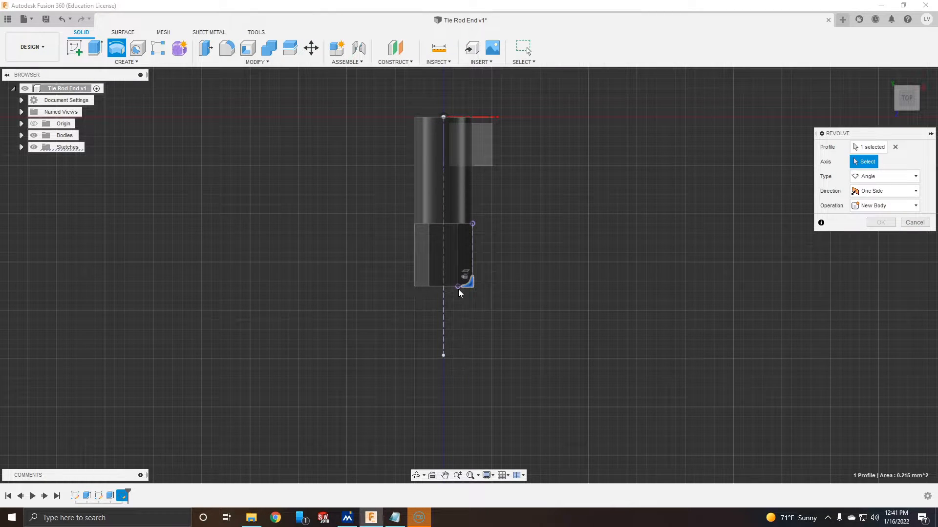
middle_click_drag(407, 321, 424, 284, "shift")
scroll(482, 270, "up", 4)
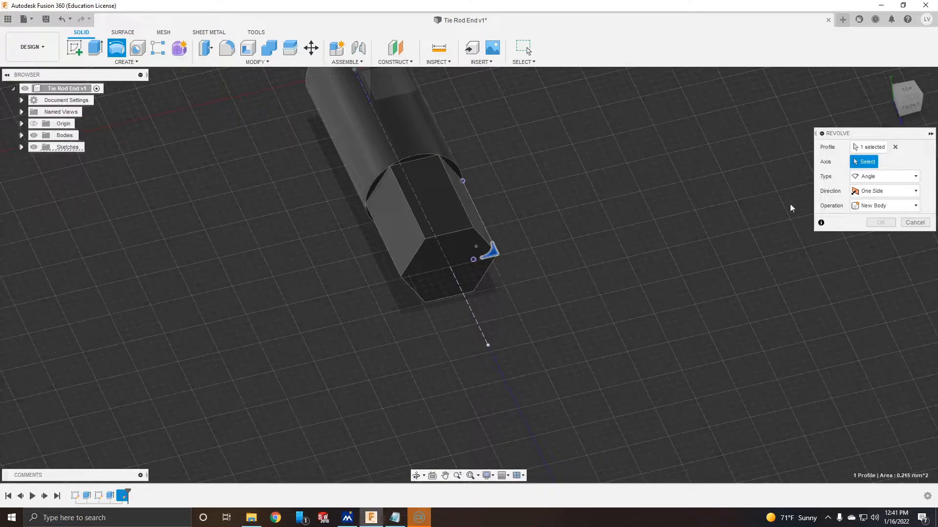
left_click(468, 305)
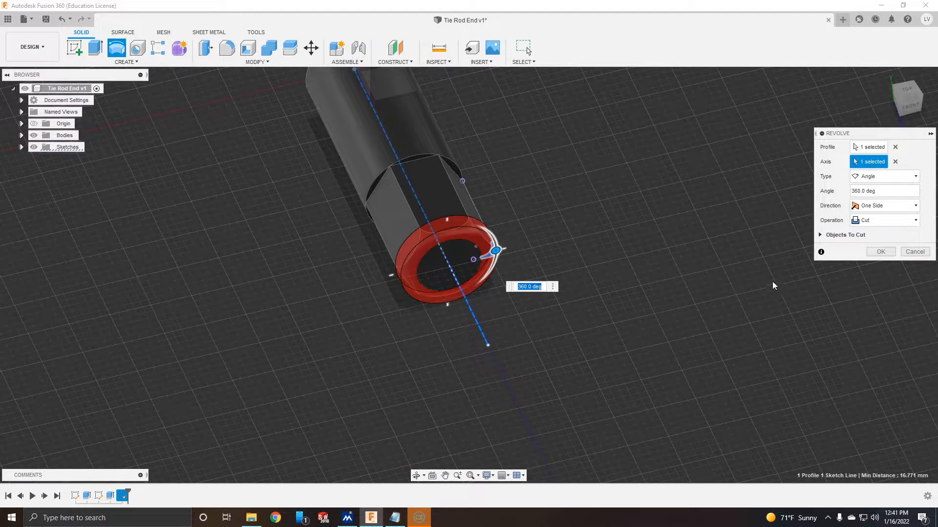
left_click(861, 176)
left_click(861, 213)
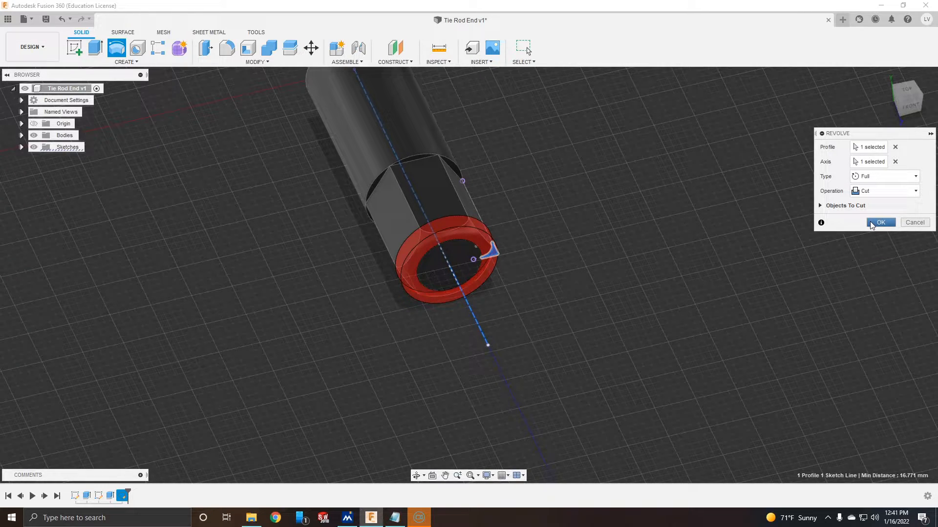
left_click(871, 223)
Start a new top-plane sketch and draw a circle about 8.9 mm in diameter, centred on the rod's axis beyond the cylinder's plain end.
middle_click_drag(494, 175, 599, 229)
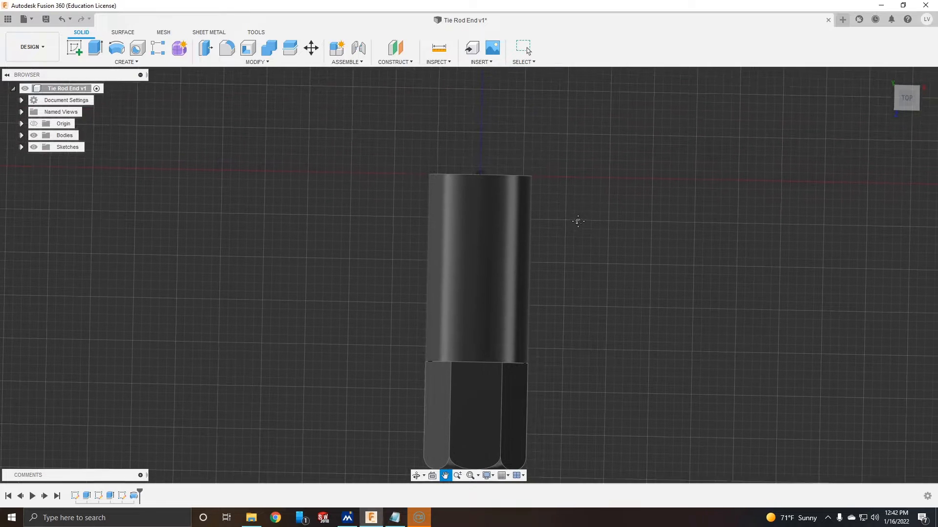
left_click(77, 48)
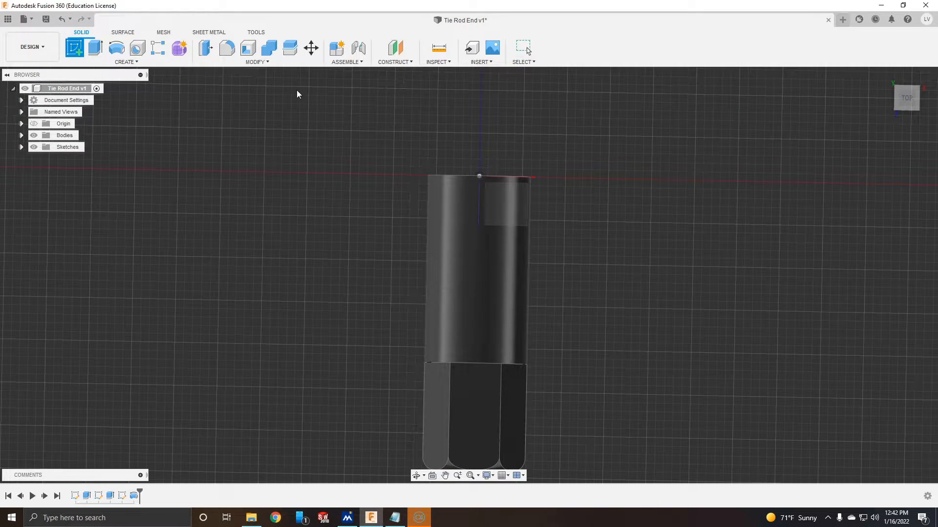
left_click(520, 207)
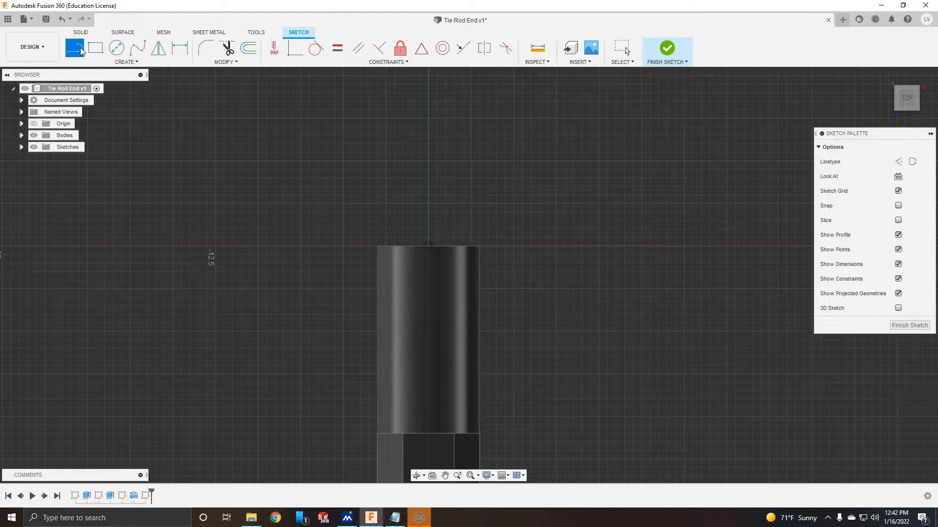
left_click(116, 47)
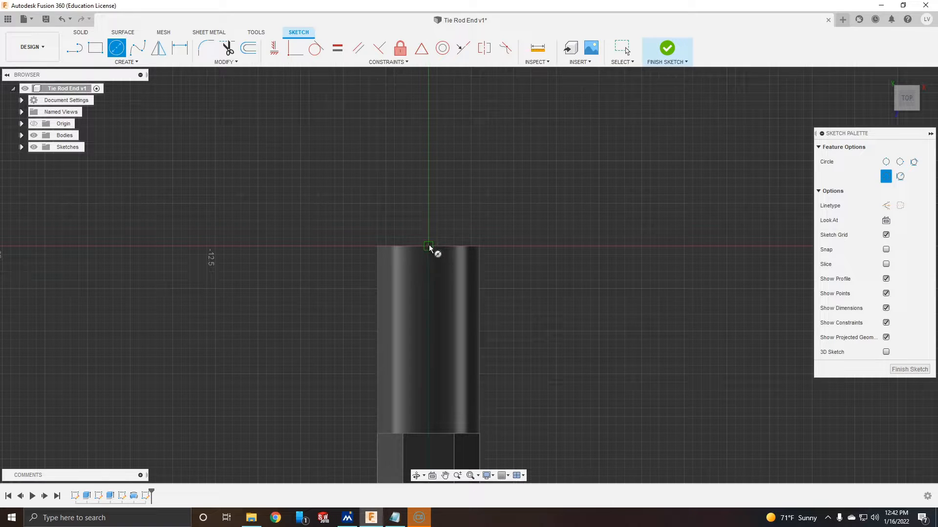
left_click(429, 129)
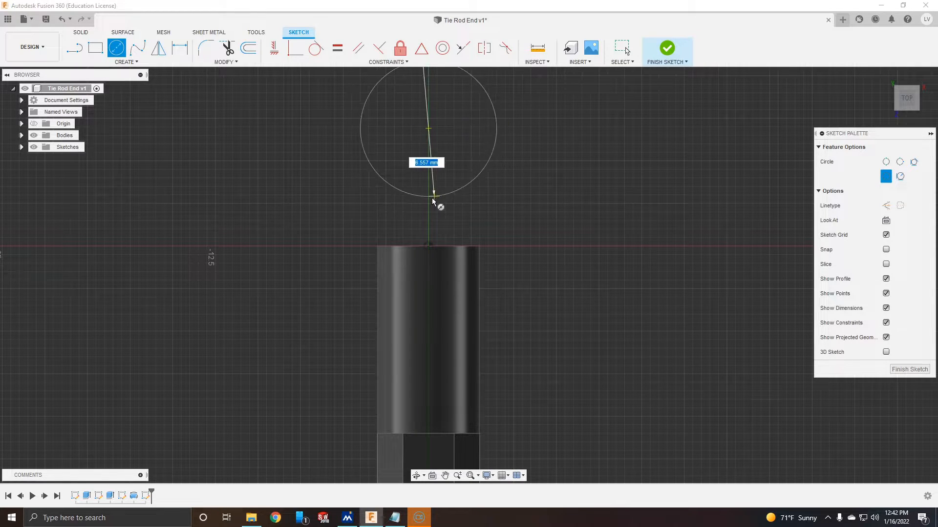
left_click(428, 207)
middle_click_drag(436, 130, 463, 197)
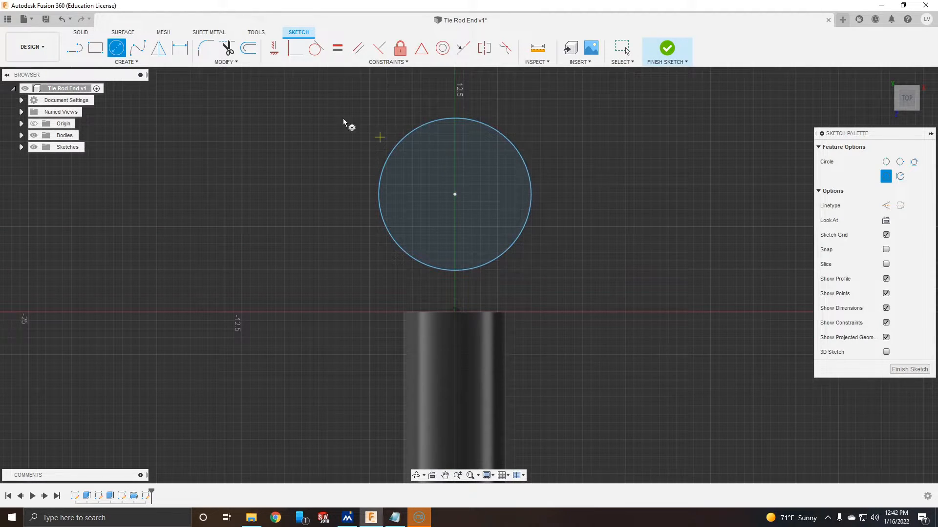
Draw a vertical construction line from the origin to the far side of the circle, and return to normal linetype.
left_click(81, 50)
left_click(898, 162)
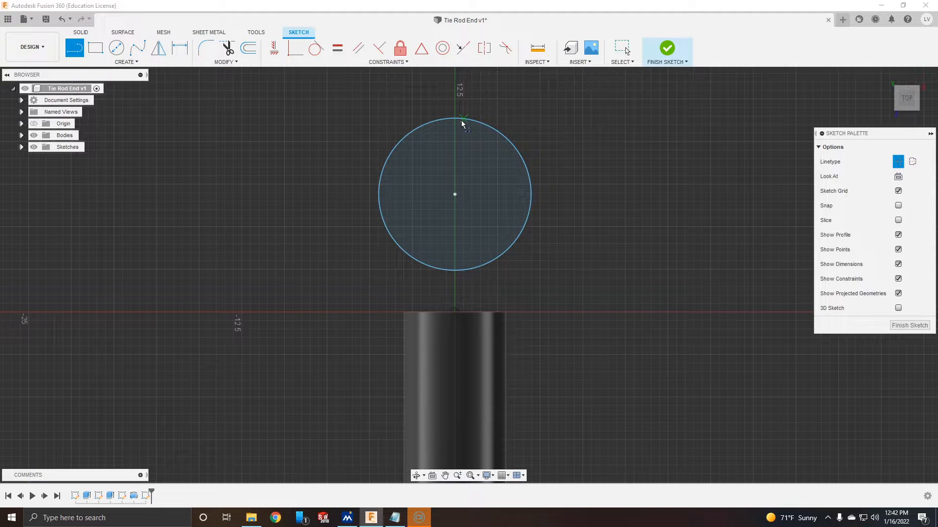
left_click(456, 314)
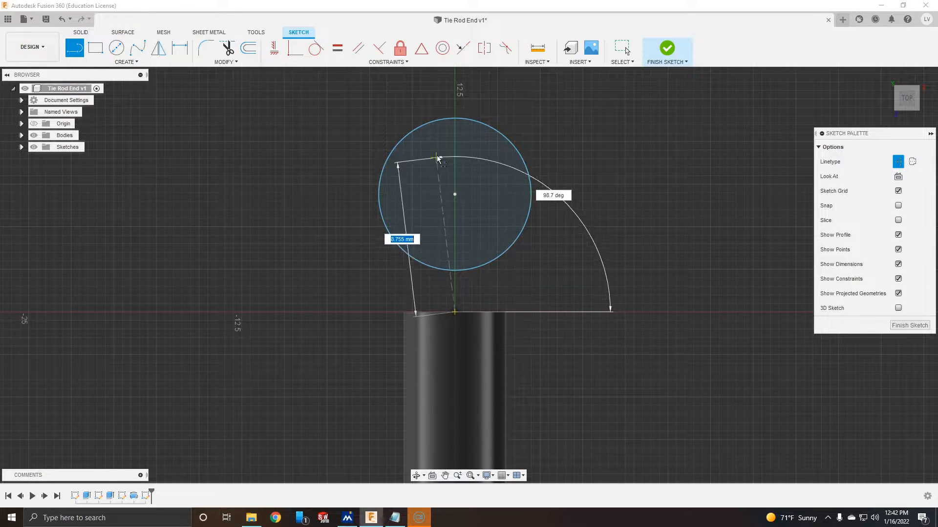
left_click(456, 119)
left_click(899, 163)
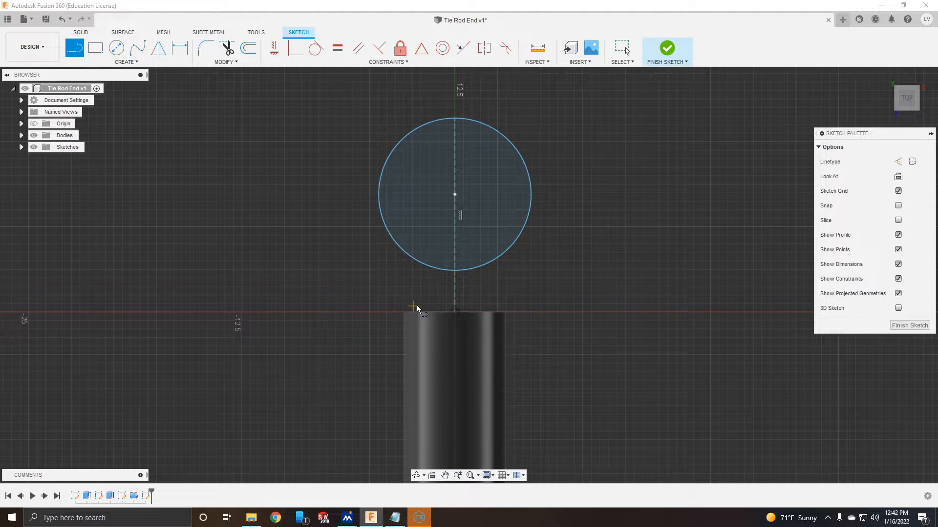
Project the cylinder's plain end edge into the sketch.
key("Escape")
left_click(430, 313)
left_click(126, 62)
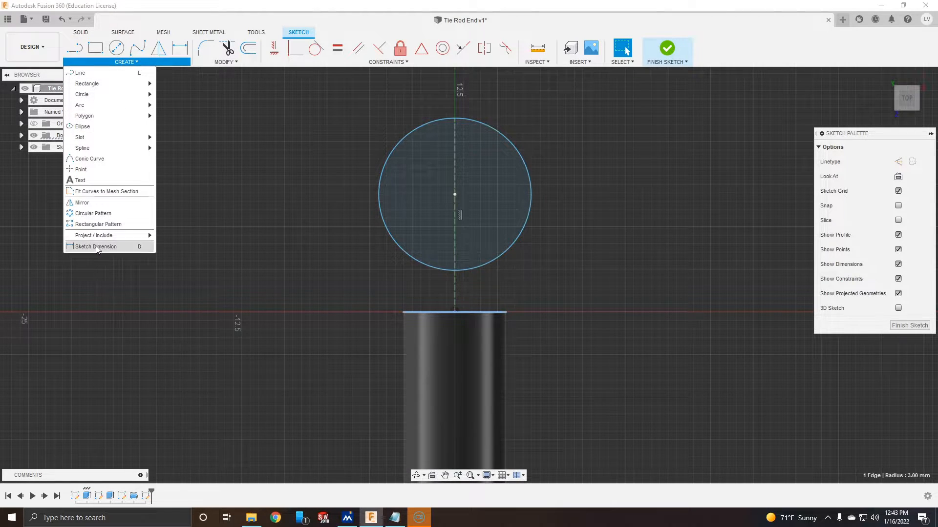
mouse_move(98, 236)
left_click(169, 236)
left_click(757, 194)
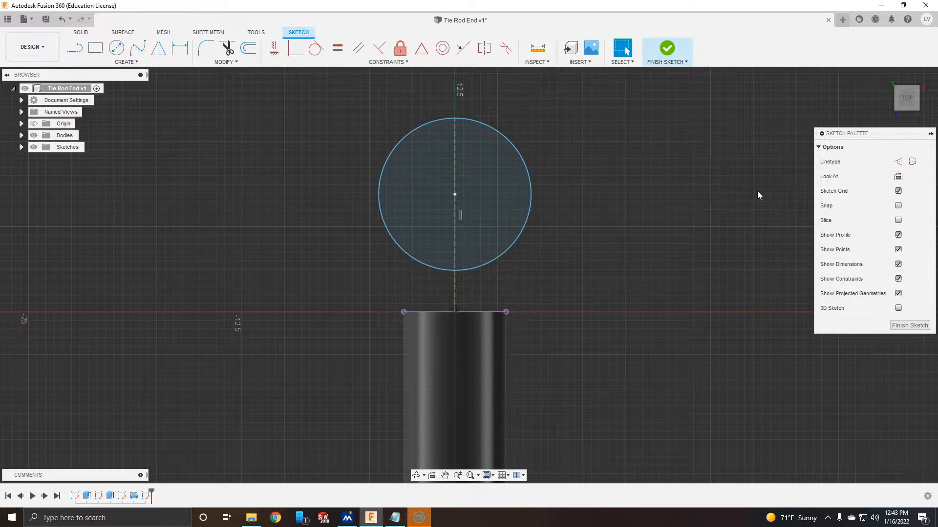
Draw two lines from the projected edge's endpoints to the circle, each tangent to its outer side.
left_click(404, 315)
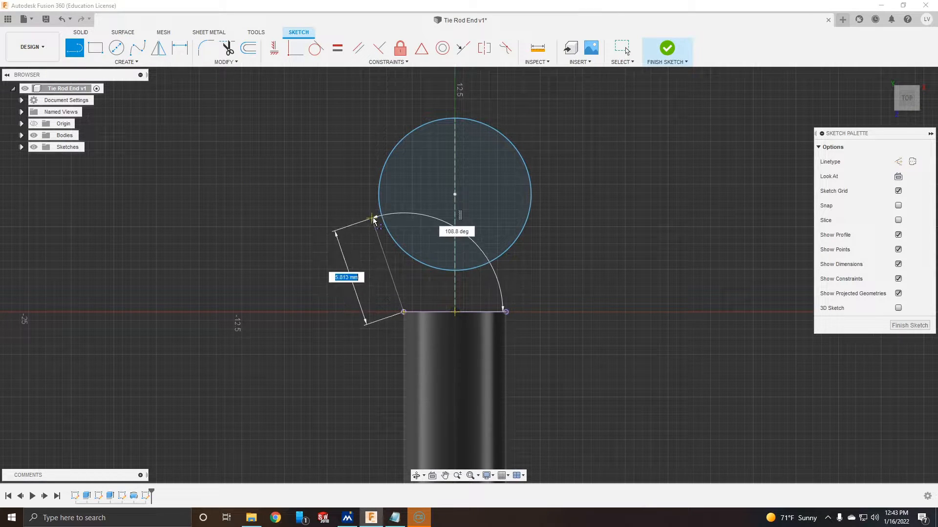
left_click(376, 220)
left_click(506, 312)
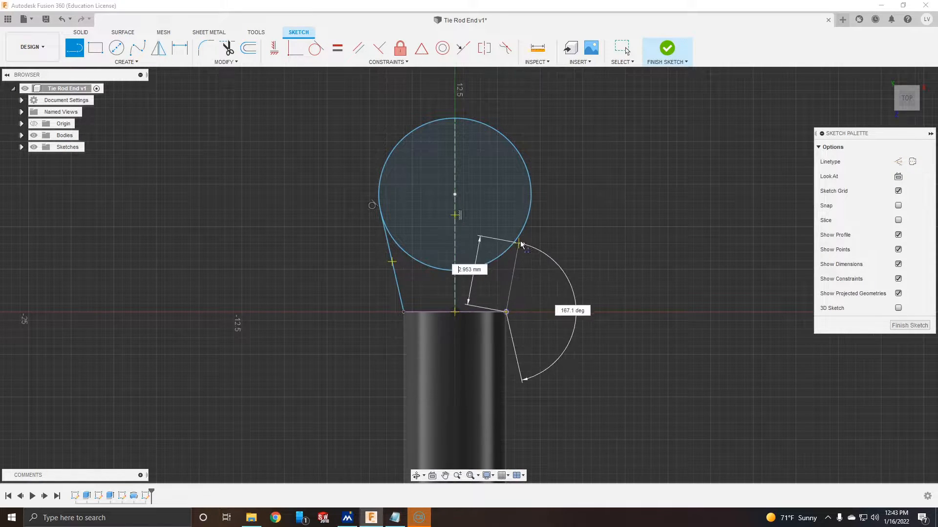
left_click(529, 213)
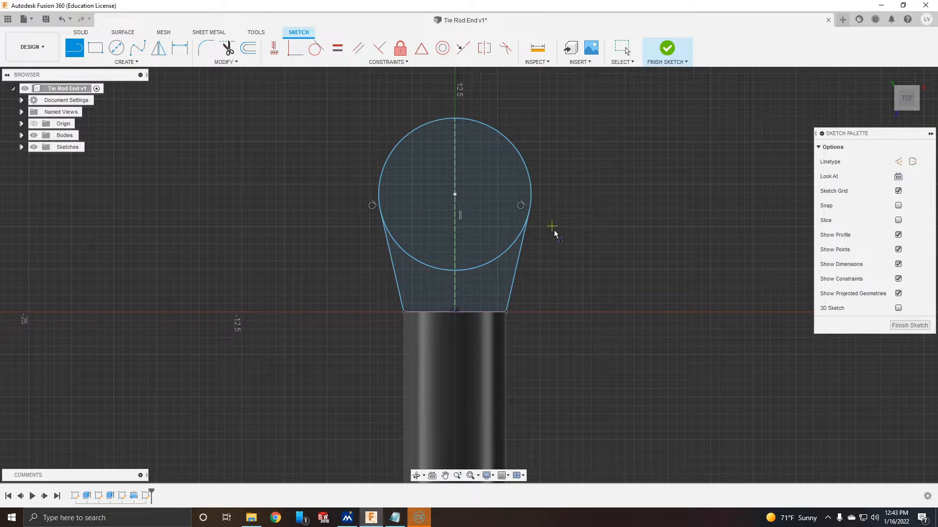
Trim away the circle's lower arc between the two tangent lines to leave a single head outline.
left_click(227, 47)
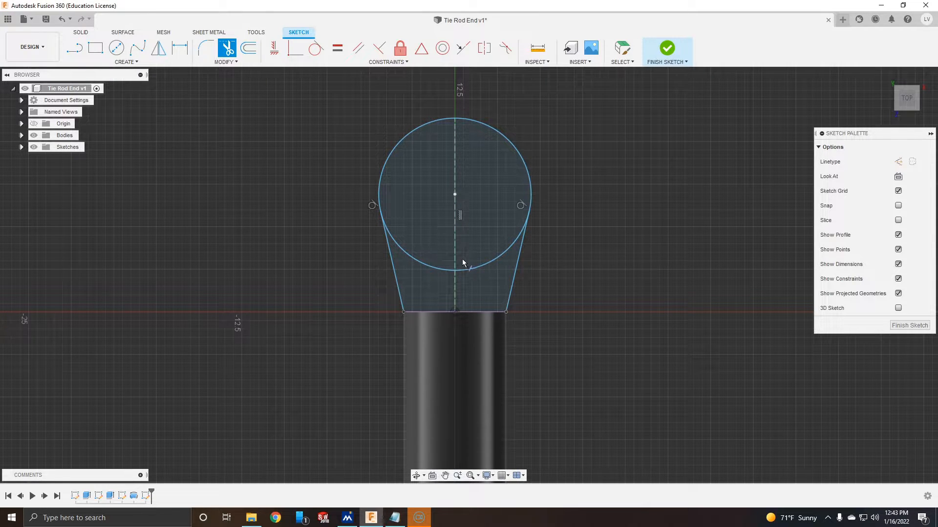
left_click(467, 269)
left_click(438, 269)
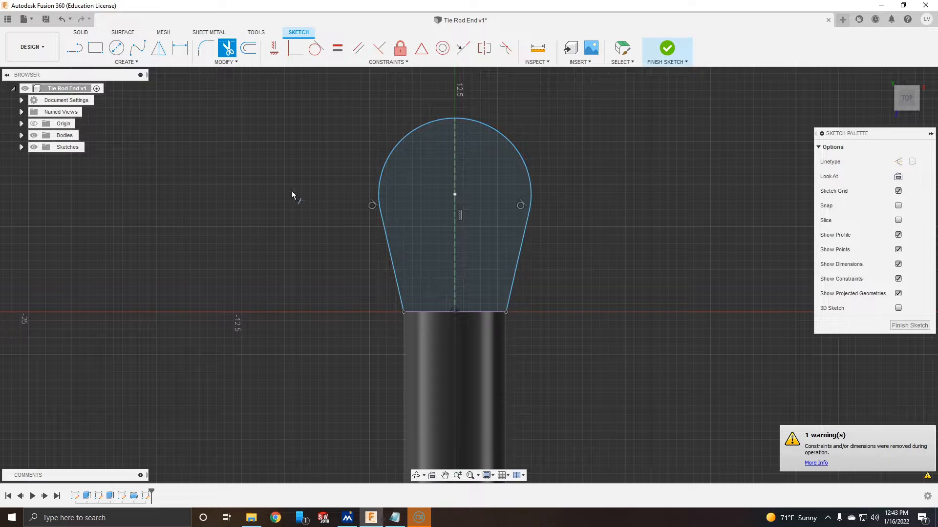
Add a radius dimension to the head's arc, try a value of 10.5 mm, and undo that value.
left_click(180, 48)
left_click(503, 144)
left_click(574, 127)
type("40.5")
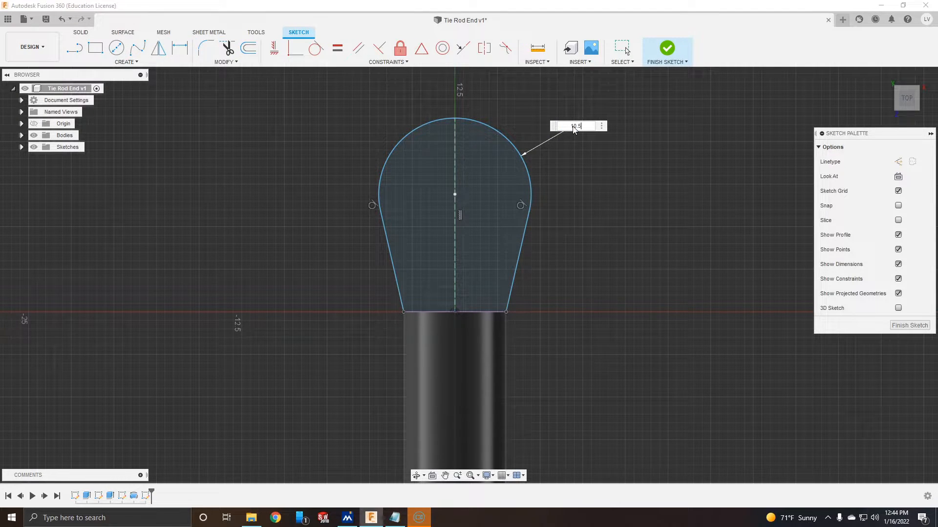
key("Return")
key("ctrl+z")
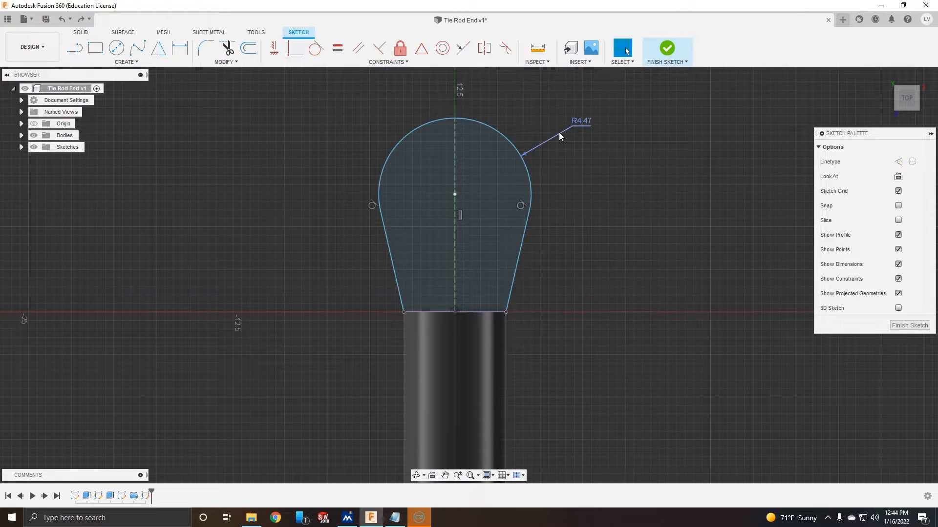
Set the head arc's radius to 10.5/2 mm.
double_click(581, 125)
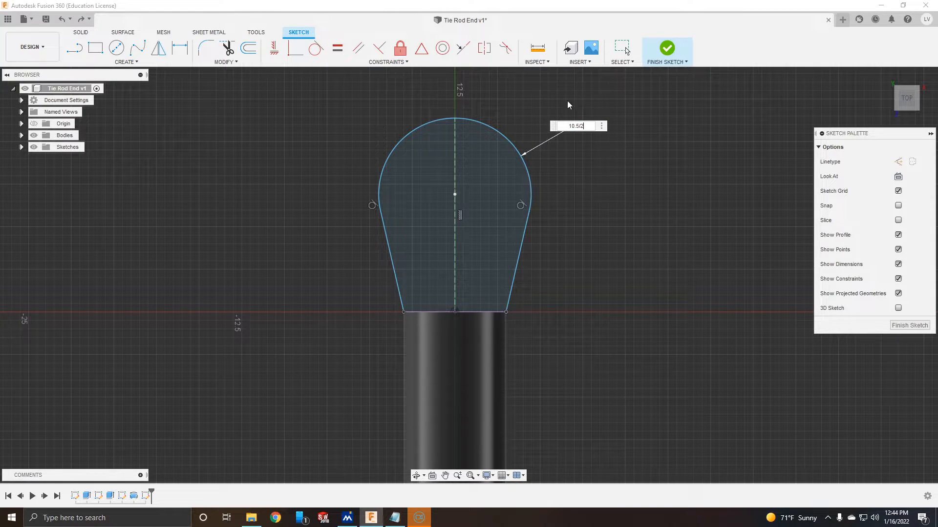
type("10.5/2")
key("Return")
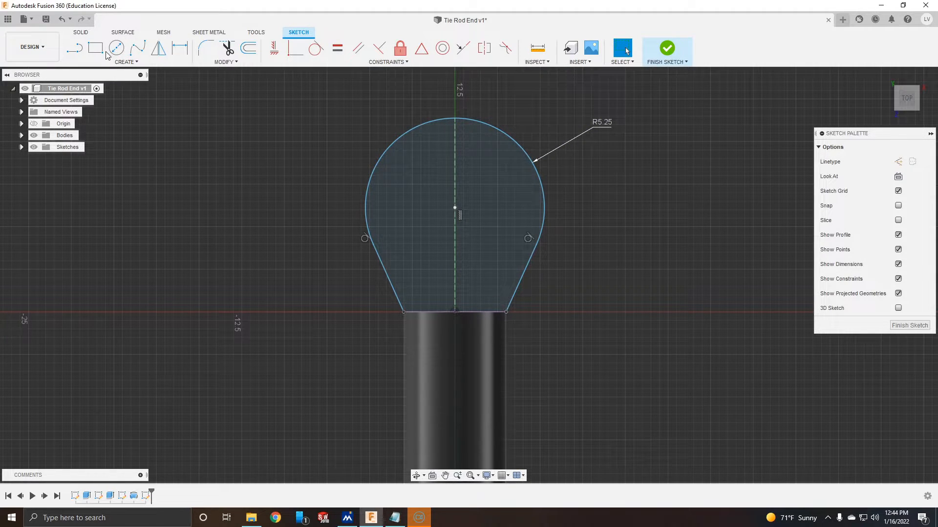
Dimension the distance from the head arc's top to the base line and set it to 12 mm.
left_click(179, 48)
left_click(454, 118)
left_click(454, 311)
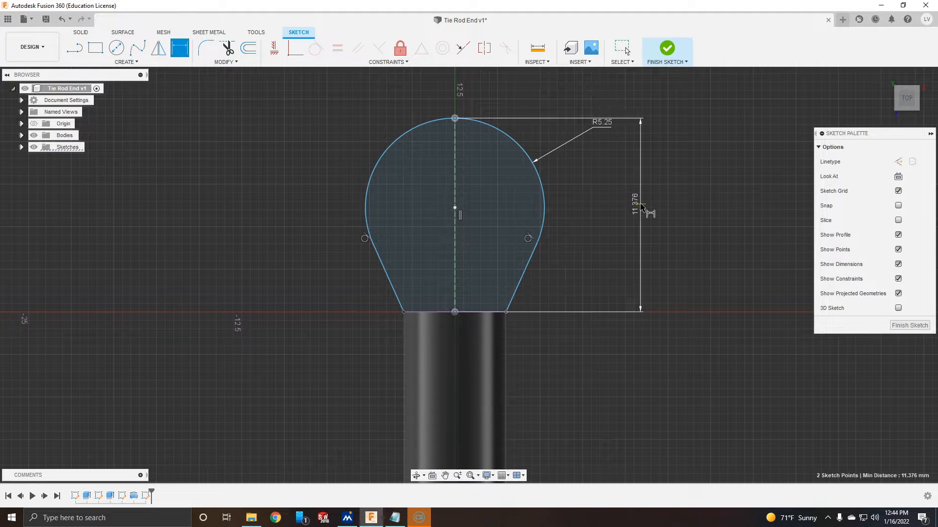
left_click(639, 203)
type("12")
key("Return")
Extrude the head profile symmetrically by 3 mm and join it to the cylindrical body.
left_click(81, 33)
left_click(95, 48)
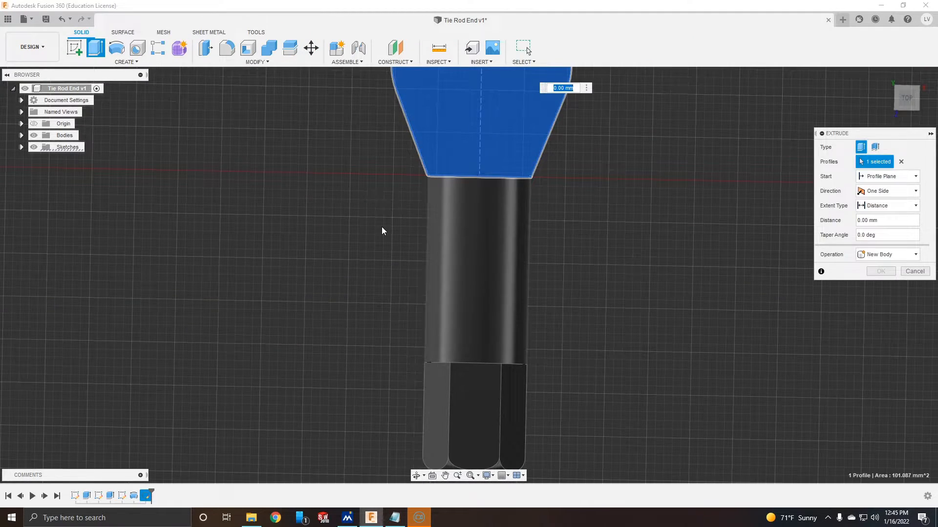
left_click(887, 191)
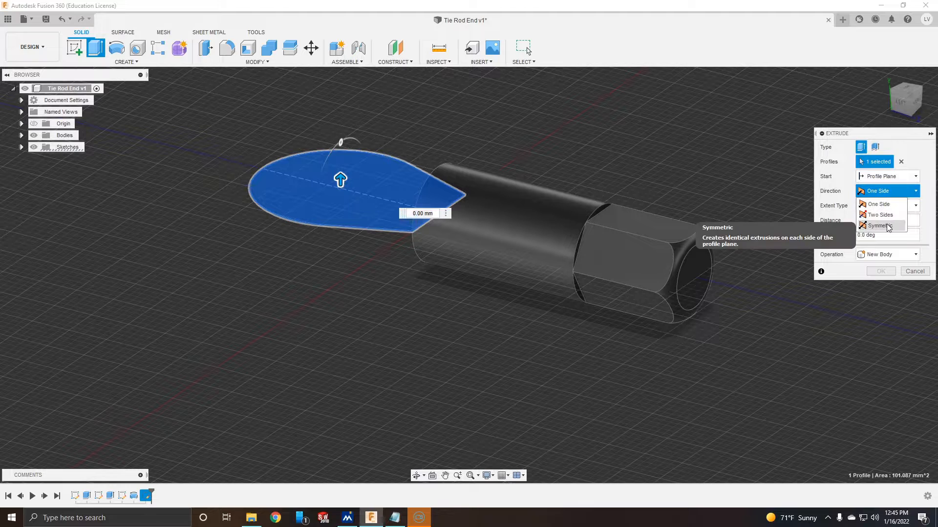
left_click(882, 226)
type("3")
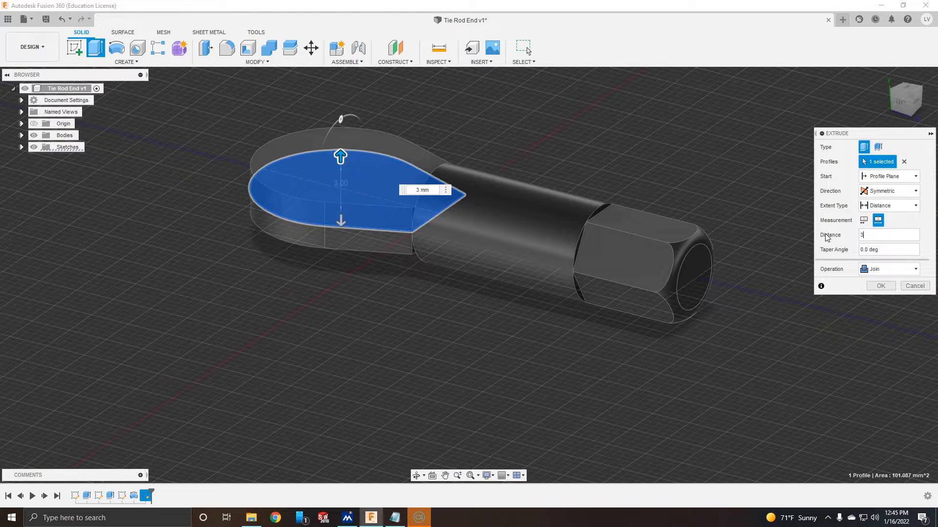
left_click(882, 269)
left_click(879, 275)
left_click(888, 288)
Start a sketch on the vertical lengthwise plane and project the cylinder's end edges above and below the head.
left_click(75, 48)
left_click(470, 189)
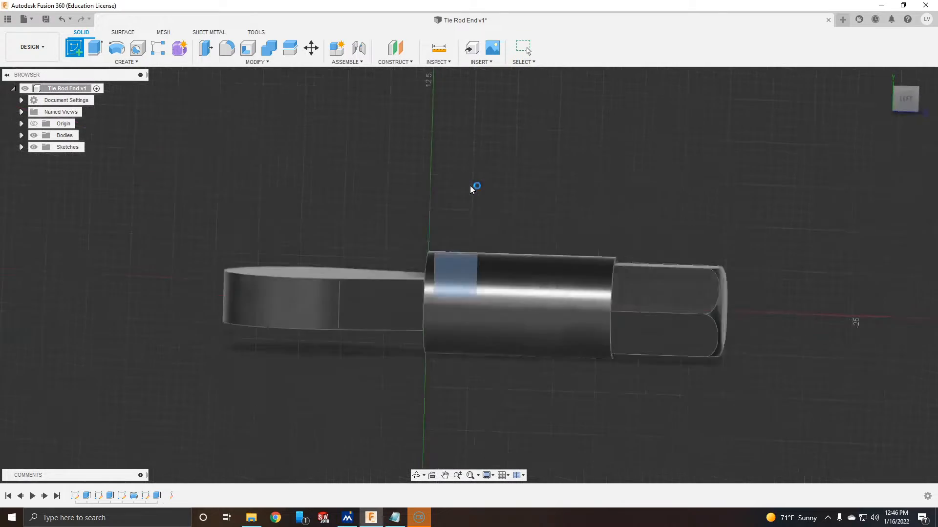
left_click(926, 102)
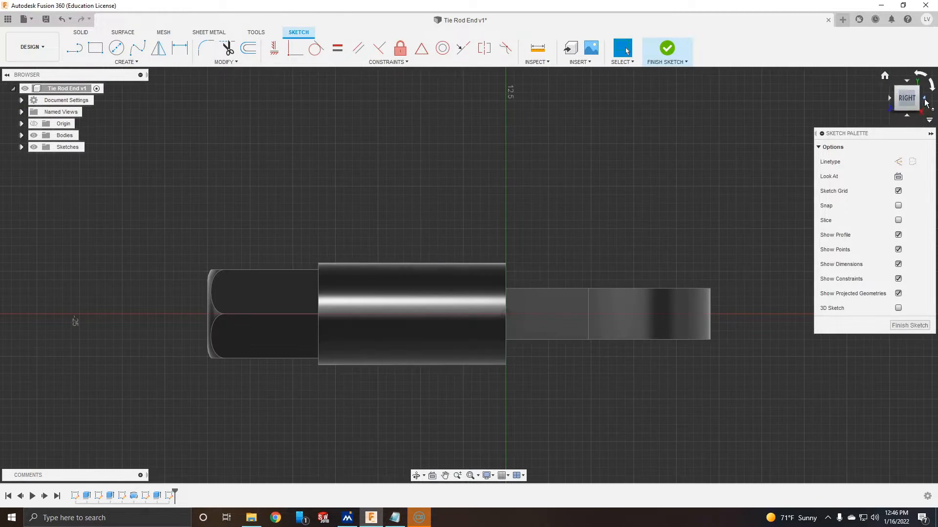
left_click(506, 278)
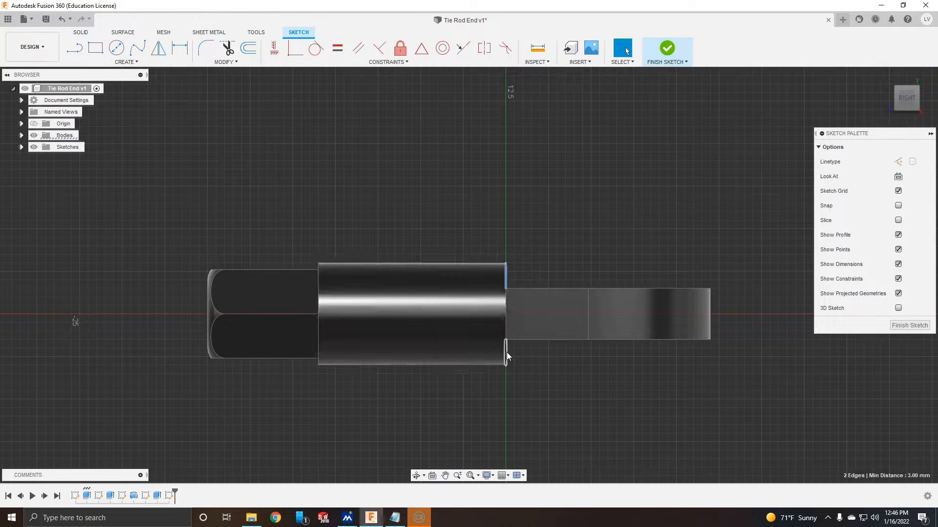
left_click(126, 62)
mouse_move(94, 234)
left_click(165, 235)
left_click(760, 195)
Draw mirrored triangles on the cylinder, each sloping from a head corner back to the cylinder's upper or lower outline.
scroll(531, 289, "up", 2)
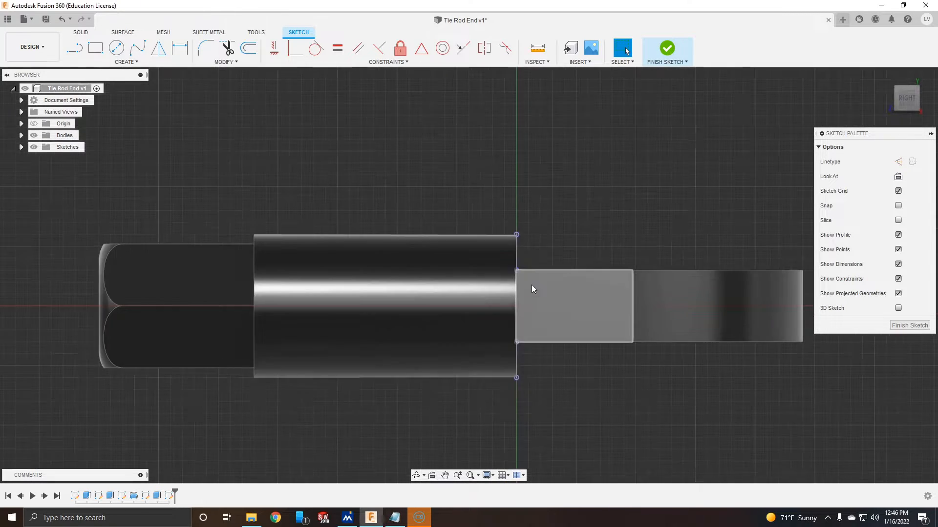
scroll(532, 289, "up", 1)
key("l")
left_click(512, 266)
left_click(410, 223)
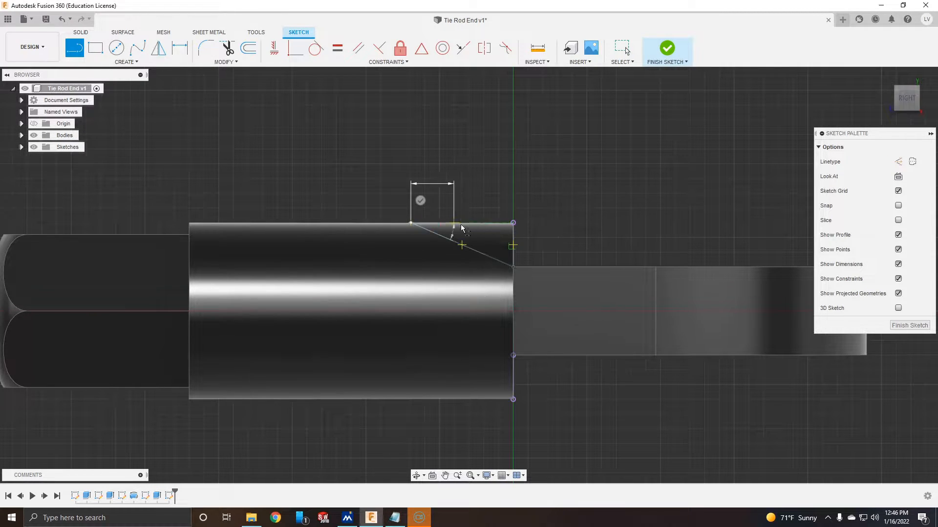
left_click(514, 356)
double_click(410, 399)
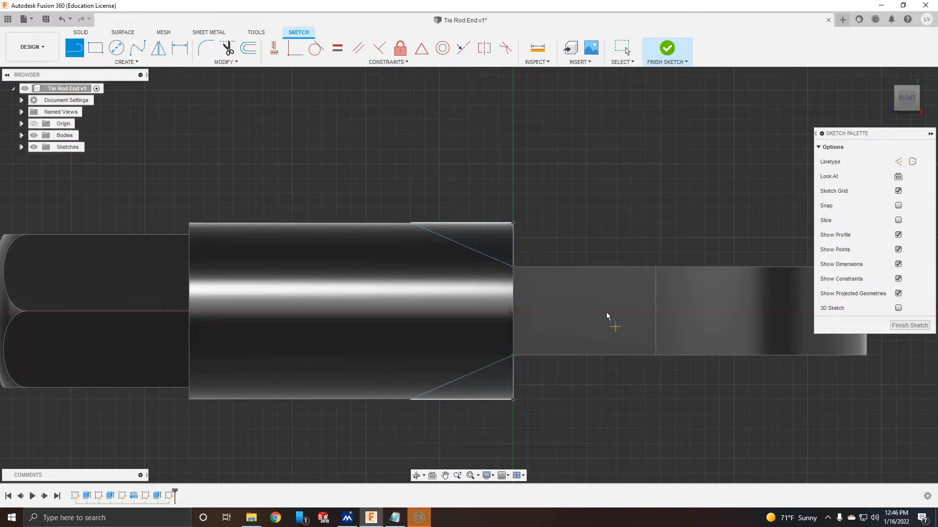
Set the upper triangle's length to 4 mm and align the lower triangle's rear corner vertically with the upper one.
left_click(463, 224)
left_click(464, 186)
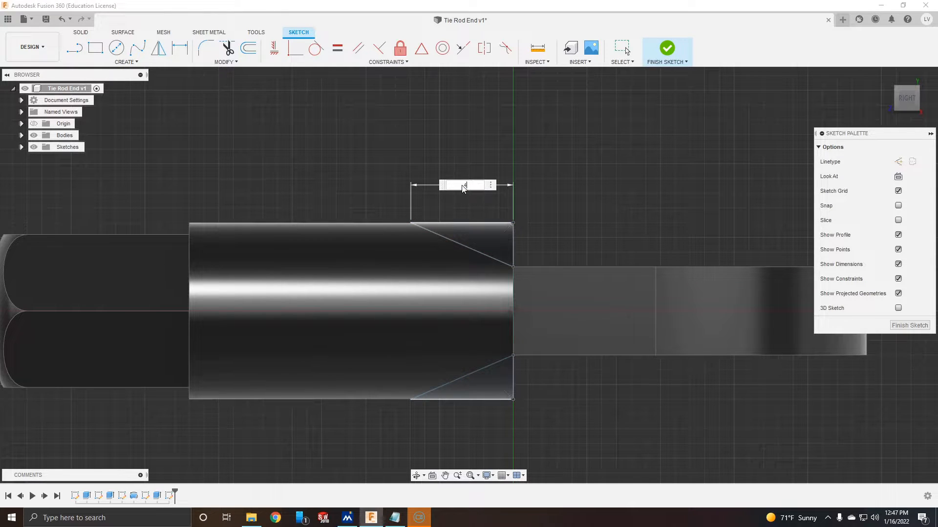
type("4")
key("Return")
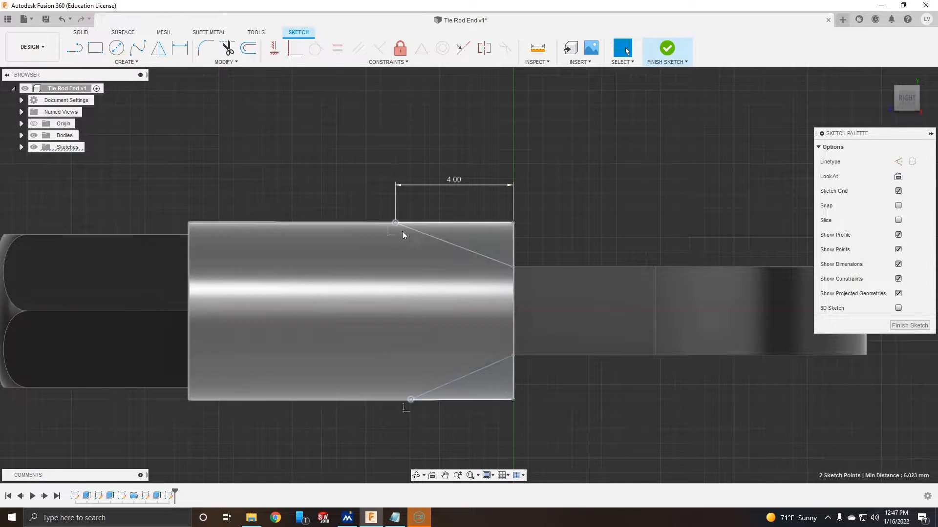
Cut both triangles through the cylinder with a symmetric extrusion using the All extent.
left_click(81, 34)
left_click(95, 47)
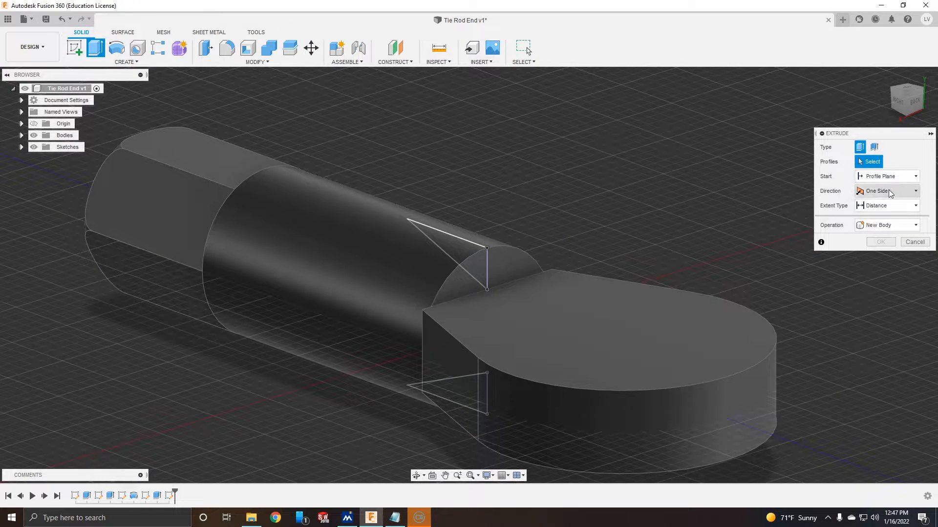
left_click(888, 193)
left_click(894, 227)
left_click(890, 205)
left_click(893, 232)
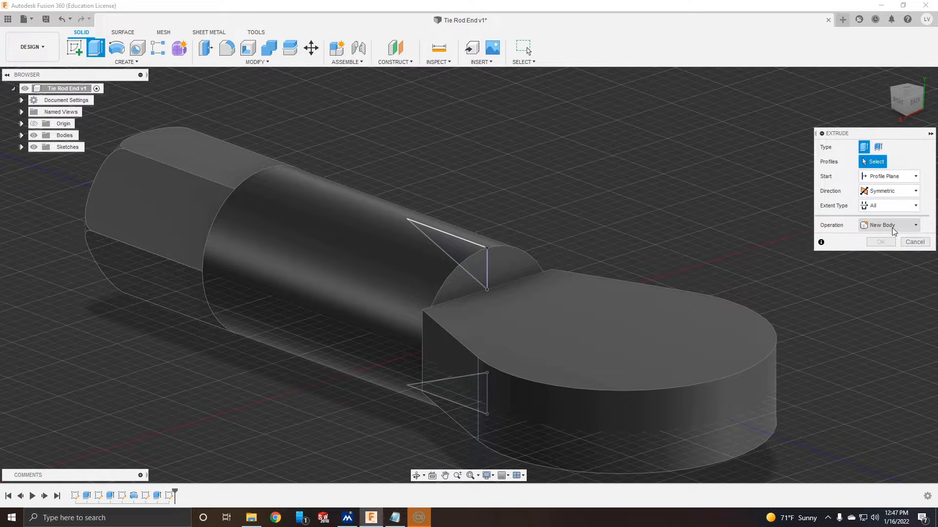
left_click(893, 228)
left_click(879, 248)
left_click(452, 258)
left_click(461, 389)
left_click(885, 273)
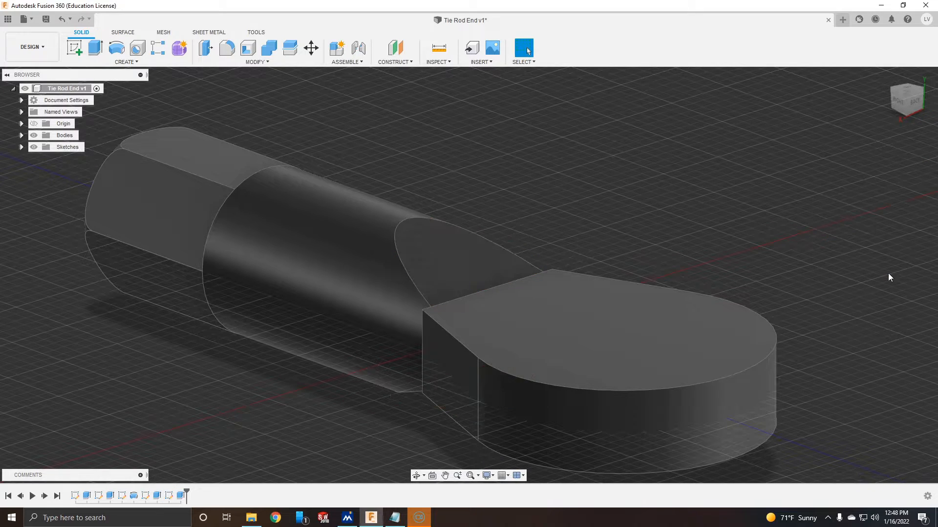
Start a sketch on the horizontal origin plane and project the head's right slanted edge as a construction line.
middle_click_drag(521, 435, 546, 308, "shift")
scroll(559, 302, "up", 4)
left_click(75, 48)
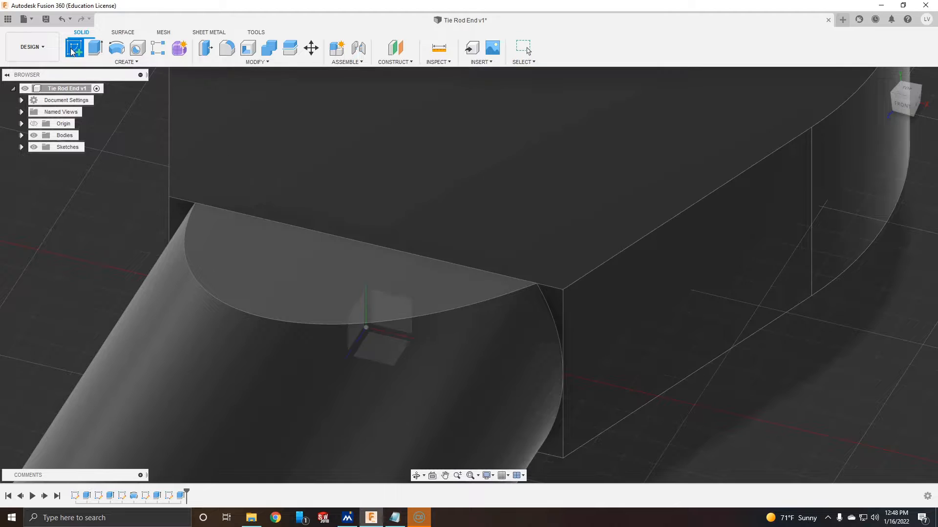
left_click(388, 356)
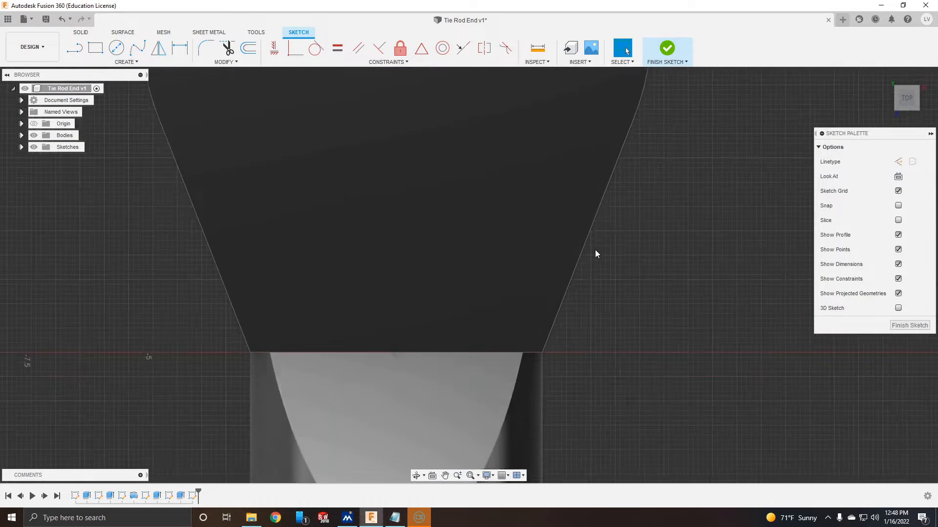
left_click(552, 334)
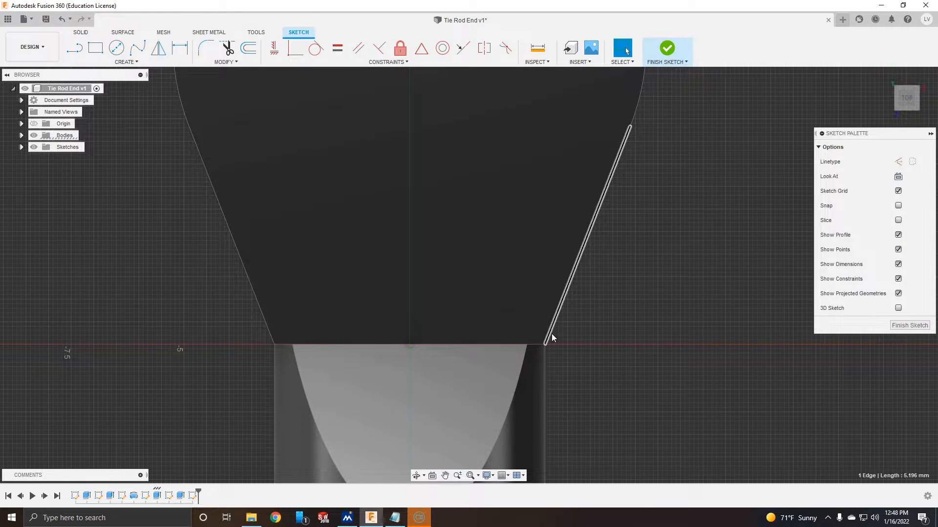
left_click(119, 63)
mouse_move(112, 235)
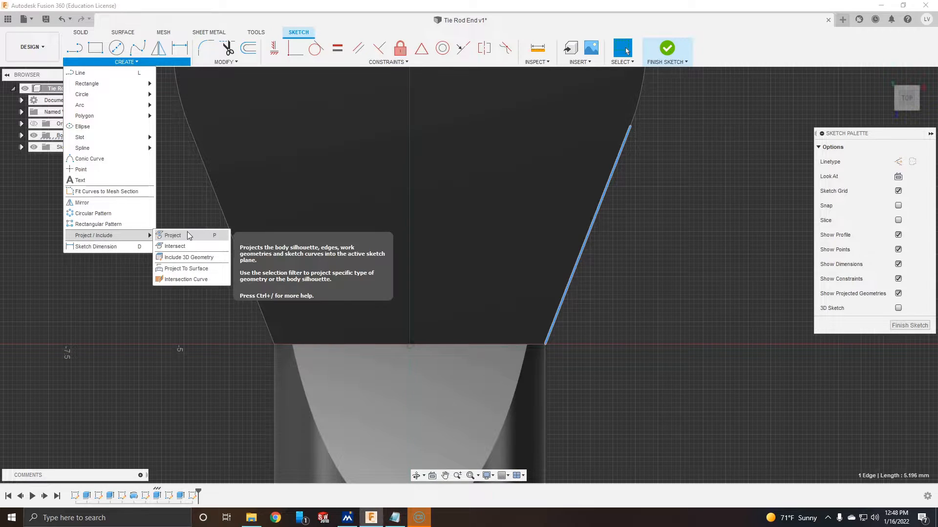
left_click(187, 231)
left_click(757, 194)
left_click(898, 161)
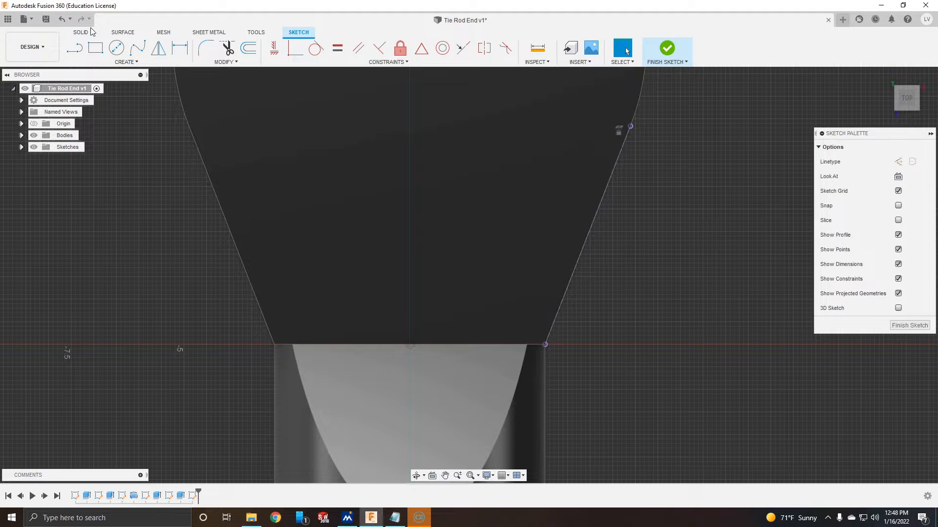
Draw a right triangle outside the head's right slanted edge, starting and closing at the edge's lower endpoint.
left_click(80, 51)
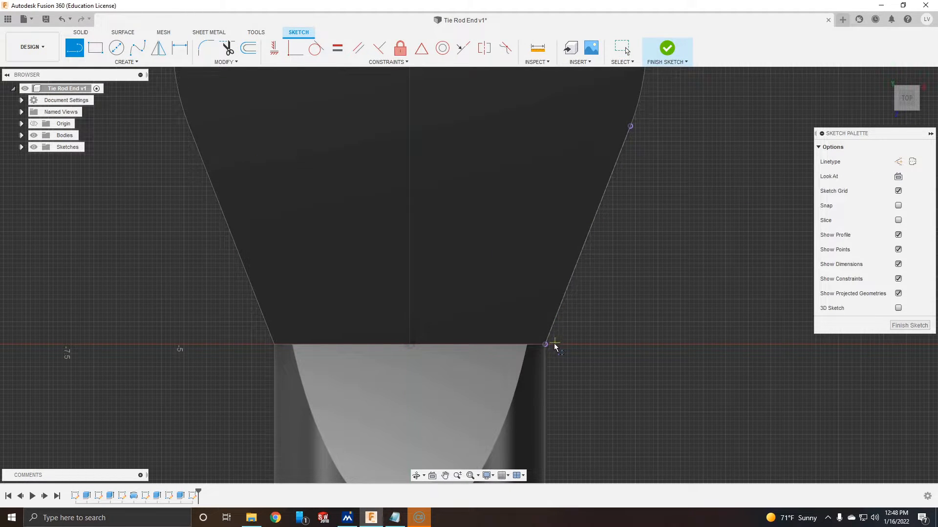
left_click(545, 345)
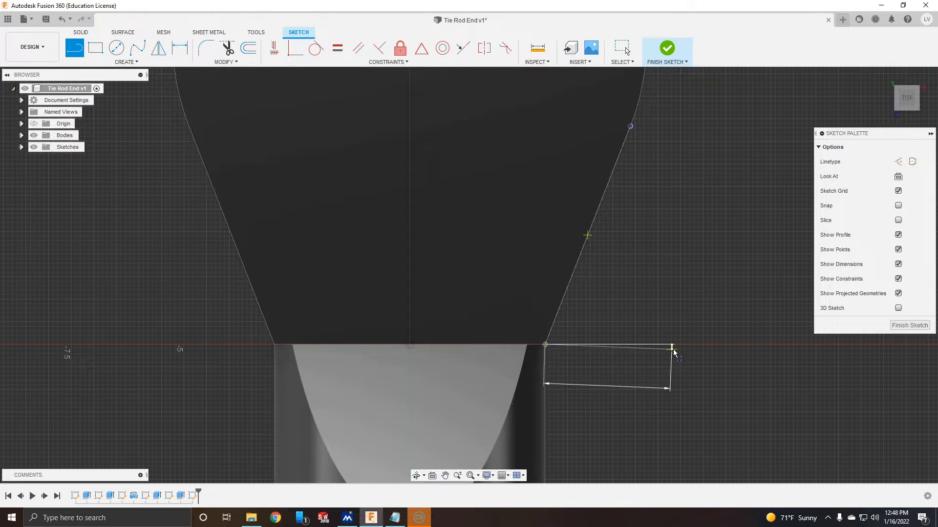
left_click(682, 345)
left_click(681, 95)
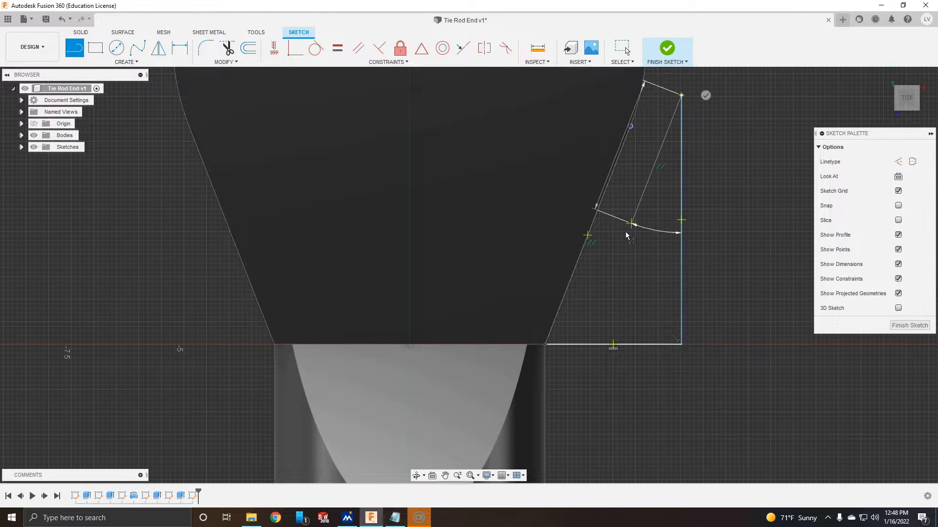
left_click(545, 344)
Set the triangle's height to 5 mm and drive its base width from the height dimension d14, giving 2 mm.
middle_click_drag(719, 266, 622, 329)
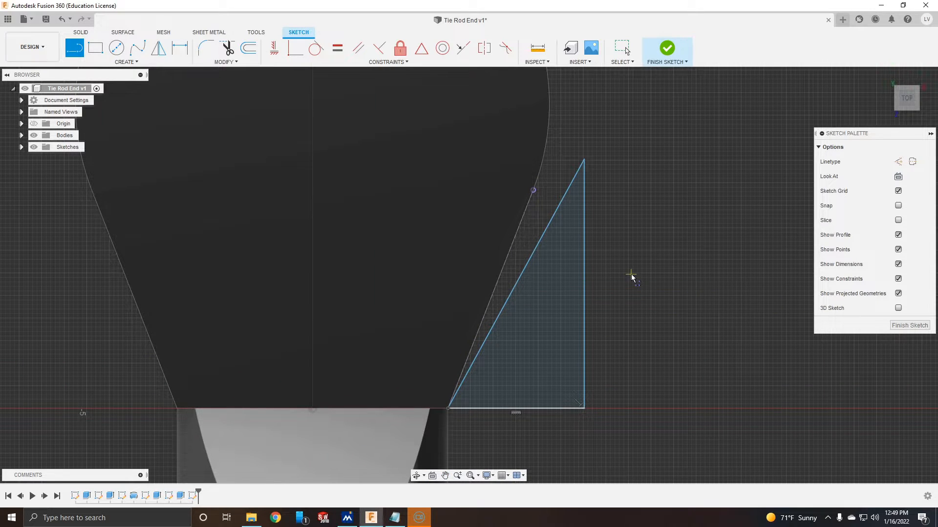
left_click(584, 293)
left_click(629, 293)
type("5")
key("Return")
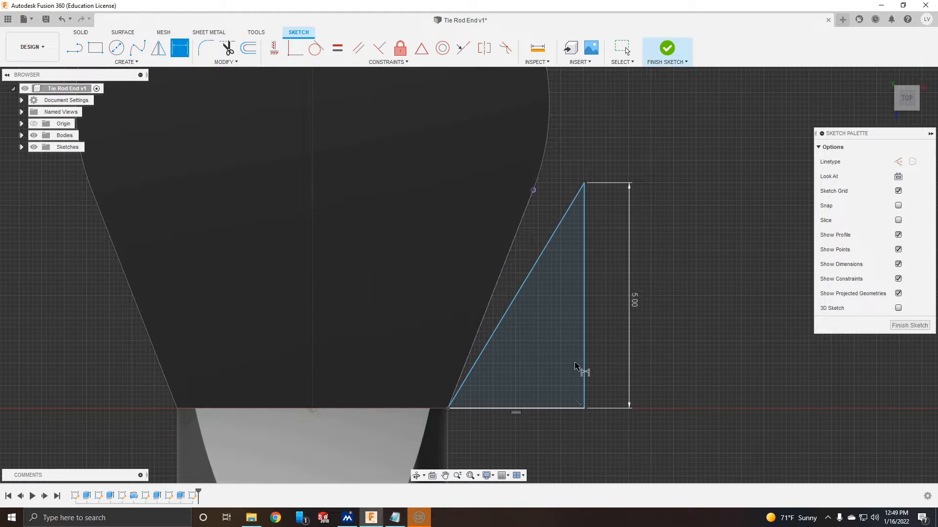
left_click(518, 409)
left_click(529, 438)
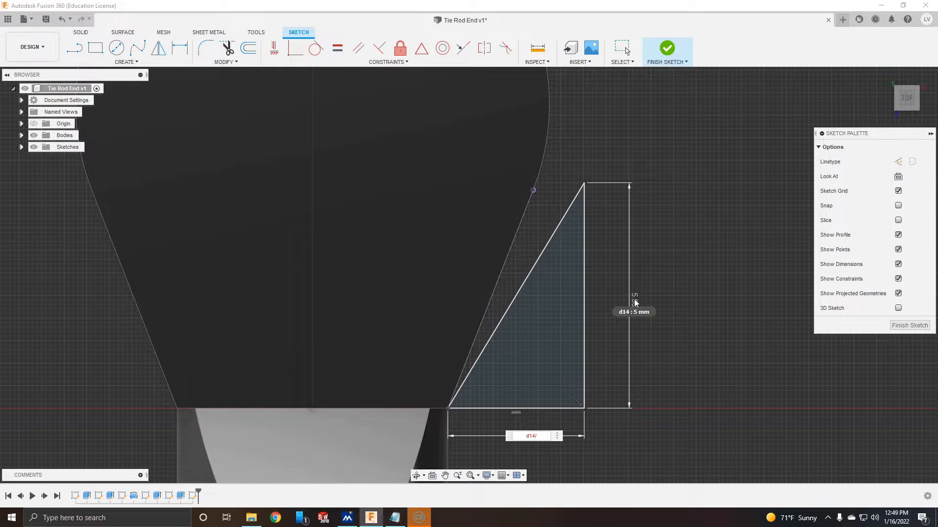
key("Return")
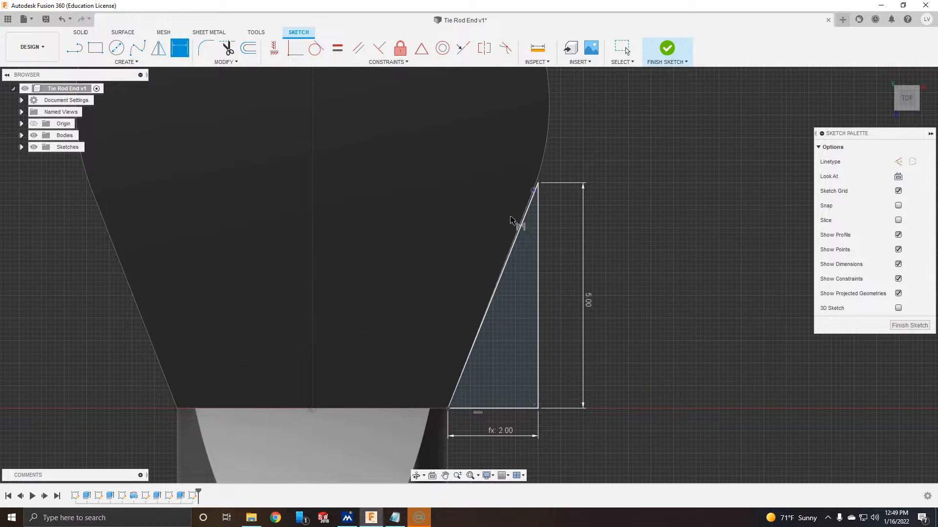
Draw a vertical construction line from the origin up through the head's center to beyond its top.
scroll(511, 220, "down", 4)
scroll(529, 146, "up", 2)
key("l")
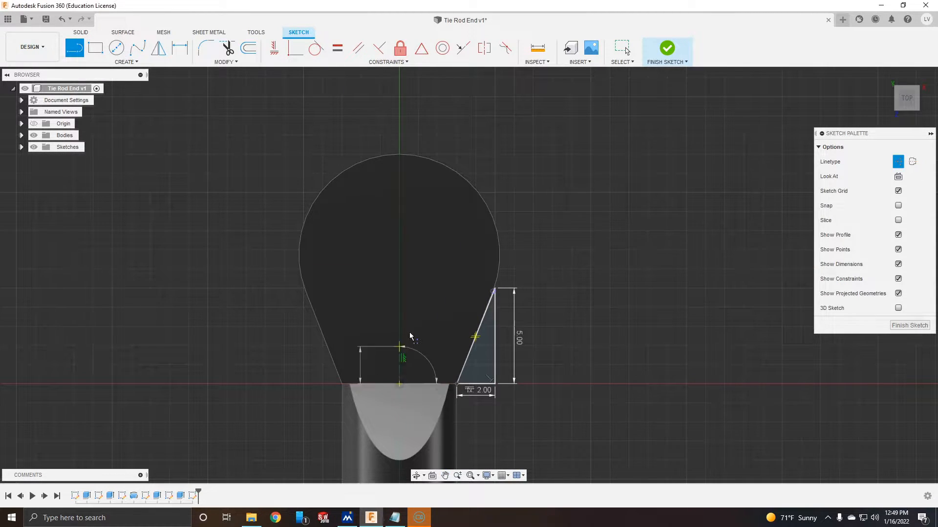
left_click(399, 104)
key("Escape")
left_click(81, 32)
left_click(116, 48)
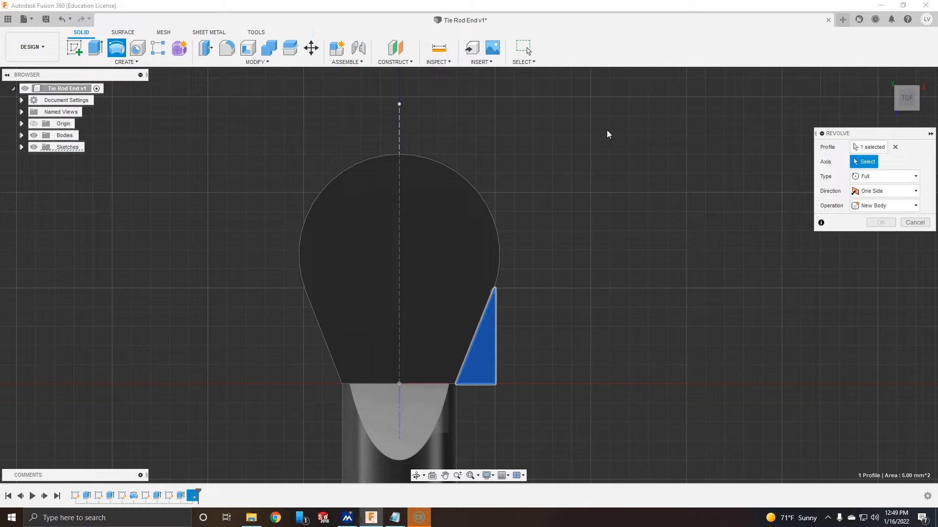
left_click(399, 134)
mouse_move(500, 283)
middle_mouse_down("shift")
mouse_move(415, 244)
mouse_move(448, 394)
mouse_move(442, 322)
mouse_move(352, 273)
mouse_move(439, 352)
middle_mouse_up("shift")
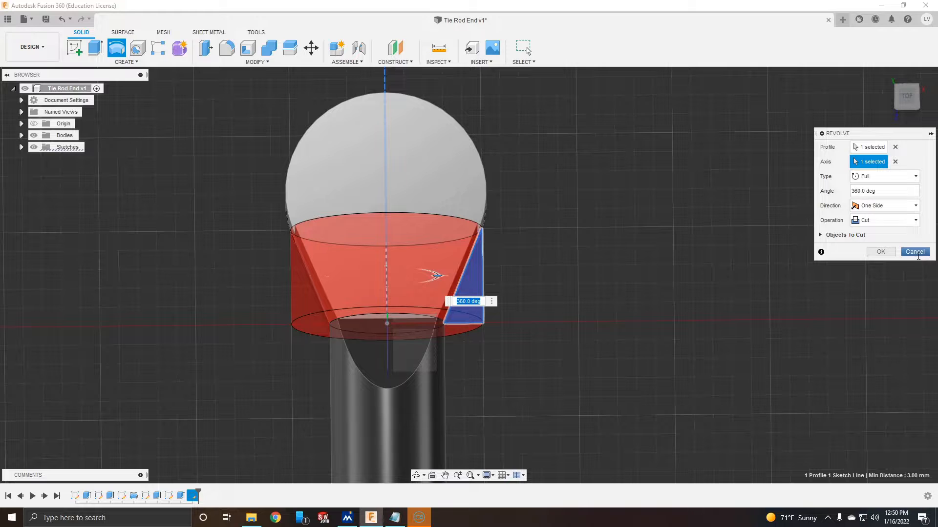
left_click(909, 253)
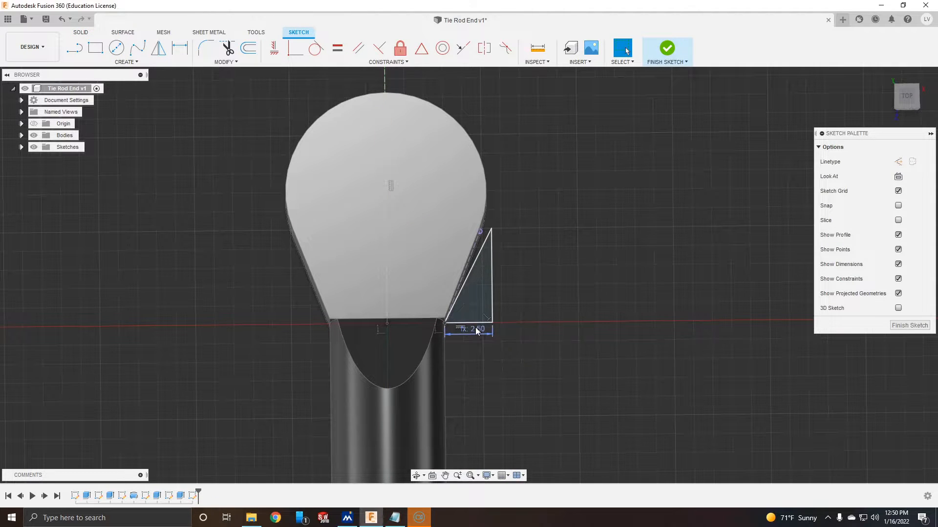
Set the triangle's base width to the height dimension divided by 2.2.
double_click(473, 329)
type(".2")
key("Return")
Revolve the triangle 360 degrees about the vertical construction line as a cut around the head's lower part.
left_click(81, 31)
left_click(117, 48)
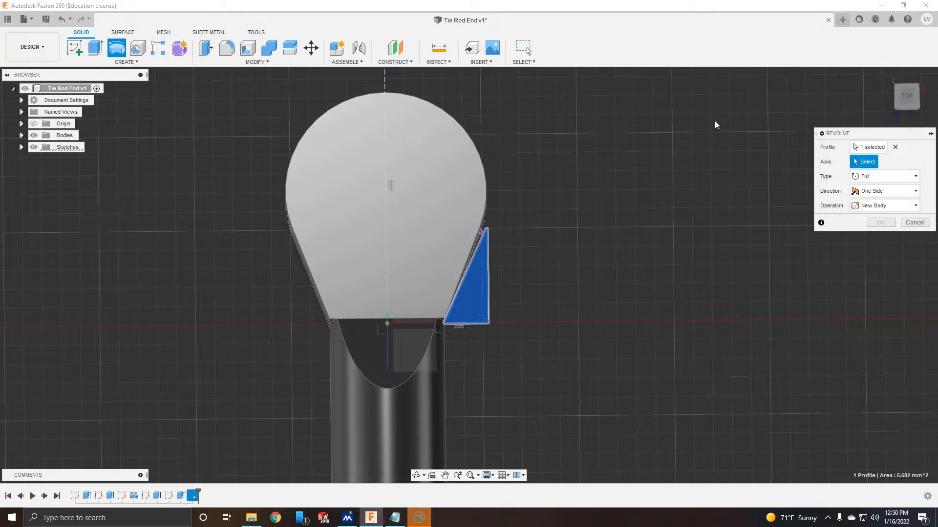
left_click(385, 134)
middle_click_drag(547, 215, 562, 244, "shift")
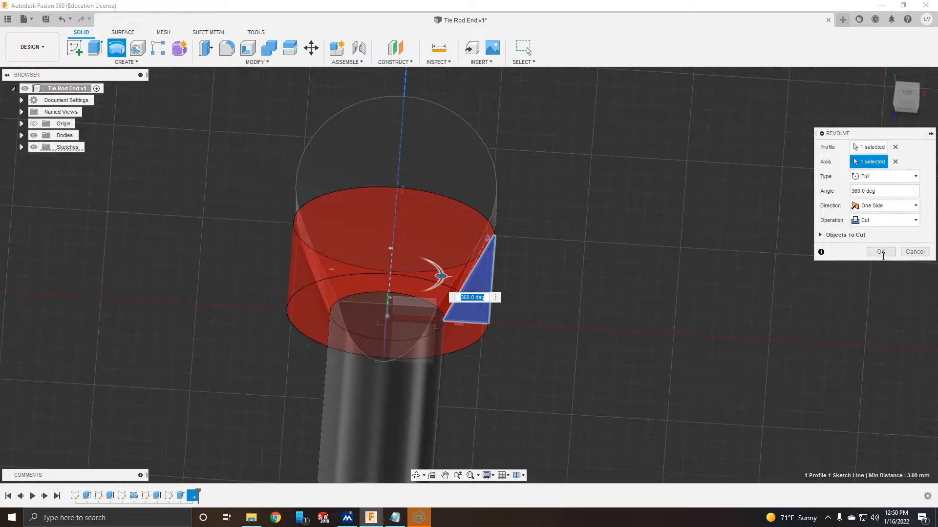
left_click(881, 252)
middle_click_drag(610, 303, 592, 334, "shift")
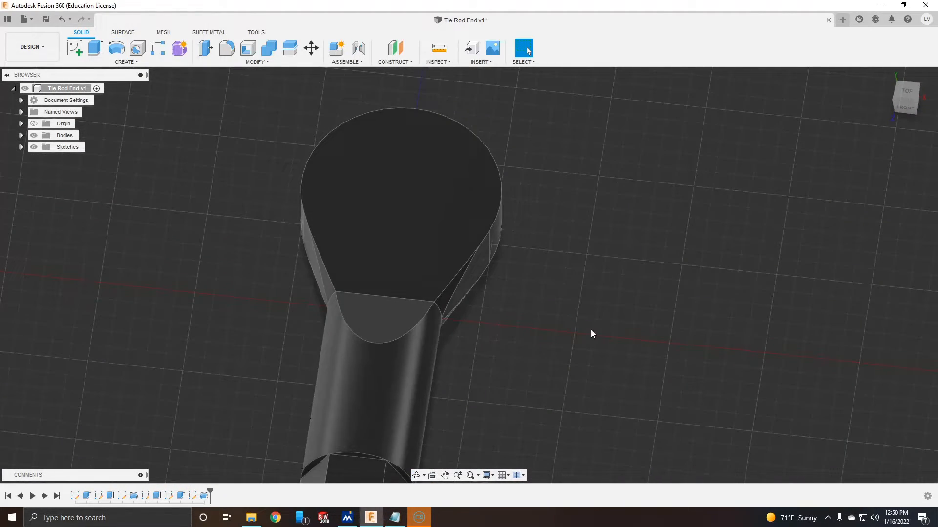
Edit the sketch of the revolved cut and project the head's outer arc edge into it.
right_click(196, 496)
left_click(238, 398)
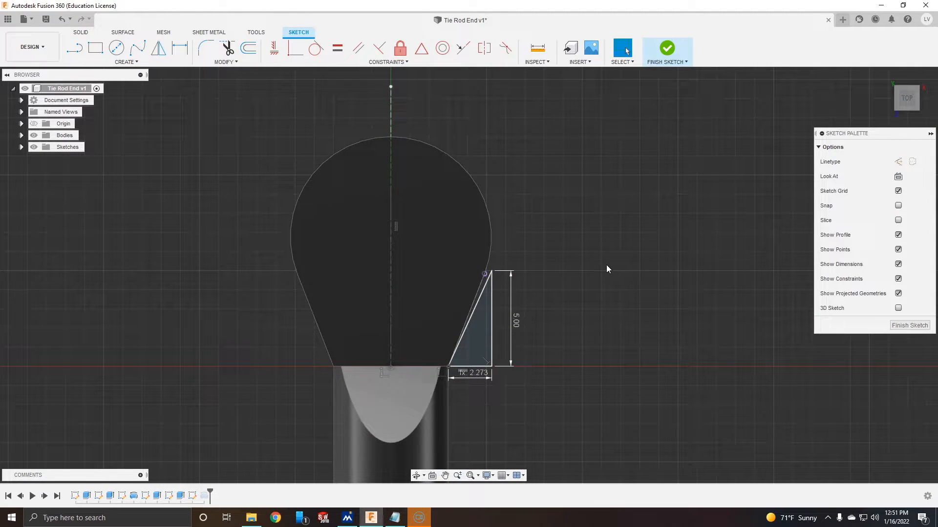
left_click(441, 148)
left_click(125, 62)
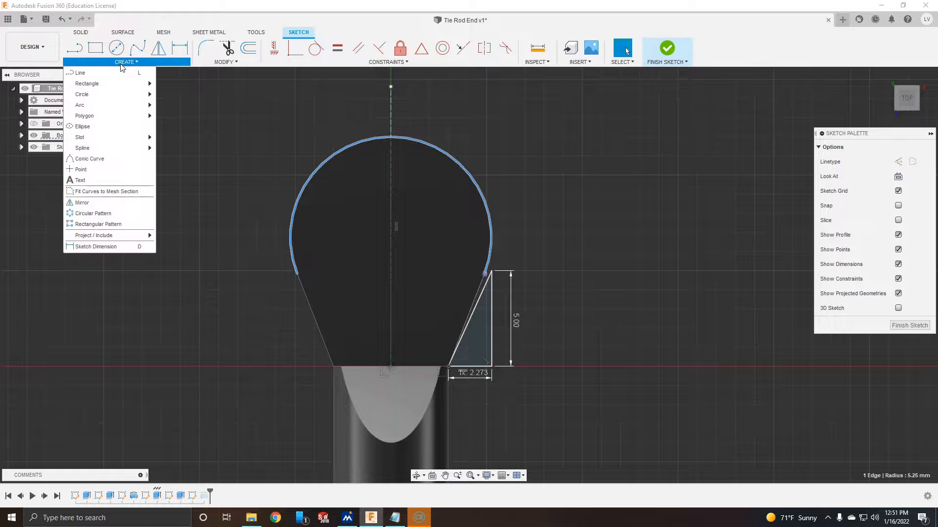
left_click(141, 62)
left_click(178, 236)
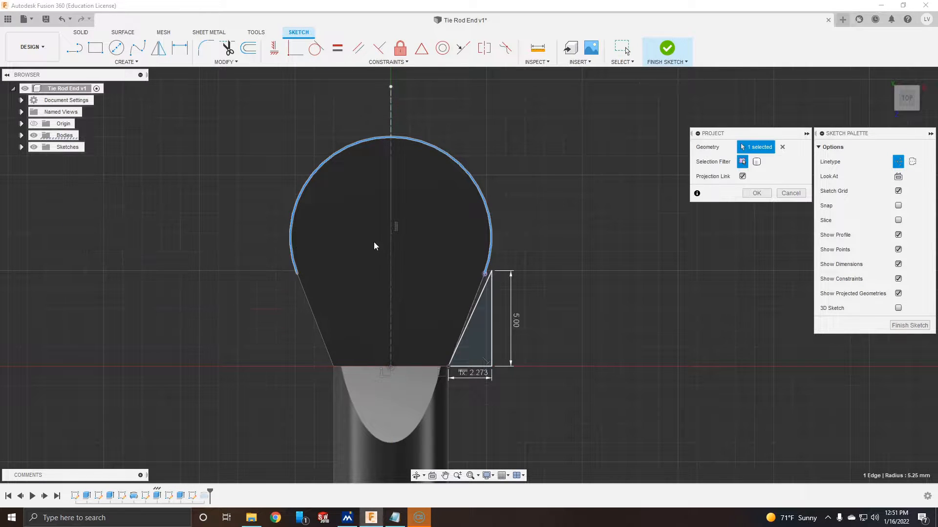
left_click(772, 199)
Draw a half-circle arc about 3.3 mm in radius around the head's center and close it with a vertical line along the axis.
left_click(122, 49)
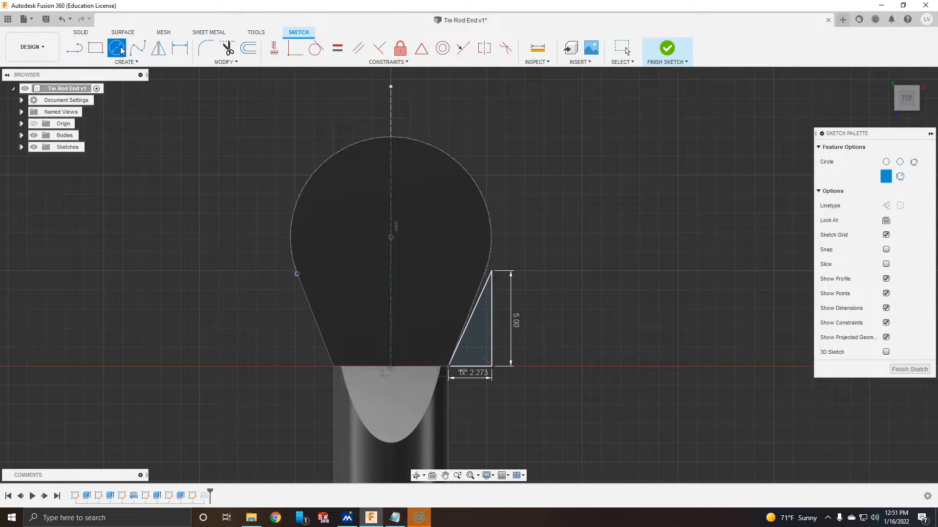
left_click(125, 62)
mouse_move(139, 109)
left_click(177, 105)
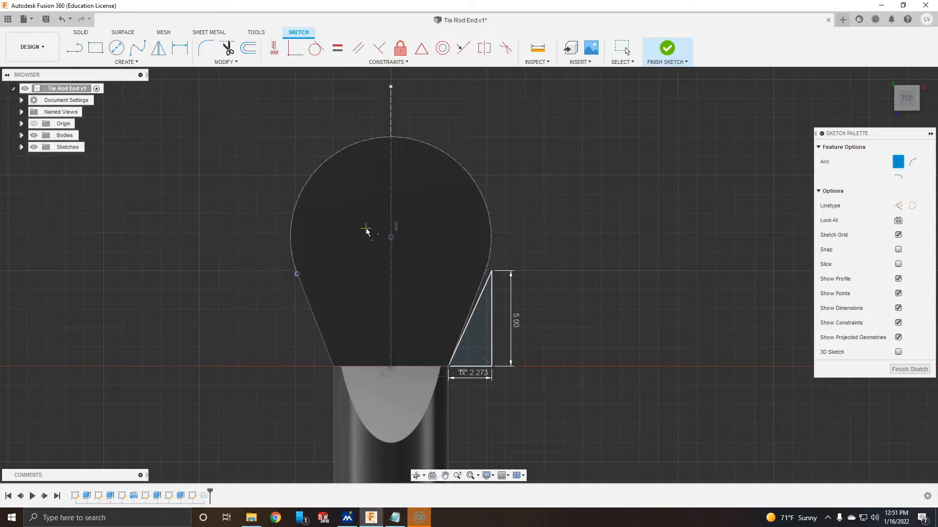
left_click(391, 176)
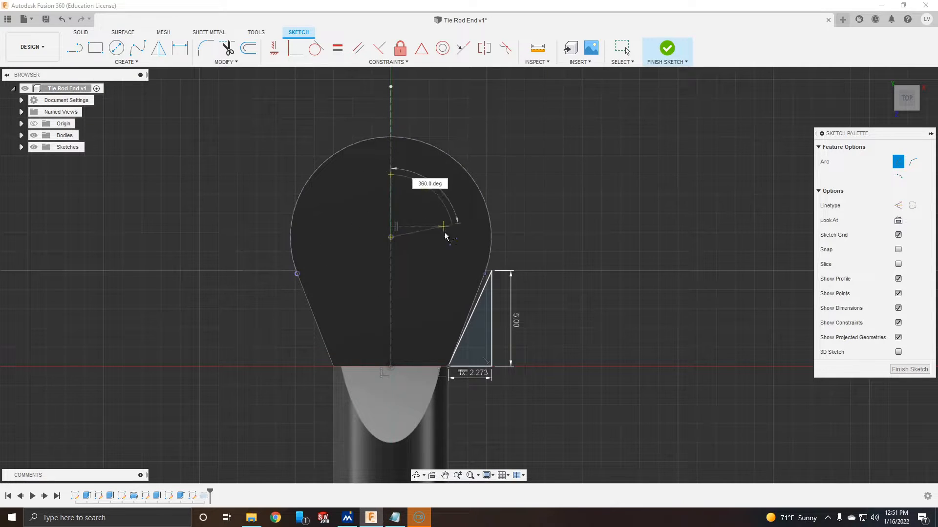
left_click(391, 286)
left_click(75, 49)
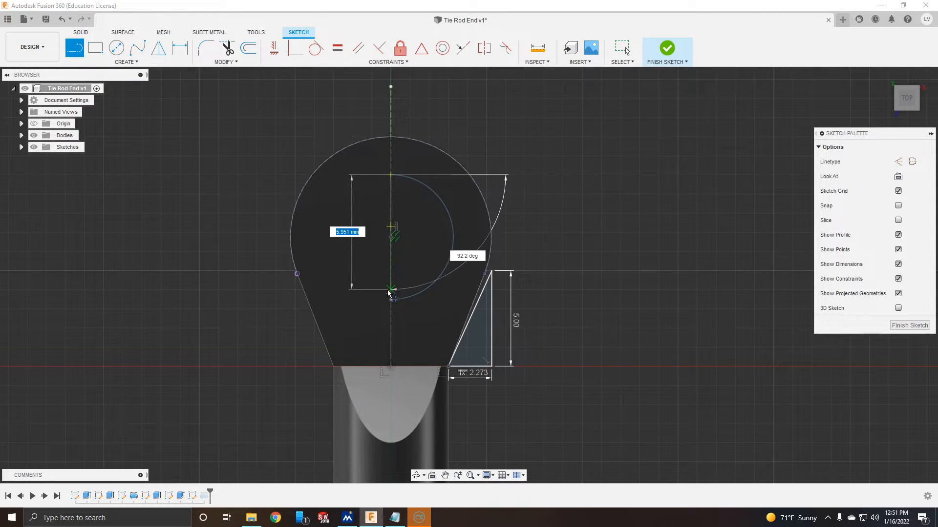
key("Escape")
Try to make the half-circle arc concentric with the head's projected outer arc.
left_click(448, 206)
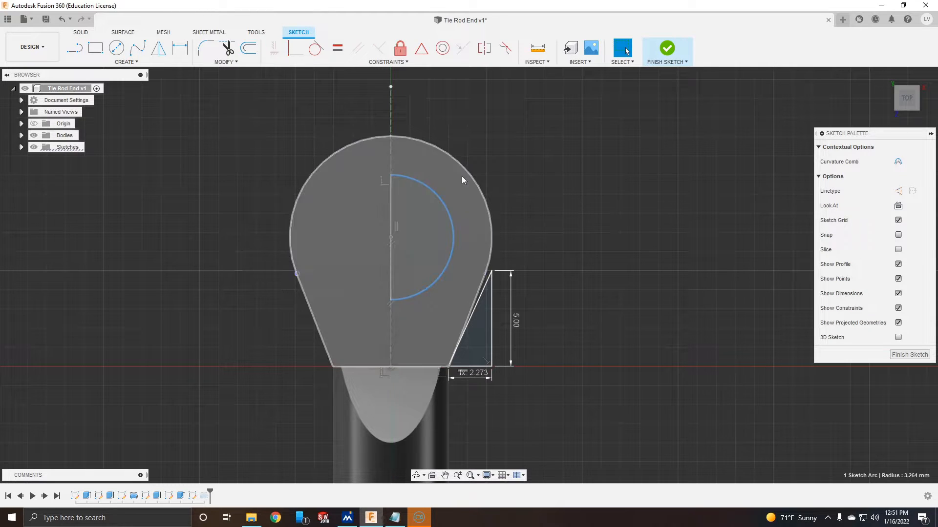
left_click(467, 170, "shift")
left_click(348, 49)
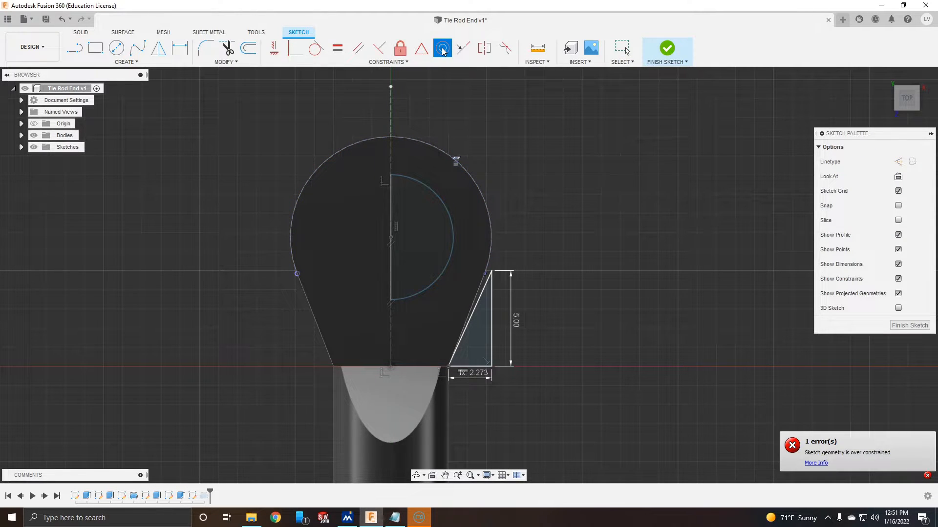
left_click(393, 238)
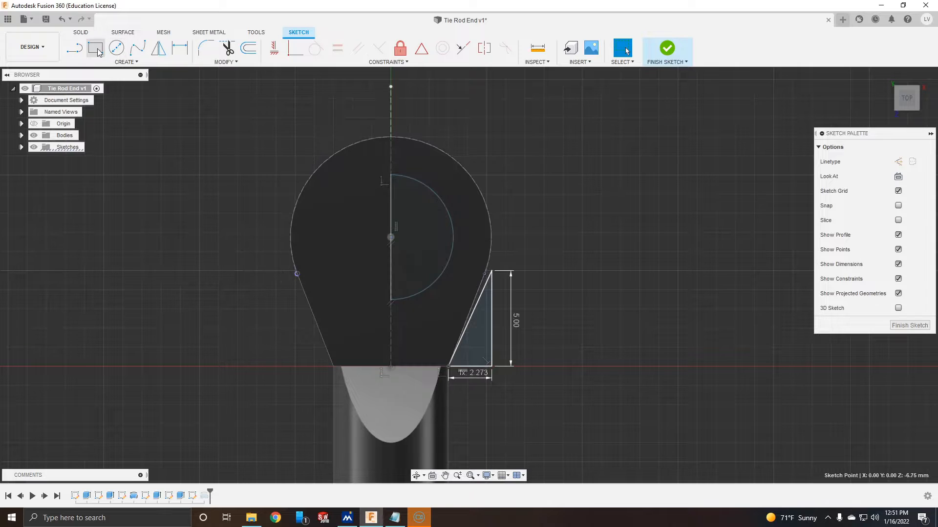
Dimension the half-circle arc with a radius of 6.5/2 mm.
left_click(514, 146)
left_click(439, 203)
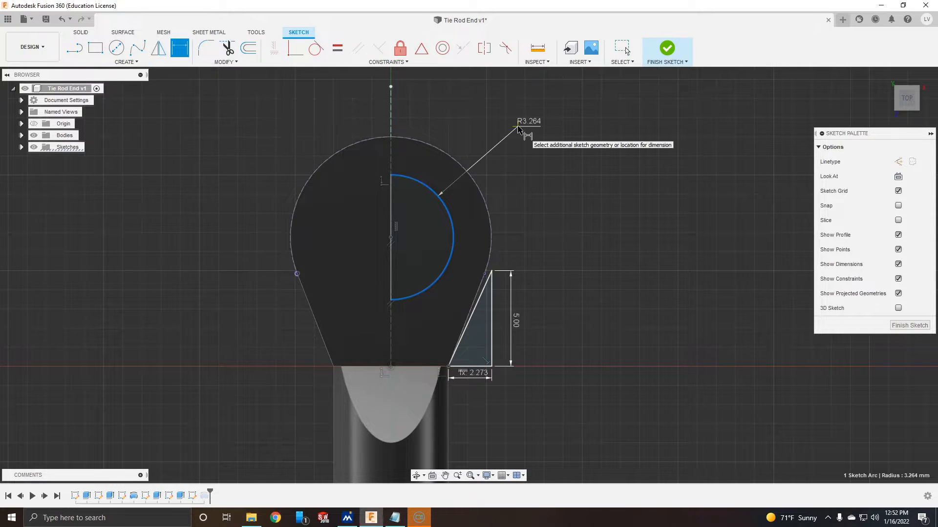
left_click(518, 128)
type("6.5/2")
key("Return")
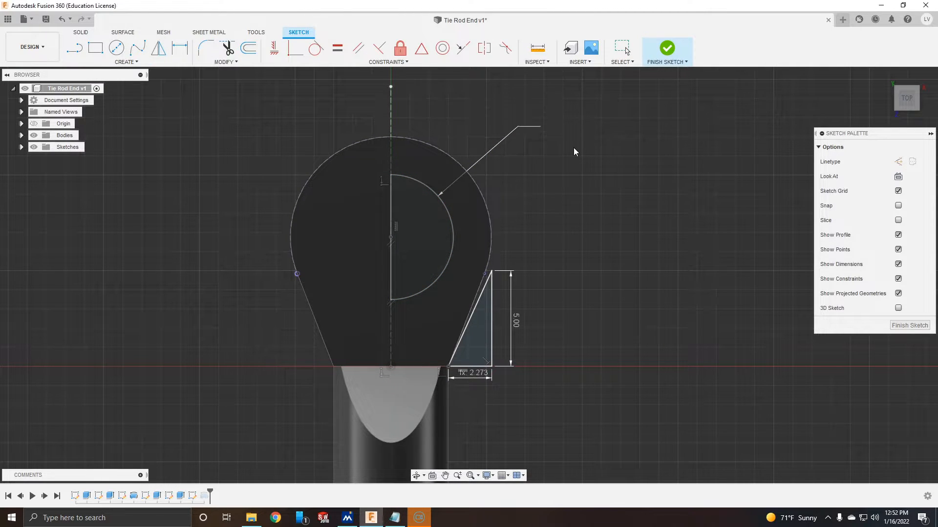
key("Escape")
Finish the sketch and edit the revolved cut, adding the half circle as a profile to hollow a spherical socket in the head.
middle_click_drag(674, 226, 795, 307, "shift")
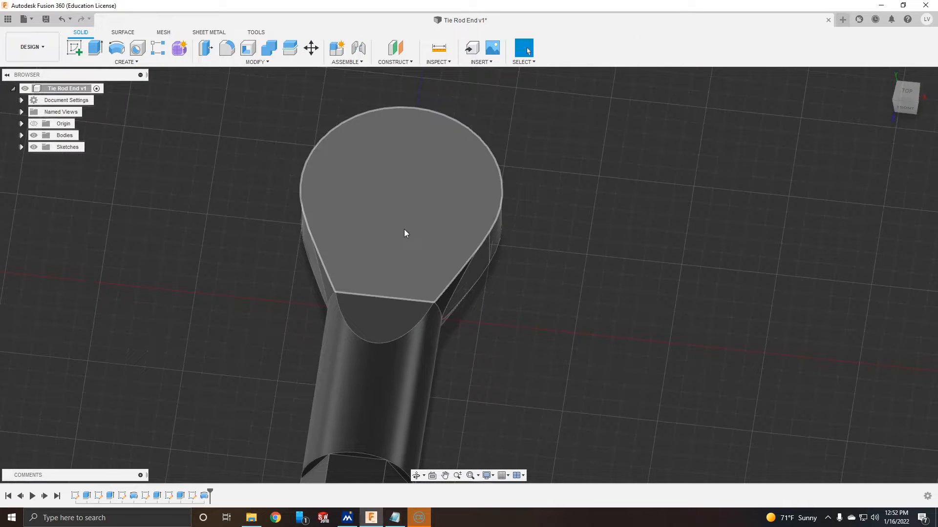
right_click(204, 496)
left_click(250, 399)
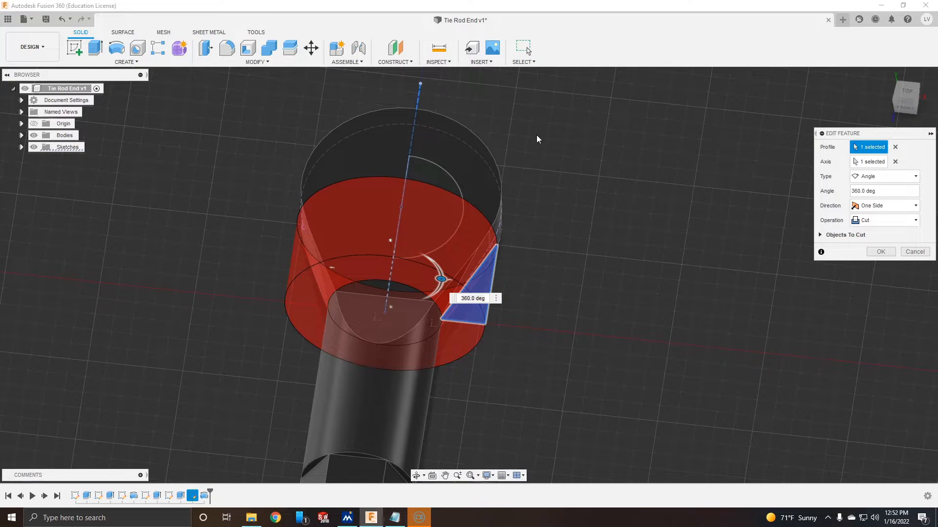
left_click(881, 251)
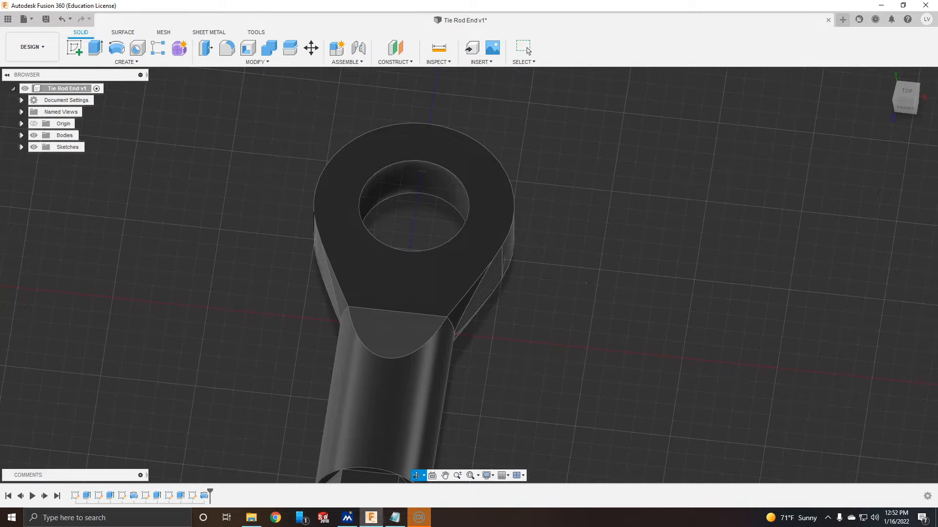
Sketch a 2.5 mm diameter circle centered on the end face of the hexagonal section.
middle_click_drag(488, 205, 591, 339, "shift")
left_click(411, 365)
left_click(75, 53)
left_click(116, 48)
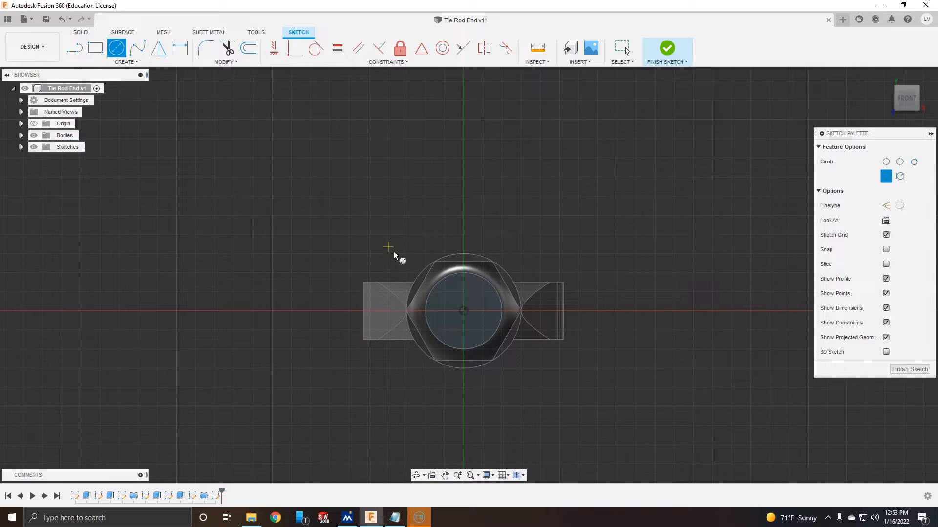
left_click(463, 311)
type("2.5")
key("Return")
key("Escape")
Extrude the 2.5 mm circle as a cut into the shank and return to the home view.
left_click(80, 32)
left_click(95, 47)
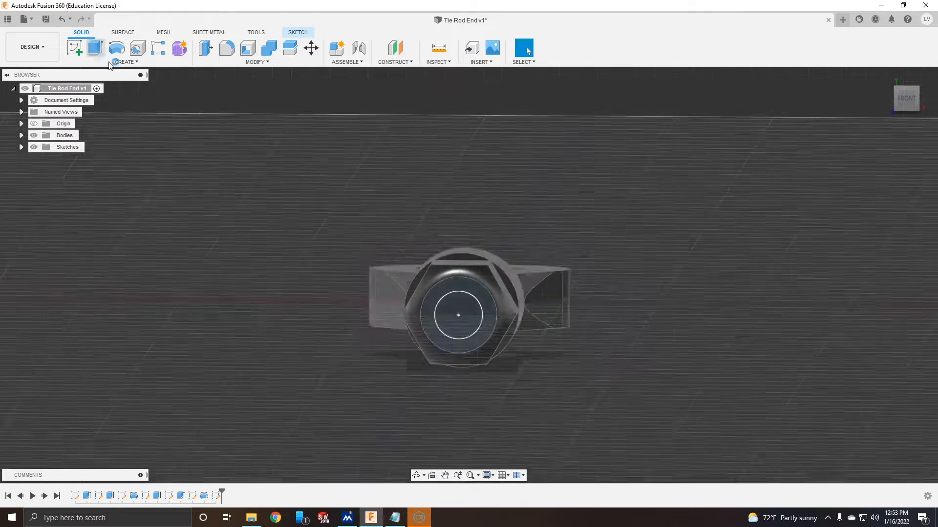
middle_click_drag(337, 312, 293, 371, "shift")
left_click(205, 400)
mouse_move(202, 389)
left_mouse_down()
mouse_move(394, 361)
mouse_move(452, 338)
left_mouse_up()
left_click(881, 287)
middle_click_drag(439, 274, 640, 261, "shift")
left_click(870, 78)
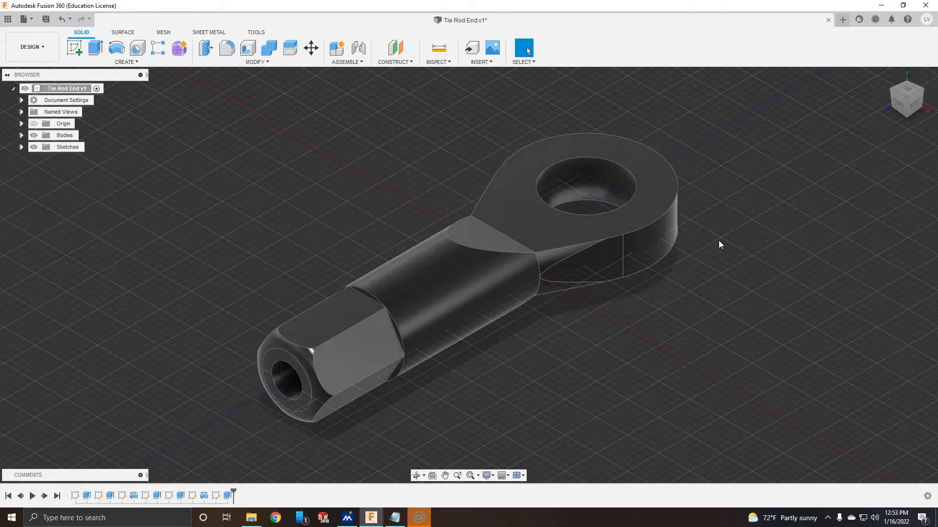
Apply the UHMW, Black plastic from the Fusion 360 Material Library to the tie rod body as its physical material.
left_click(22, 135)
right_click(73, 146)
left_click(161, 224)
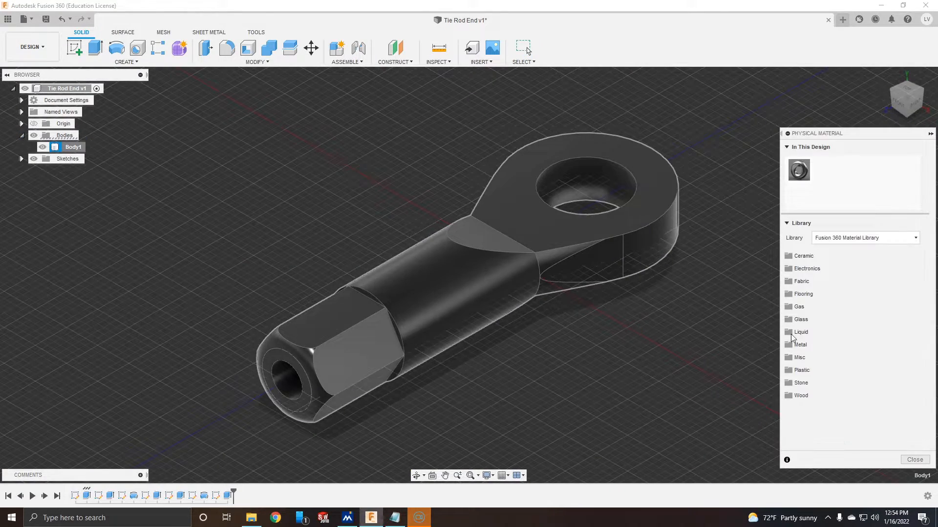
left_click(789, 374)
scroll(867, 362, "down", 10)
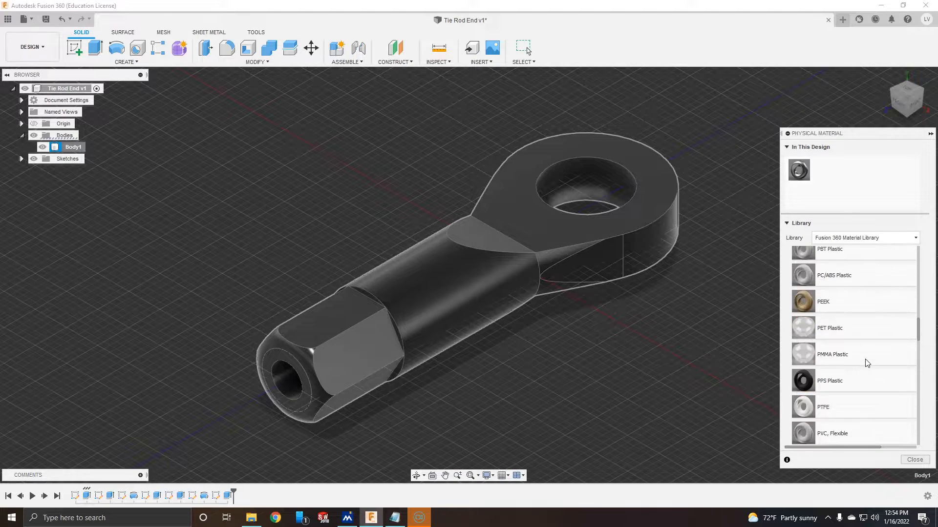
scroll(867, 363, "down", 10)
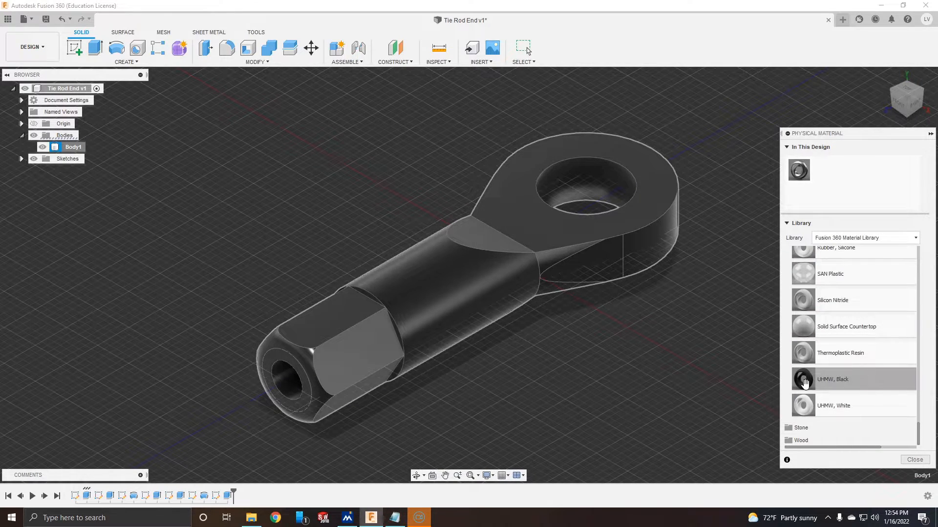
left_click_drag(859, 379, 573, 227)
left_click(914, 460)
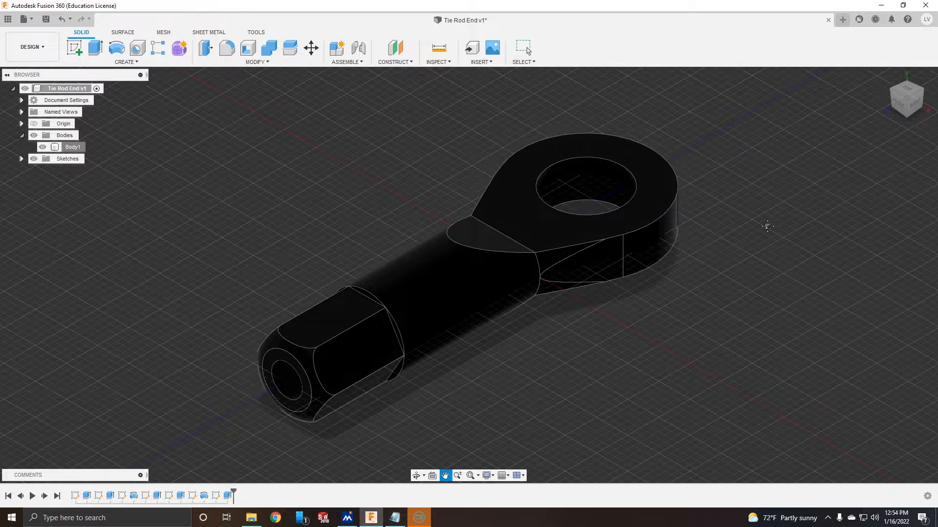
Create a component from the tie rod body.
middle_click_drag(704, 209, 682, 232)
right_click(72, 147)
left_click(97, 178)
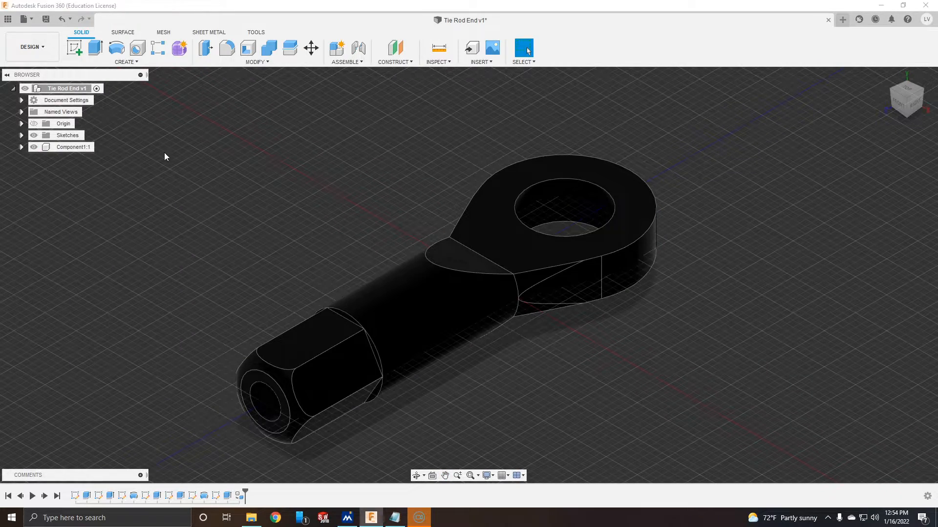
Start a sketch on the horizontal plane through the head and project the head's outer arc edge into it.
left_click(488, 296)
mouse_move(554, 185)
middle_mouse_down()
mouse_move(552, 299)
mouse_move(581, 307)
middle_mouse_up()
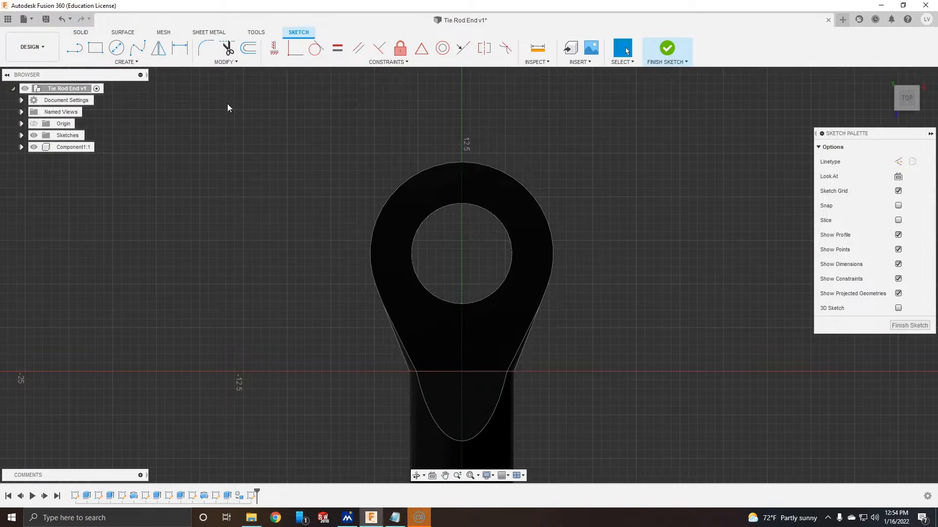
left_click(519, 185)
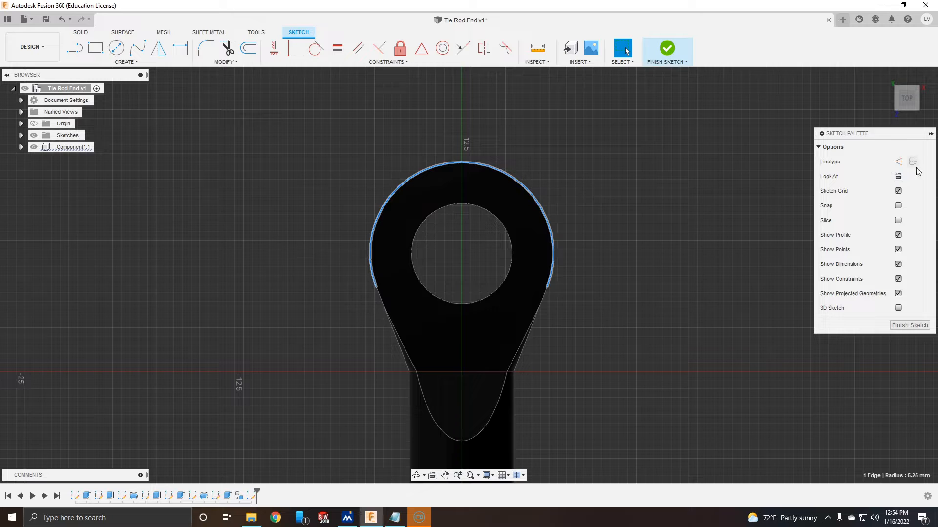
left_click(134, 63)
left_click(141, 218)
left_click(758, 193)
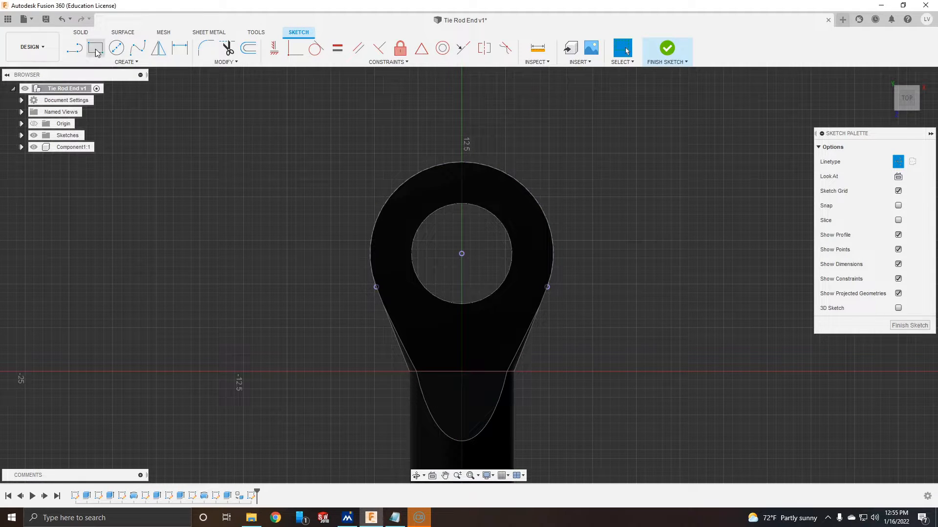
Draw a half-circle arc about 2.5 mm in radius around the projected center, inside the head's hole.
left_click(126, 62)
mouse_move(87, 104)
left_click(185, 115)
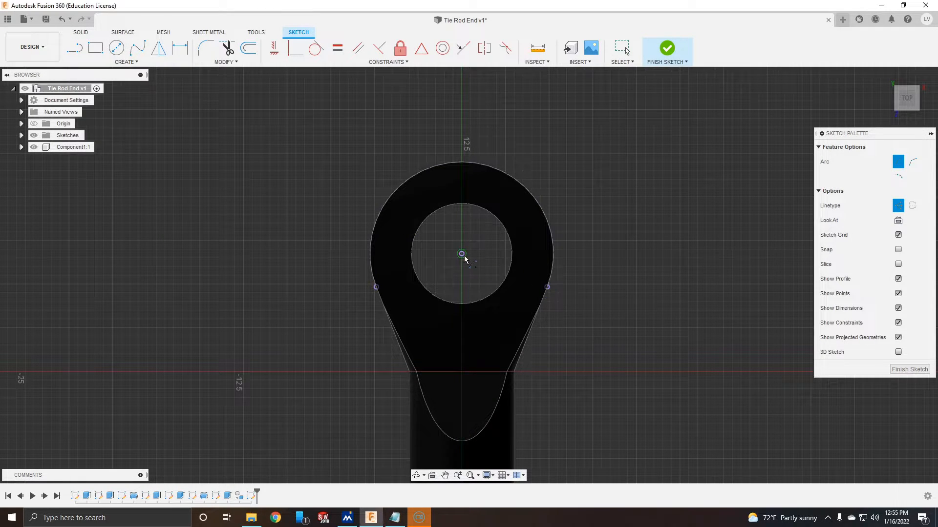
left_click(462, 253)
left_click(461, 206)
key("Escape")
Switch the half-circle arc to normal linetype and close it with a vertical line between its endpoints.
left_click(489, 219)
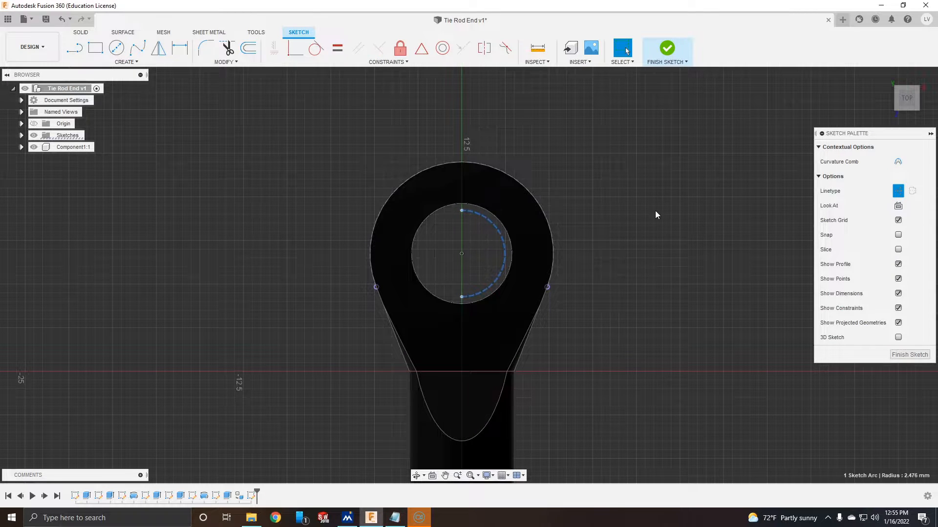
left_click(897, 191)
left_click(74, 47)
left_click(461, 296)
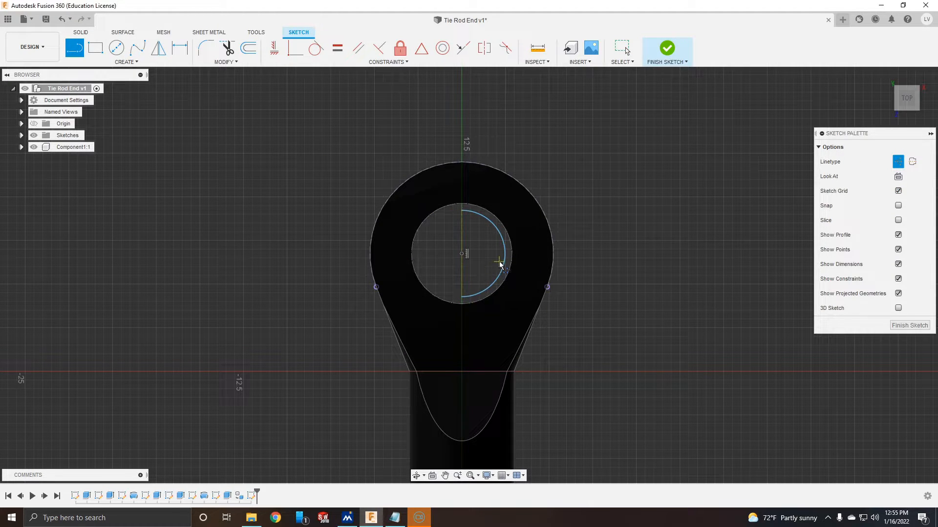
key("Escape")
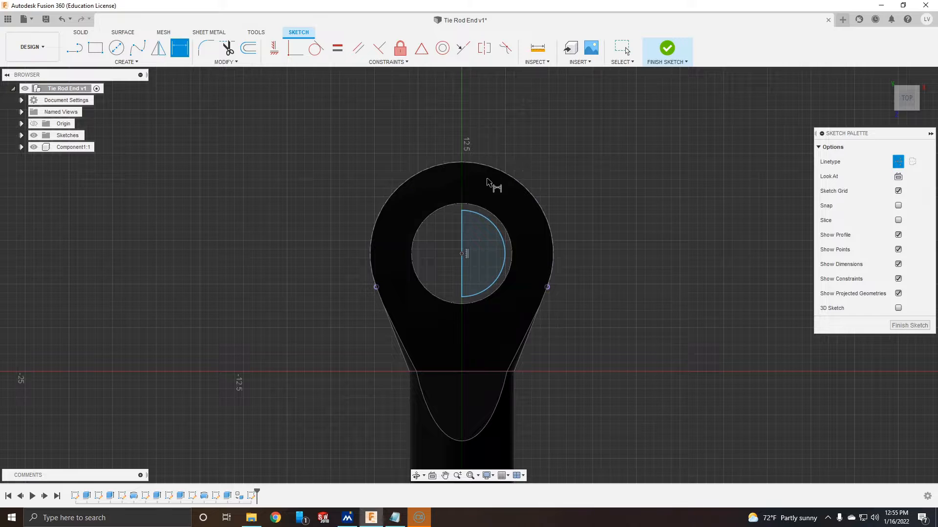
Set the half circle's radius to 6.4/2 mm and make its straight edge coincident with the head's center point.
left_click(500, 234)
left_click(589, 162)
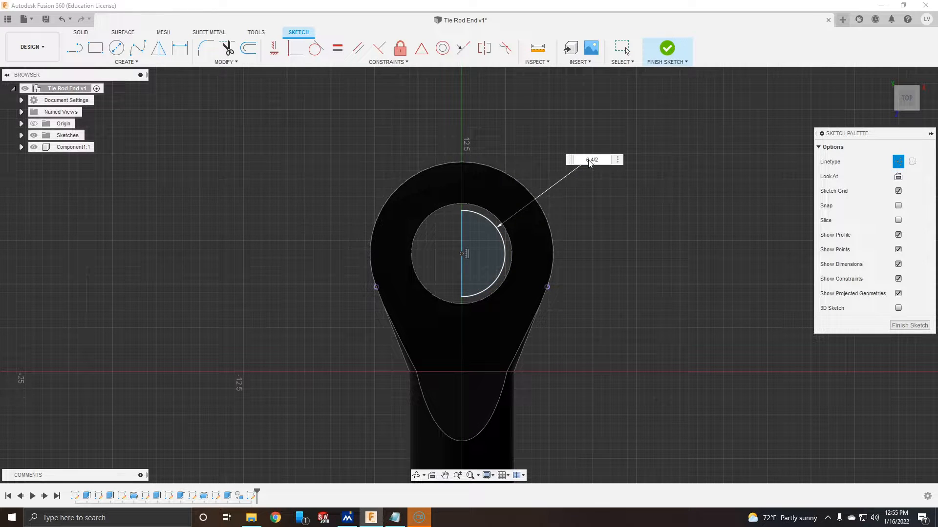
key("Return")
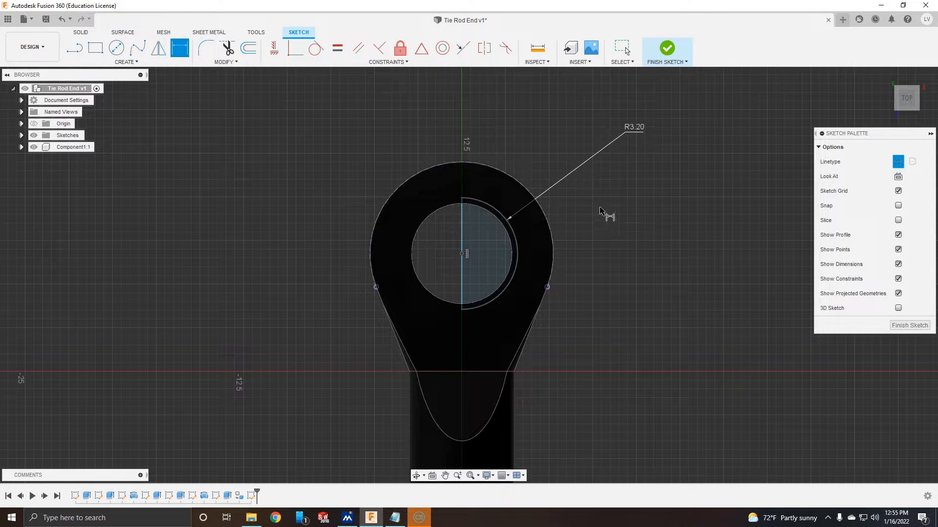
key("Escape")
left_click(461, 253)
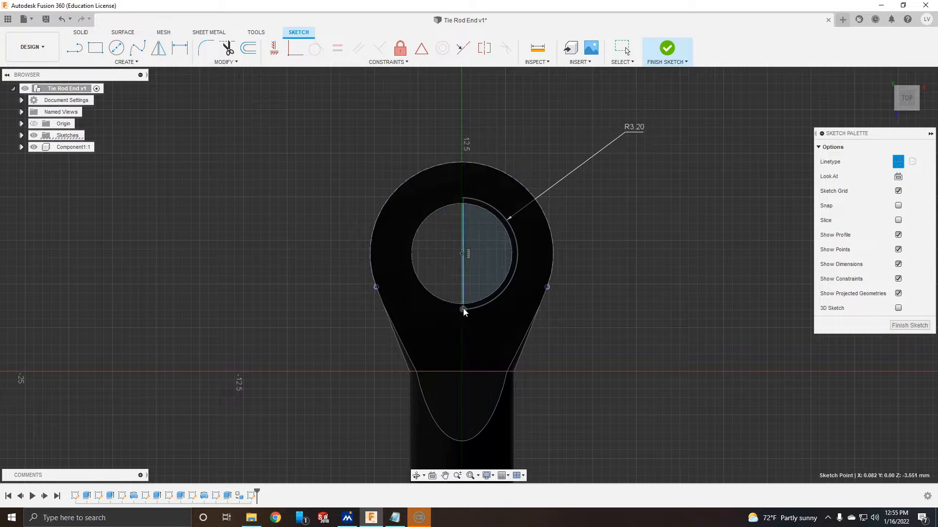
left_click(295, 48)
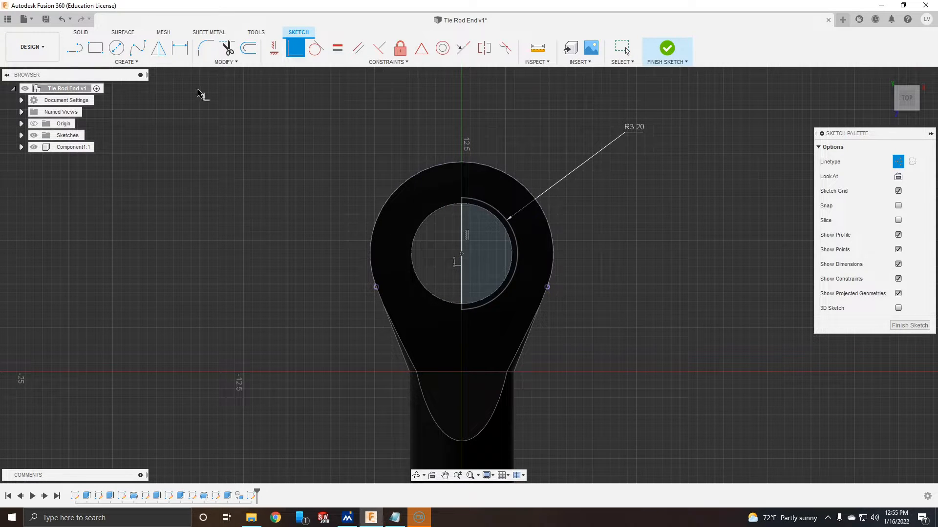
Draw a vertical construction line from the origin up through the head's center to beyond its top edge.
key("l")
left_click(462, 371)
left_click(462, 110)
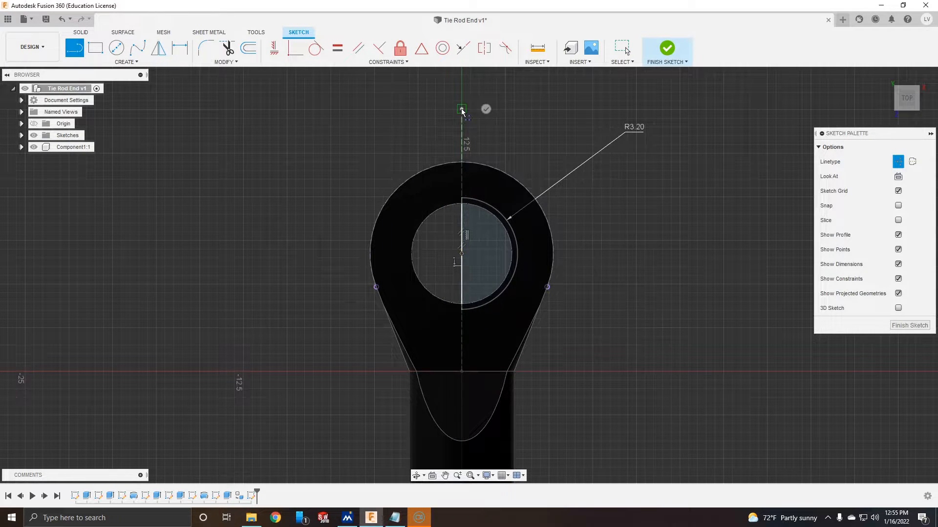
Revolve the half-circle profile a full 360 degrees about the vertical construction line to form the ball as a new body.
left_click(81, 32)
left_click(93, 49)
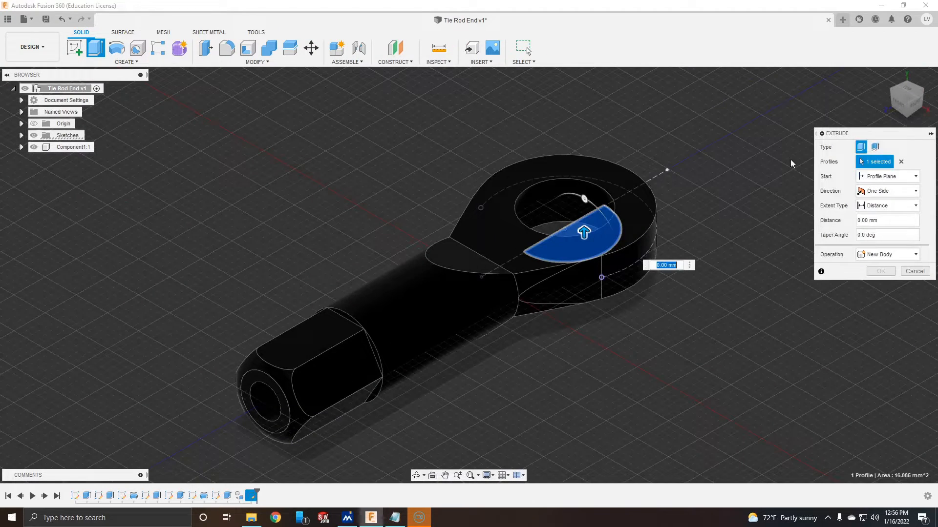
left_click(119, 47)
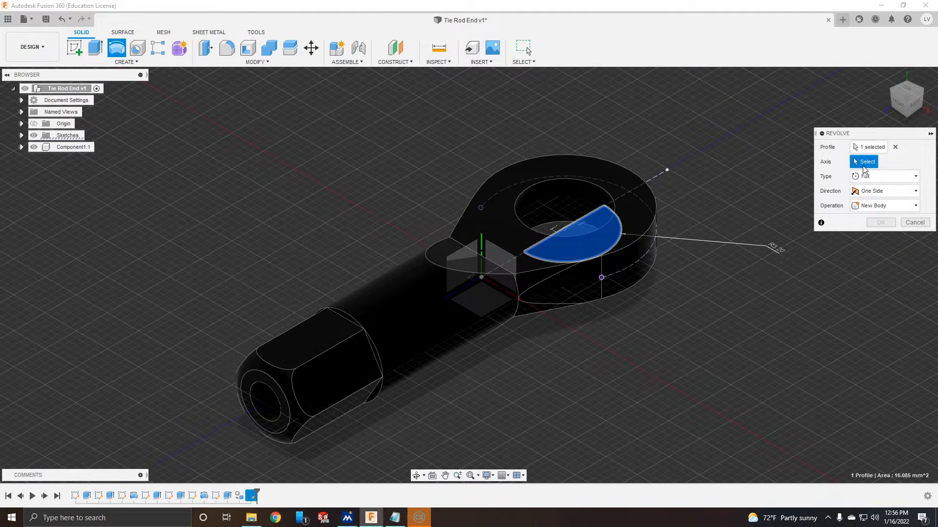
left_click(645, 182)
left_click(883, 220)
left_click(885, 221)
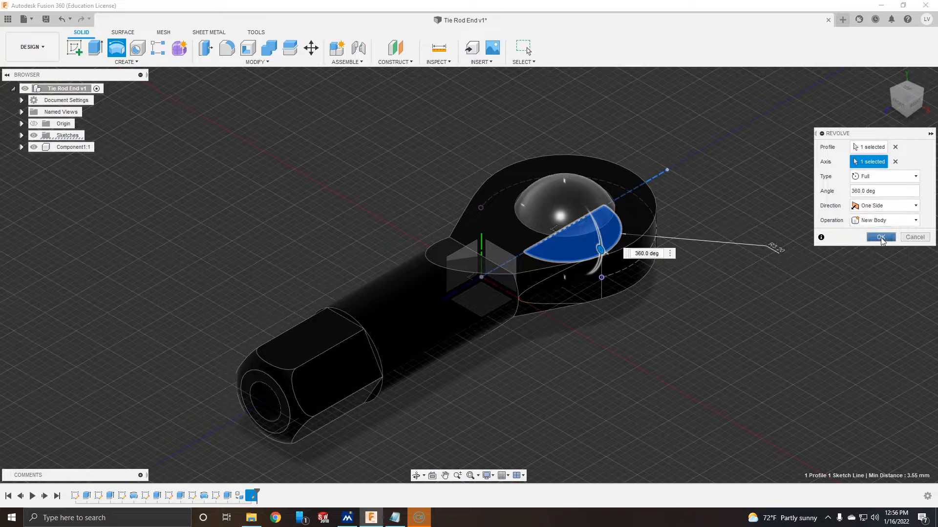
left_click(880, 237)
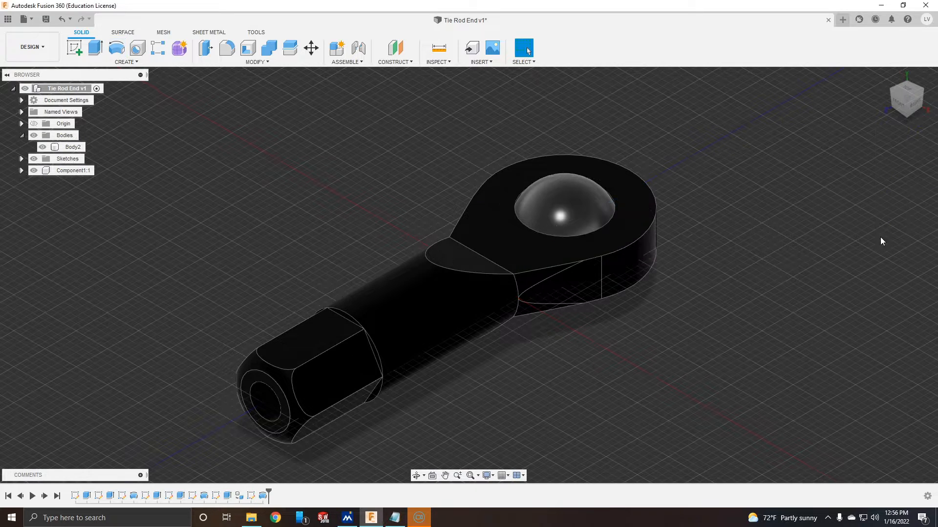
Start a new sketch on the origin plane through the middle of the head and show the ball's half-circle sketch for reference.
left_click(70, 47)
left_click(489, 298)
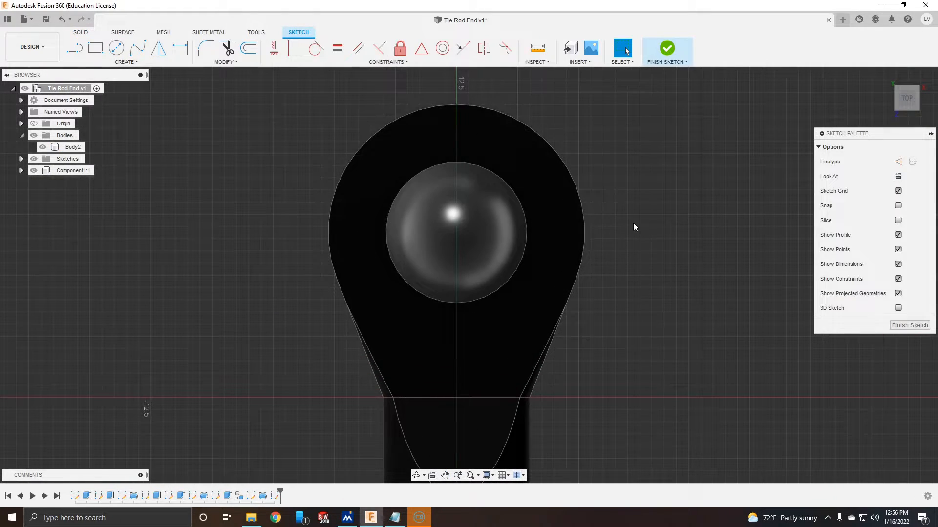
left_click(22, 159)
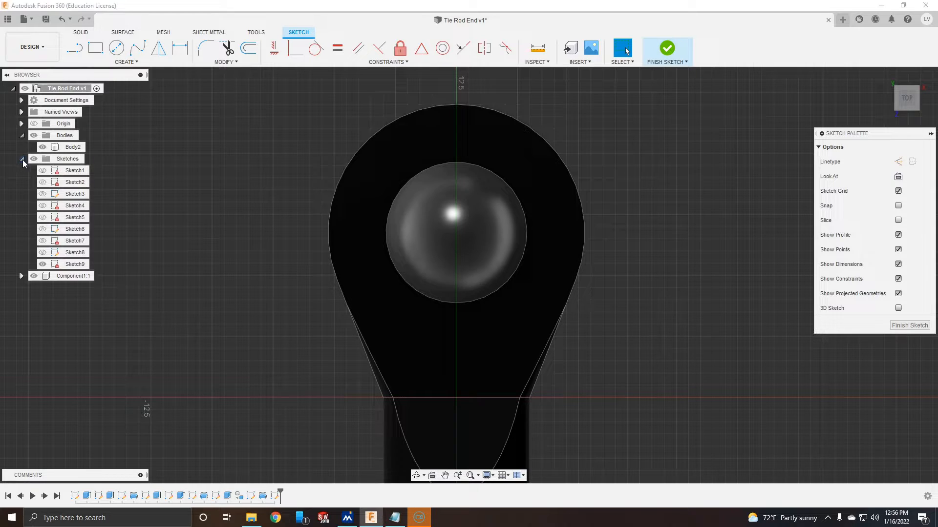
left_click(42, 252)
middle_click_drag(196, 149, 206, 225)
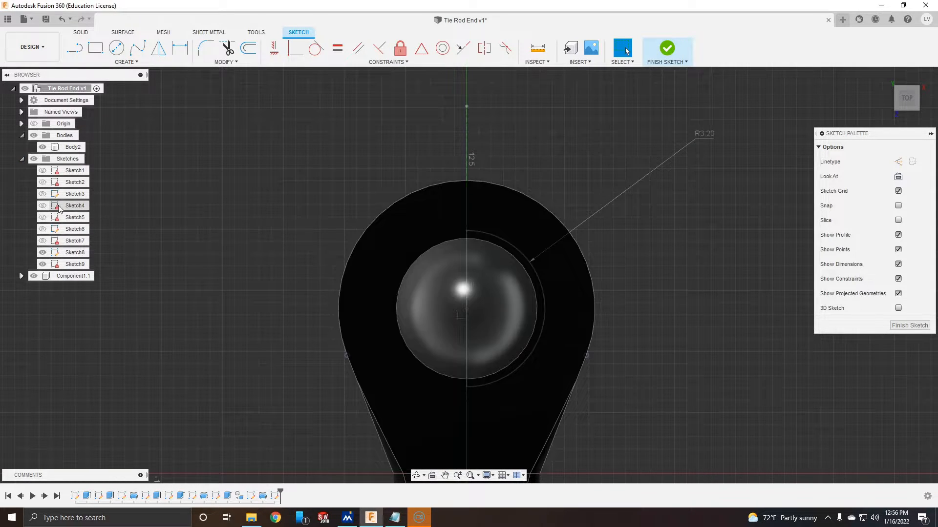
left_click(21, 158)
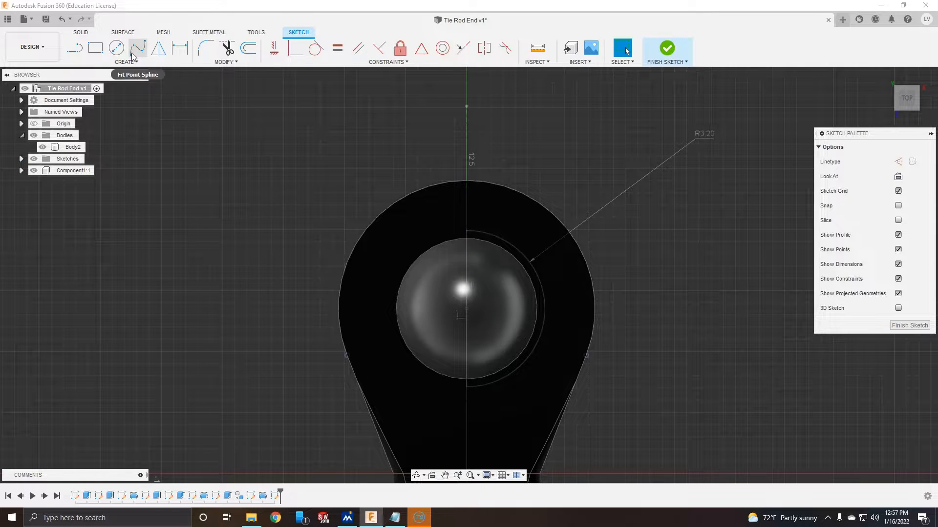
Draw a circle about 3.4 mm in diameter at the ball's center and dimension its diameter.
key("c")
key("Escape")
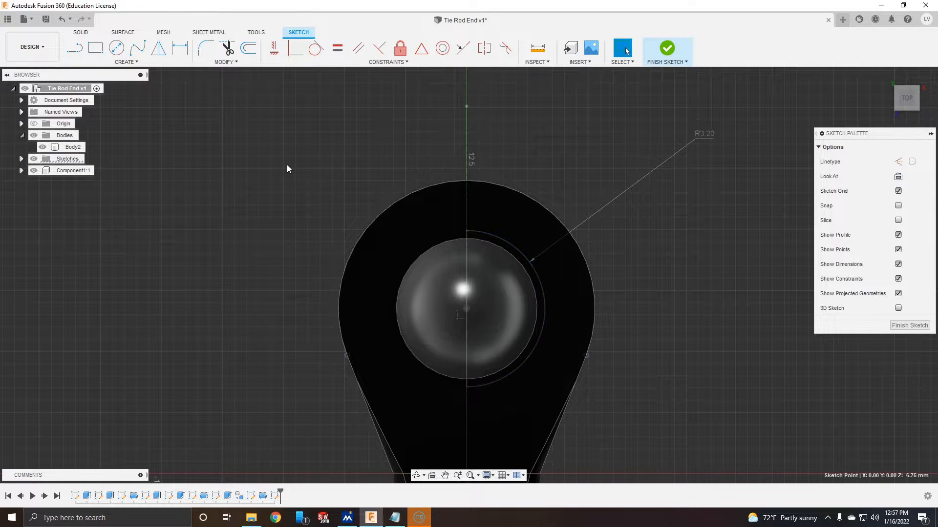
left_click(126, 62)
mouse_move(141, 236)
left_click(172, 236)
key("Escape")
left_click(117, 48)
left_click(466, 308)
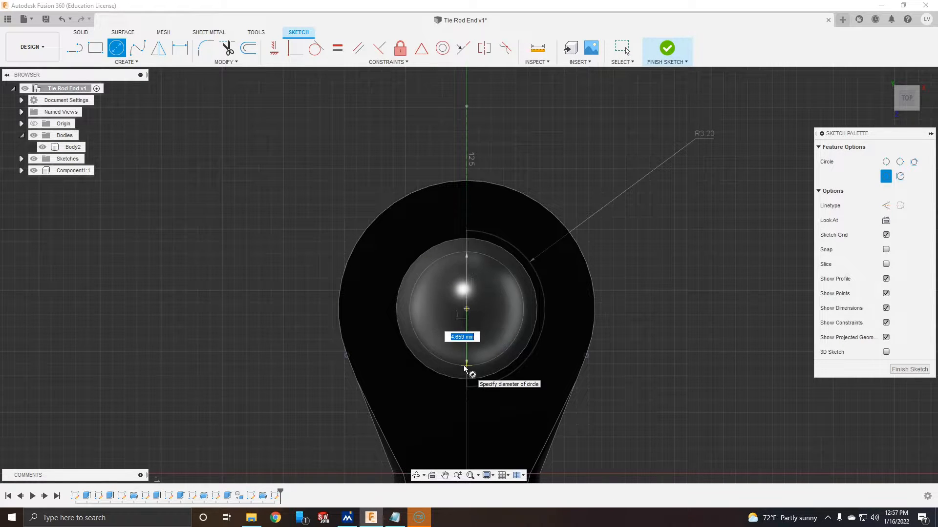
left_click(468, 350)
key("d")
left_click(508, 292)
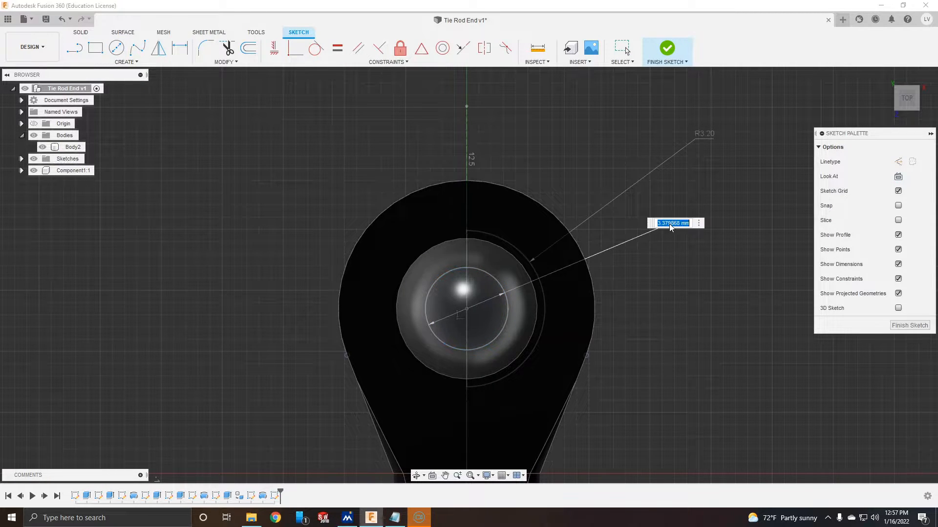
Extrude the circle symmetrically from its sketch plane with a whole length of 7 mm.
left_click(80, 32)
left_click(95, 47)
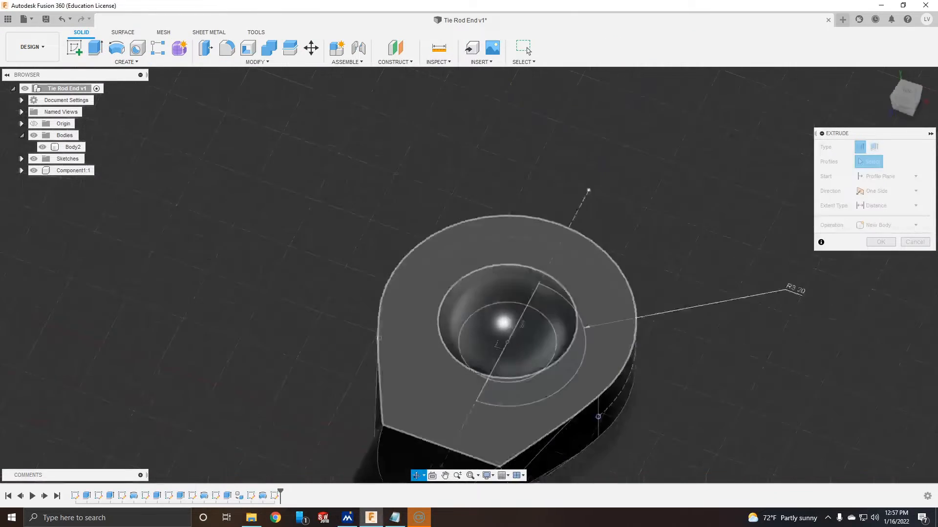
left_click(898, 191)
left_click(889, 226)
left_click(877, 220)
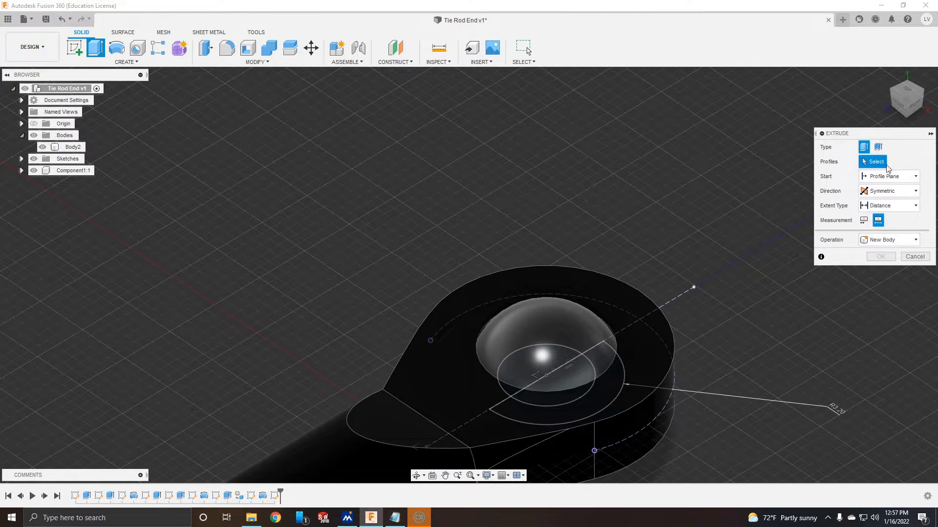
left_click(546, 362)
left_click_drag(889, 238, 836, 233)
type("8")
key("Return")
Edit the symmetric extrusion to use the Join operation, adding the cylindrical collars to the ball.
middle_click_drag(572, 357, 616, 233)
middle_click_drag(616, 233, 586, 245, "shift")
right_click(288, 495)
left_click(322, 397)
left_click(888, 269)
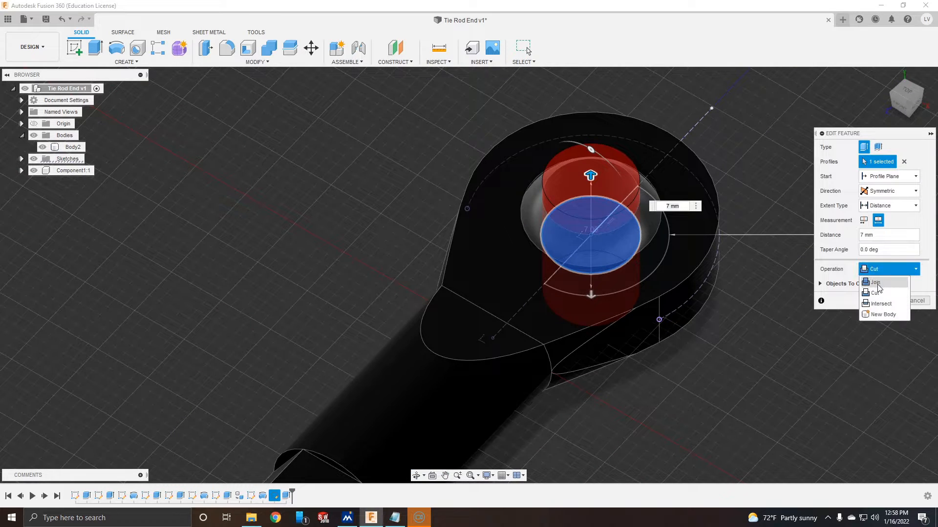
left_click(878, 284)
left_click(874, 288)
Sketch a concentric circle about 2.6 mm in diameter on the collar's top face and dimension its diameter.
left_click(614, 171)
left_click(74, 47)
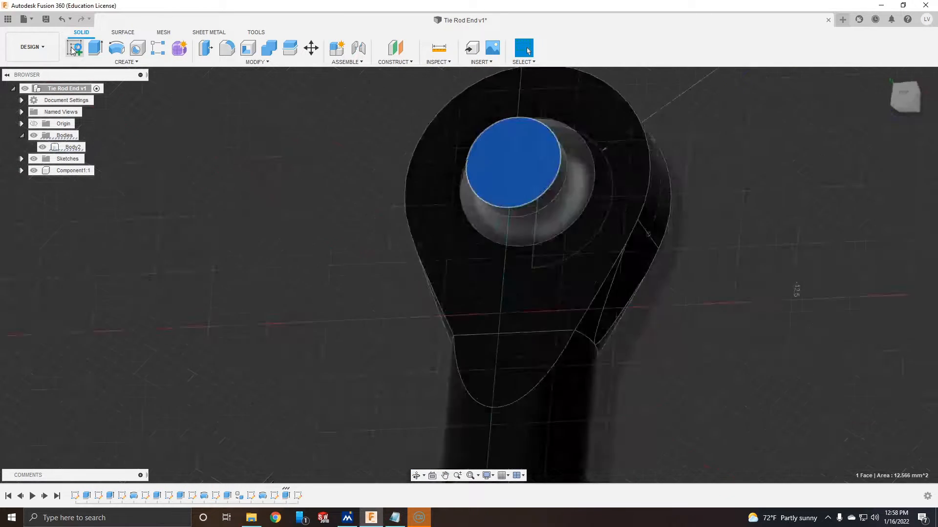
left_click(116, 47)
left_click(509, 262)
left_click(180, 48)
left_click(539, 253)
left_click(701, 200)
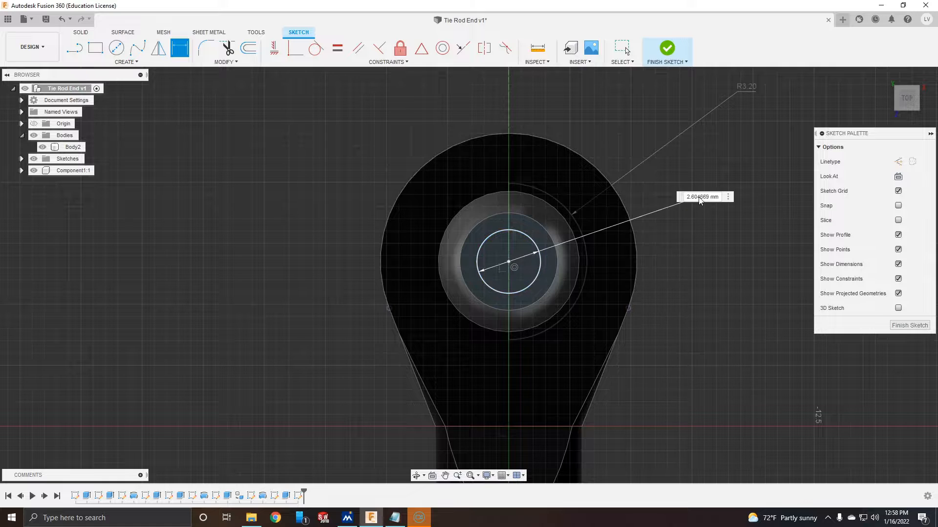
Cut the circle through the whole ball and its collars with a symmetric extrusion of extent All.
left_click(80, 32)
left_click(95, 48)
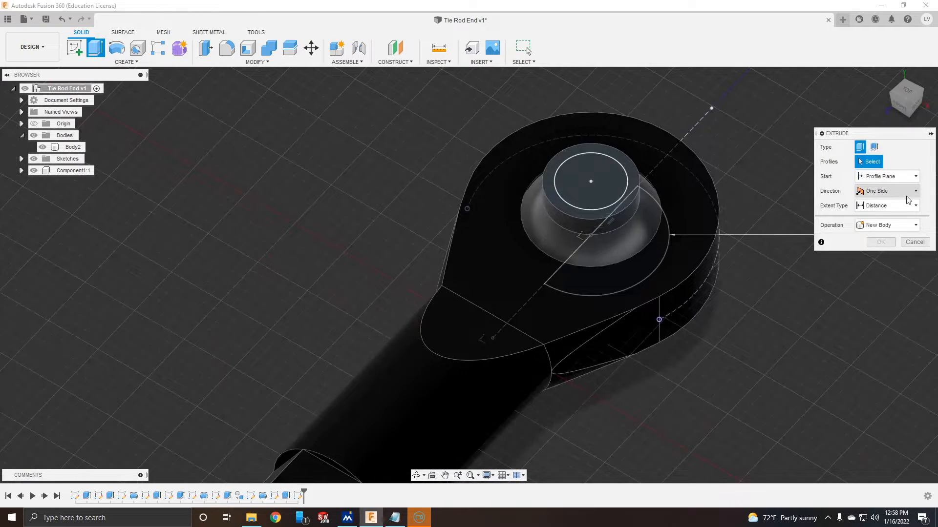
left_click(896, 225)
left_click(893, 249)
left_click(603, 183)
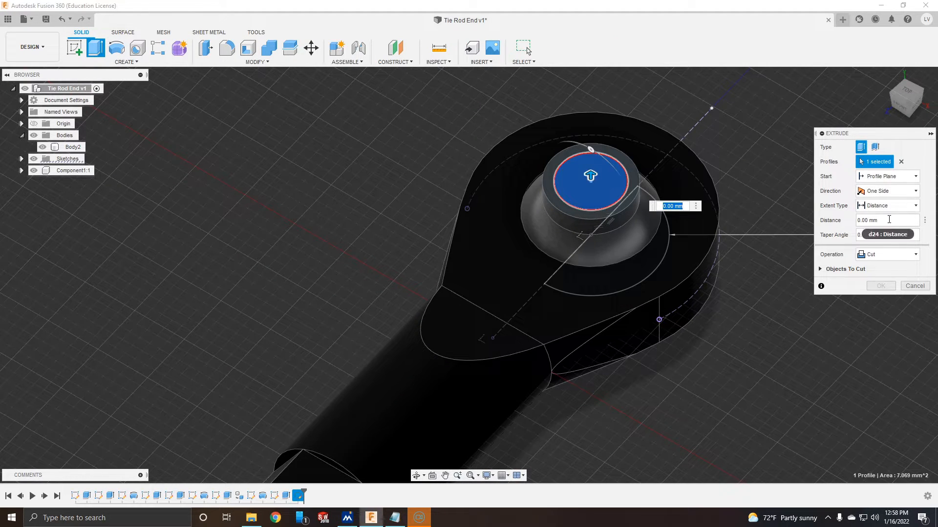
left_click(888, 206)
left_click(887, 240)
left_click(889, 191)
left_click(886, 226)
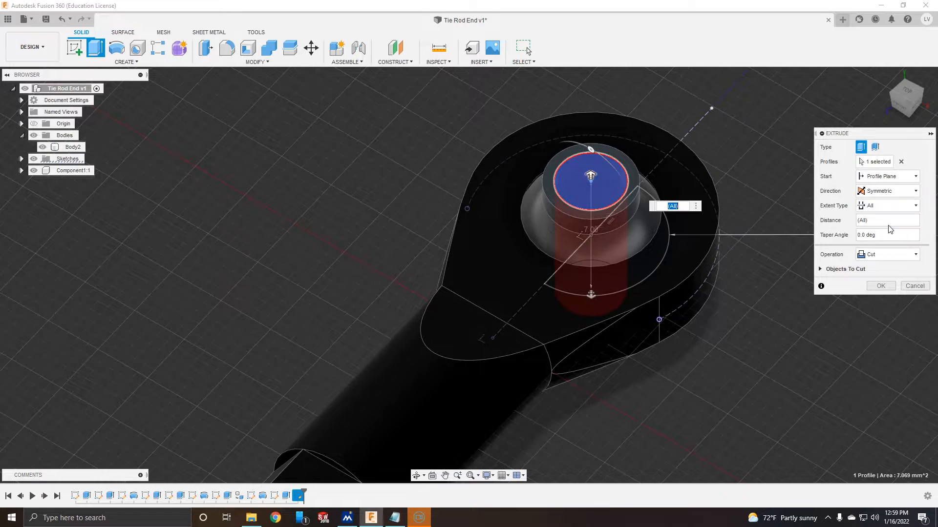
left_click(880, 286)
Open the physical material library for the ball body.
middle_click_drag(743, 296, 763, 271, "shift")
right_click(73, 147)
left_click(83, 205)
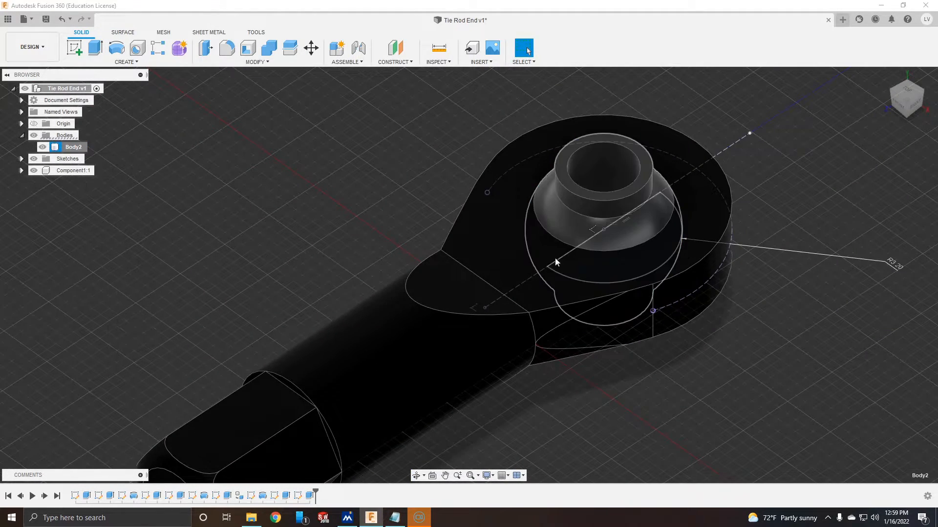
left_click(797, 344)
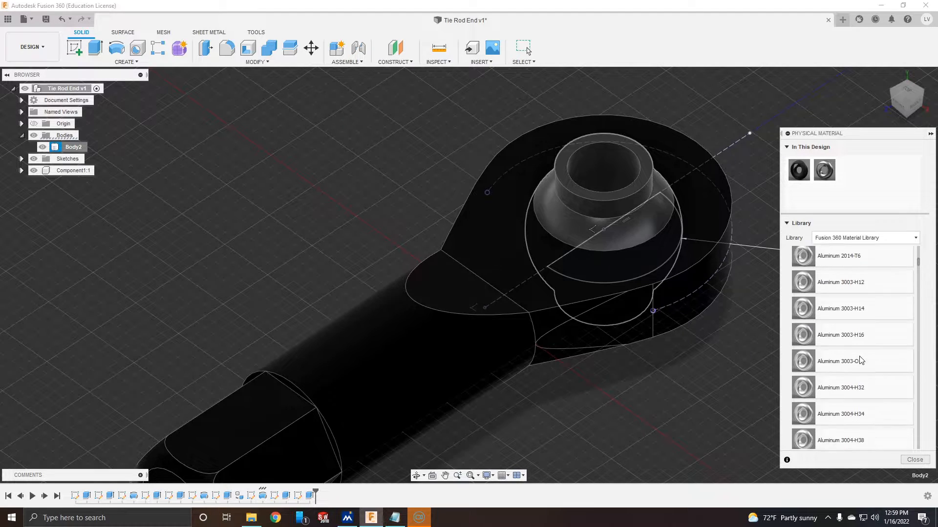
Apply a gold-coloured metal from the Fusion 360 Material Library to the ball body in the rod end.
scroll(858, 356, "down", 5)
left_click_drag(834, 341, 635, 218)
left_click(913, 460)
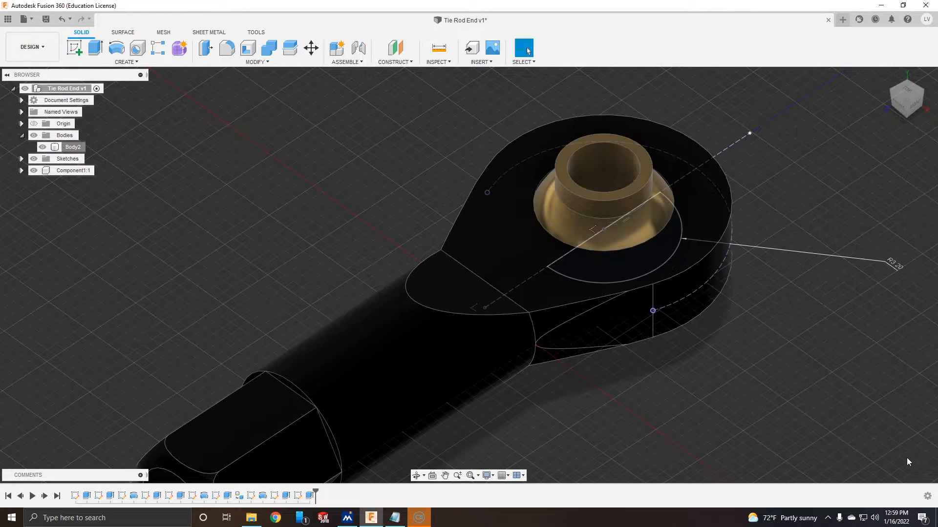
Convert the ball body into its own component.
left_click(21, 159)
left_click(21, 159)
right_click(73, 147)
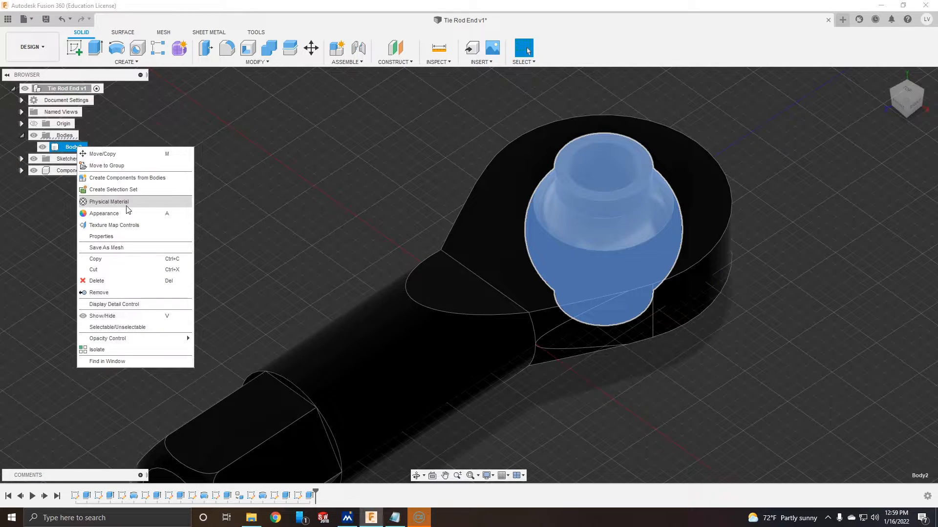
left_click(117, 178)
middle_click_drag(634, 243, 680, 279, "shift")
scroll(716, 260, "down", 5)
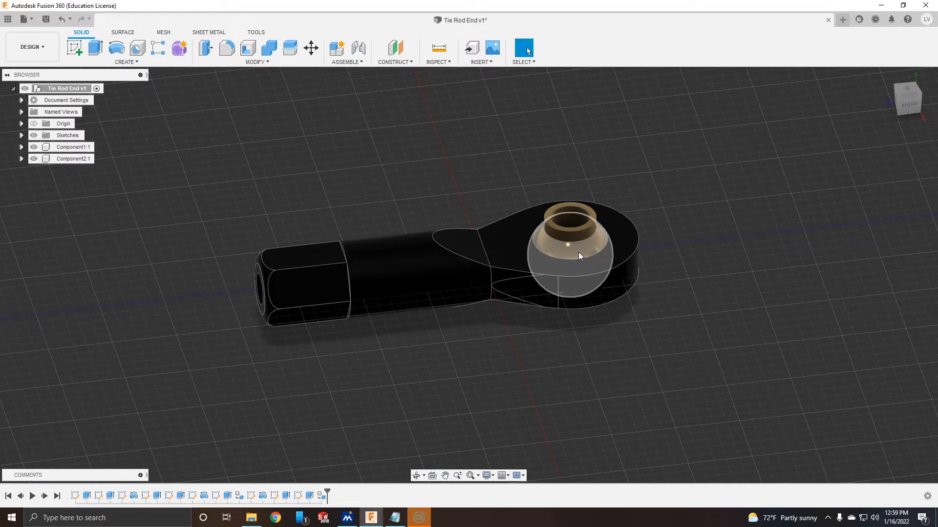
Move the ball out of the rod end and connect its spherical face to the socket face with a Ball joint.
left_click_drag(547, 243, 682, 236)
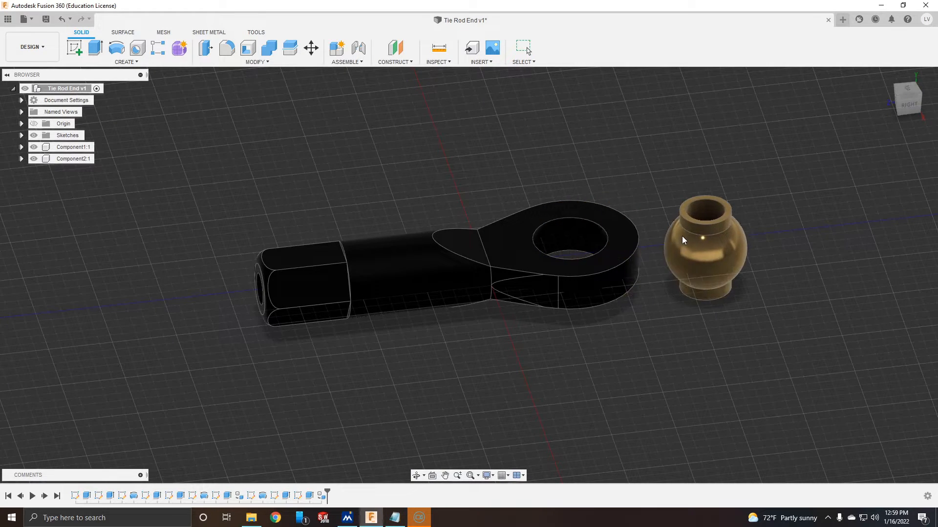
left_click(570, 233)
left_click(708, 263, "ctrl")
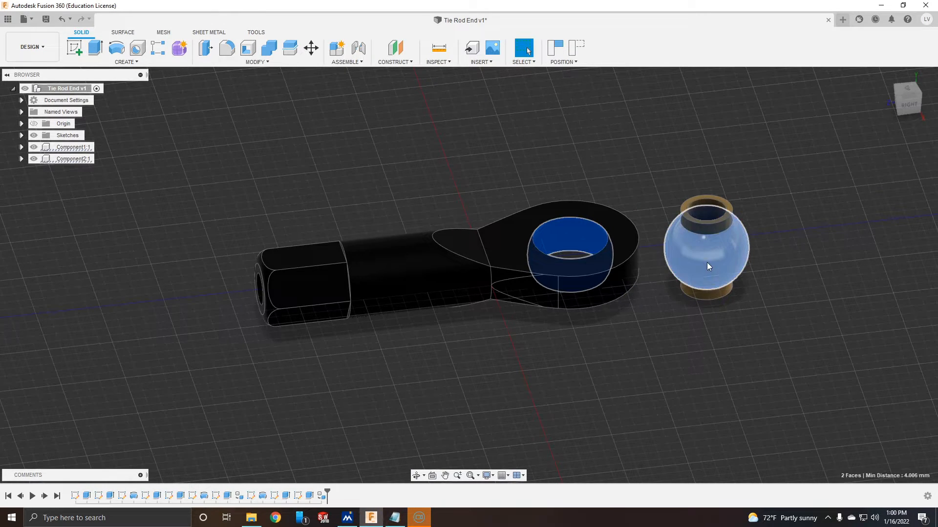
left_click(360, 49)
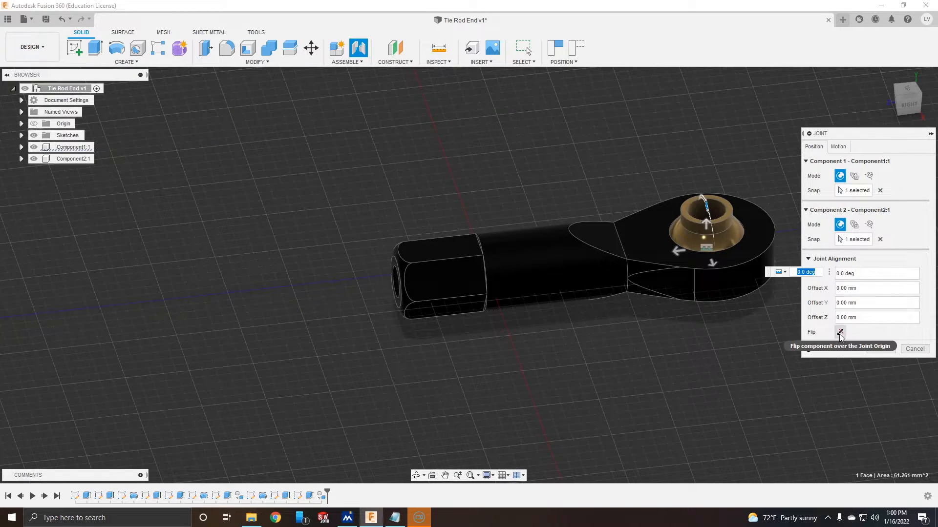
left_click(839, 147)
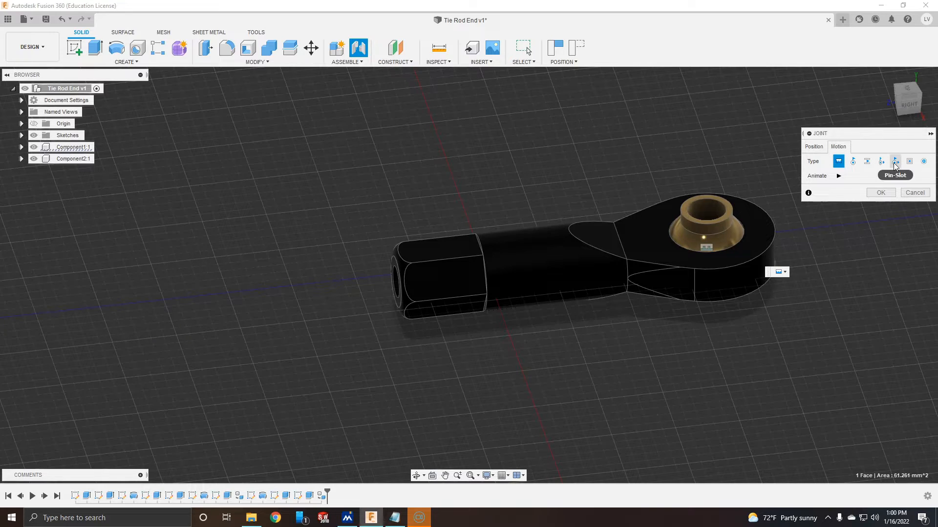
left_click(923, 164)
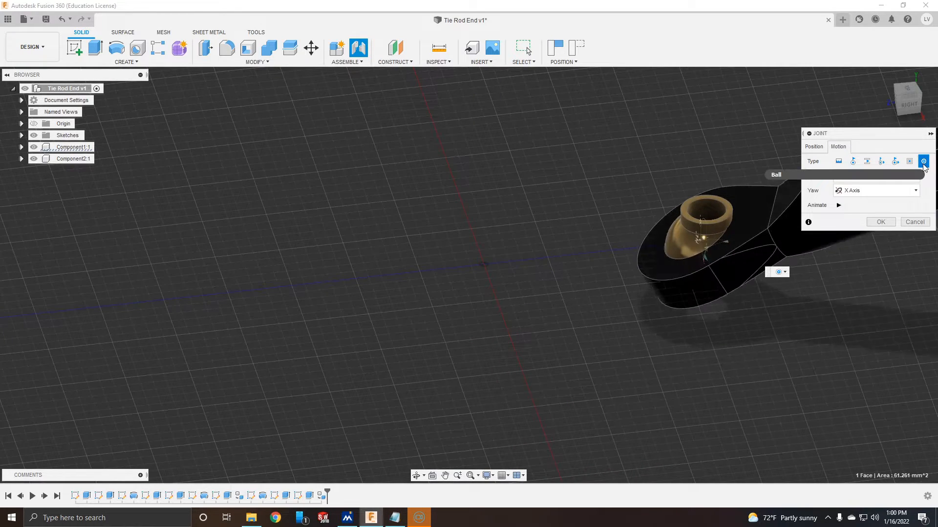
left_click(886, 228)
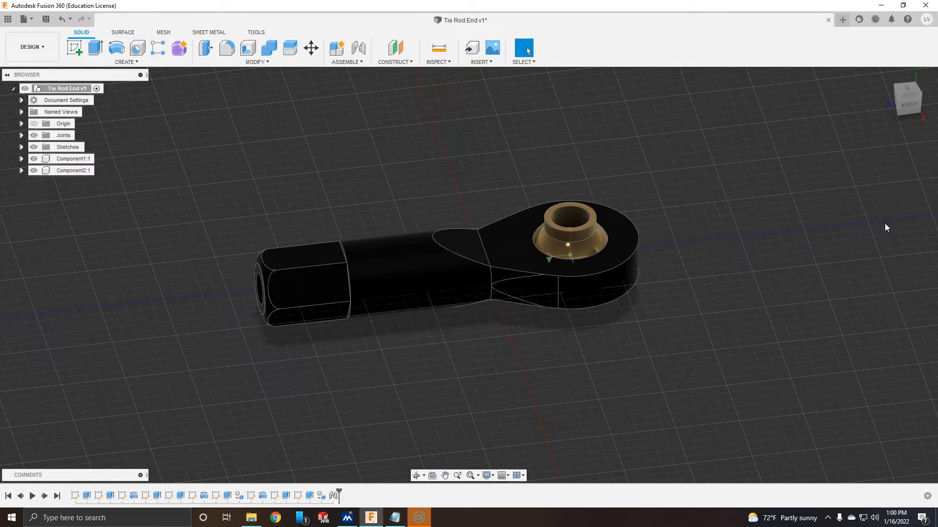
Return the model to the home view and save the tie rod end design.
mouse_move(731, 354)
middle_mouse_down("shift")
mouse_move(728, 288)
mouse_move(698, 220)
mouse_move(610, 283)
mouse_move(740, 359)
middle_mouse_up("shift")
left_click(883, 75)
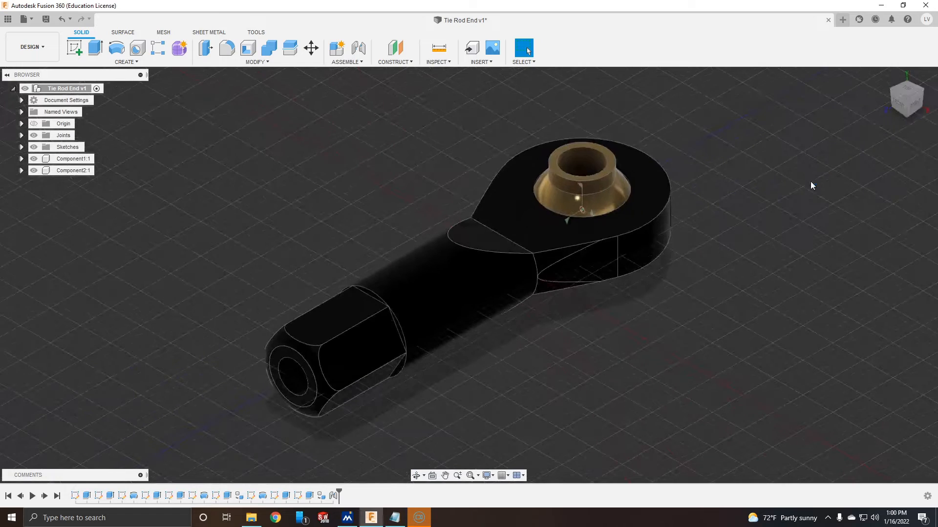
key("ctrl+s")
key("Return")
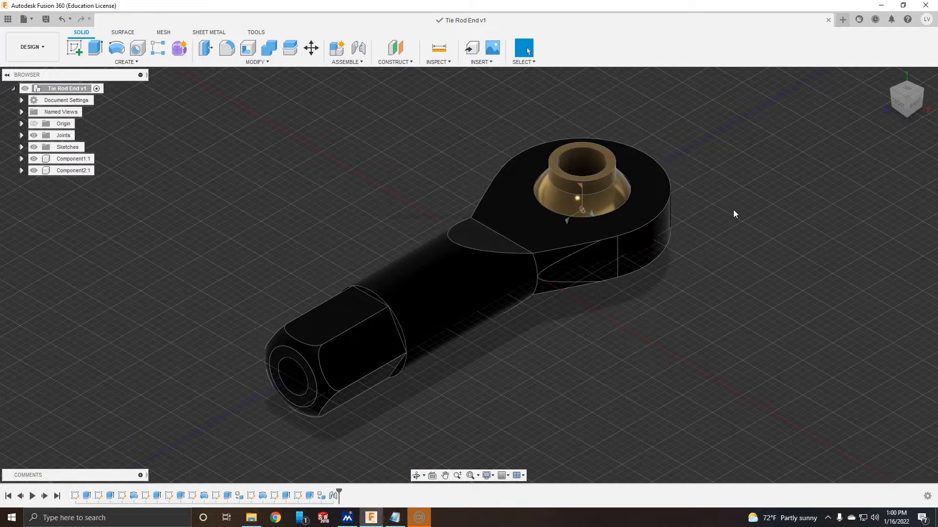
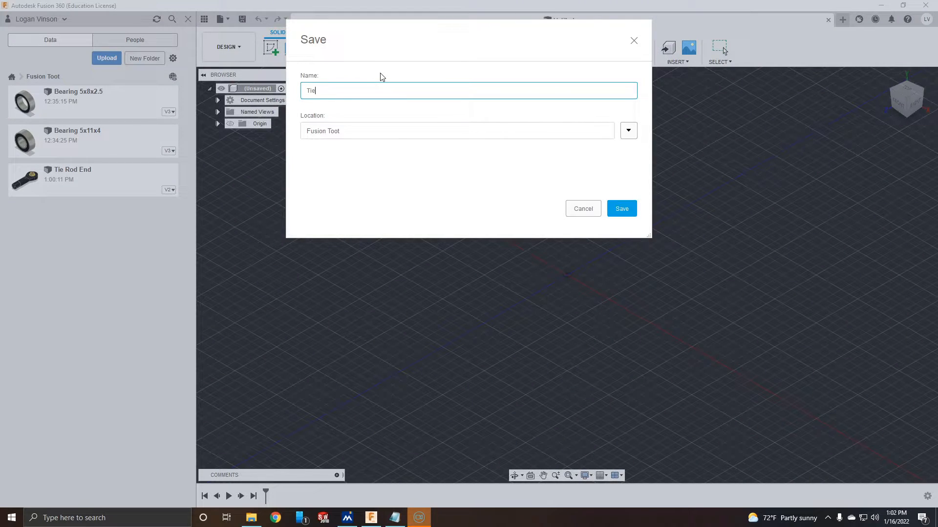
Save the new design as Tie Rod 50mm in the Fusion Toot project and hide the project files.
left_click(622, 209)
left_click(204, 19)
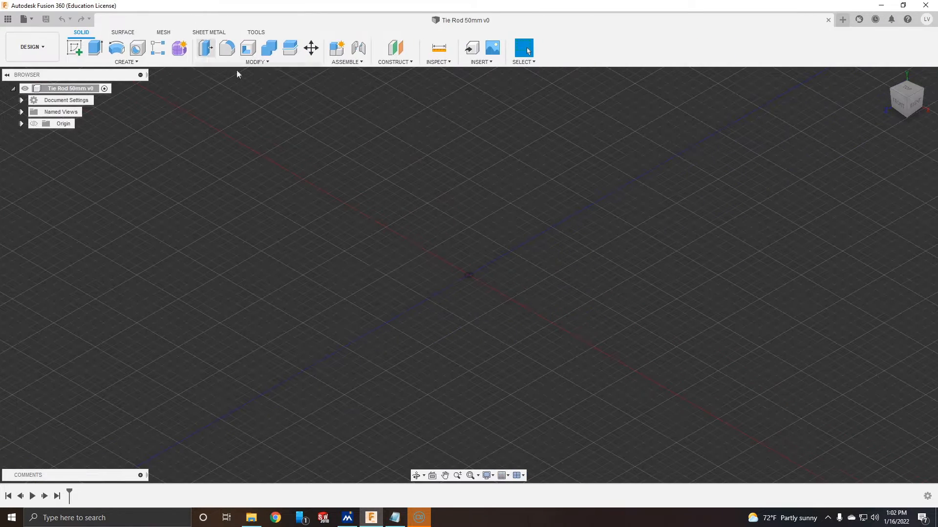
Sketch a 5 mm by 5 mm center rectangle on the front plane, centered on the origin.
left_click(75, 48)
left_click(421, 256)
left_click(126, 62)
mouse_move(88, 83)
left_click(185, 101)
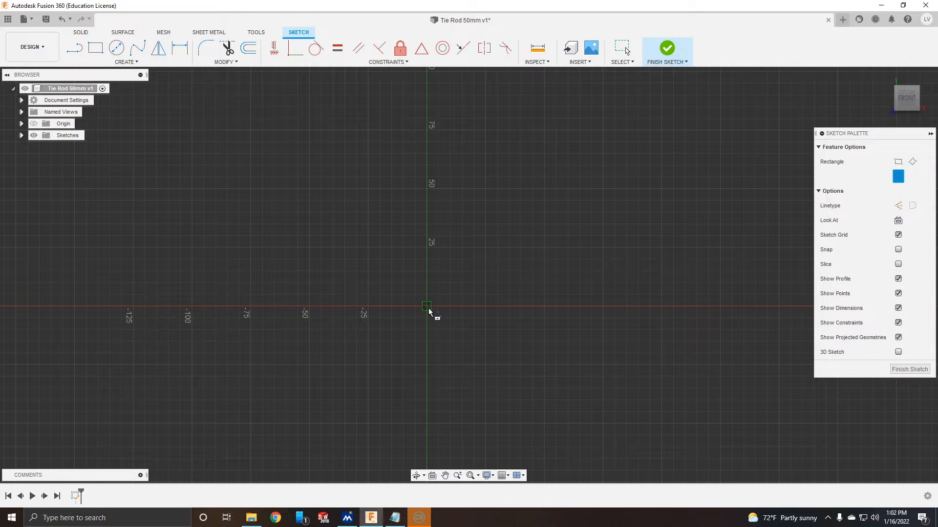
left_click(426, 306)
type("5")
key("Tab")
type("5")
key("Return")
scroll(441, 326, "up", 5)
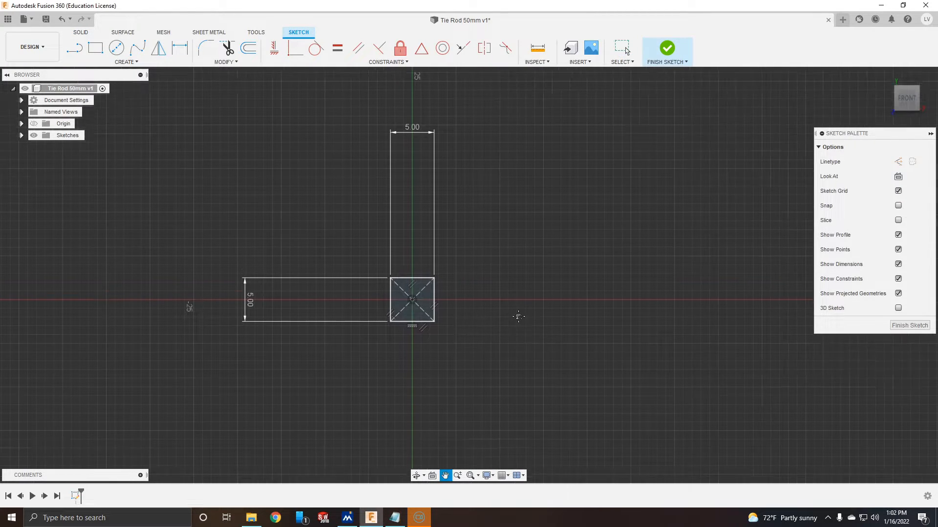
Extrude the square symmetrically with a half-length distance of 2 mm as a new body.
key("e")
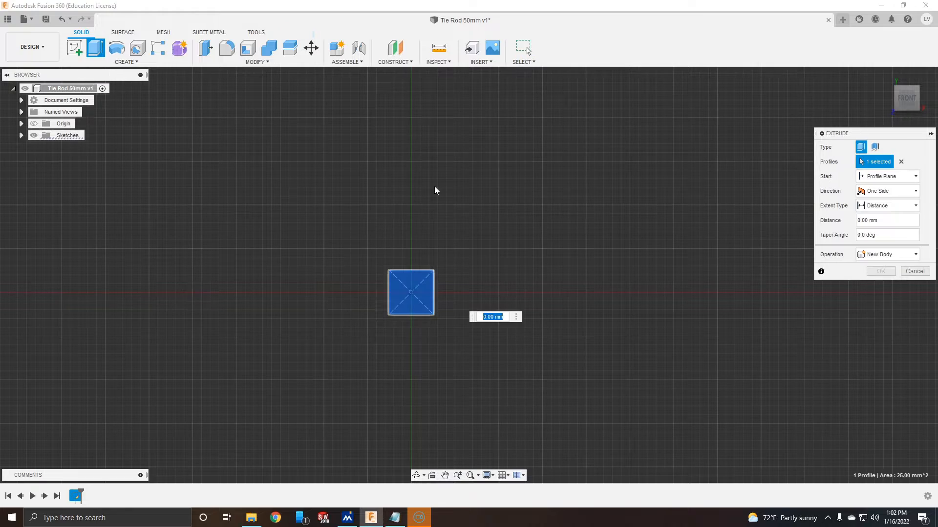
left_click(887, 235)
type("3")
key("BackSpace")
type("2")
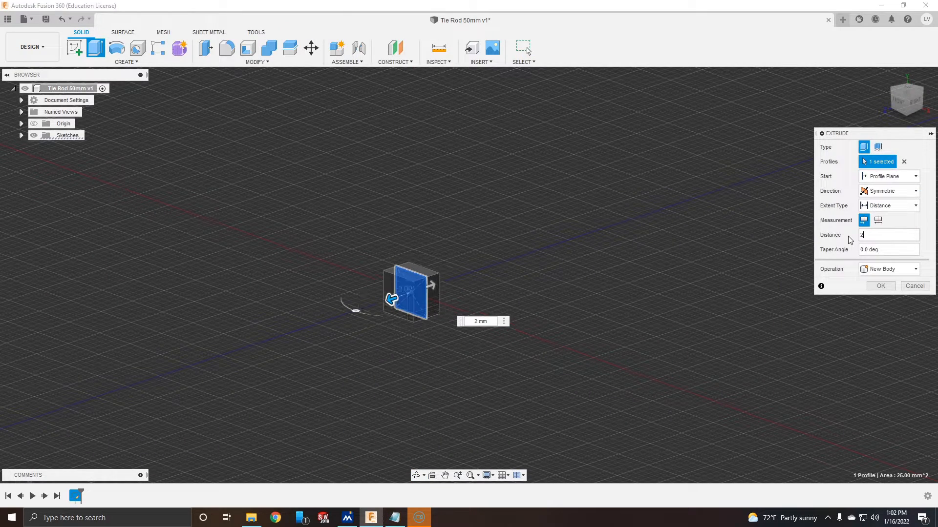
left_click(880, 286)
Sketch a 3 mm diameter circle on the front plane, centered on the origin inside the block.
left_click(75, 47)
left_click(405, 293)
key("c")
left_click(440, 317)
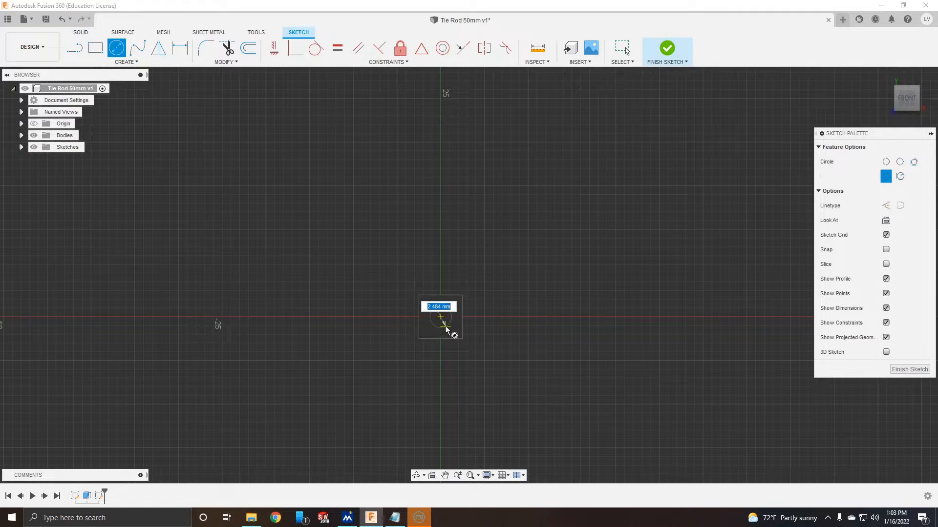
type("3")
key("Return")
Extrude the circle symmetrically with a distance of 50 mm and join it to the block.
key("e")
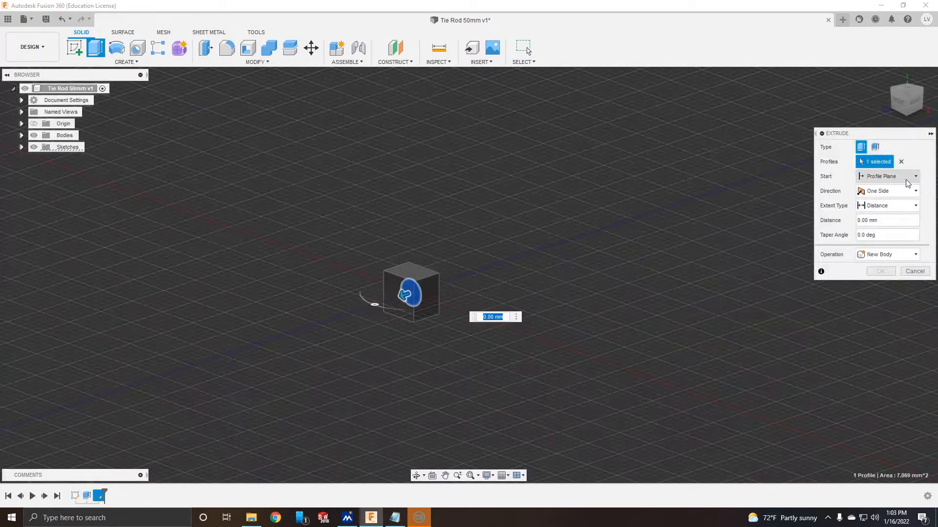
left_click_drag(889, 238, 848, 235)
type("50")
left_click(890, 269)
left_click(882, 283)
left_click(880, 286)
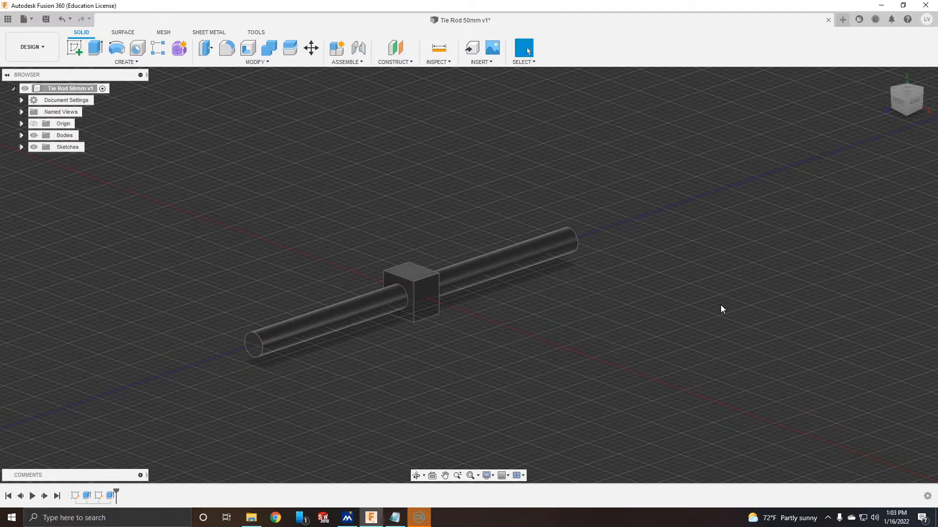
Chamfer the block's four edges that run parallel to the rod by 0.1 mm.
left_click(257, 62)
left_click(220, 99)
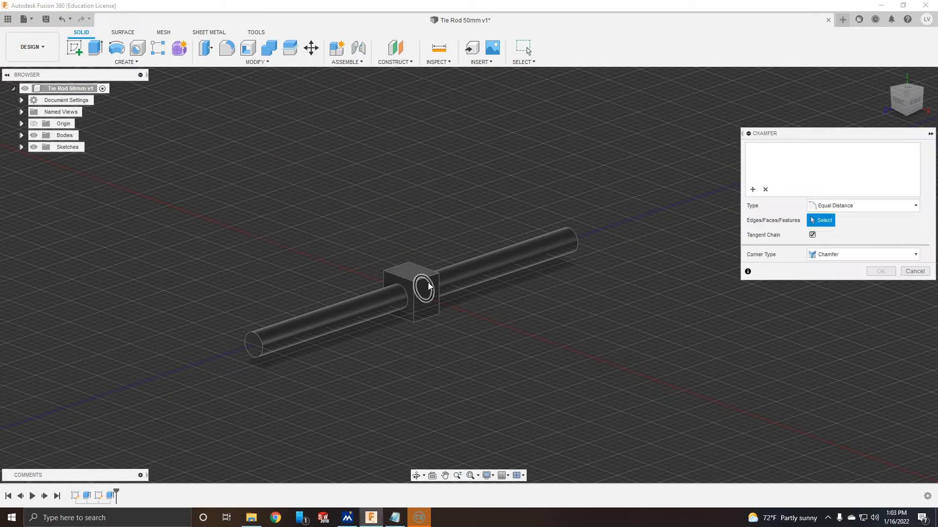
left_click(426, 277)
left_click(426, 318)
left_click(393, 267)
middle_click_drag(393, 268, 435, 244, "shift")
left_click(406, 267)
left_click(834, 149)
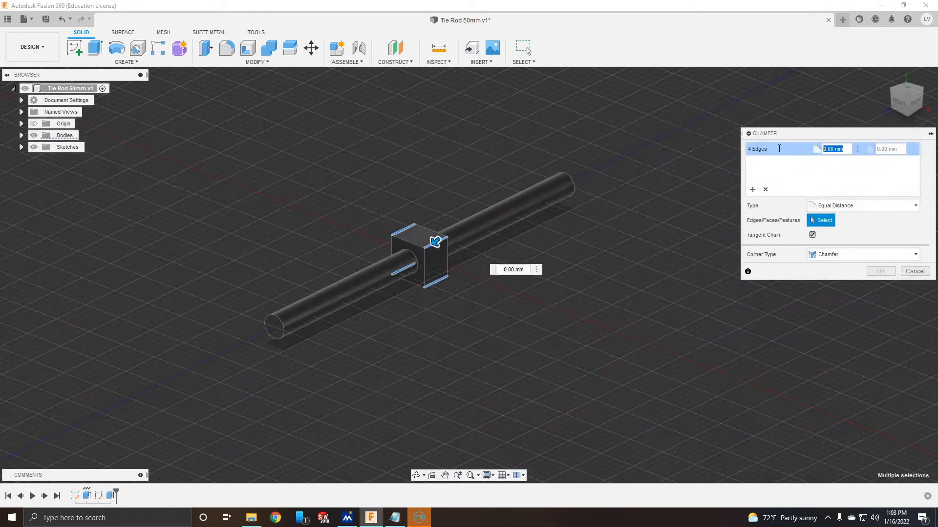
type(".1")
left_click(881, 271)
Chamfer the two circular edges where the rod meets the block with an equal distance of 1.85 mm.
left_click(257, 62)
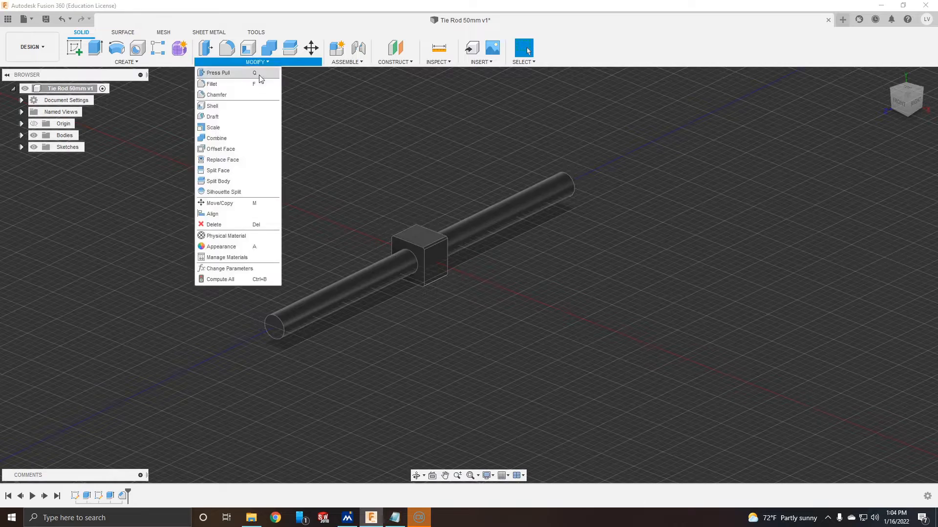
left_click(219, 97)
left_click(416, 260)
middle_click_drag(416, 260, 391, 264, "shift")
left_click(429, 259)
left_click_drag(848, 149, 800, 151)
type("2.8")
key("BackSpace")
type("5")
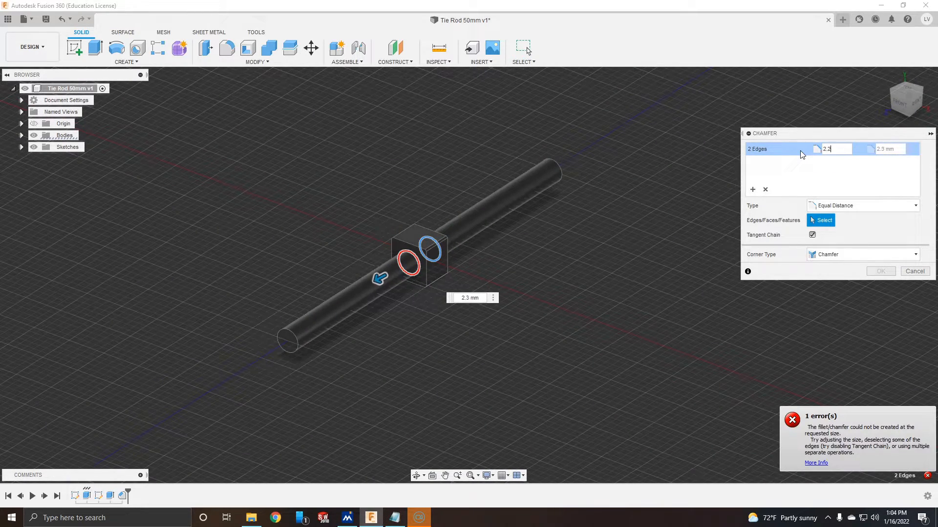
type("1.81")
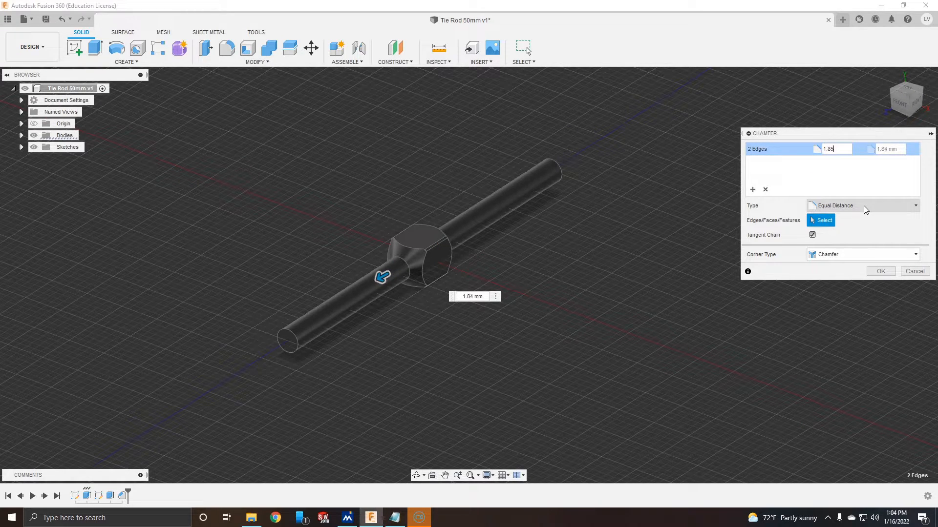
left_click(880, 271)
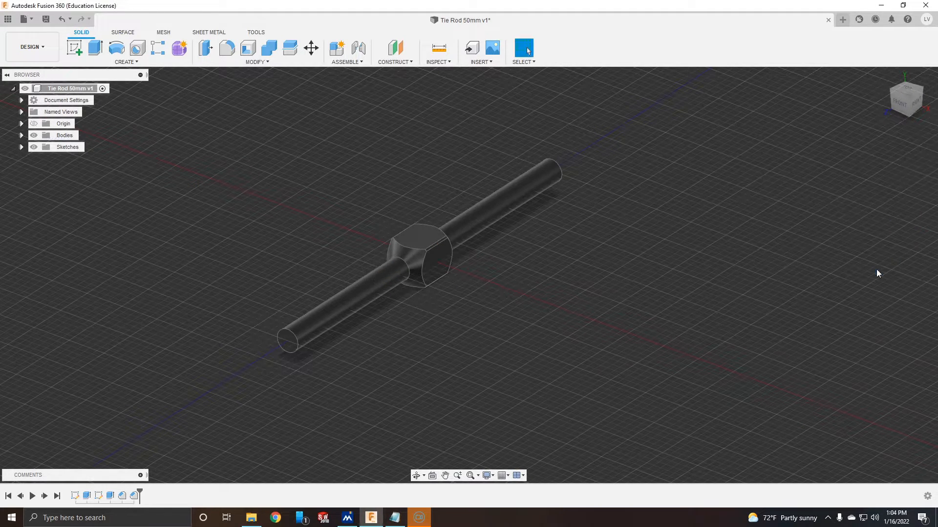
Add a full-length modeled right-hand M3x0.5 ISO Metric thread to the near half of the rod.
middle_click_drag(819, 270, 619, 288, "shift")
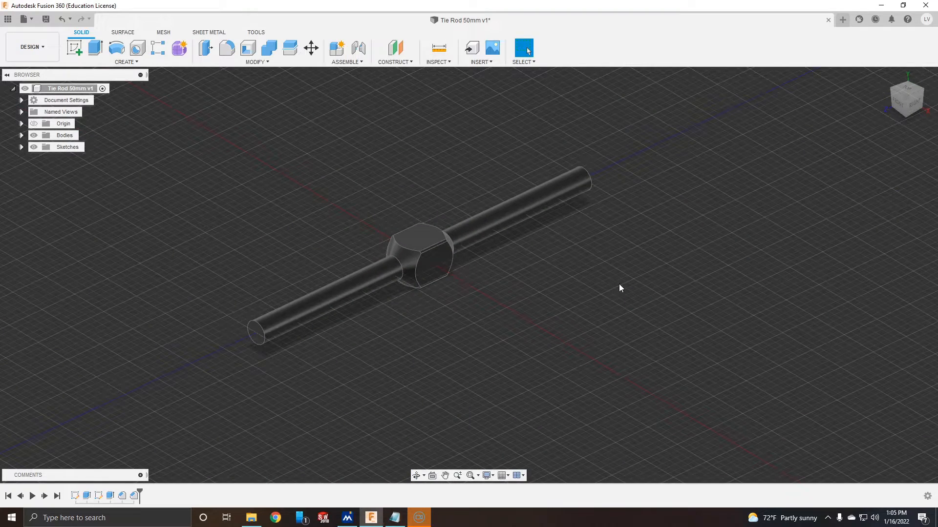
left_click(126, 62)
left_click(98, 205)
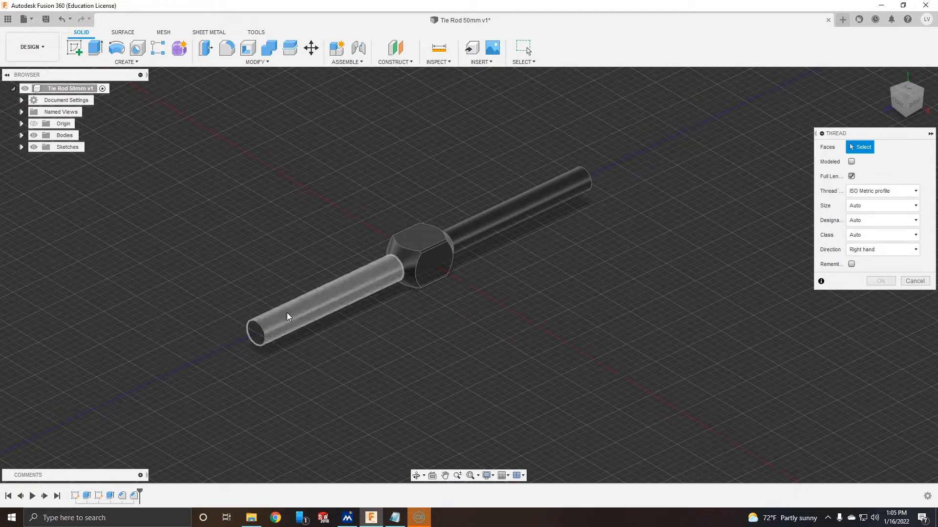
left_click(332, 293)
left_click(851, 162)
left_click(852, 162)
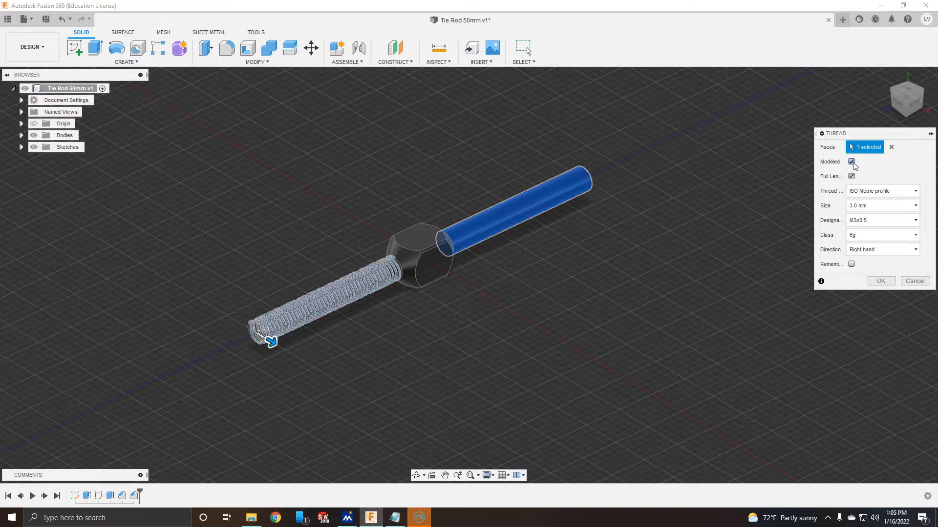
left_click(880, 279)
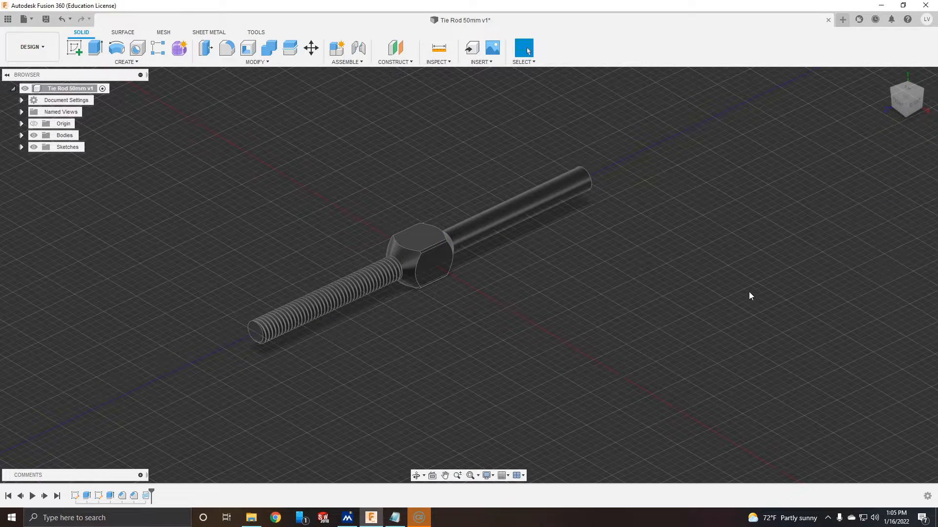
Add a left-hand thread to the far half of the rod.
left_click(126, 62)
left_click(103, 204)
left_click(512, 210)
left_click(864, 252)
left_click(859, 272)
left_click(851, 161)
left_click(885, 282)
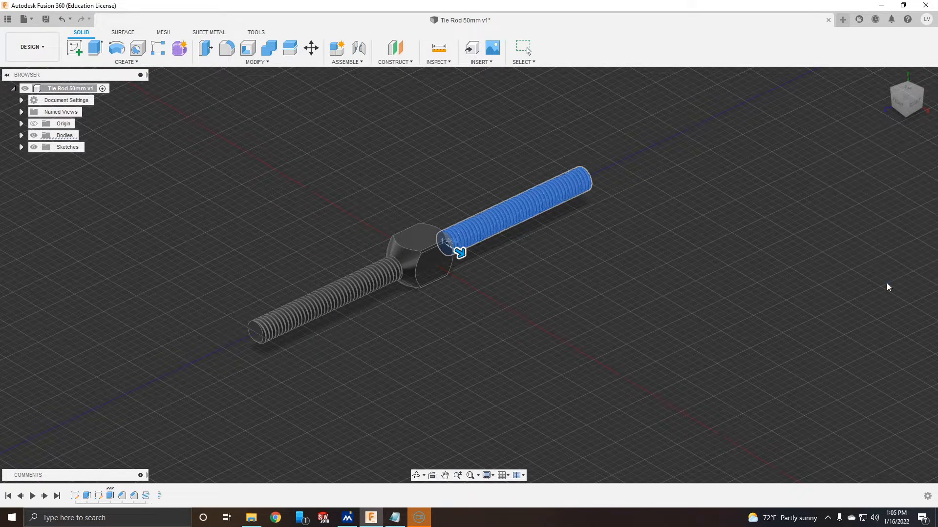
middle_click_drag(487, 211, 450, 323, "shift")
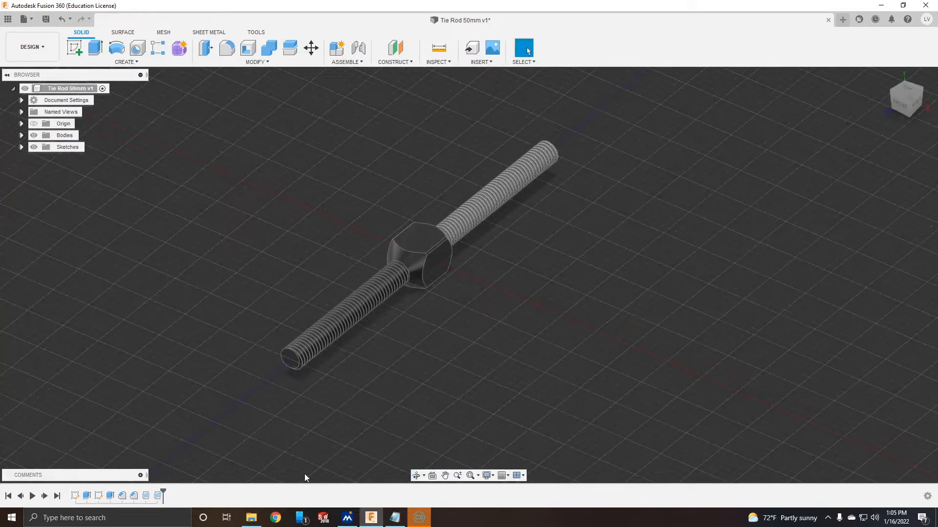
Edit the far half's thread feature so that the thread is modeled.
right_click(158, 495)
left_click(184, 407)
left_click(851, 162)
left_click(881, 281)
middle_click_drag(508, 321, 554, 307, "shift")
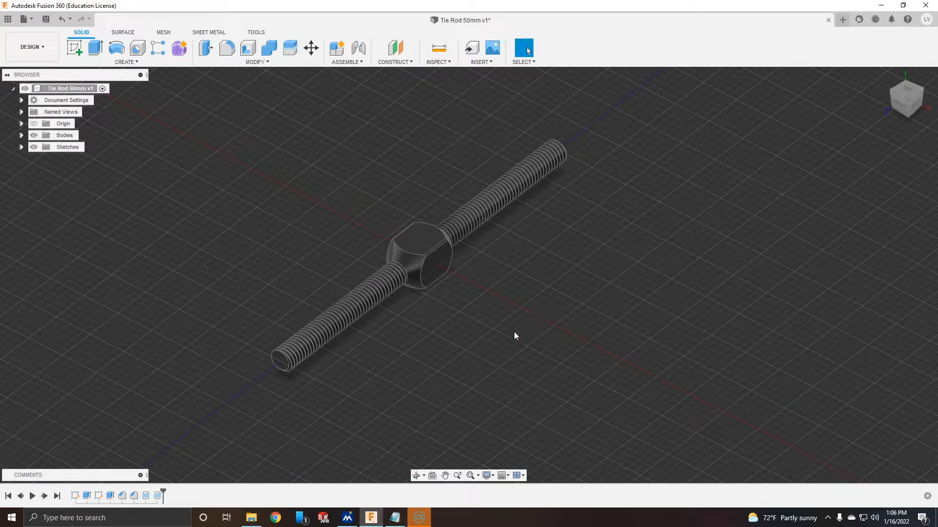
Start a sketch on the horizontal plane through the rod's axis and project the straight edge at the near threaded end.
left_click(77, 50)
left_click(423, 288)
scroll(410, 463, "up", 8)
scroll(508, 173, "down", 4)
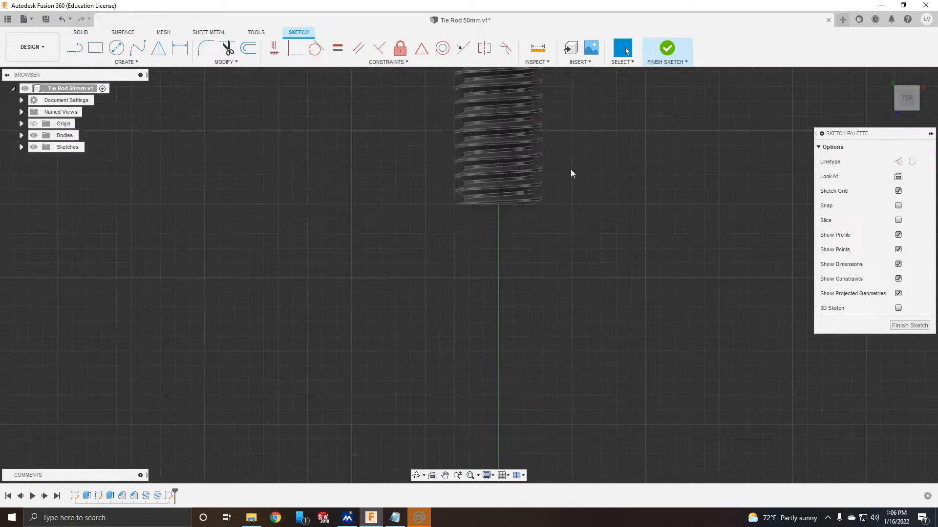
left_click(511, 210)
left_click(126, 62)
mouse_move(107, 235)
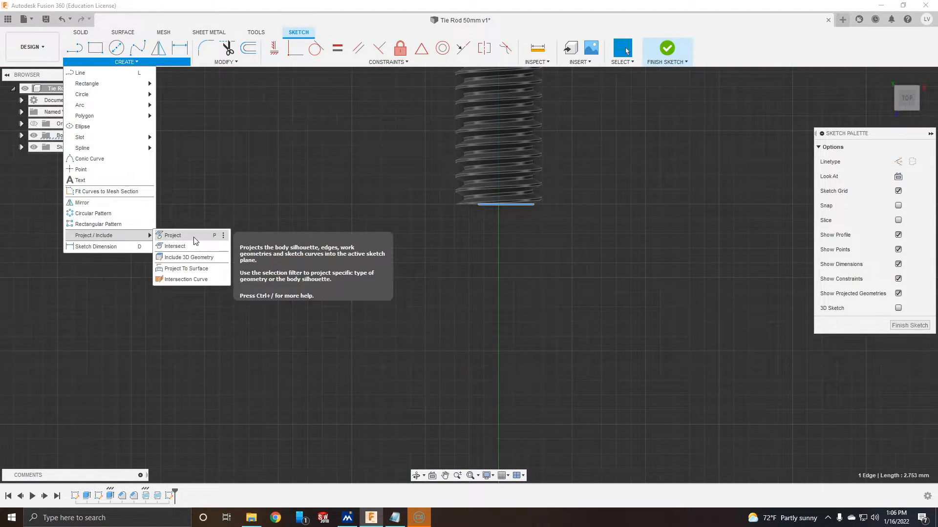
left_click(190, 238)
scroll(532, 180, "up", 5)
Sketch a right triangle over the outer corner of the near rod end, with a vertical side about 0.56 mm long.
key("l")
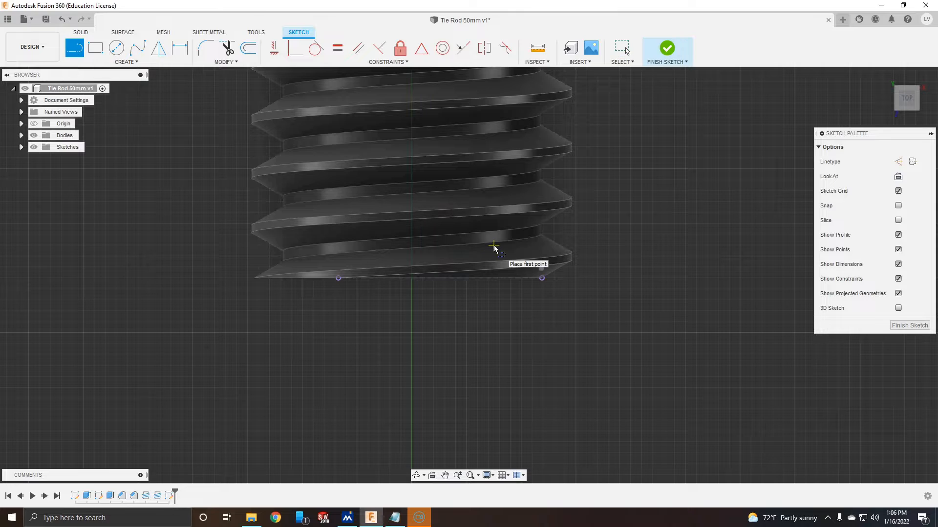
left_click(500, 279)
left_click(603, 278)
left_click(603, 217)
left_click(542, 279)
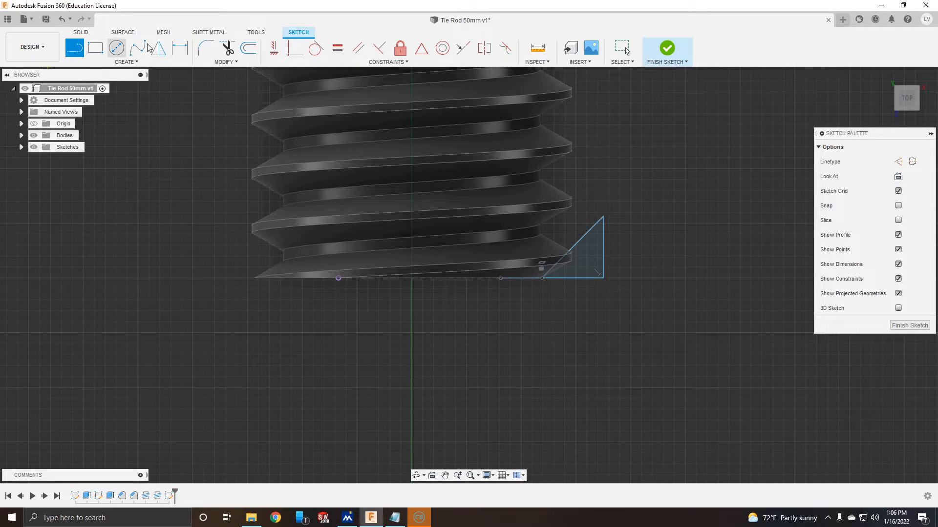
key("Escape")
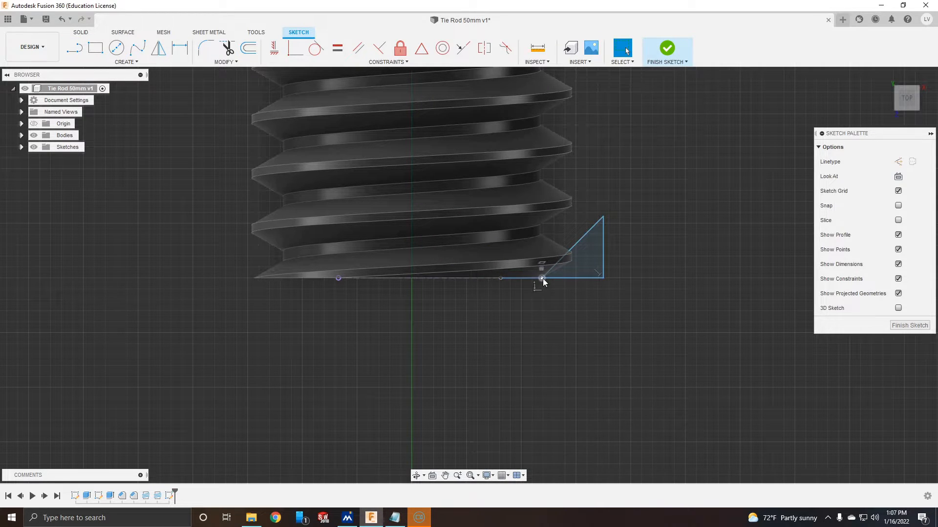
Replace the triangle's base with a line joining its two lower corners and make it equal to the vertical side.
left_click(495, 313)
left_click(586, 278)
key("Delete")
left_click(74, 48)
left_click(541, 278)
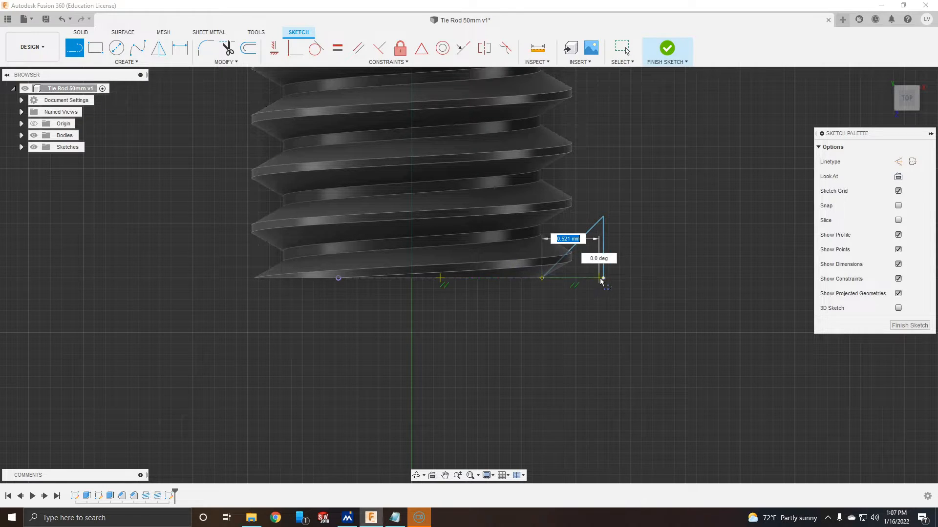
left_click(603, 278)
key("Escape")
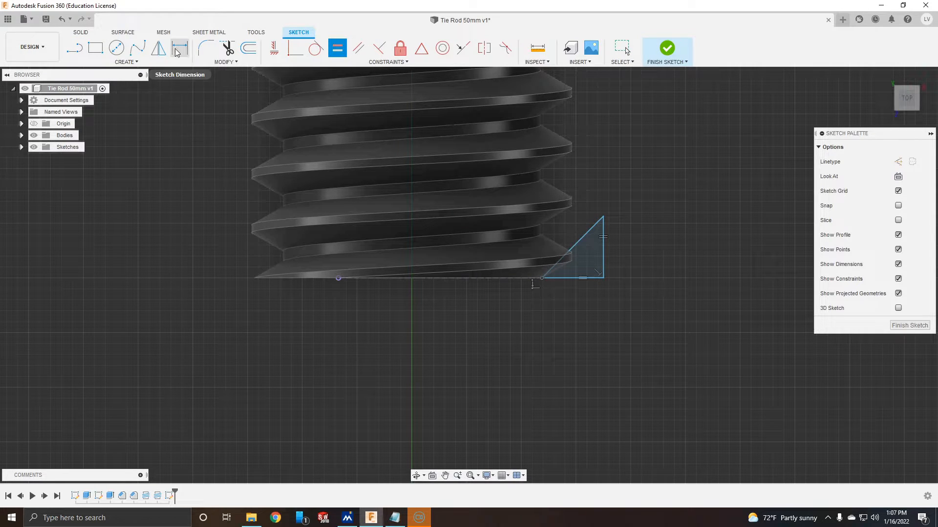
Dimension the triangle's vertical side as 0.5 mm.
left_click(179, 48)
left_click(603, 246)
left_click(641, 250)
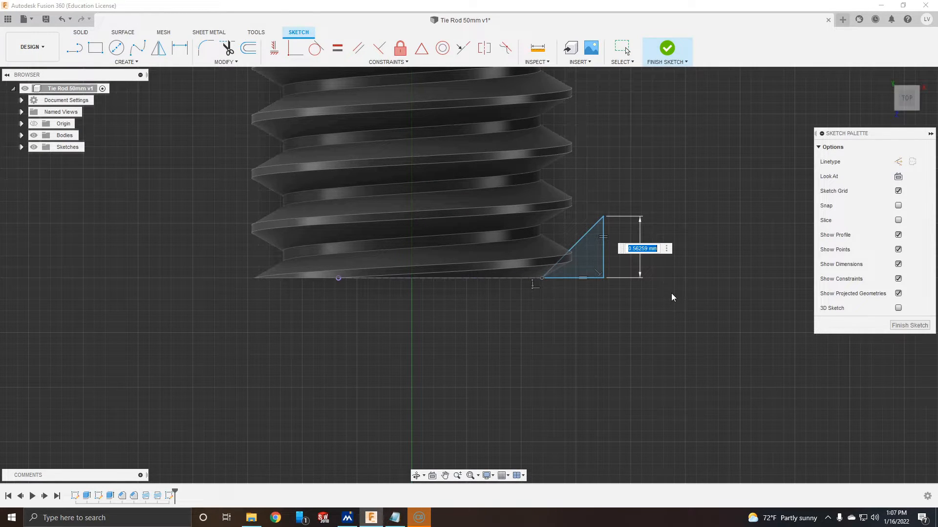
type("0.5")
key("Return")
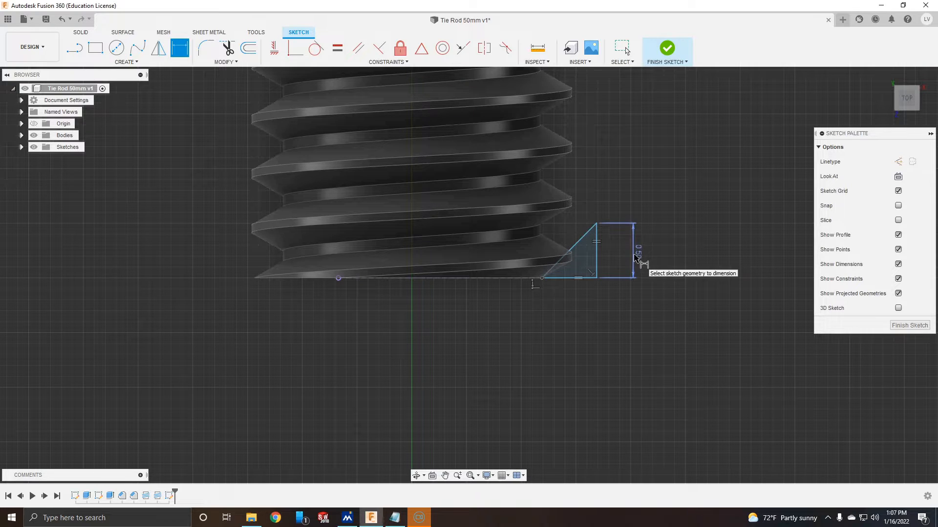
key("Escape")
Move the triangle inward so its vertical side sits close to the thread's outer crest.
left_click(596, 257)
left_click(572, 260, "ctrl")
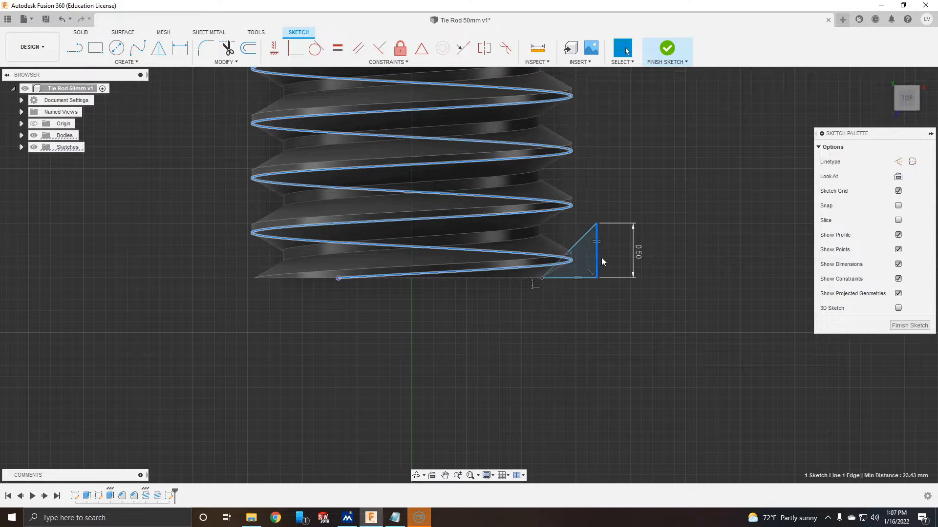
left_click(597, 258)
left_click_drag(541, 278, 508, 277)
scroll(527, 281, "down", 1)
scroll(526, 280, "up", 5)
Project the rod's end edge again and make the triangle's base collinear with it, keeping the vertical side near the thread crest.
left_click(500, 276)
left_click(126, 62)
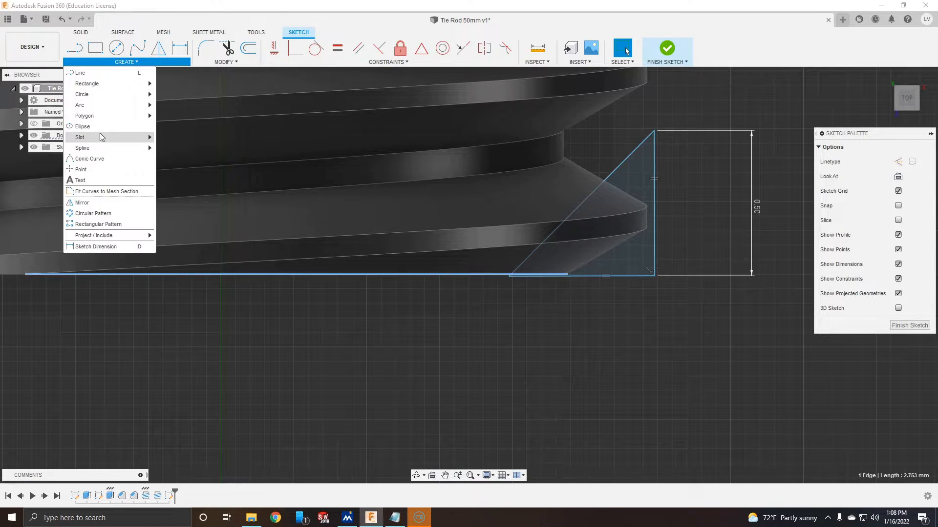
mouse_move(110, 237)
left_click(220, 234)
key("Return")
left_click(519, 276)
left_click(473, 274, "ctrl")
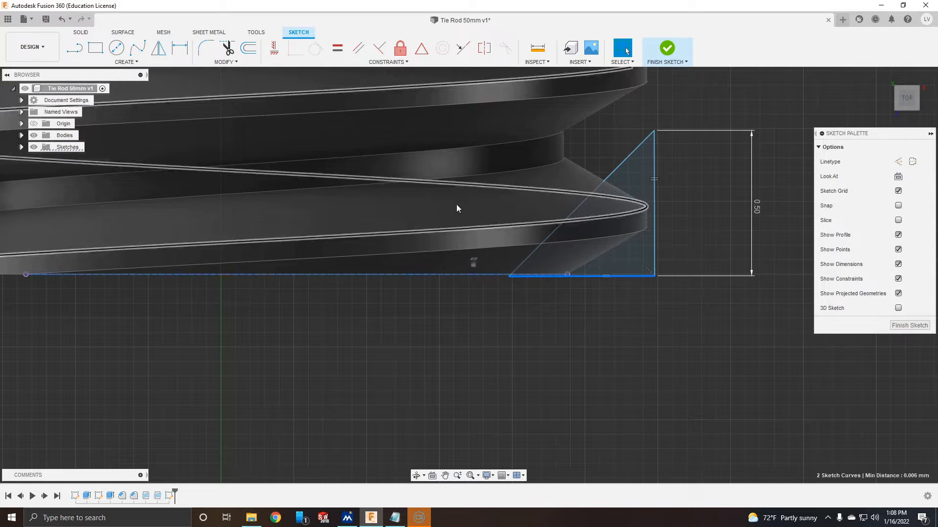
left_click(462, 48)
key("Escape")
left_click_drag(652, 274, 654, 276)
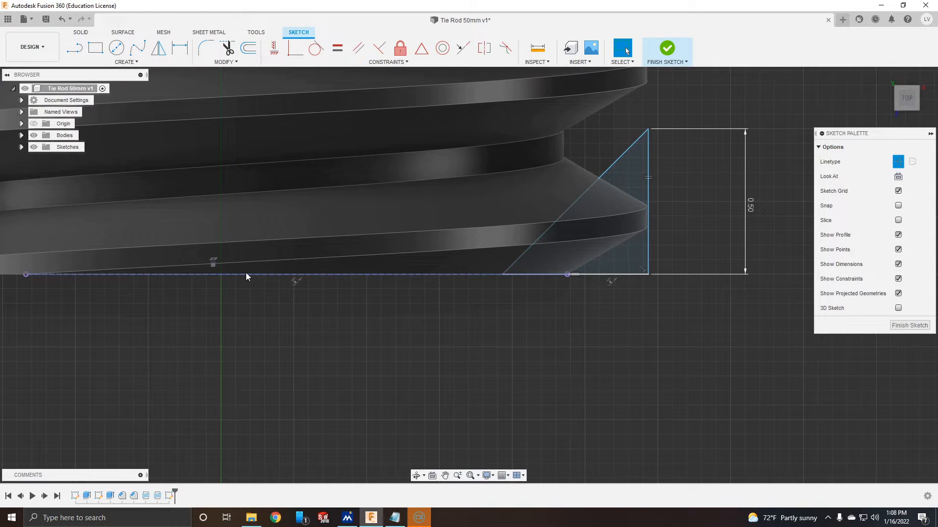
Draw a 25 mm construction centerline along the rod's axis between the origin and the near rod end.
scroll(246, 277, "down", 10)
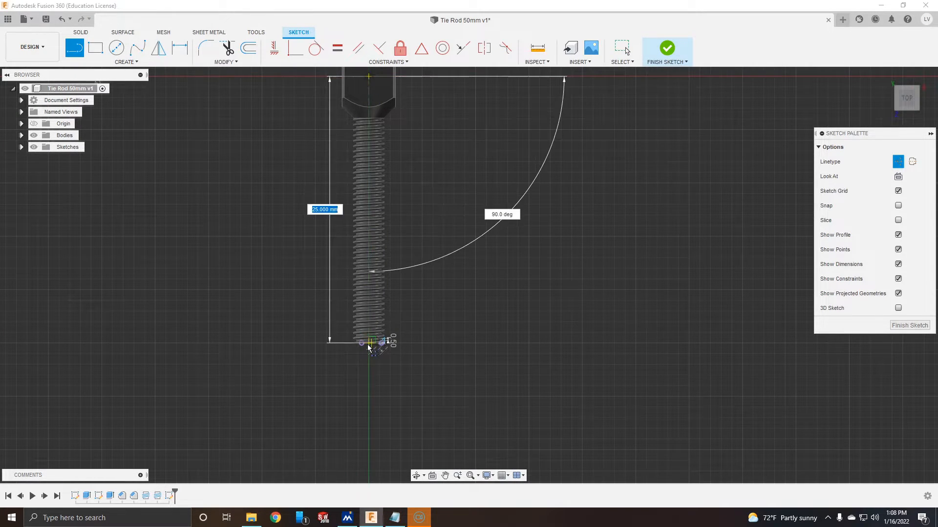
left_click(370, 96)
scroll(367, 342, "up", 8)
Dimension the distance from the centerline to the triangle's vertical side as 1.5 mm.
key("d")
left_click(487, 326)
left_click(430, 375)
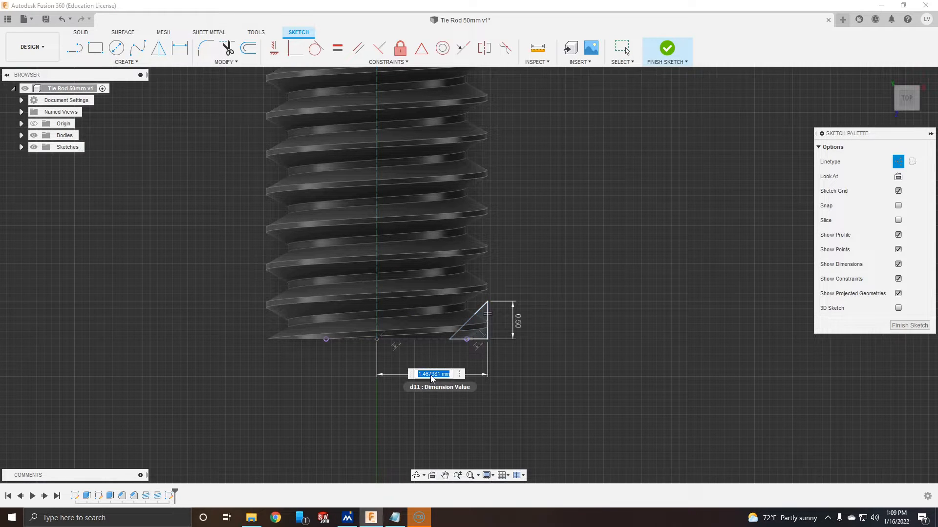
type("1.5")
key("Return")
left_click(433, 371)
key("Return")
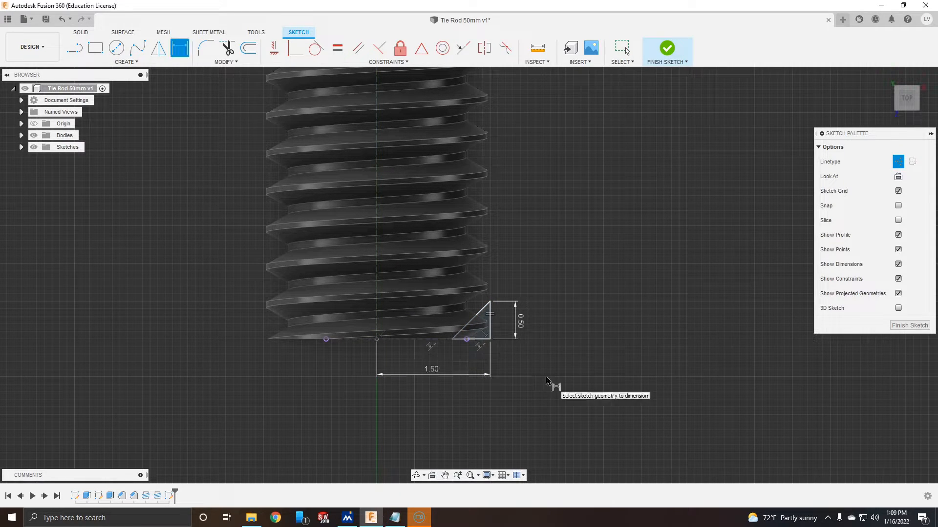
Revolve the triangle a full 360 degrees around the centerline as a cut to chamfer the threaded end.
left_click(80, 32)
left_click(117, 48)
left_click(376, 286)
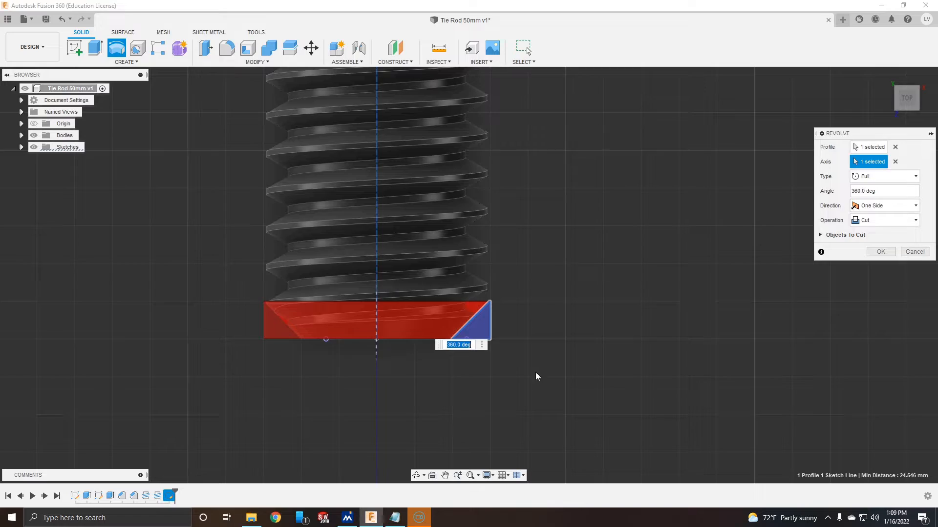
middle_click_drag(535, 377, 610, 303, "shift")
left_click(880, 251)
Mirror the revolved cut feature across the rod's middle origin plane onto the opposite threaded end.
scroll(602, 259, "down", 8)
middle_click_drag(603, 256, 540, 295, "shift")
left_click(181, 497)
left_click(126, 62)
left_click(97, 291)
left_click(878, 177)
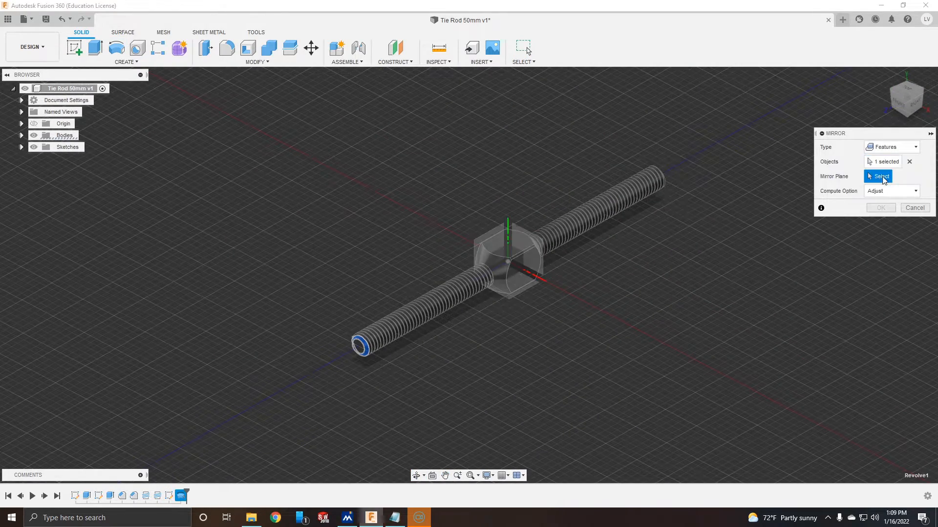
left_click(531, 250)
left_click(880, 208)
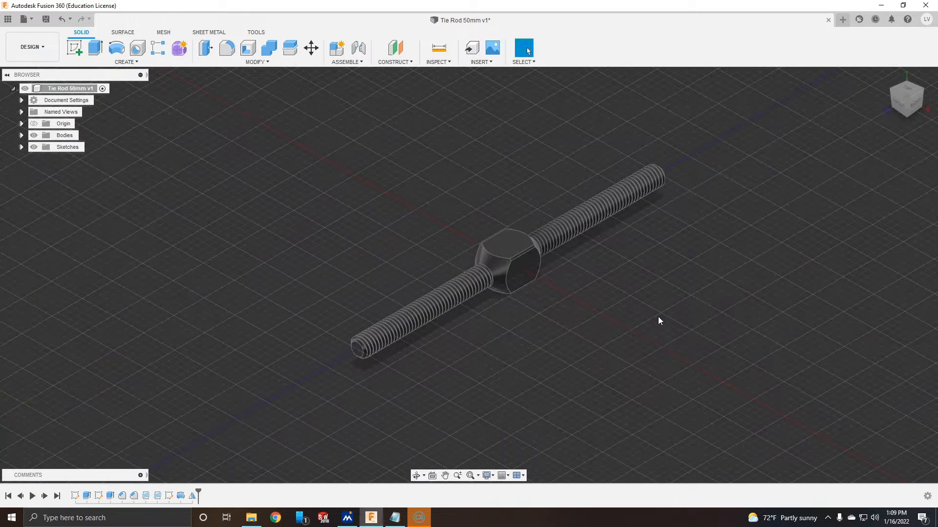
Assign the Steel physical material to the tie rod body.
left_click(21, 136)
right_click(61, 147)
left_click(98, 215)
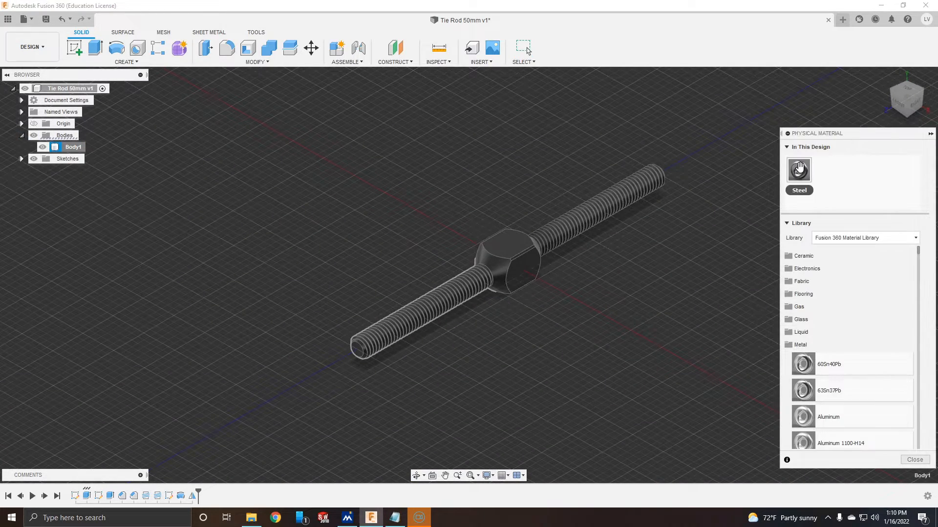
left_click_drag(799, 168, 510, 249)
left_click(914, 460)
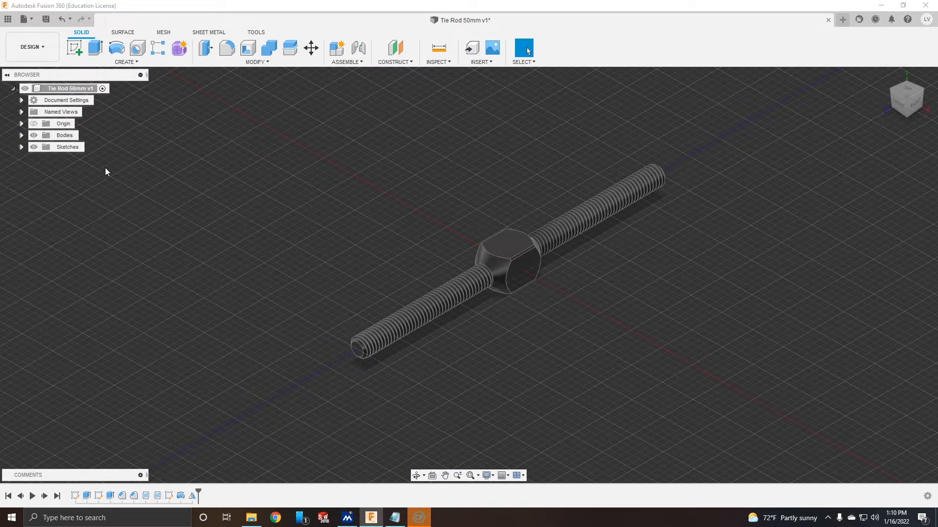
Create a component from the tie rod body and save the design in its home view.
right_click(62, 138)
left_click(93, 176)
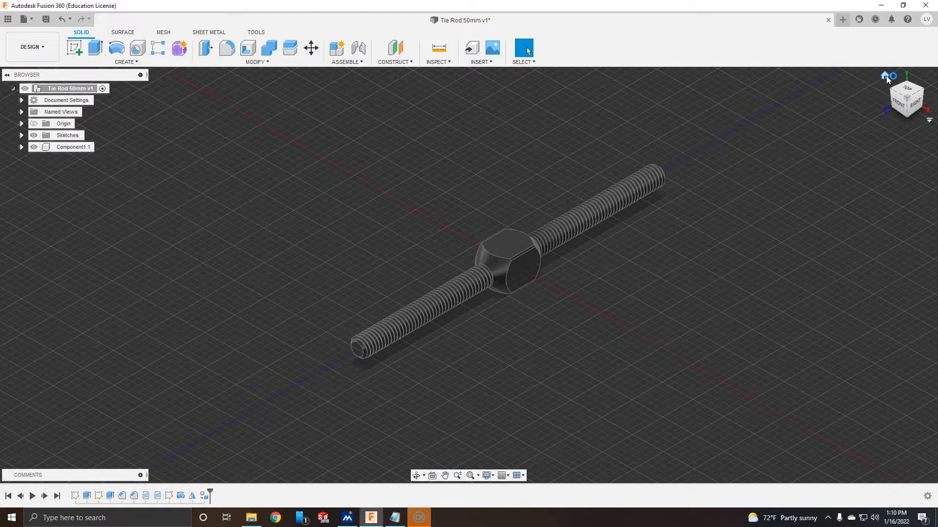
left_click(885, 77)
key("ctrl+s")
key("Return")
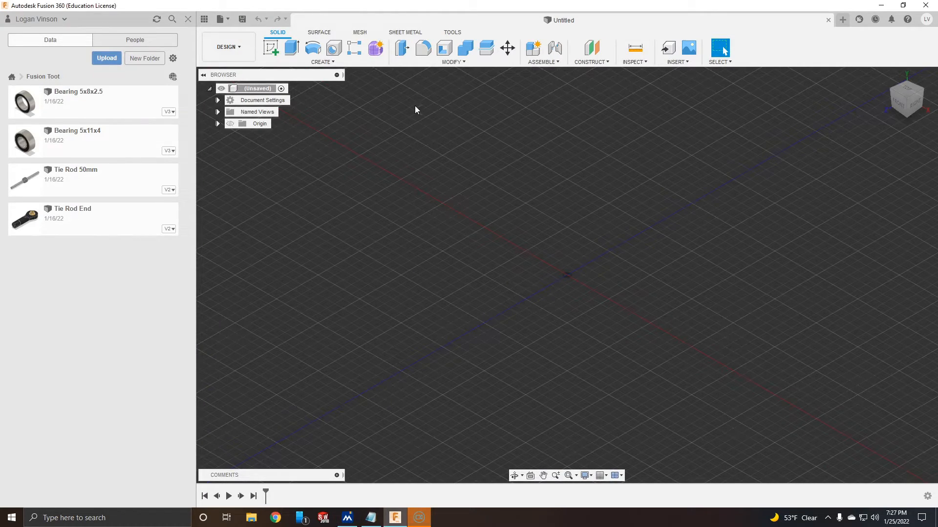
Save the new empty design as Steering Assembly in the Fusion Toot location.
left_click(242, 19)
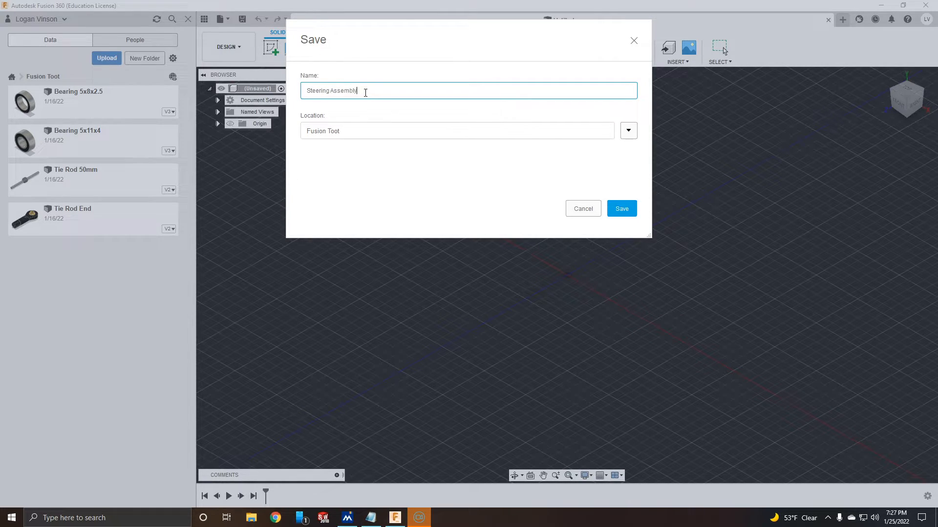
key("Return")
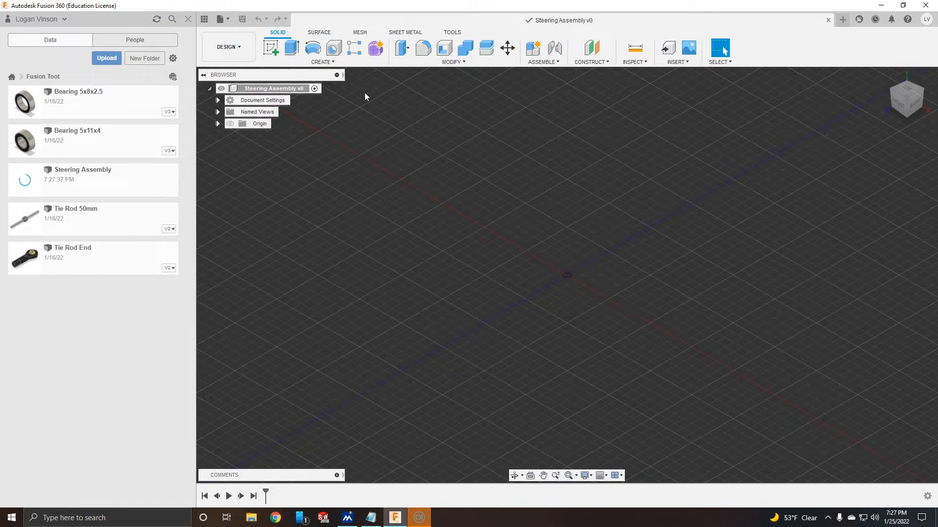
Insert Bearing 5x11x4 into the assembly, rotated -90 degrees about X so it lies flat, and shift it upward.
scroll(690, 232, "down", 3)
middle_click_drag(712, 237, 612, 237)
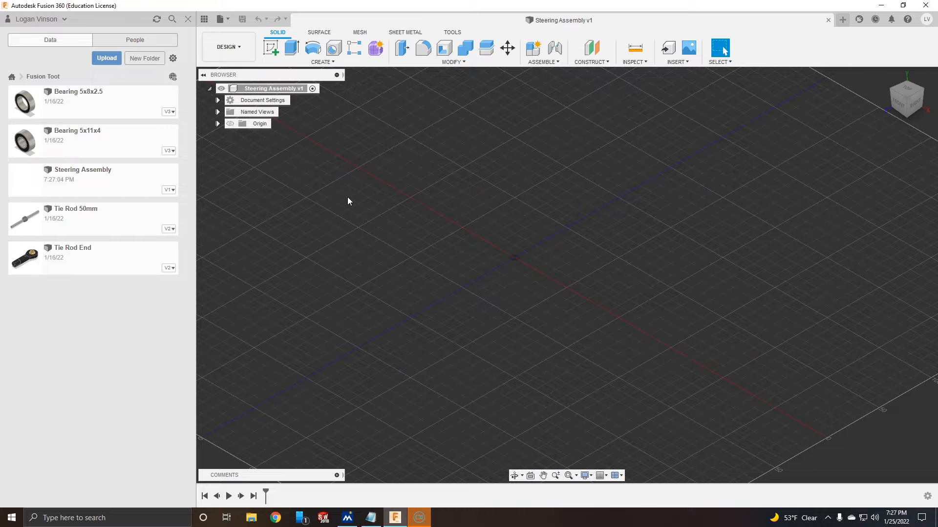
left_click_drag(83, 150, 505, 268)
scroll(609, 278, "up", 2)
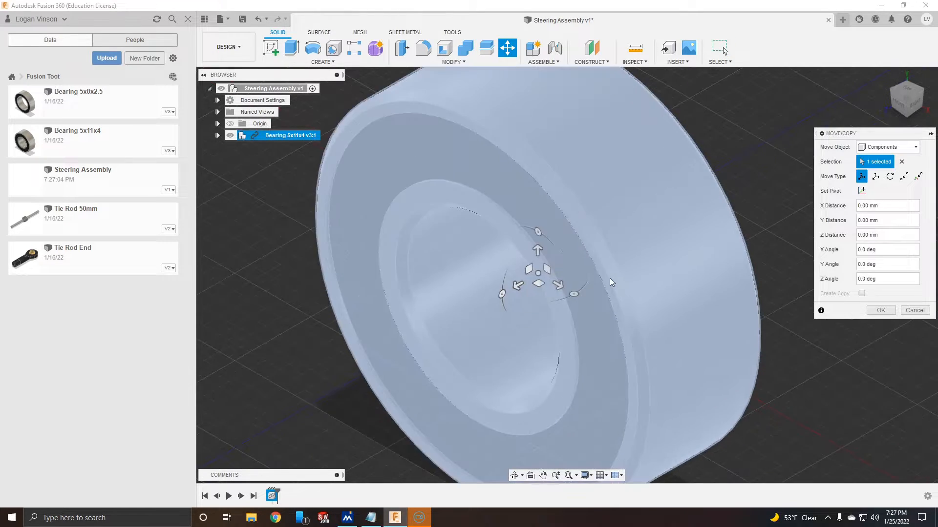
scroll(609, 277, "down", 5)
left_click_drag(559, 296, 595, 235)
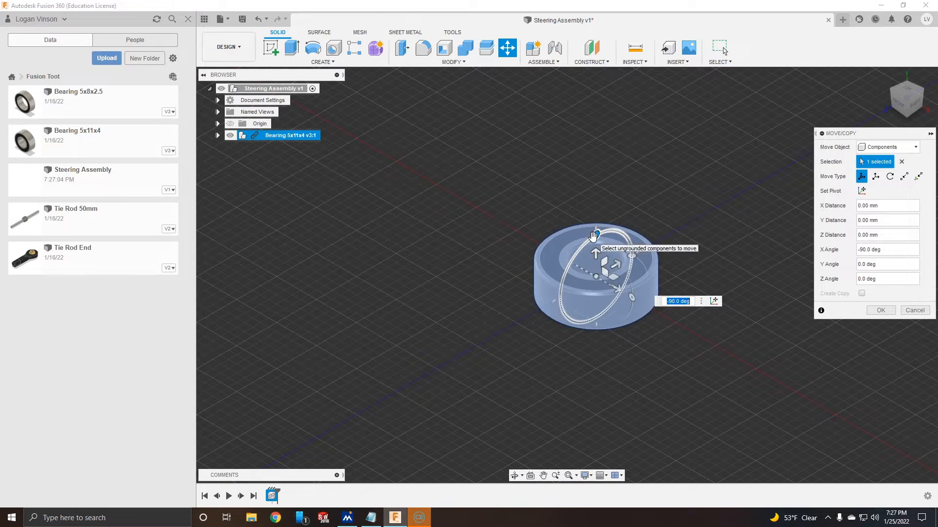
middle_click_drag(509, 335, 480, 307, "shift")
left_click_drag(563, 208, 562, 186)
middle_click_drag(522, 216, 438, 207, "shift")
key("Return")
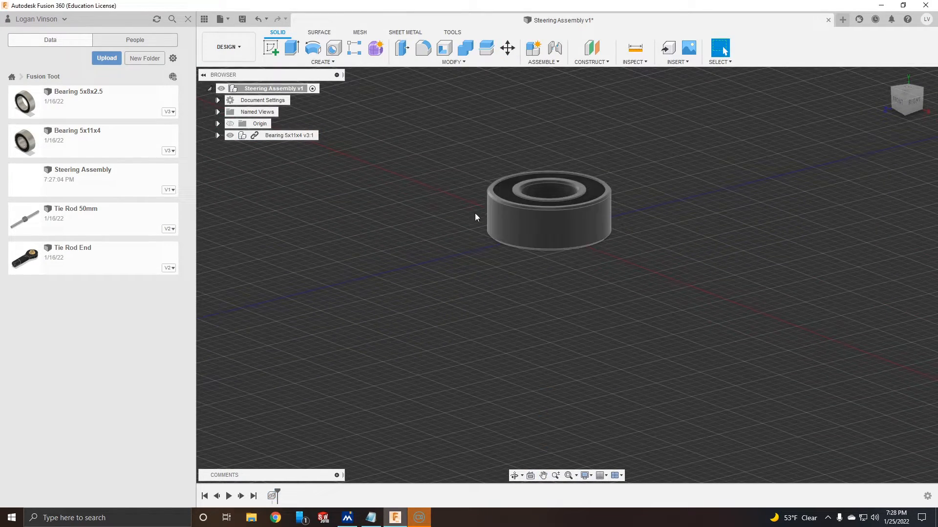
Create a copy of the 5x11x4 bearing moved straight up so it stacks on top of the original.
right_click(289, 135)
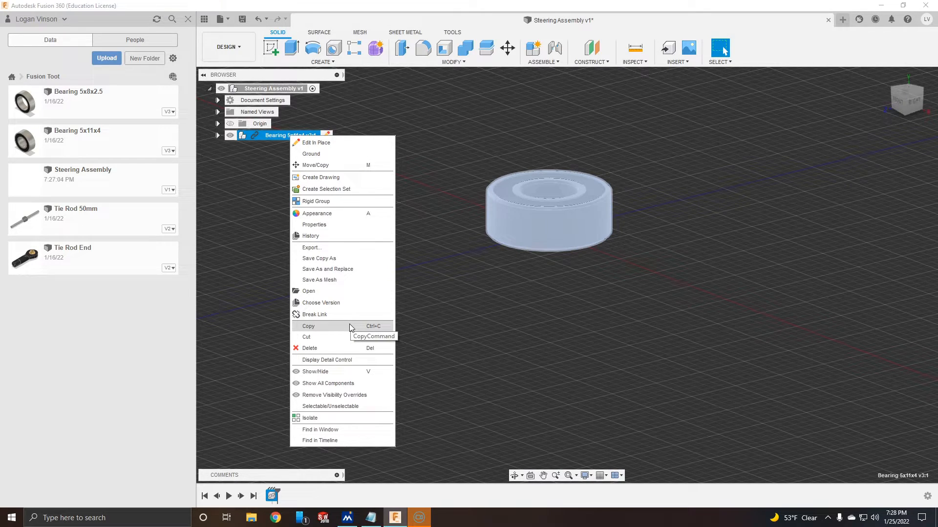
left_click(332, 166)
scroll(527, 219, "down", 2)
middle_click_drag(485, 223, 513, 257)
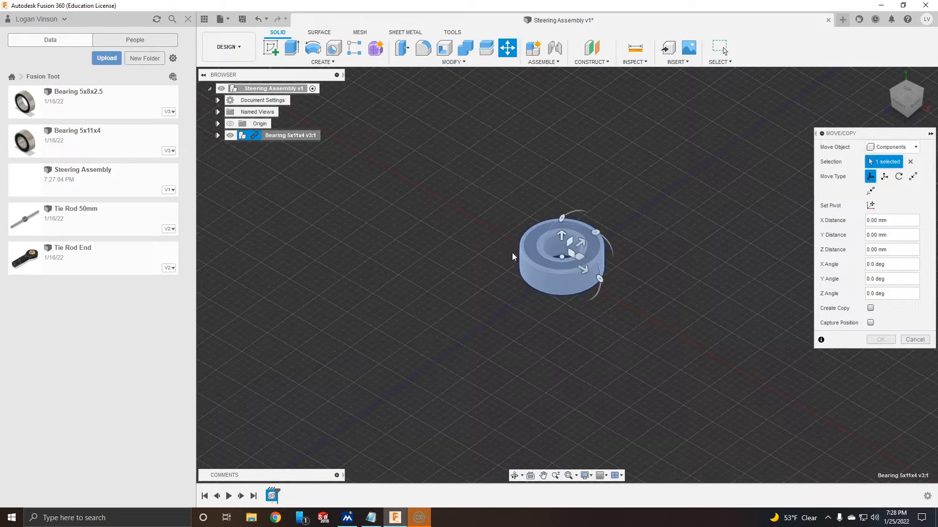
left_click(871, 308)
left_click_drag(564, 236, 562, 211)
left_click(881, 310)
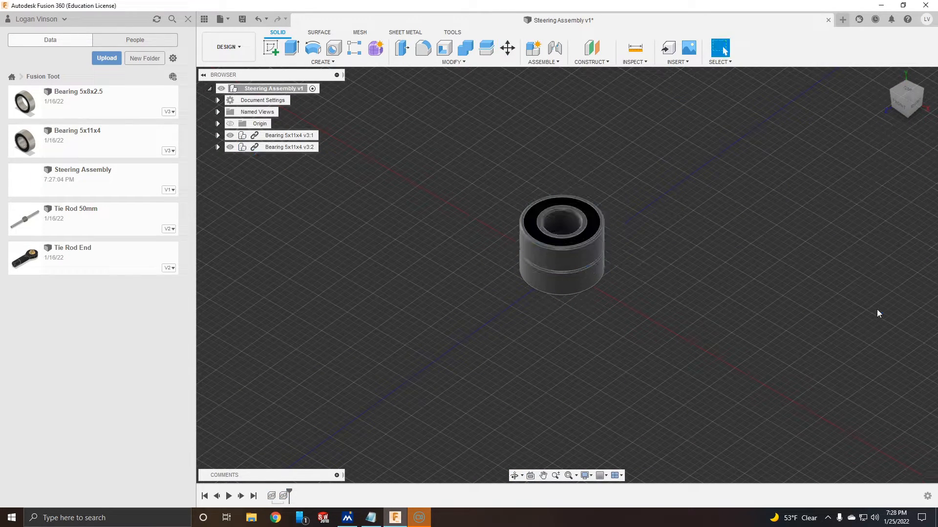
Create another copy of the original lower bearing, moved horizontally away from the stacked pair.
right_click(291, 137)
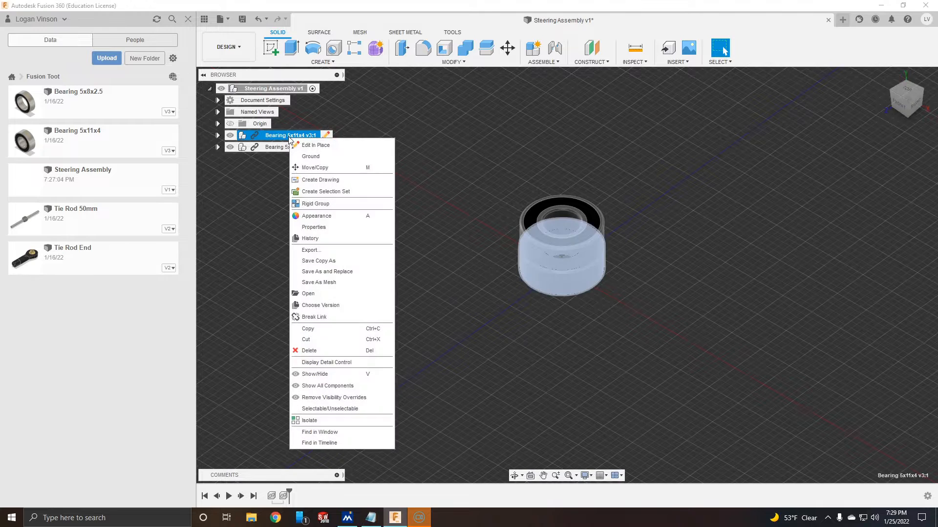
left_click(337, 168)
left_click(870, 308)
left_click_drag(578, 255, 434, 195)
left_click(880, 310)
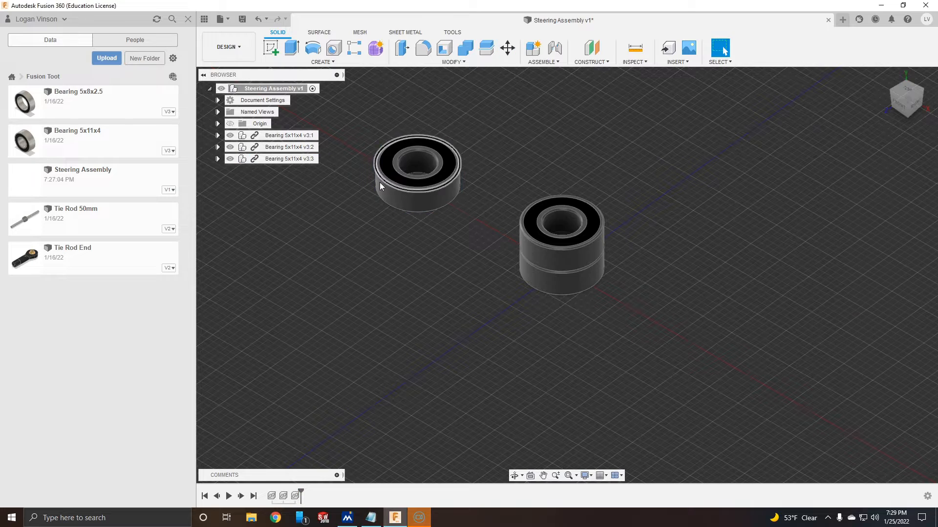
Create a copy of the separate 5x11x4 bearing moved 4 mm straight up to form a second stacked pair.
right_click(288, 159)
left_click(311, 192)
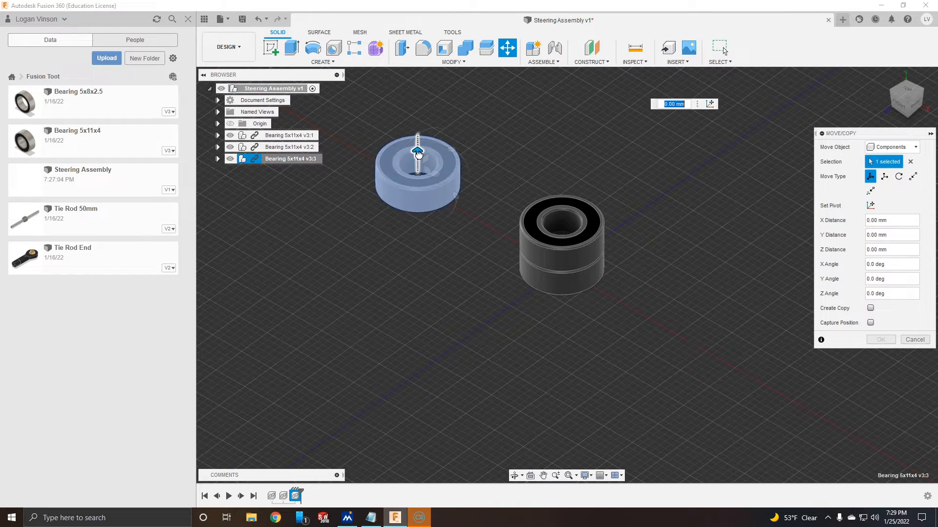
left_click(870, 308)
left_click_drag(417, 152, 417, 131)
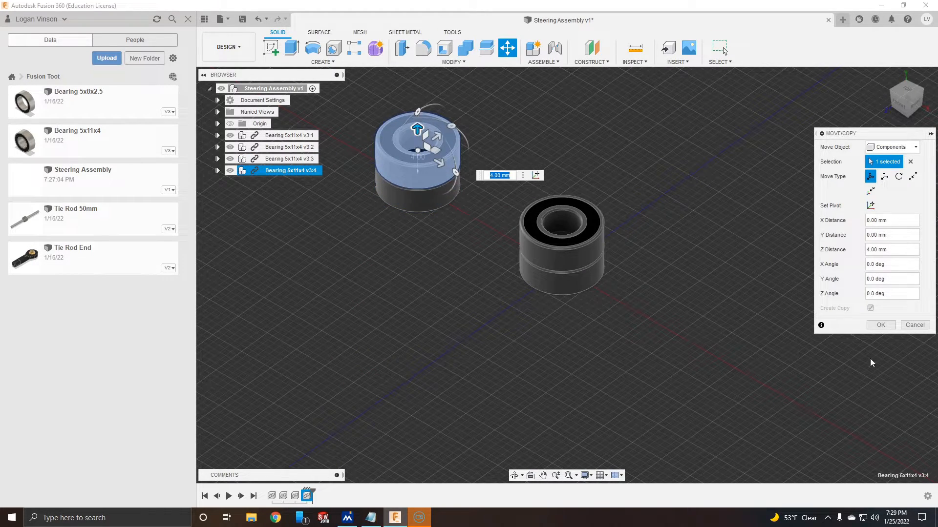
left_click(879, 325)
Insert Tie Rod End into the assembly and place it to the right of the bearing stacks with its shank pointing outward.
scroll(521, 300, "down", 2)
middle_click_drag(521, 300, 506, 326, "shift")
middle_click_drag(506, 326, 562, 352, "shift")
left_click_drag(84, 257, 644, 257)
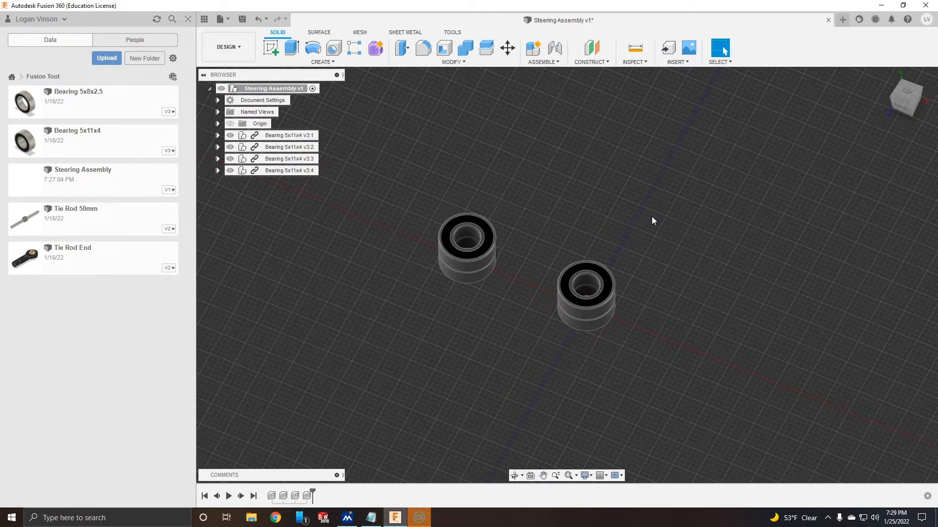
scroll(774, 295, "down", 3)
middle_click_drag(775, 295, 491, 295)
left_click_drag(473, 283, 477, 192)
left_click_drag(454, 275, 609, 264)
middle_click_drag(532, 306, 649, 324, "shift")
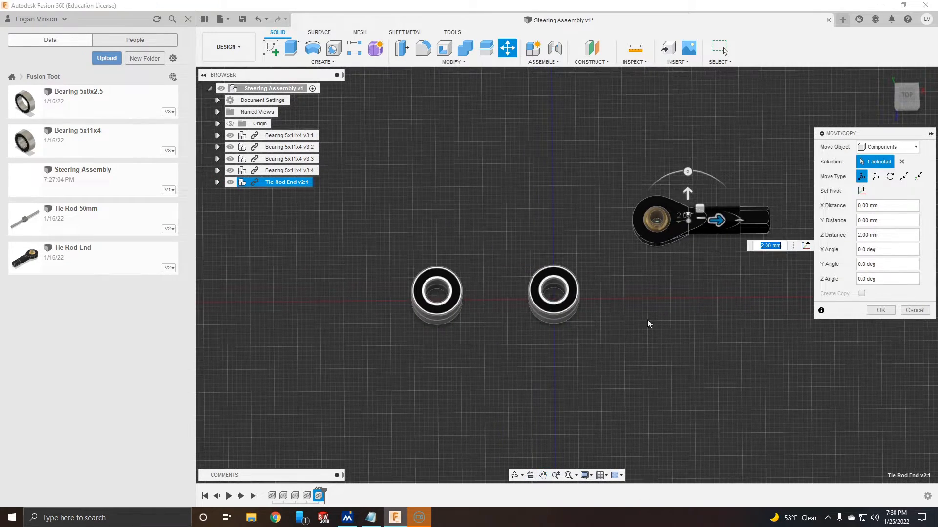
left_click(881, 310)
Create a copy of the tie rod end, turned around and moved to the opposite side of the bearings.
right_click(289, 183)
left_click(314, 213)
left_click(861, 293)
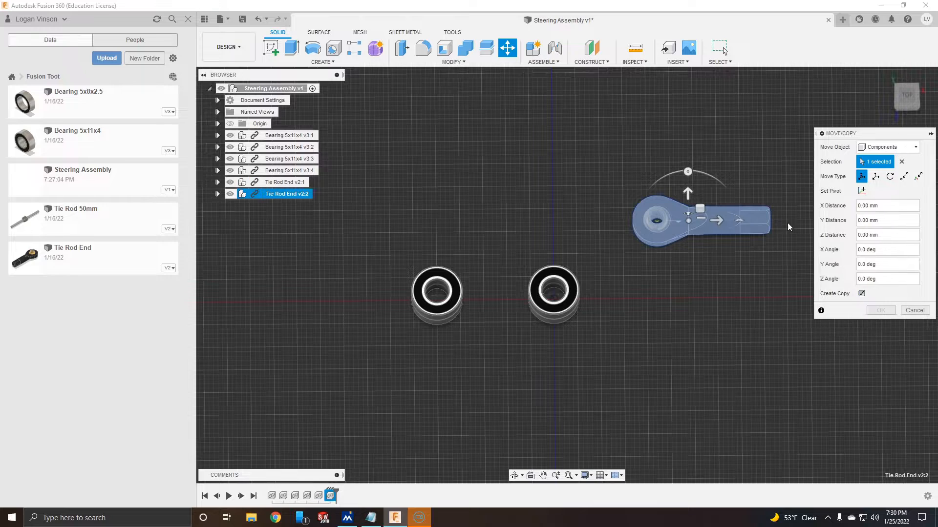
left_click_drag(688, 172, 692, 274)
left_click_drag(657, 220, 280, 222)
left_click(886, 313)
Insert Tie Rod 50mm, rotate it to line up with the right tie rod end, and place it just beyond the shank.
scroll(538, 259, "down", 3)
middle_click_drag(464, 244, 559, 245)
left_click_drag(118, 216, 769, 240)
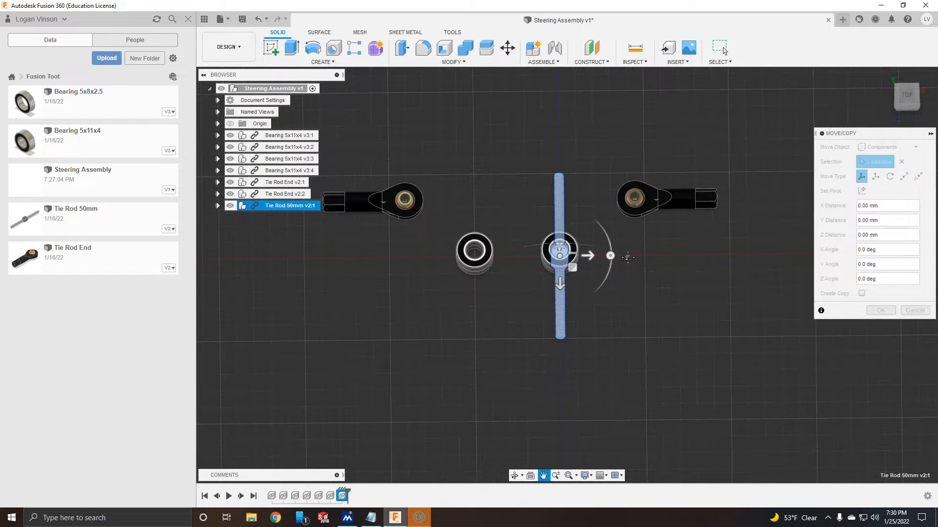
left_click_drag(594, 259, 766, 249)
middle_click_drag(774, 304, 686, 323)
left_click_drag(670, 266, 718, 210)
left_click(881, 310)
Create a copy of the 50 mm tie rod moved -170 mm in Z, beyond the left tie rod end's shank.
middle_click_drag(539, 278, 739, 297)
right_click(283, 205)
left_click(870, 308)
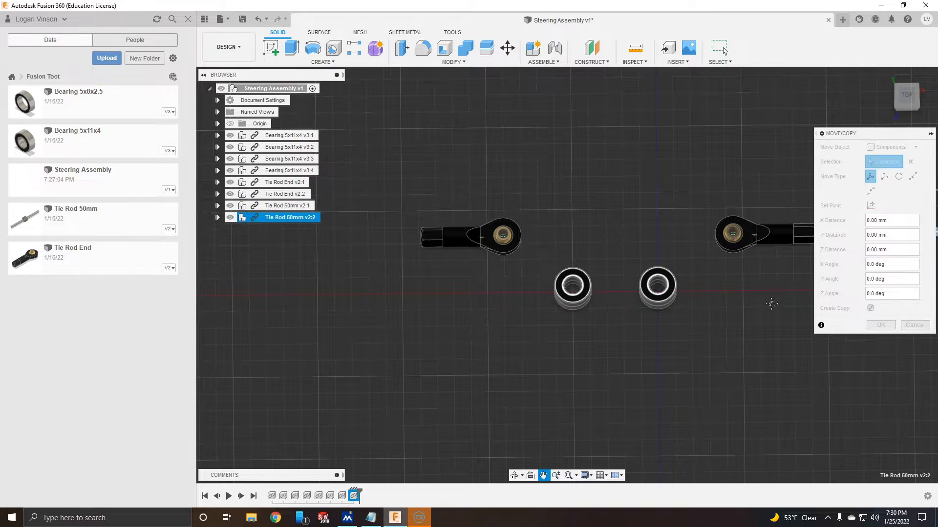
middle_click_drag(770, 303, 605, 316)
left_click_drag(773, 244, 446, 249)
middle_click_drag(445, 250, 725, 258)
left_click_drag(724, 256, 468, 258)
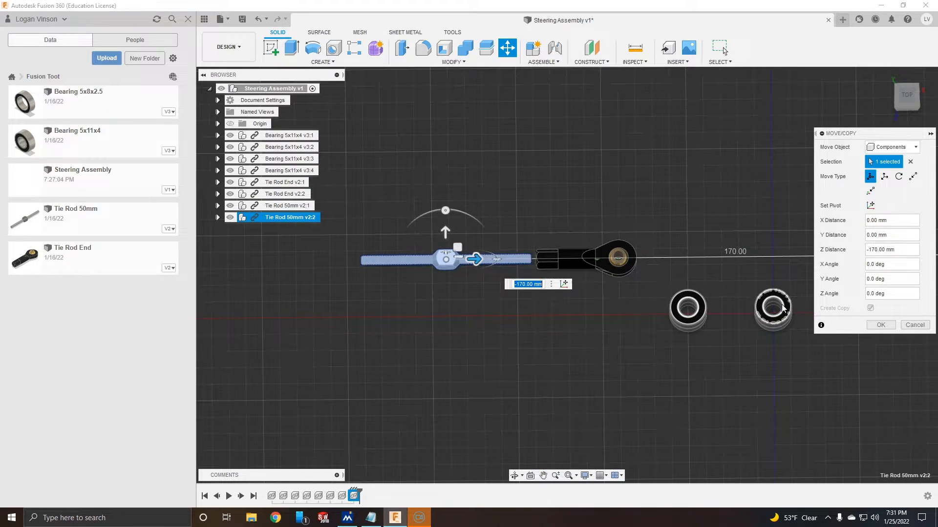
key("Return")
Create a copy of the right tie rod end, rotated -180 degrees about Y and moved to the outer end of the right tie rod.
mouse_move(510, 325)
middle_mouse_down("shift")
mouse_move(513, 273)
mouse_move(581, 271)
mouse_move(513, 313)
middle_mouse_up("shift")
middle_click_drag(904, 317, 596, 307)
right_click(286, 182)
left_click(322, 211)
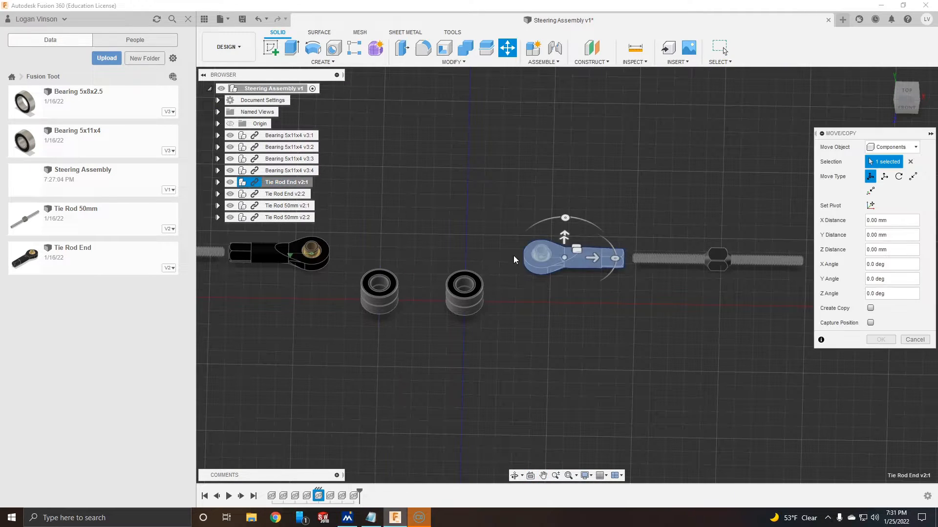
left_click_drag(620, 269, 559, 300)
left_click(870, 308)
middle_click_drag(531, 276, 358, 276)
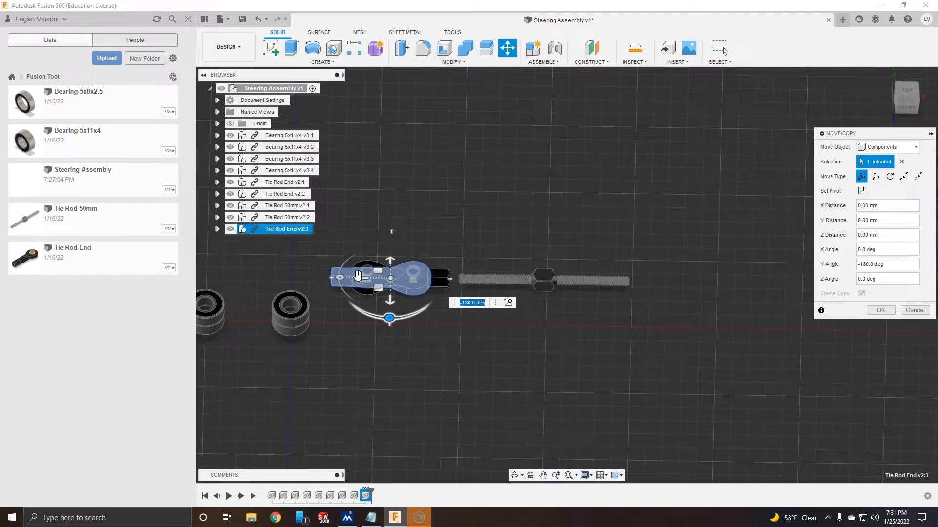
left_click_drag(358, 276, 671, 289)
left_click(874, 310)
Create a copy of the left tie rod end, turned around and moved -85 mm in Z to the outer end of the left tie rod.
middle_click_drag(422, 334, 855, 347)
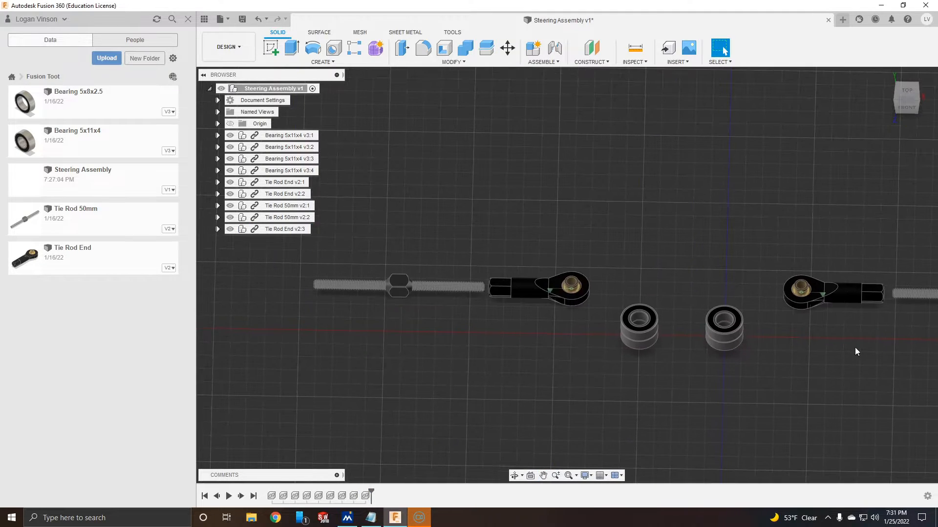
right_click(275, 194)
left_click(317, 225)
left_click(870, 308)
left_click_drag(547, 328, 544, 247)
middle_click_drag(428, 327, 597, 327)
left_click_drag(744, 293, 449, 288)
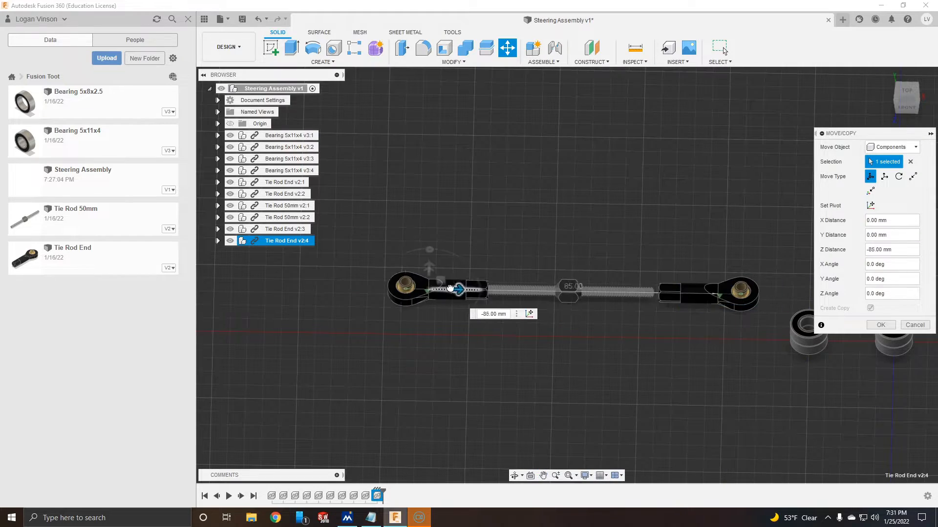
left_click(886, 328)
Join the right inner tie rod end's bore face to the facing end of the right tie rod with a revolute joint about the Z axis.
scroll(683, 339, "down", 1)
middle_click_drag(773, 371, 364, 354)
middle_click_drag(757, 338, 629, 200, "shift")
scroll(630, 205, "up", 10)
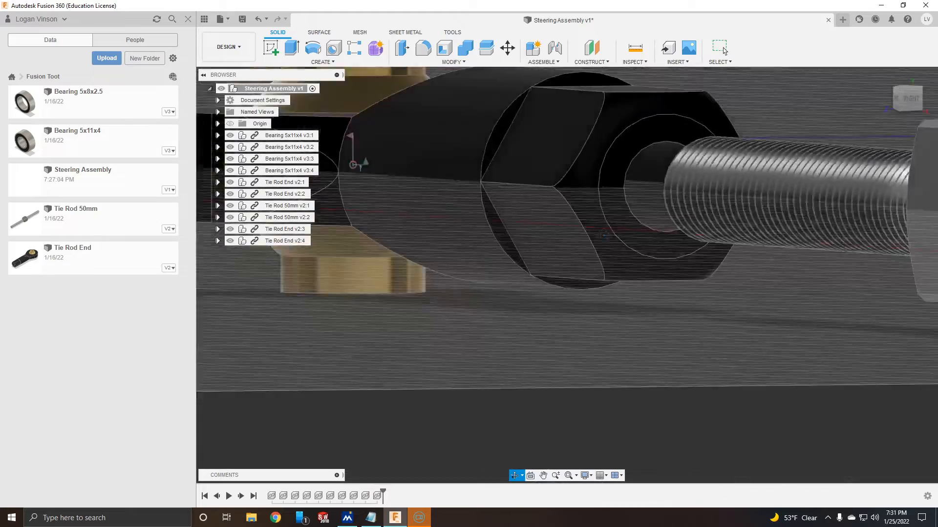
middle_click_drag(604, 235, 638, 230, "shift")
left_click(659, 166)
left_click(651, 148, "ctrl")
scroll(683, 170, "down", 5)
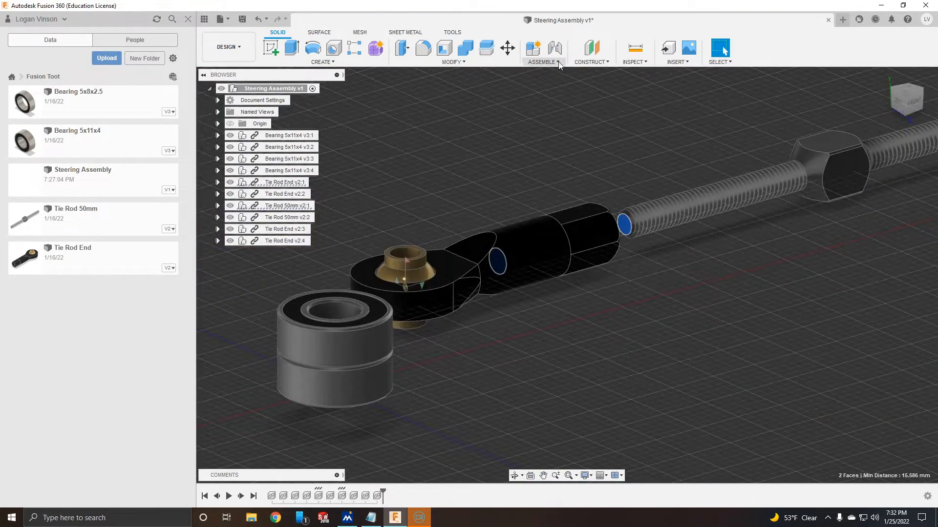
left_click(554, 49)
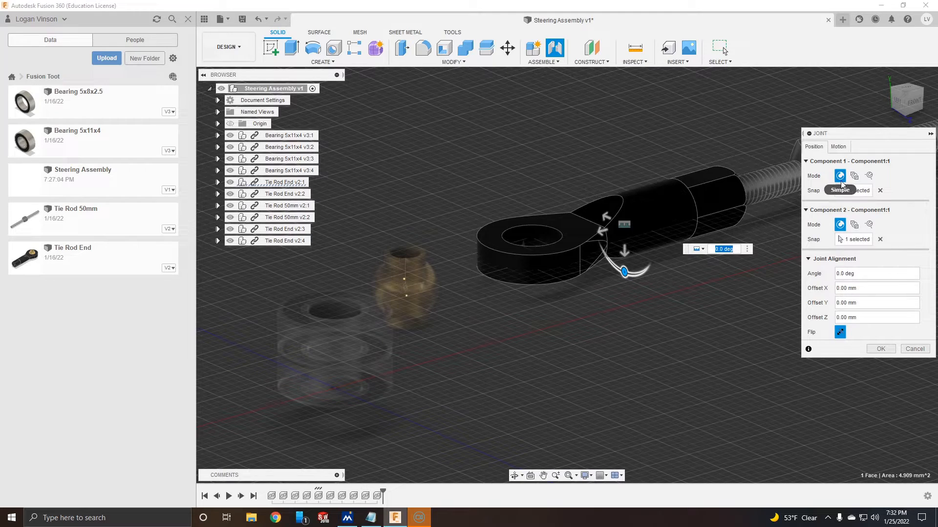
left_click(838, 147)
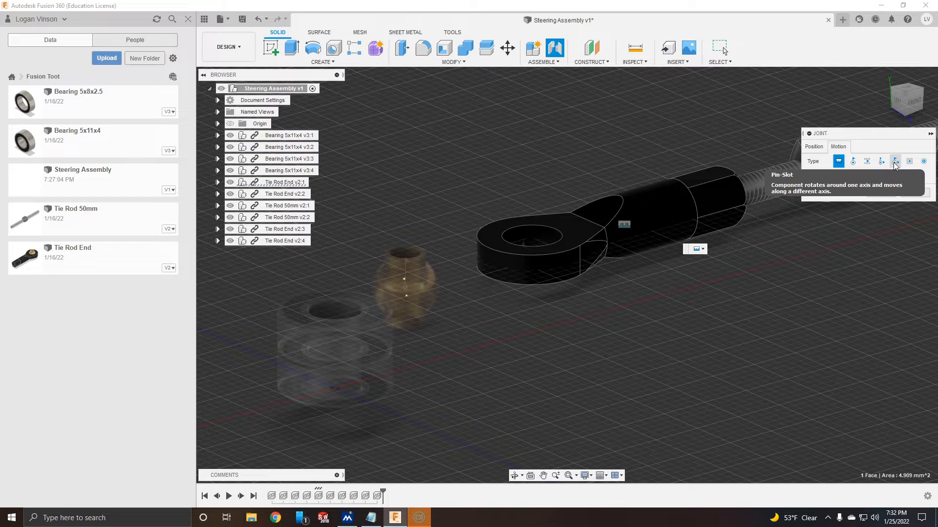
left_click(853, 161)
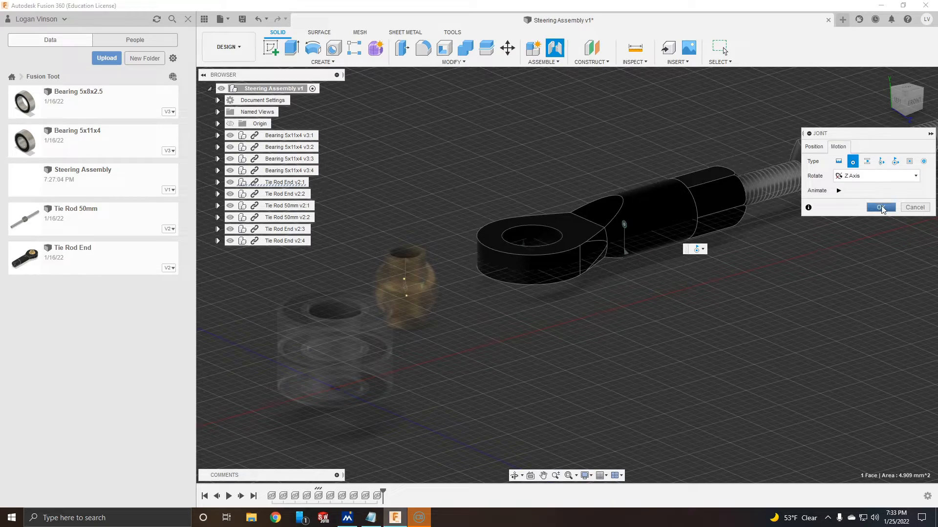
left_click(881, 209)
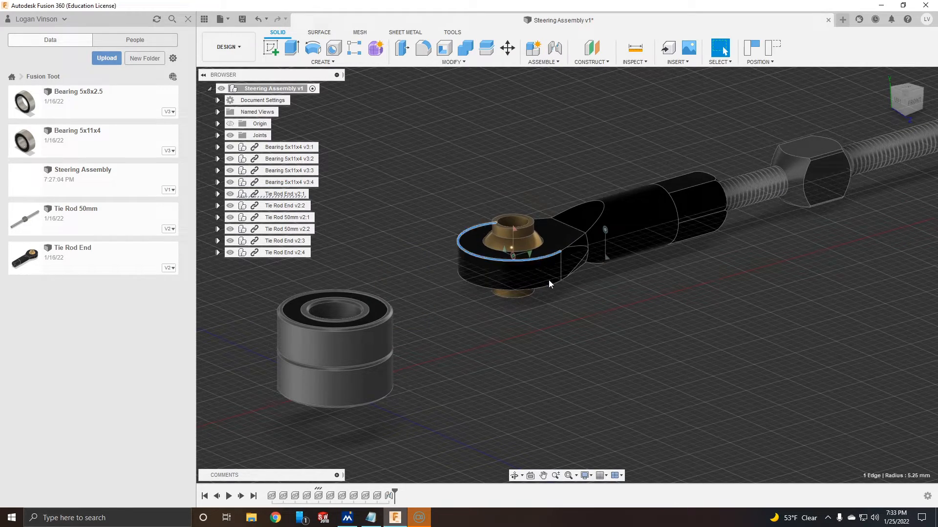
Add a joint between the outer end face of the right tie rod and the bore face of its outer tie rod end.
middle_click_drag(549, 280, 820, 234, "shift")
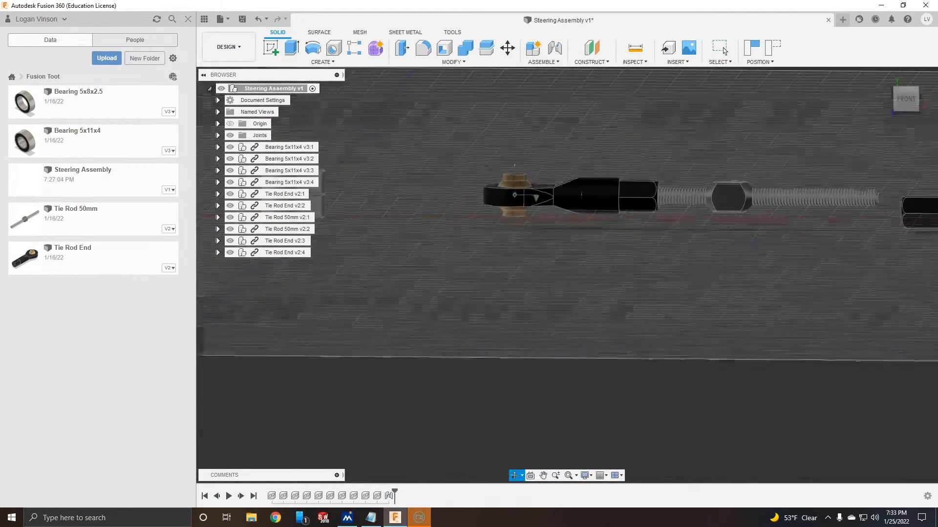
middle_click_drag(753, 239, 754, 258, "shift")
scroll(855, 229, "down", 1)
scroll(861, 229, "up", 5)
middle_click_drag(861, 234, 840, 306)
left_click(717, 254)
scroll(718, 254, "down", 1)
scroll(727, 272, "up", 4)
left_click(698, 228)
left_click(755, 289)
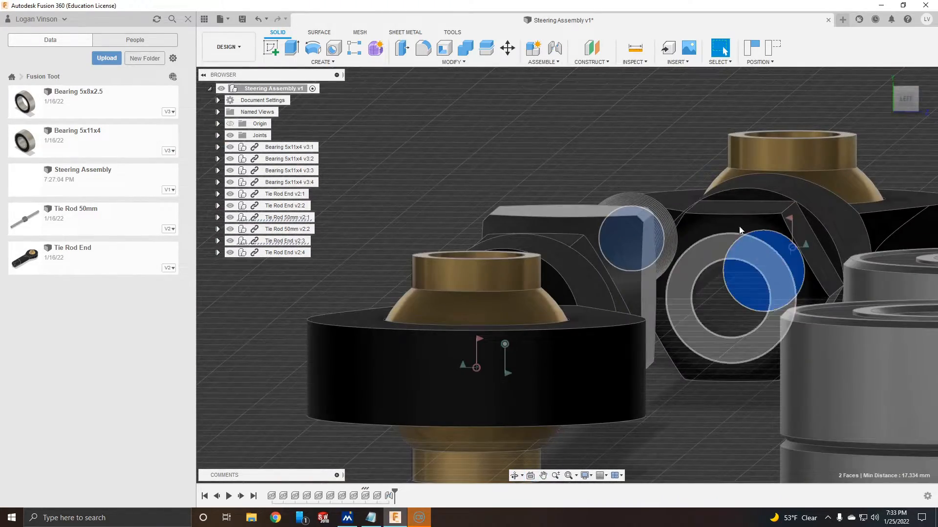
key("j")
left_click(847, 140)
left_click(892, 198)
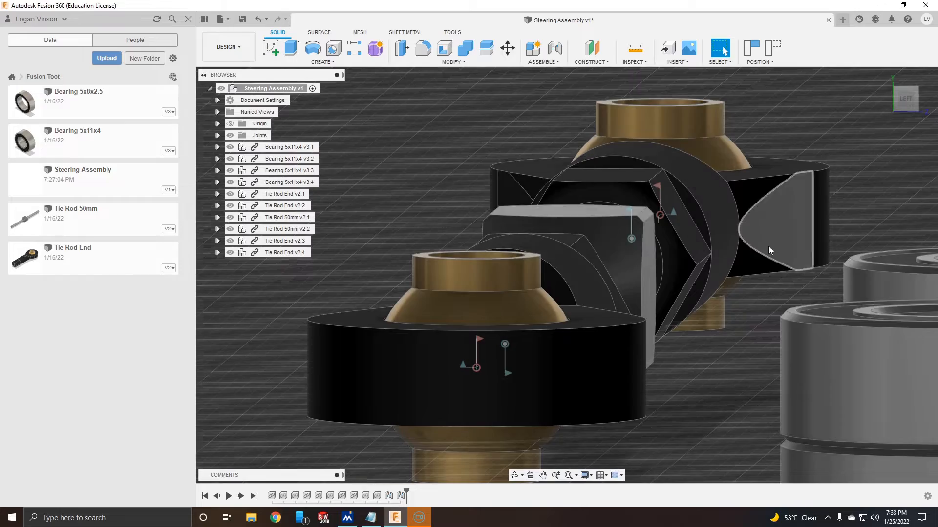
Add a joint between the left inner tie rod end's bore face and the facing end of the left tie rod.
scroll(768, 247, "down", 3)
middle_click_drag(769, 247, 869, 227, "shift")
scroll(635, 288, "down", 3)
mouse_move(567, 263)
left_mouse_down()
mouse_move(538, 256)
mouse_move(581, 262)
left_mouse_up()
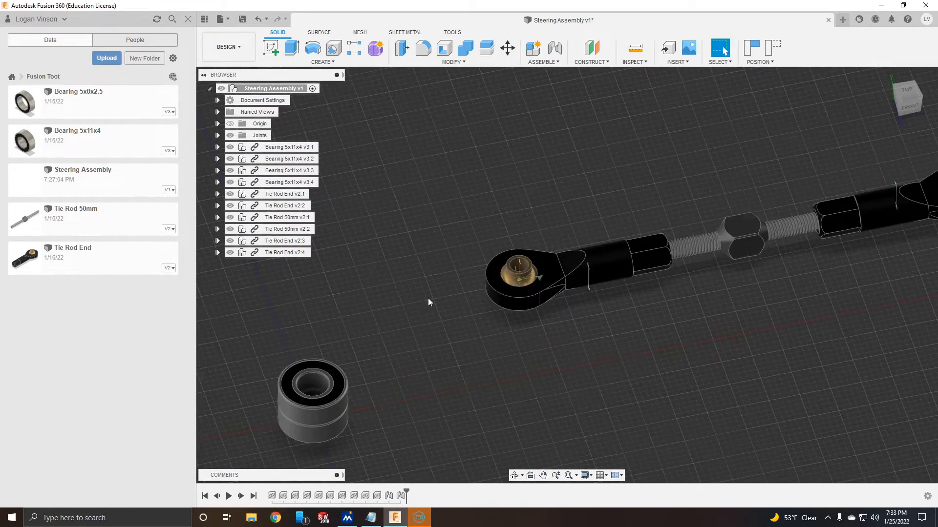
scroll(428, 299, "down", 3)
middle_click_drag(429, 299, 810, 229)
scroll(552, 284, "up", 6)
middle_click_drag(551, 284, 326, 303)
scroll(649, 223, "up", 5)
left_click(650, 223)
scroll(649, 224, "down", 5)
left_click(554, 47)
key("Return")
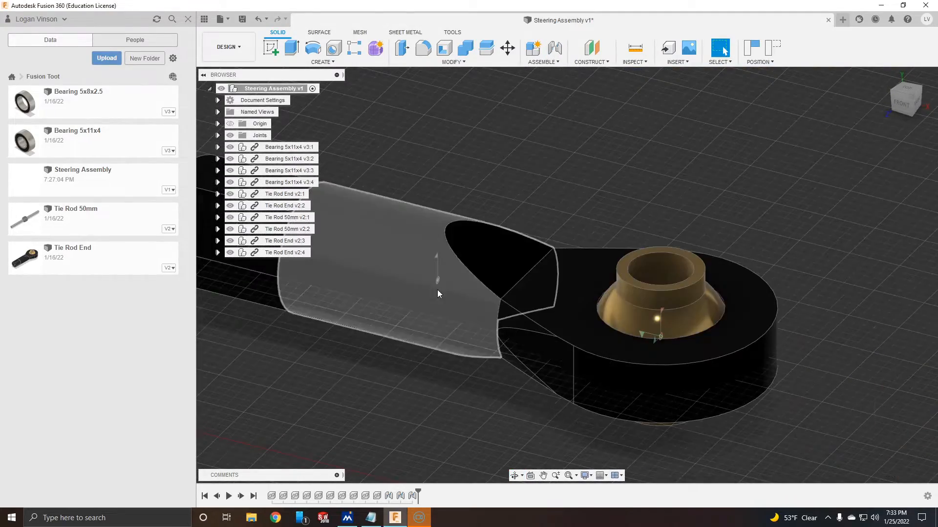
Add a joint between the outer end face of the left tie rod and the bore face of its outer tie rod end.
scroll(438, 289, "down", 4)
middle_click_drag(293, 254, 562, 288)
middle_click_drag(694, 283, 578, 239, "shift")
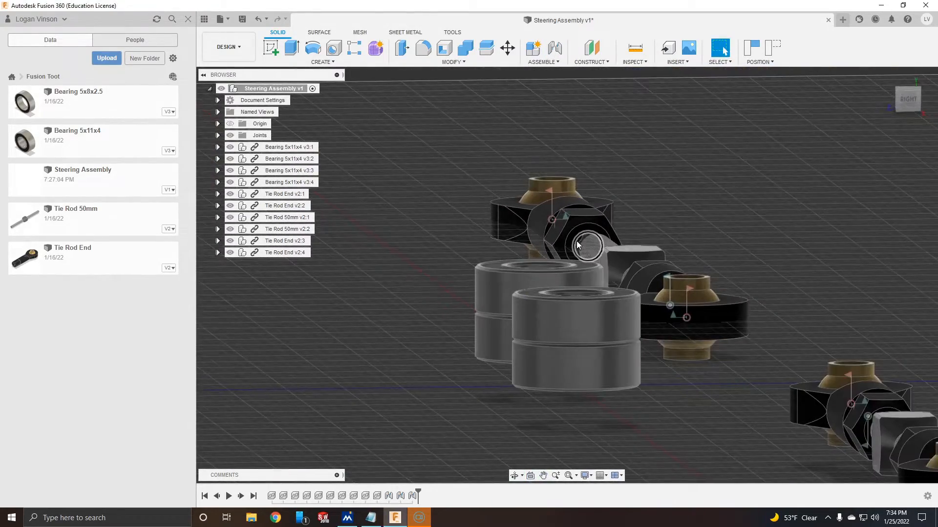
scroll(579, 239, "up", 7)
left_click(578, 239)
middle_click_drag(614, 267, 473, 313, "shift")
left_click(472, 312, "ctrl")
key("j")
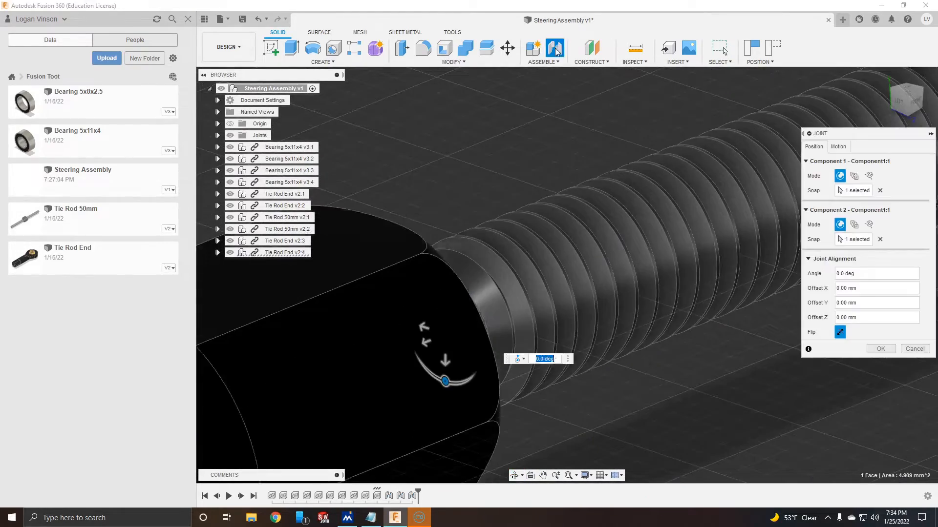
left_click(881, 349)
scroll(881, 350, "down", 6)
middle_click_drag(830, 350, 723, 415, "shift")
scroll(879, 298, "down", 4)
middle_click_drag(879, 298, 664, 329)
scroll(823, 311, "down", 4)
middle_click_drag(822, 312, 691, 283)
mouse_move(692, 282)
middle_mouse_down("shift")
mouse_move(696, 328)
mouse_move(695, 215)
mouse_move(688, 289)
middle_mouse_up("shift")
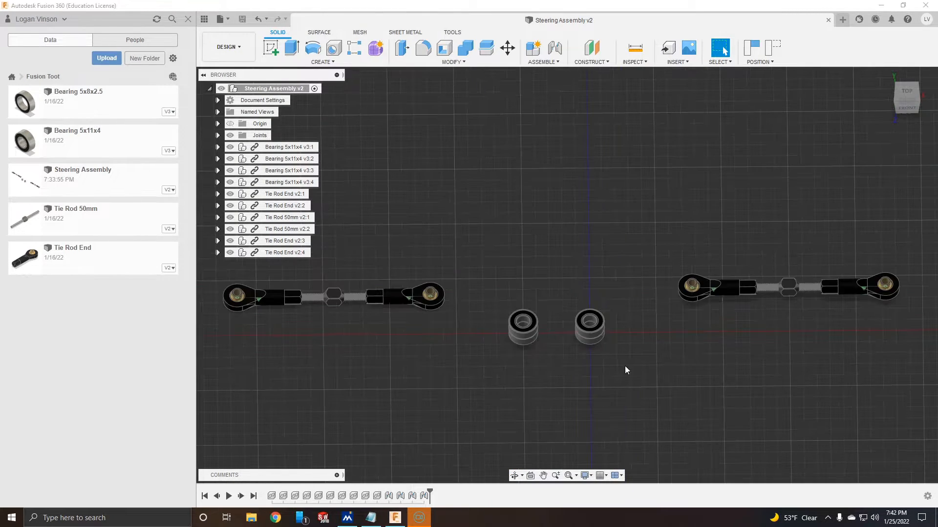
Move the upper bearing of both stacks straight up to leave equal gaps above the lower bearings.
middle_click_drag(625, 366, 551, 319, "shift")
scroll(651, 259, "up", 3)
key("m")
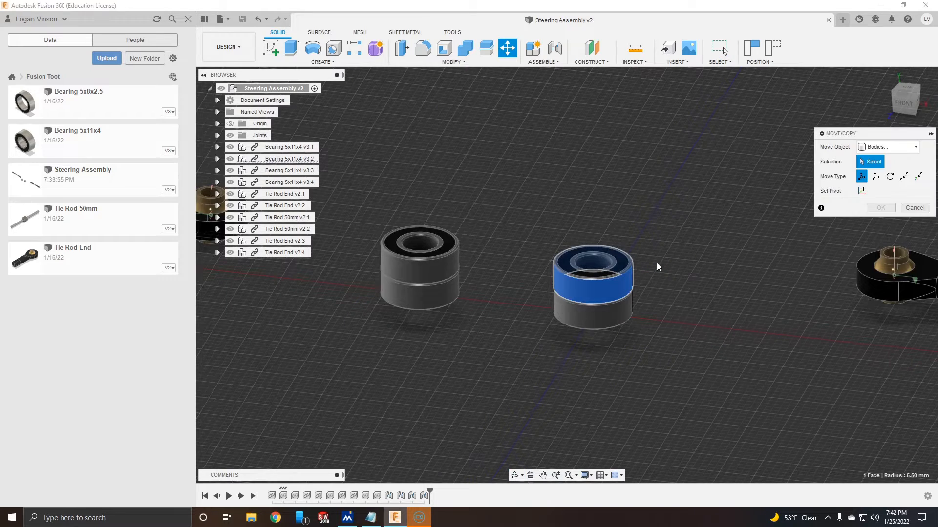
left_click(632, 266)
left_click_drag(592, 226, 607, 197)
left_click(418, 268)
left_click(880, 339)
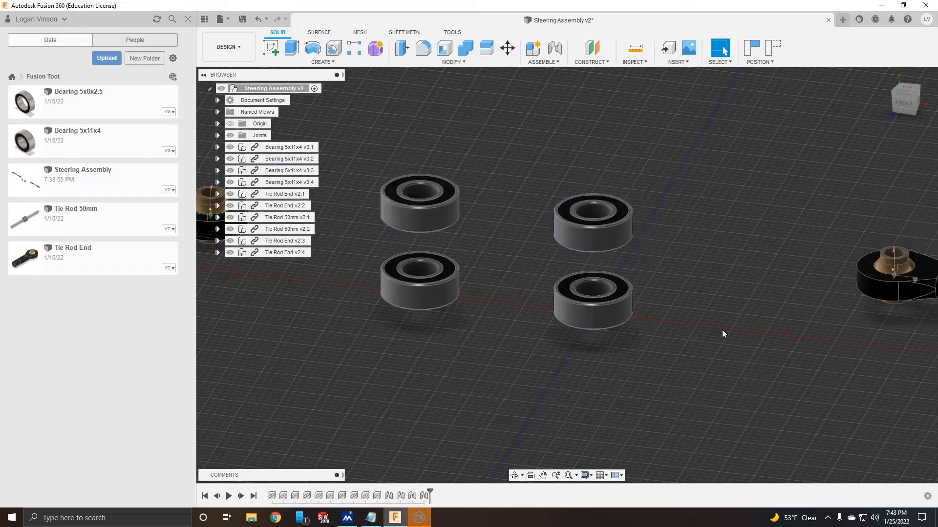
Create a new design and sketch a circle about 19.3 mm in diameter centered on the origin of the horizontal plane.
scroll(728, 332, "down", 2)
middle_click_drag(727, 332, 751, 355, "shift")
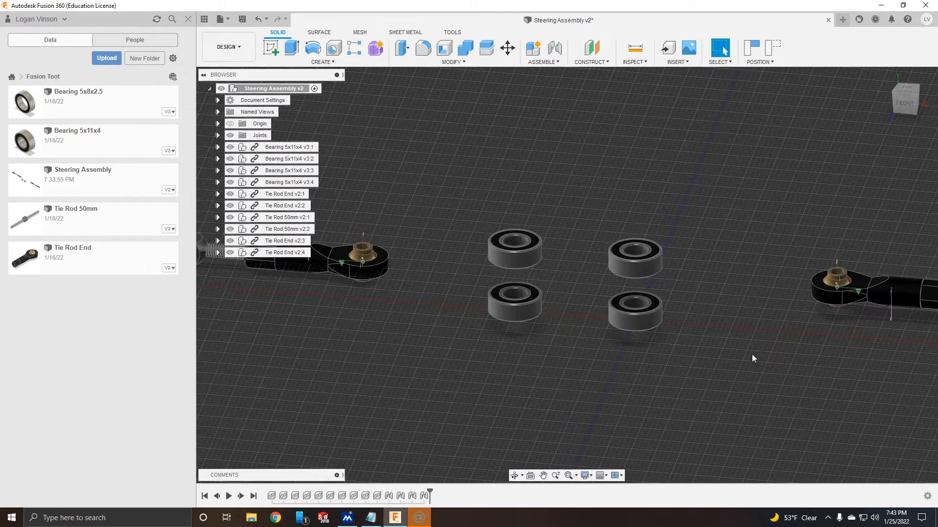
key("ctrl+n")
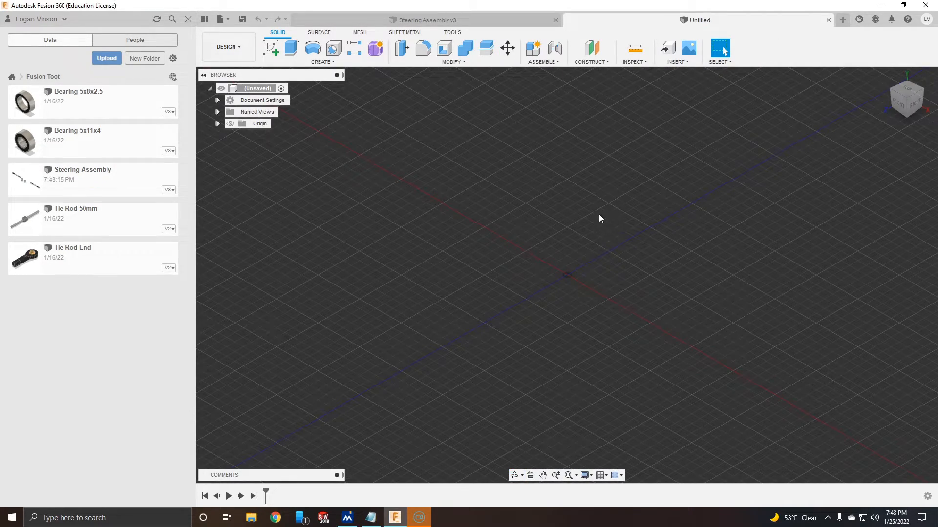
key("s")
left_click(573, 295)
key("c")
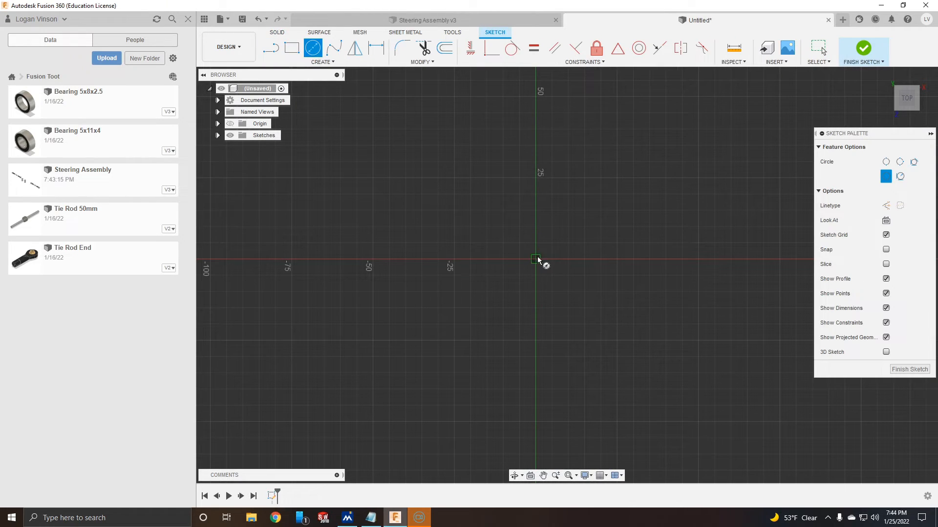
left_click(537, 291)
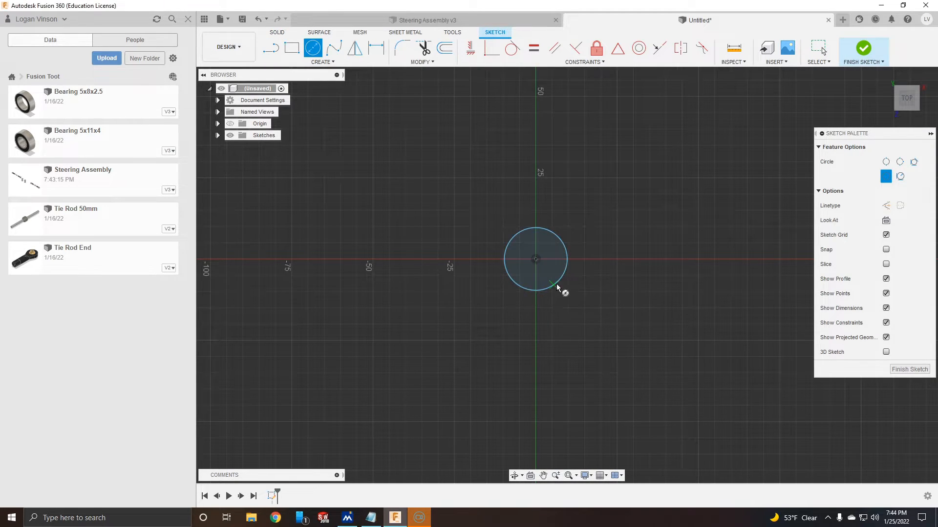
Set the circle's diameter to 11.1 mm.
scroll(561, 259, "up", 1)
key("d")
left_click(559, 233)
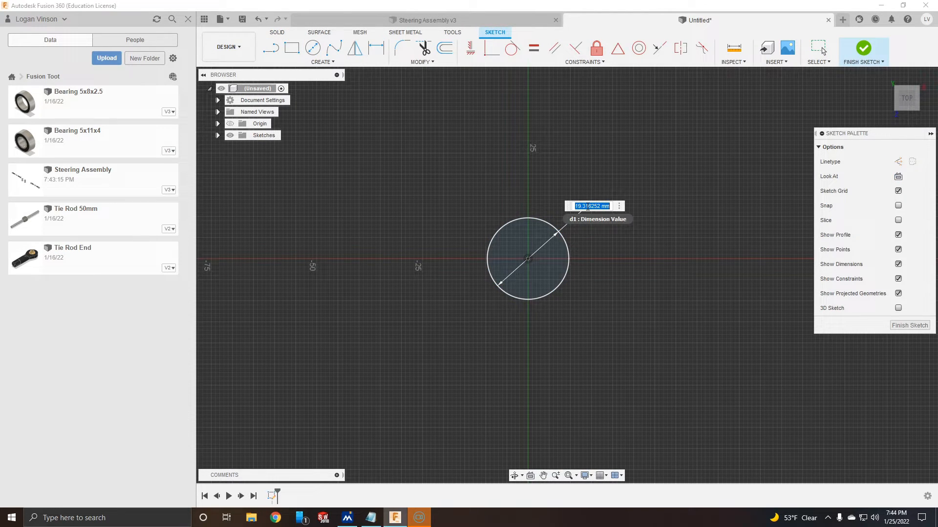
type("11.1")
key("Return")
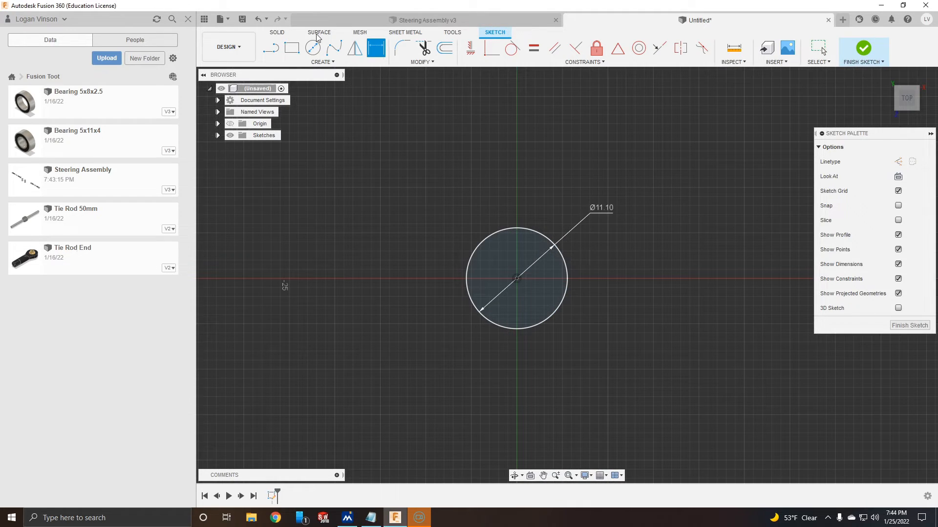
Draw a larger circle concentric with the 11.1 mm circle and set the radial gap between them to 3 mm.
key("c")
left_click(516, 278)
left_click(376, 48)
left_click(566, 273)
left_click(587, 278)
left_click(640, 278)
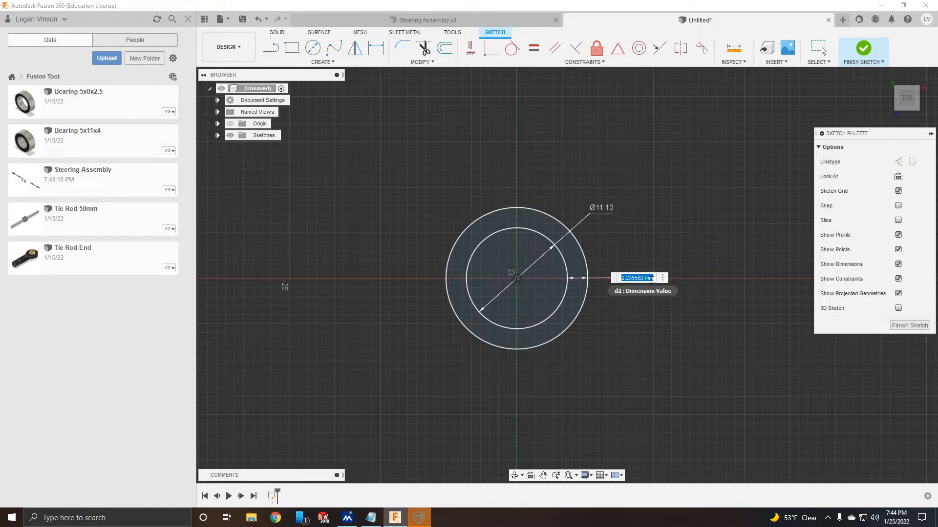
type("2.5")
key("Return")
Extrude the ring between the two circles by 4+4+8 mm as a new body.
key("e")
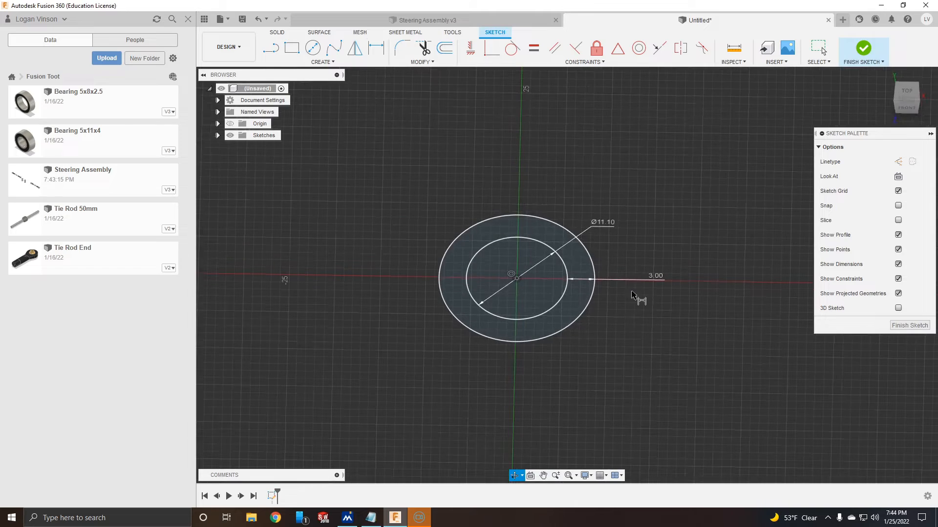
type("4+4+8")
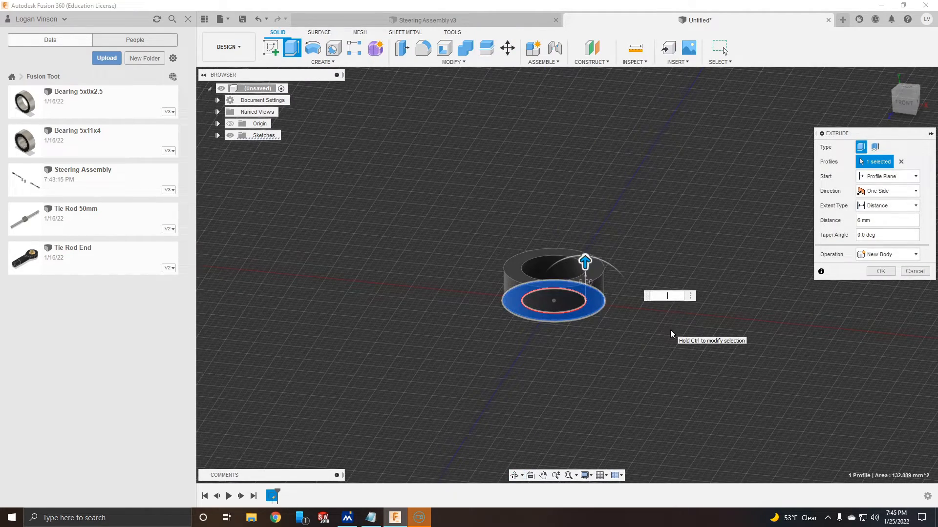
key("Return")
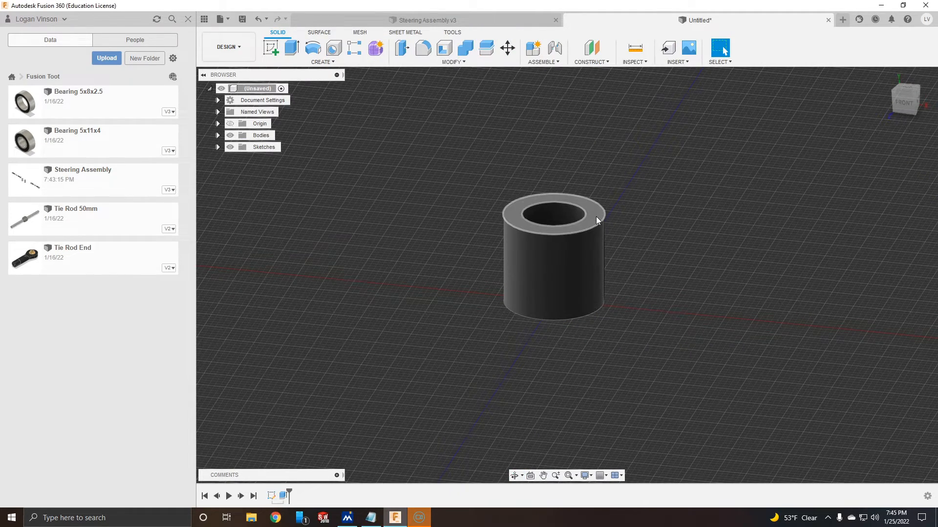
Start a sketch at the tube's base and draw a circle centered on the origin, slightly smaller than the bore.
left_click(271, 48)
left_click(588, 322)
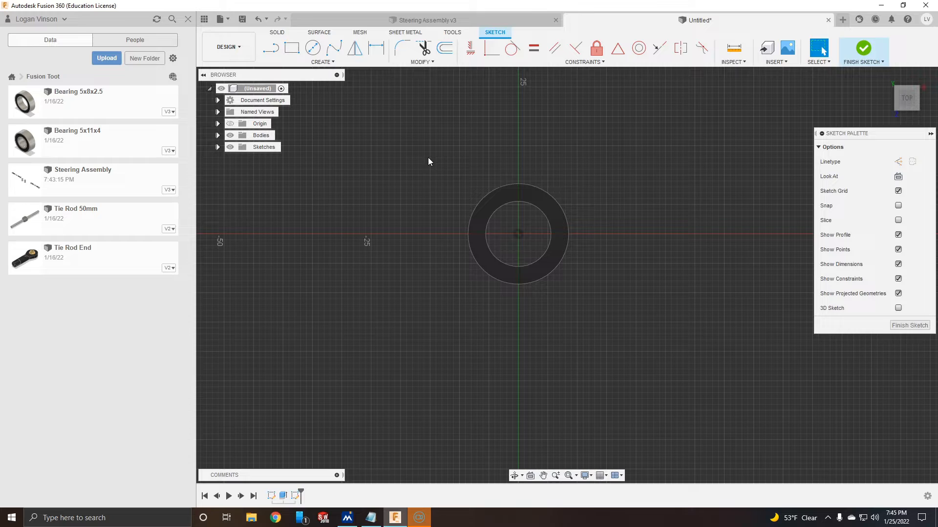
key("c")
left_click(520, 260)
scroll(522, 244, "up", 3)
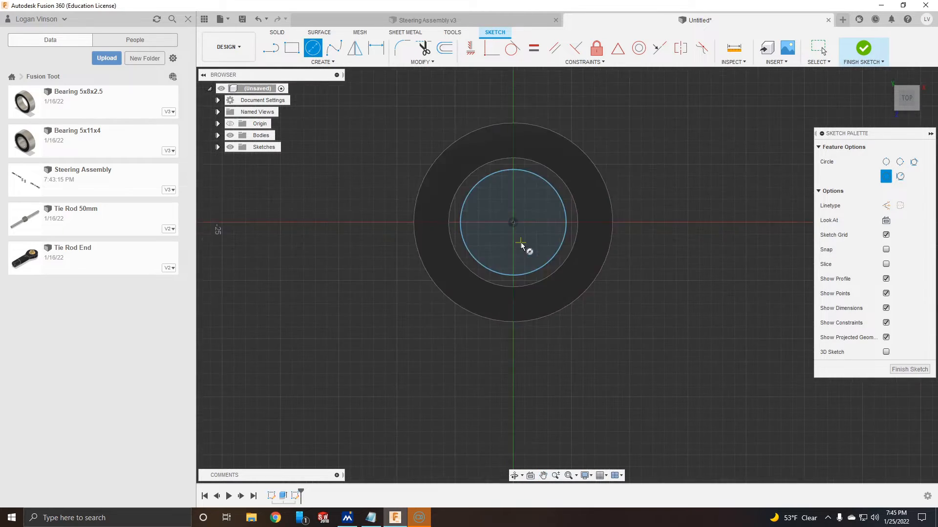
key("Escape")
key("Escape")
Project the tube's bore edge into the sketch and dimension its gap to the inner circle as 1 mm.
left_click(607, 198)
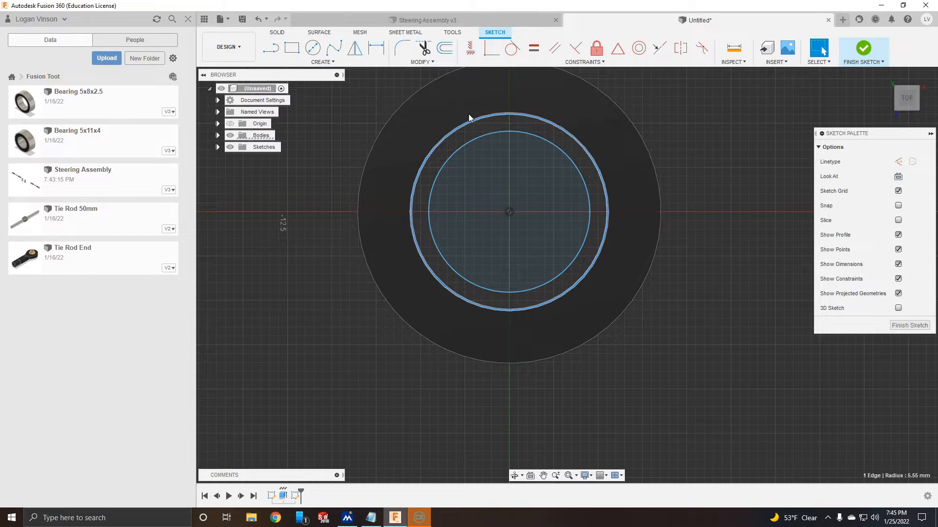
left_click(322, 61)
left_click(386, 236)
key("Return")
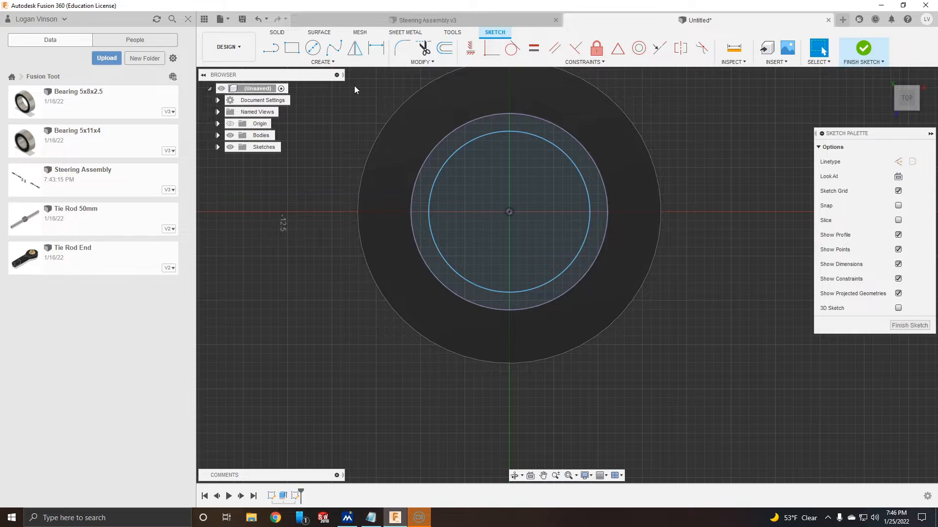
left_click(606, 217)
left_click(734, 211)
left_click(909, 325)
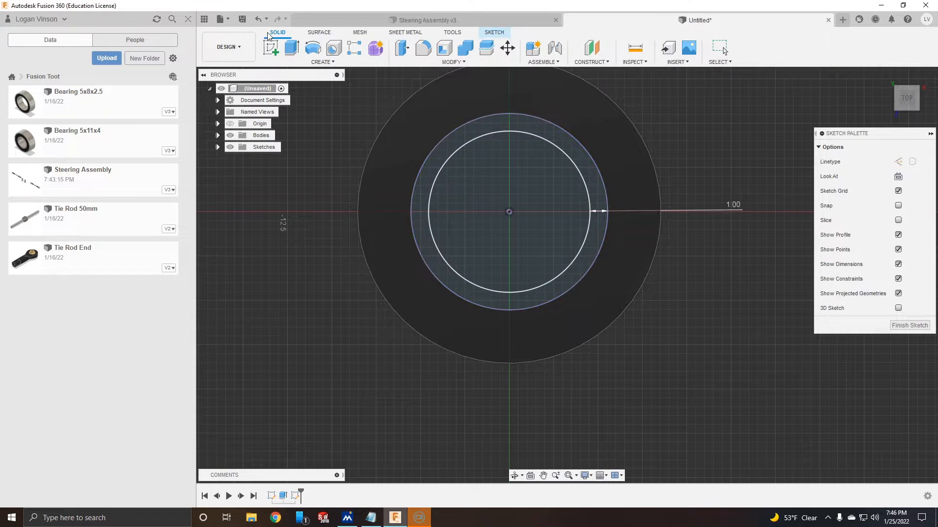
Set up an extrusion of the thin ring profile with a 4 mm start offset and the Join operation.
key("e")
left_click(909, 177)
left_click(885, 200)
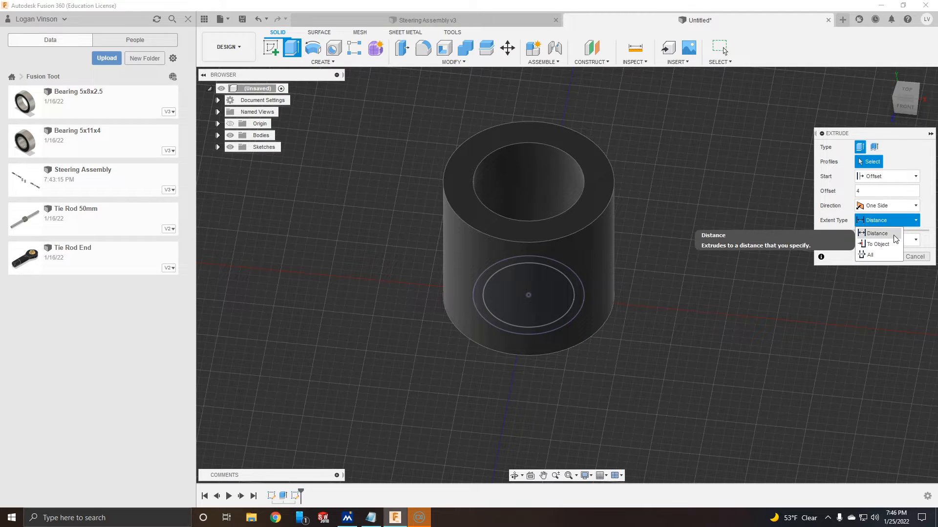
left_click(893, 235)
left_click(912, 240)
left_click(897, 251)
left_click(562, 231)
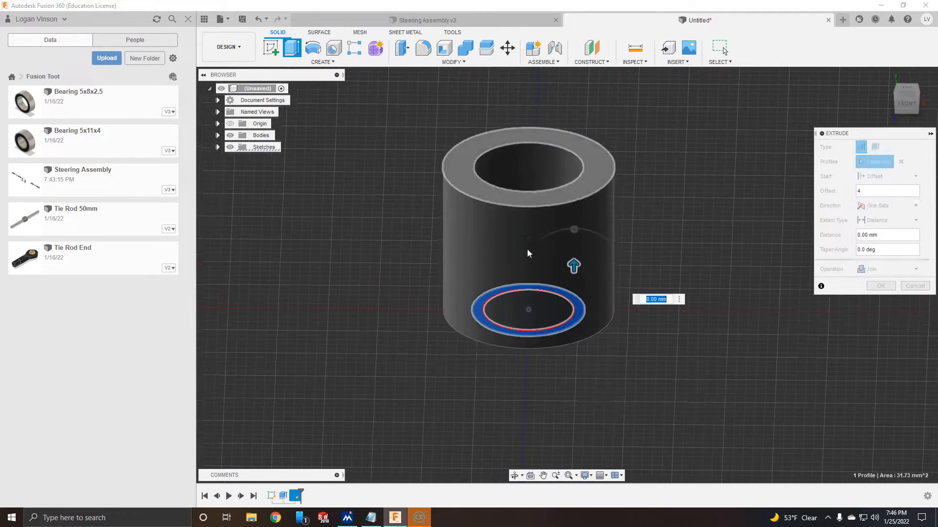
left_click_drag(577, 232, 576, 198)
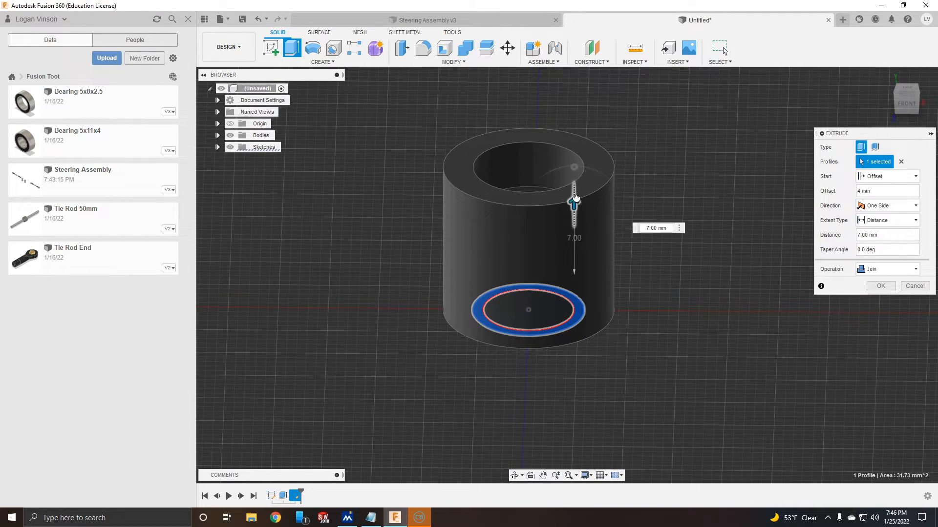
Extend the ring extrusion to the tube's top face with a -4 mm offset, forming the inner bearing shoulder.
left_click(879, 244)
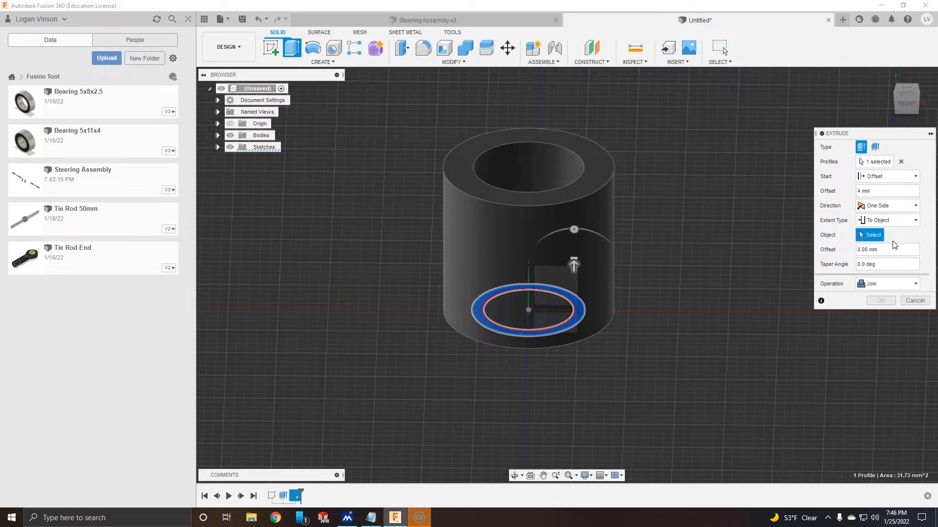
left_click(584, 156)
type("4")
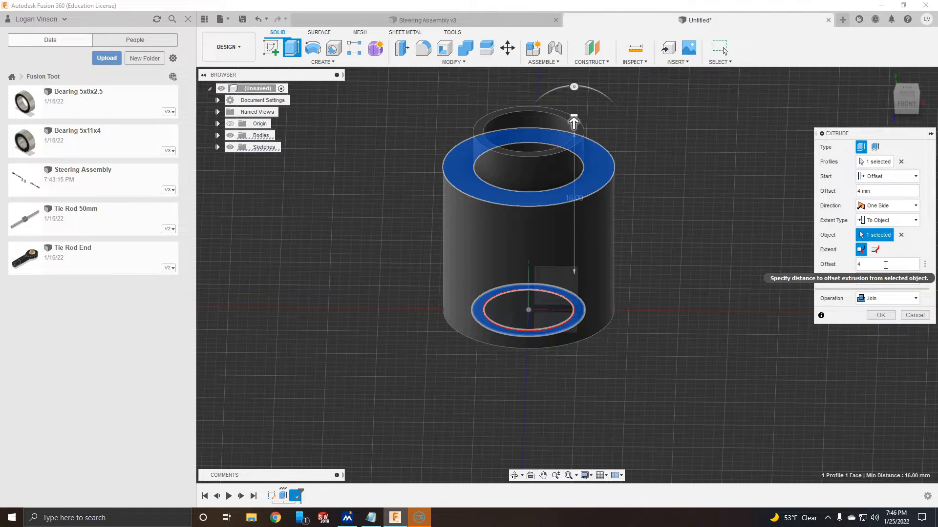
key("Left")
type("-")
middle_click_drag(590, 292, 562, 302, "shift")
key("Return")
scroll(756, 256, "down", 1)
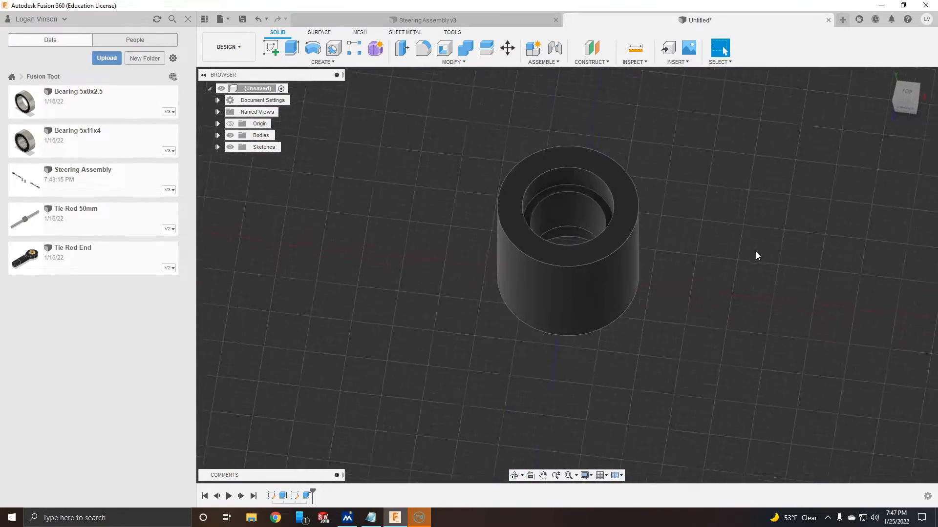
scroll(756, 255, "down", 1)
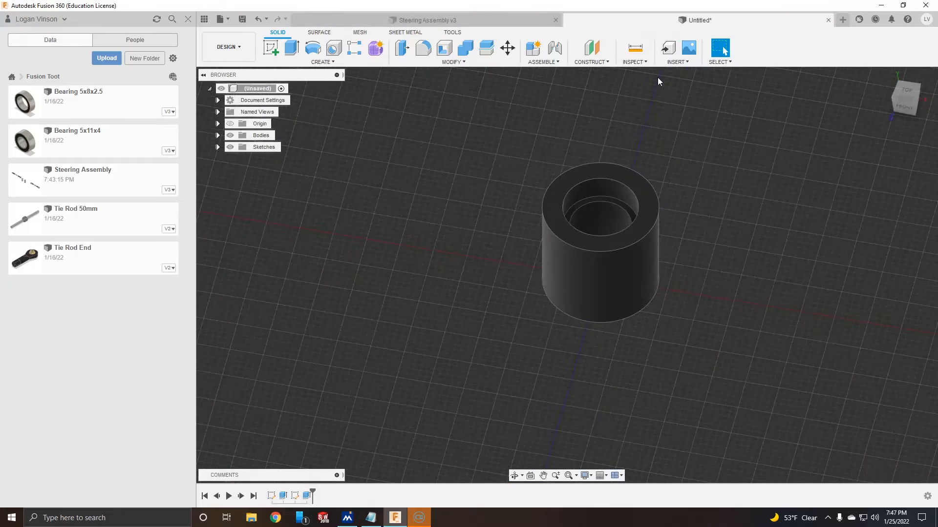
Save the design as "Steering arm 1" in the Fusion Toot folder.
key("ctrl+s")
type("S")
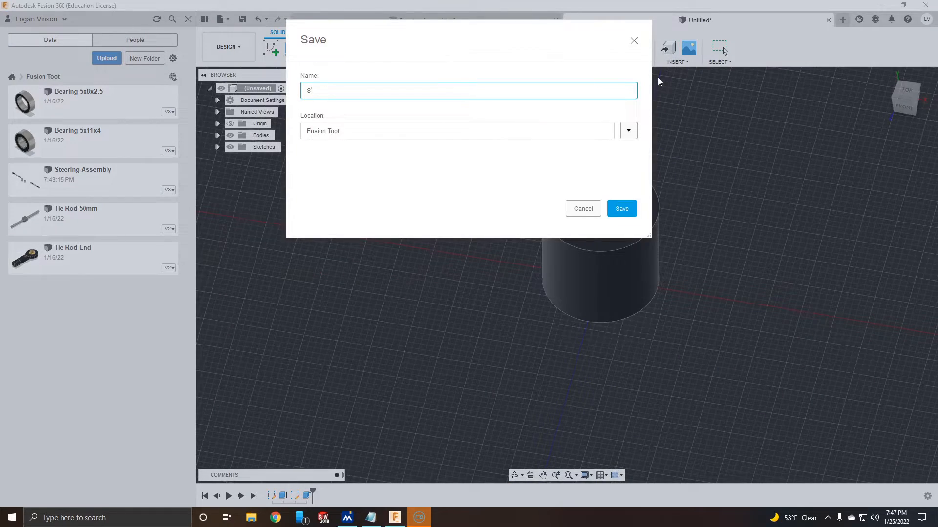
type("teering arm 1")
key("Return")
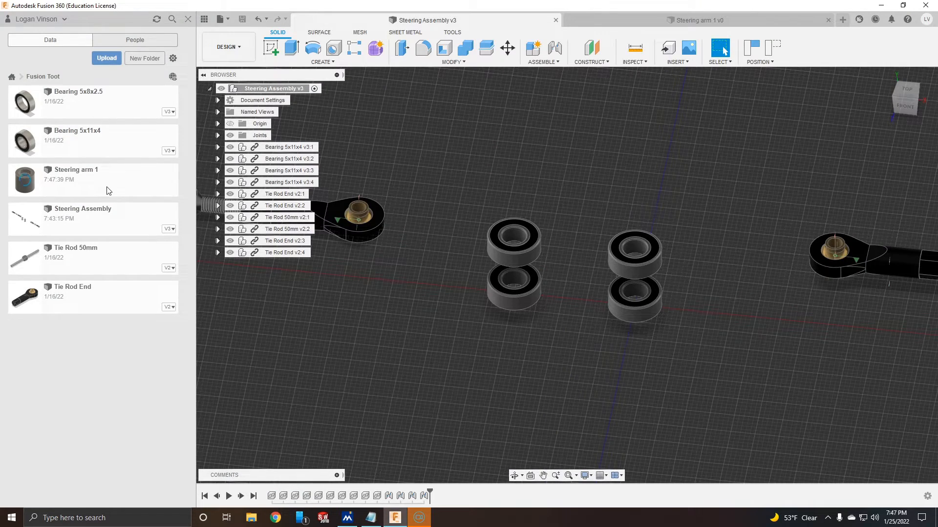
Make a copy of the Steering arm 1 file in the Fusion Toot folder.
right_click(109, 190)
left_click(131, 267)
left_click(621, 350)
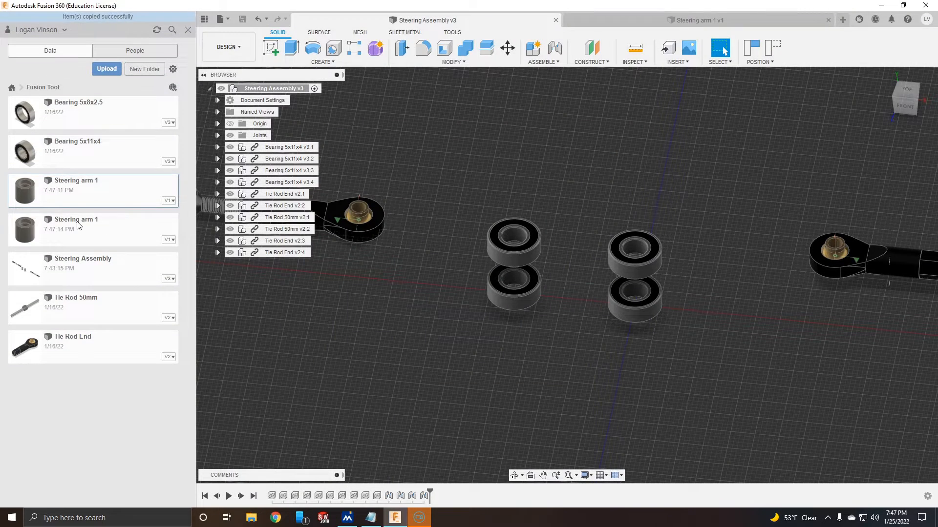
Rename the copied steering arm file as "Steering arm 2".
right_click(77, 221)
left_click(119, 283)
left_click(104, 224)
key("BackSpace")
type("2")
key("Return")
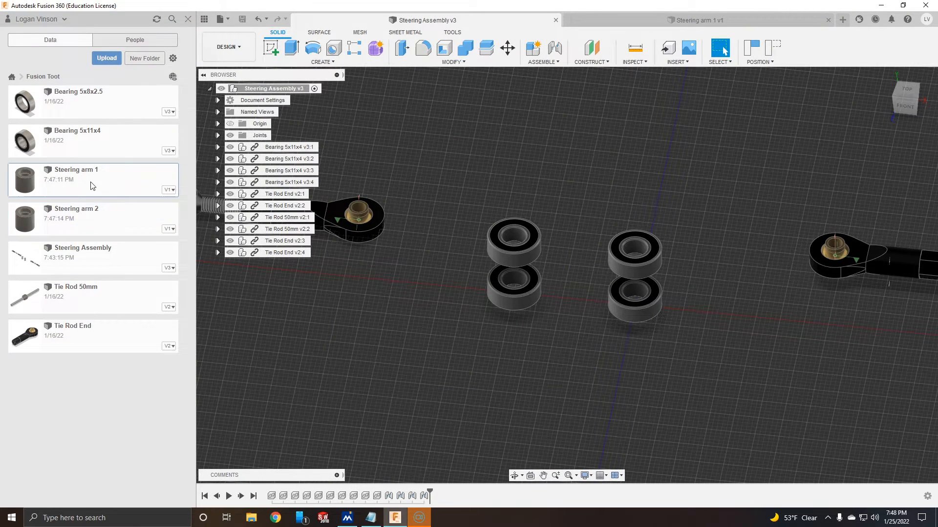
Insert Steering arm 1 into the Steering Assembly, moved -45 mm along X.
left_click_drag(622, 291, 508, 297)
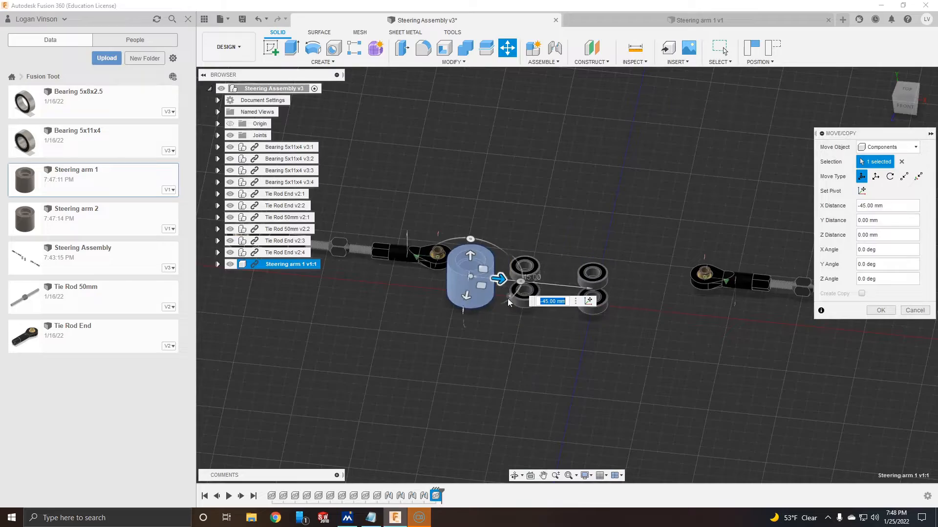
left_click(881, 310)
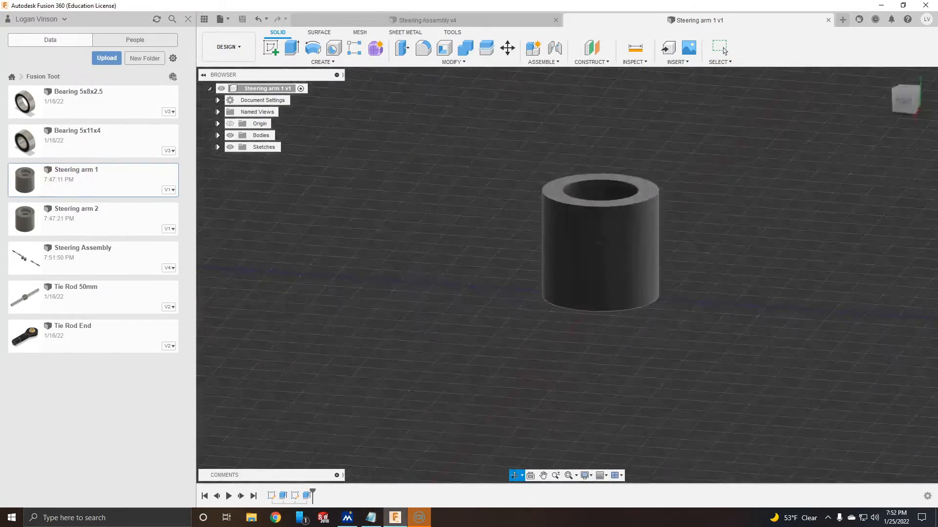
In Steering arm 1, start a sketch at the tube's base and draw two concentric circles on the Y axis outside the tube.
left_click(270, 47)
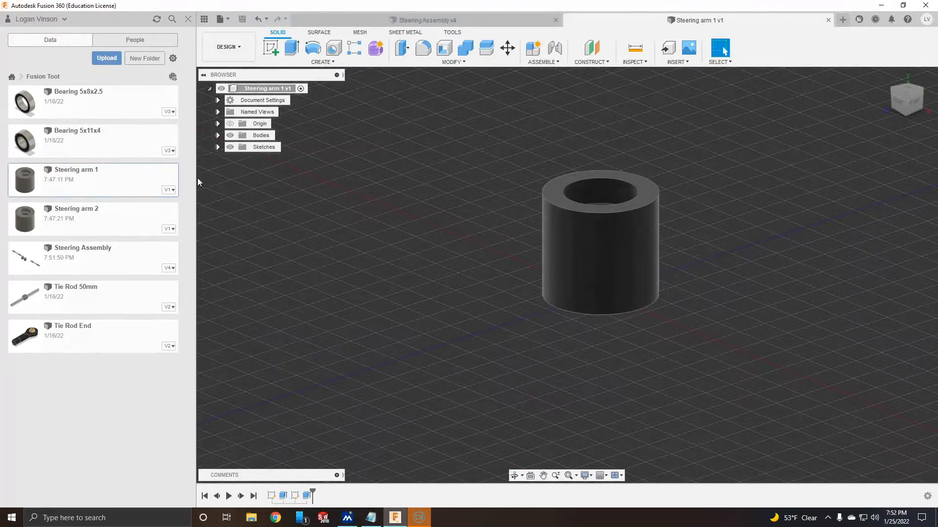
left_click(590, 316)
left_click(313, 47)
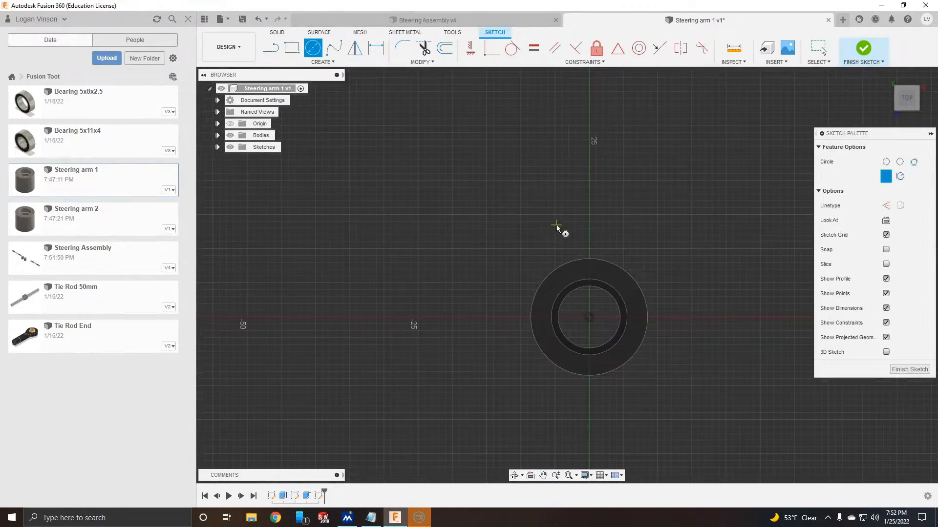
left_click(599, 210)
scroll(590, 201, "up", 2)
left_click(537, 203)
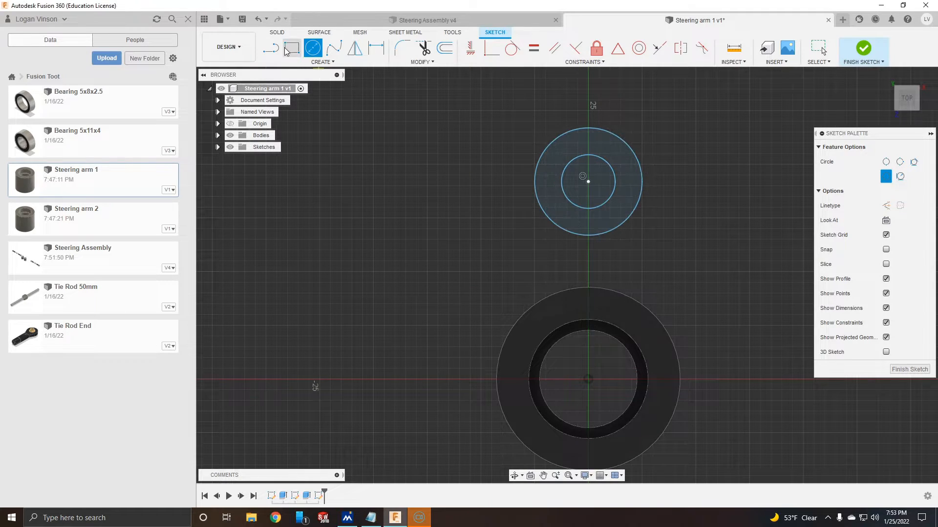
Project the tube's outer circular edge into the arm sketch.
key("l")
key("Escape")
left_click(309, 63)
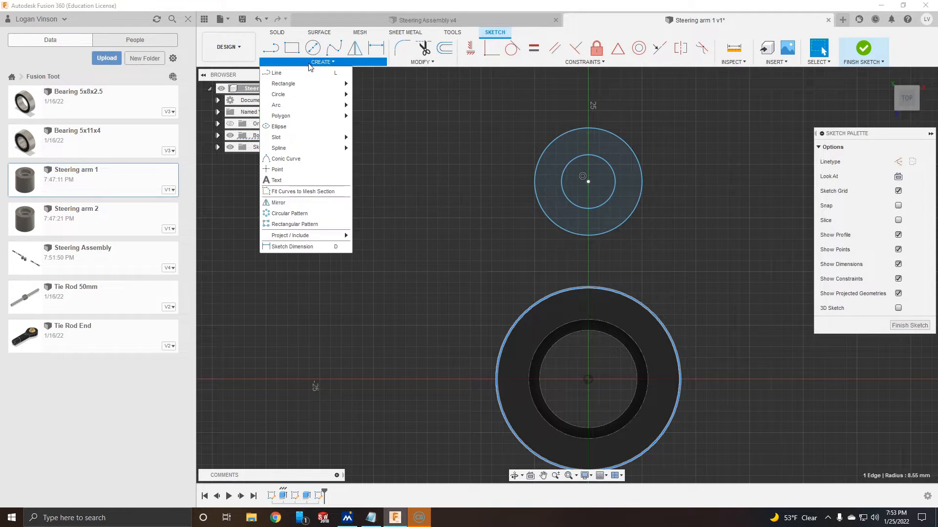
left_click(299, 236)
Connect both sides of the larger arm circle to the projected tube edge with lines, and trim the circle's inner arc.
key("l")
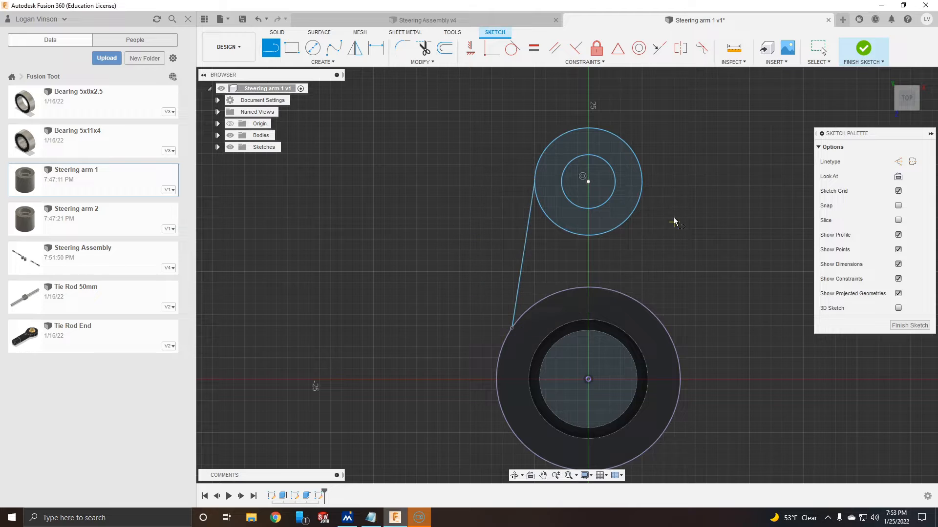
left_click(641, 186)
left_click(662, 323)
left_click(582, 235)
key("Escape")
Make both side lines of the arm tangent to its rounded end arc.
left_click(535, 168)
left_click(532, 197, "shift")
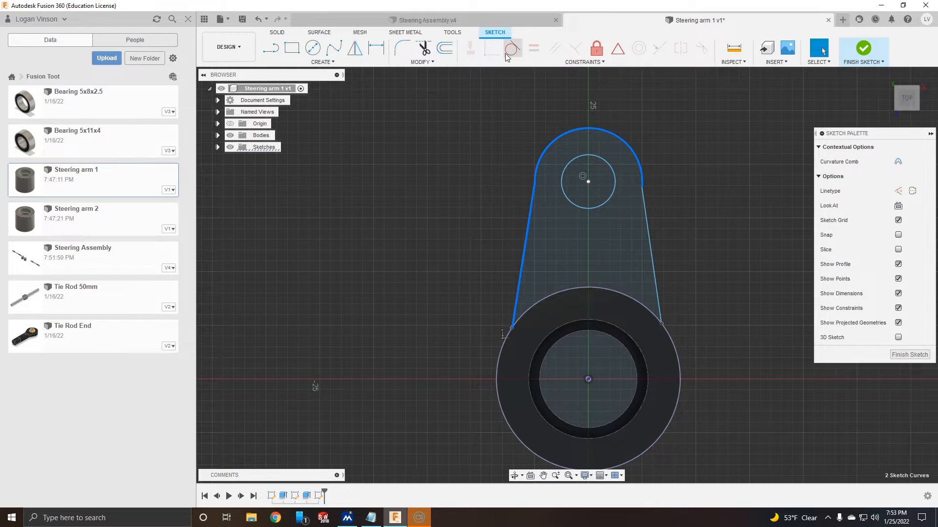
left_click(512, 48)
left_click(626, 144)
left_click(646, 200)
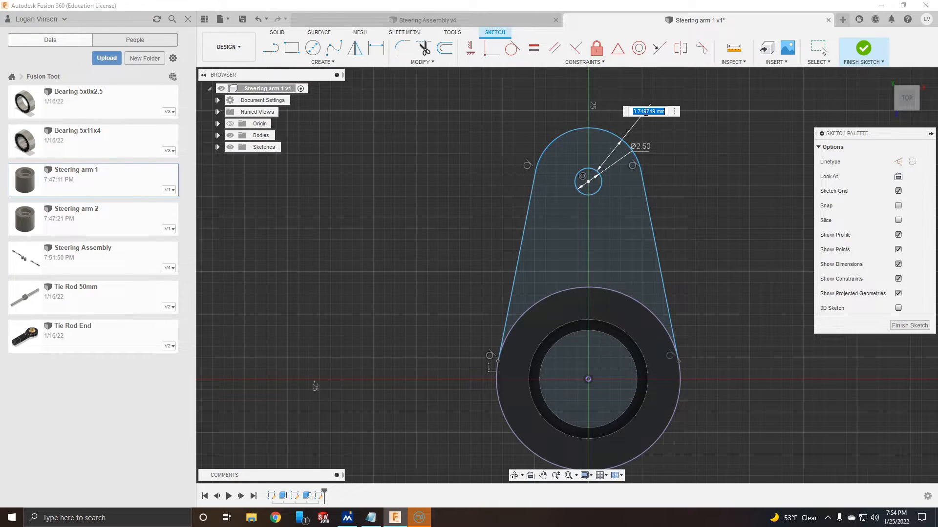
Set the wall between the arm's small hole and its rounded end to 2.5 mm.
type("2")
key("Return")
type("2.5")
key("Return")
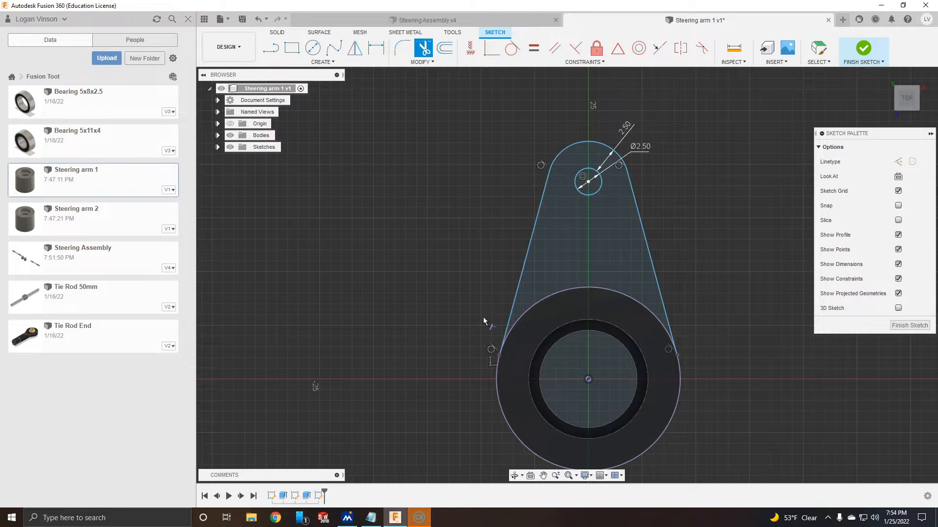
Extrude the arm profile 4 mm upward and join it to the tube.
key("e")
left_click(663, 368)
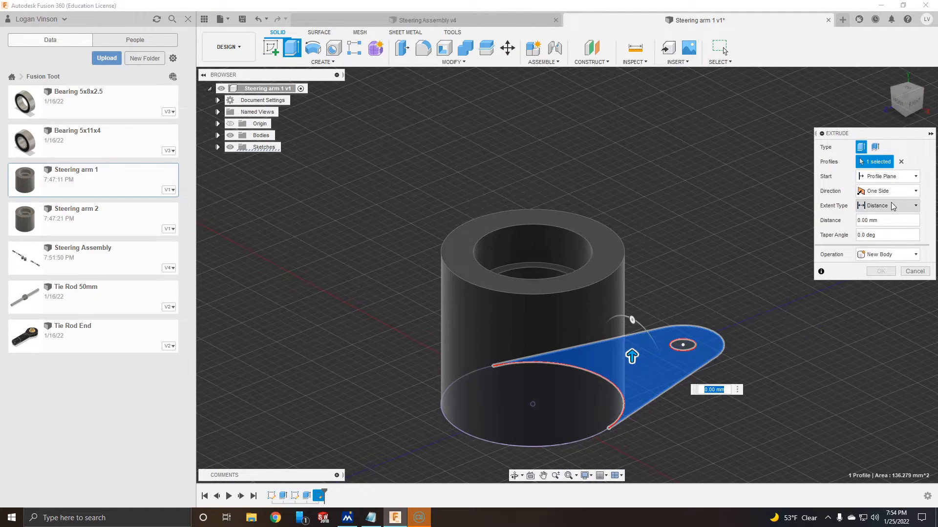
type("4")
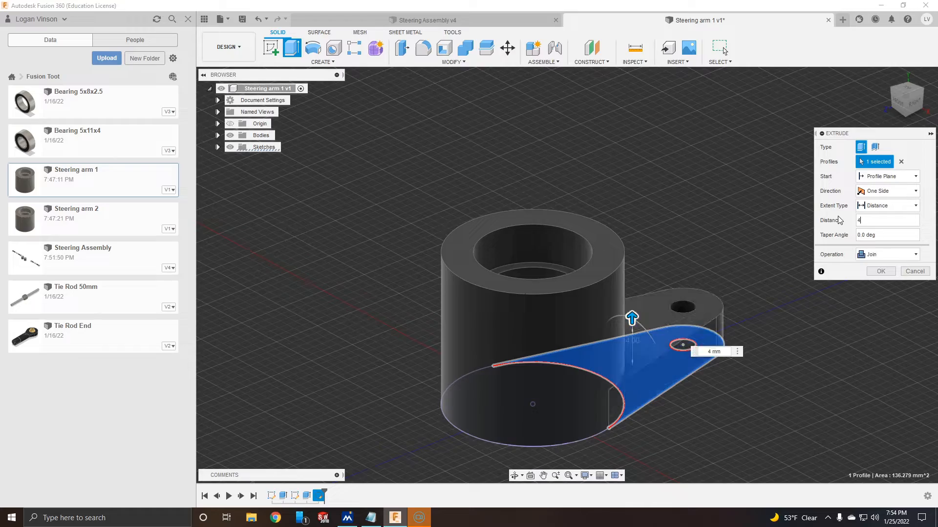
key("Return")
Reopen the arm sketch and constrain the small hole's center in vertical alignment with the origin.
middle_click_drag(803, 242, 802, 347, "shift")
scroll(234, 191, "down", 3)
middle_click_drag(440, 293, 452, 310, "shift")
right_click(317, 496)
left_click(342, 381)
key("d")
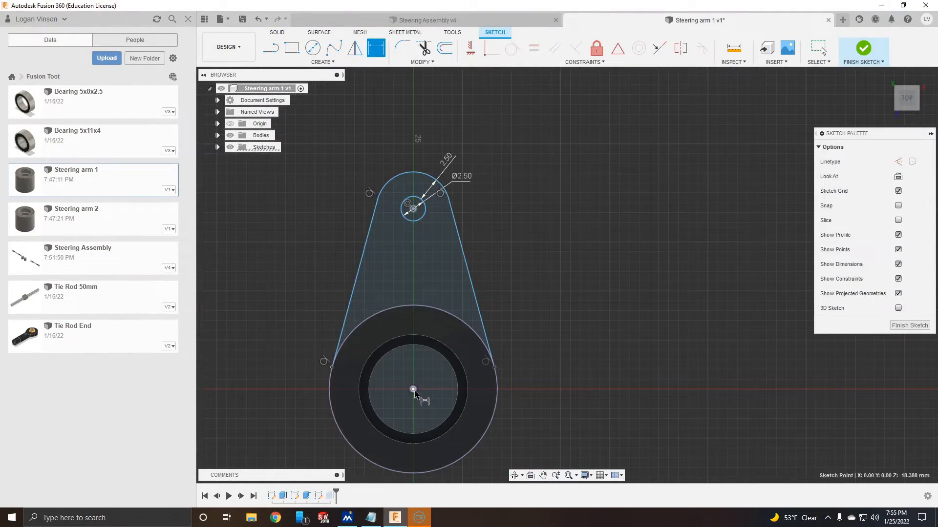
left_click_drag(495, 363, 486, 347)
left_click(469, 48)
left_click(385, 244)
left_click(412, 389)
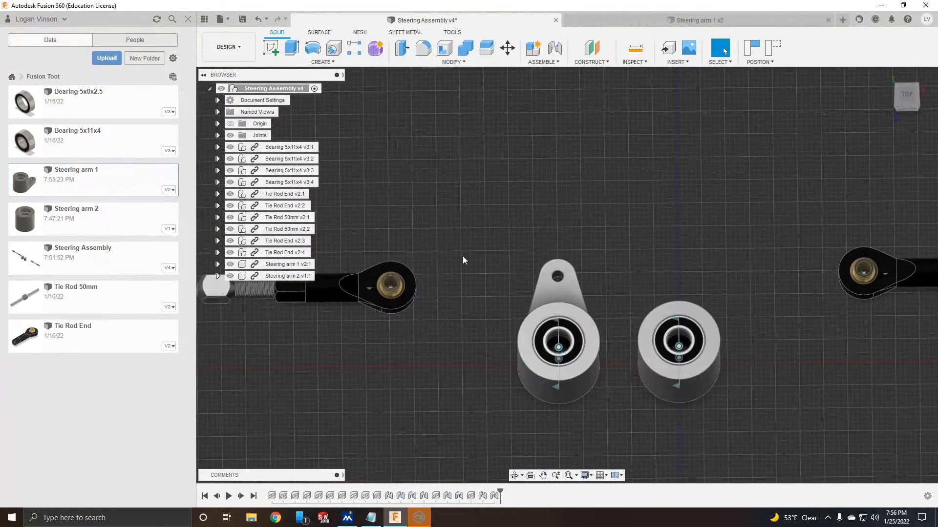
Chamfer the outer edges of Steering arm 1's tube and arm by 0.5 mm.
left_click(700, 20)
middle_click_drag(506, 324, 660, 338, "shift")
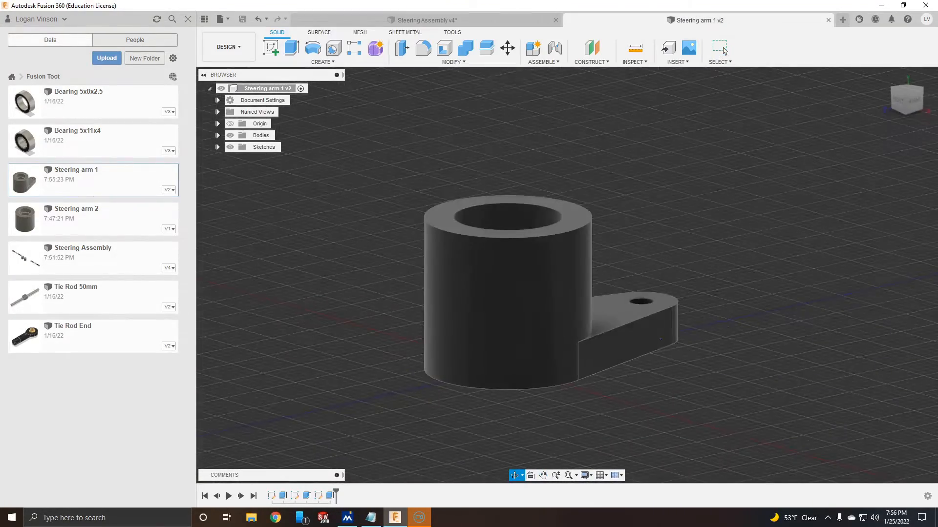
left_click(587, 226)
left_click(625, 325)
middle_click_drag(585, 376, 537, 263, "shift")
left_click(502, 407)
middle_click_drag(513, 293, 537, 371, "shift")
type(".2")
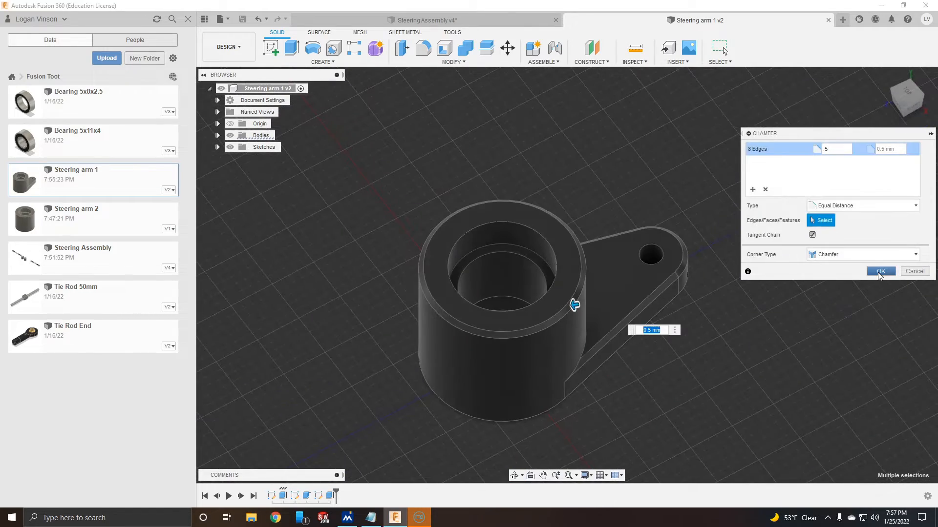
left_click(879, 272)
Convert the Steering arm 1 body into a component.
left_click(218, 135)
right_click(262, 147)
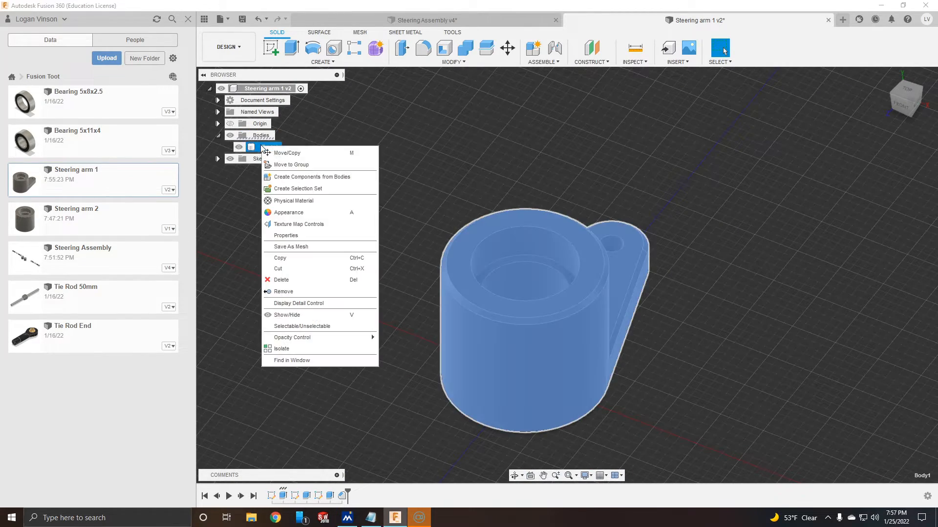
left_click(304, 176)
Apply the physical material Plastic, Opaque Black to the Steering arm 1 component.
right_click(277, 148)
left_click(306, 238)
left_click(795, 370)
scroll(864, 371, "down", 3)
scroll(864, 371, "down", 8)
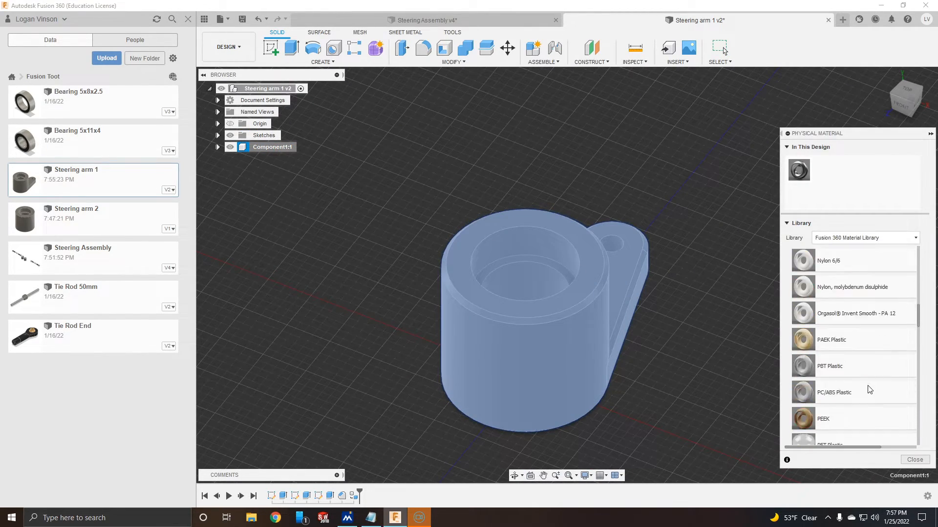
scroll(876, 379, "up", 3)
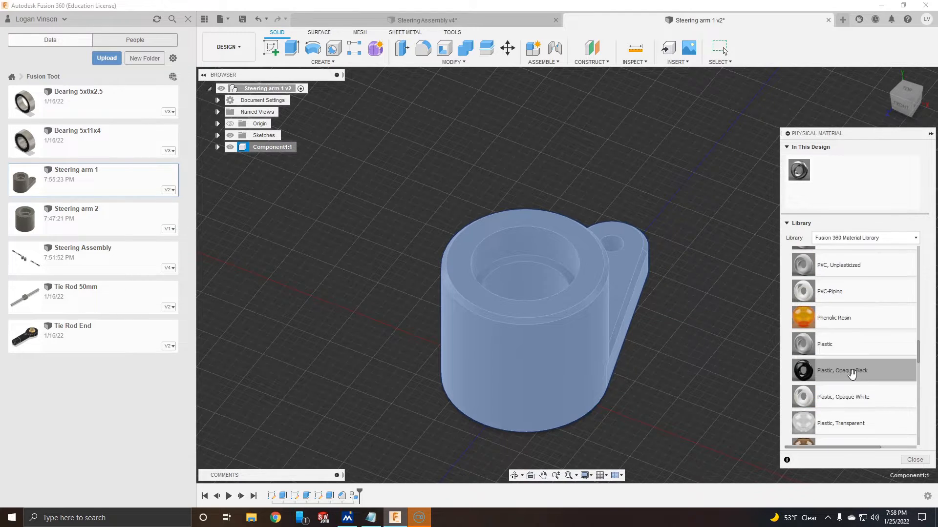
left_click_drag(874, 386, 532, 313)
Browse the plastic and paint appearances available for the Steering arm 1 component.
key("a")
scroll(745, 410, "down", 2)
left_click(754, 404)
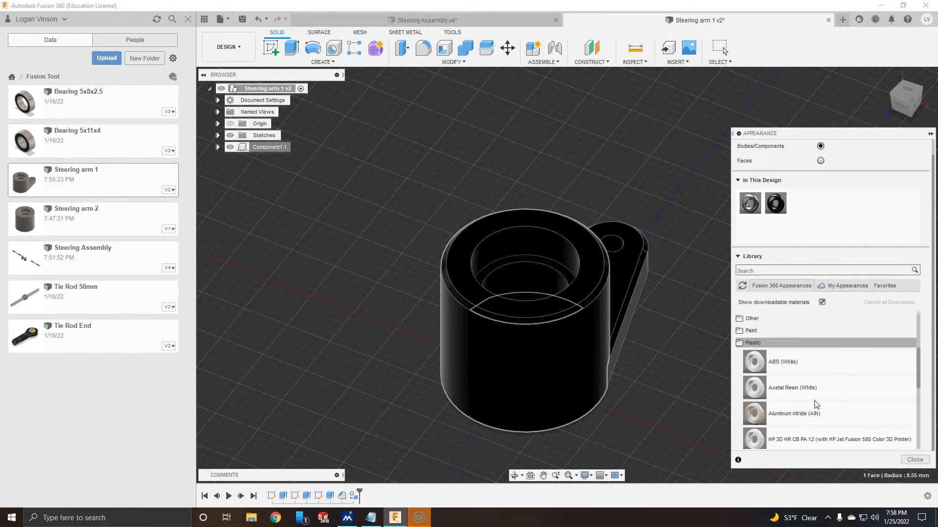
scroll(815, 404, "down", 8)
scroll(775, 373, "up", 8)
left_click(768, 367)
left_click(776, 392)
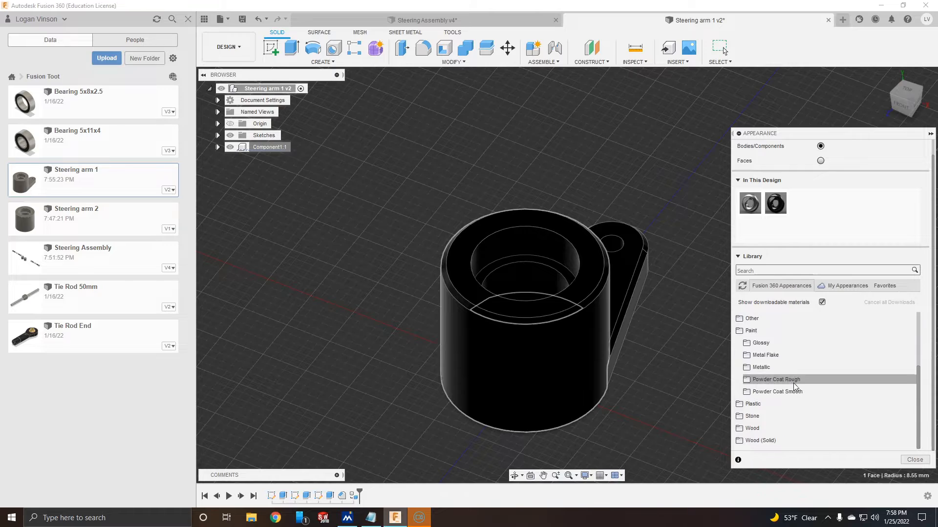
key("Escape")
Save the updated Steering arm 1 design.
left_click(885, 76)
key("ctrl+s")
key("Return")
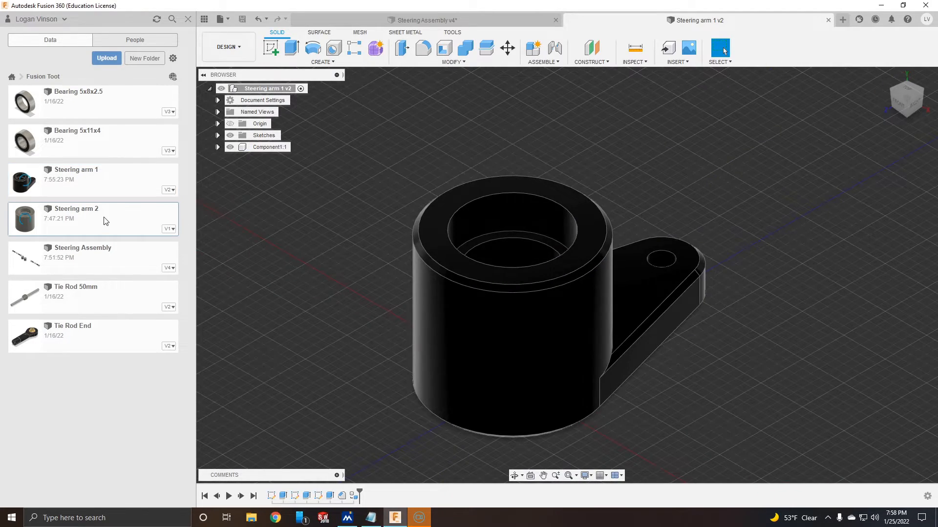
Open Steering arm 2 and sketch two concentric circles on the vertical axis, outside the tube, for the first arm.
double_click(104, 219)
scroll(689, 217, "down", 3)
mouse_move(708, 218)
middle_mouse_down("shift")
mouse_move(736, 256)
mouse_move(728, 210)
middle_mouse_up("shift")
key("s")
left_click(603, 219)
middle_click_drag(603, 212, 661, 301)
key("c")
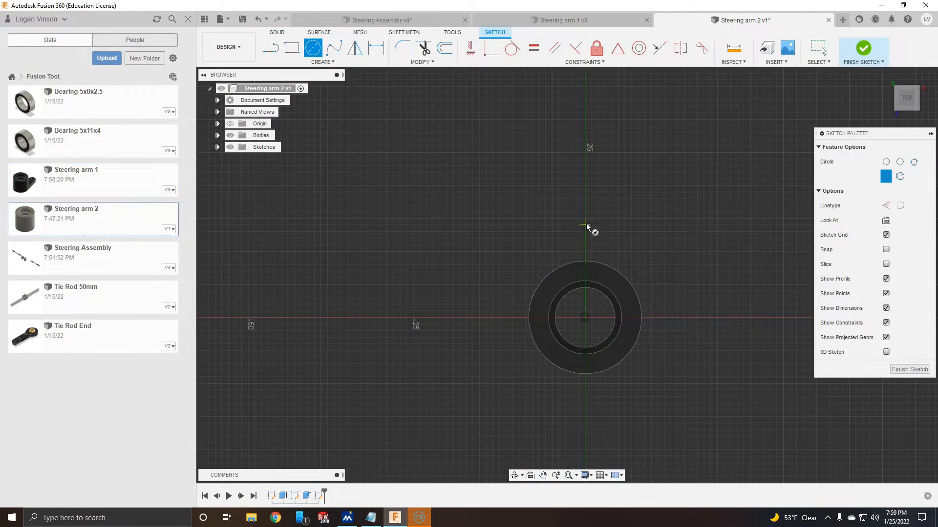
scroll(583, 243, "up", 3)
Project the tube's outer edge and draw two side lines connecting it to the larger circle of the arm.
left_click(271, 48)
key("p")
left_click(541, 283)
left_click(271, 47)
left_click(541, 195)
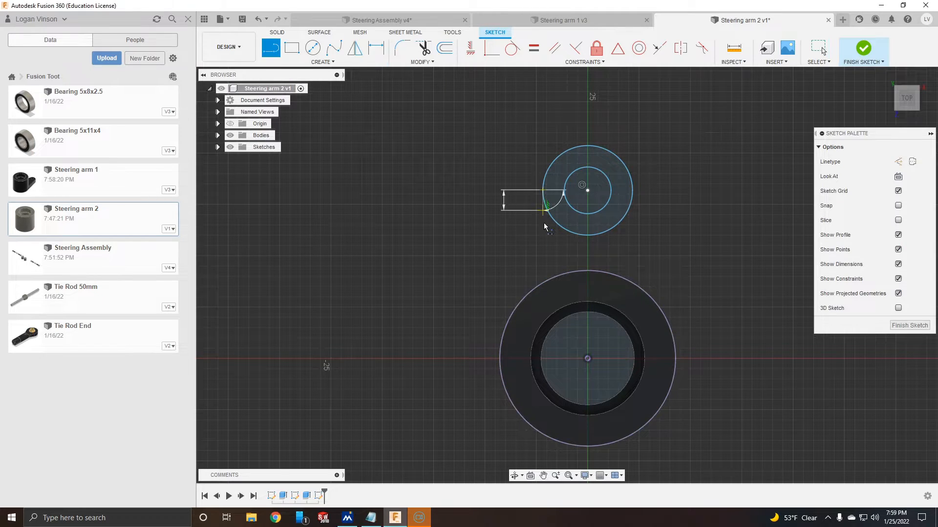
left_click(515, 308)
left_click(633, 194)
key("t")
left_click(546, 177)
left_click(664, 307)
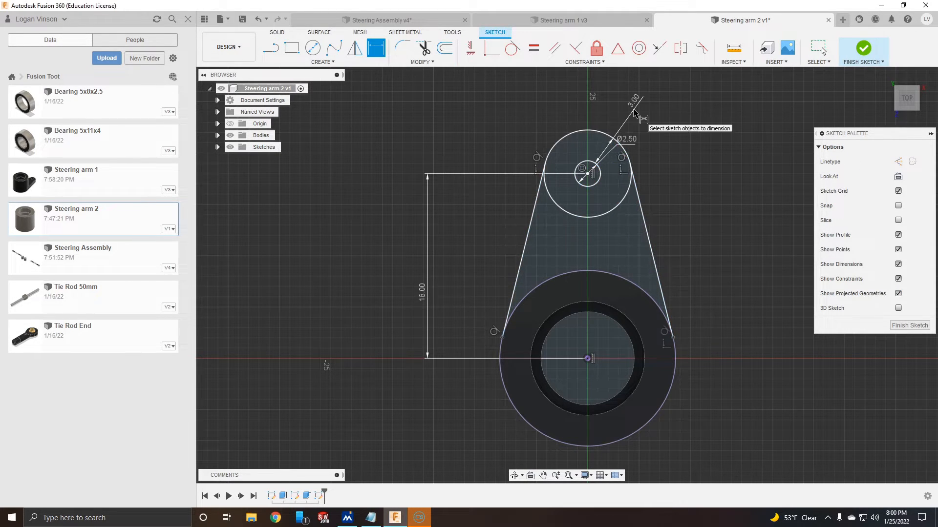
Set the wall between the first arm's small hole and its rounded end to 2.5 mm.
left_click(634, 113)
type("2.5")
key("Return")
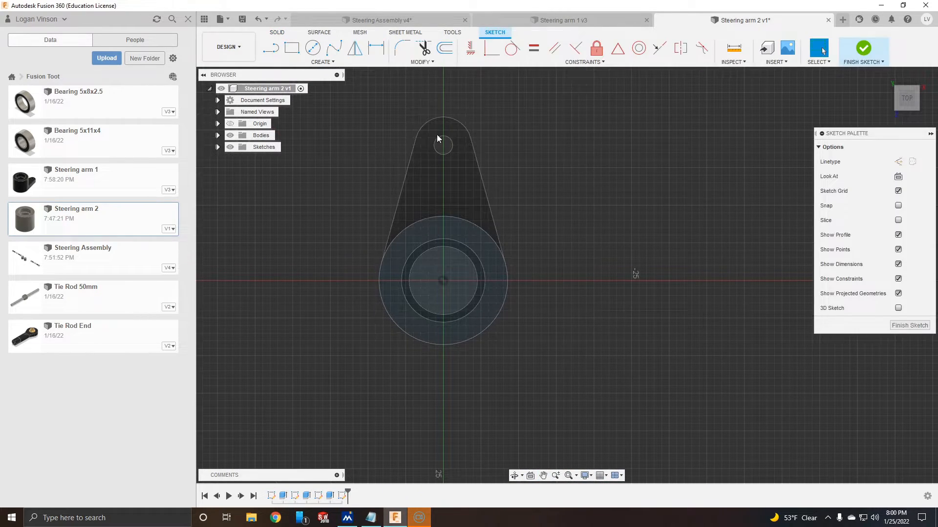
Sketch a second arm along the horizontal axis with a 2.5 mm hole 16 mm from the tube's center and side lines tangent to the tube.
key("c")
key("Escape")
left_click(322, 62)
left_click(399, 237)
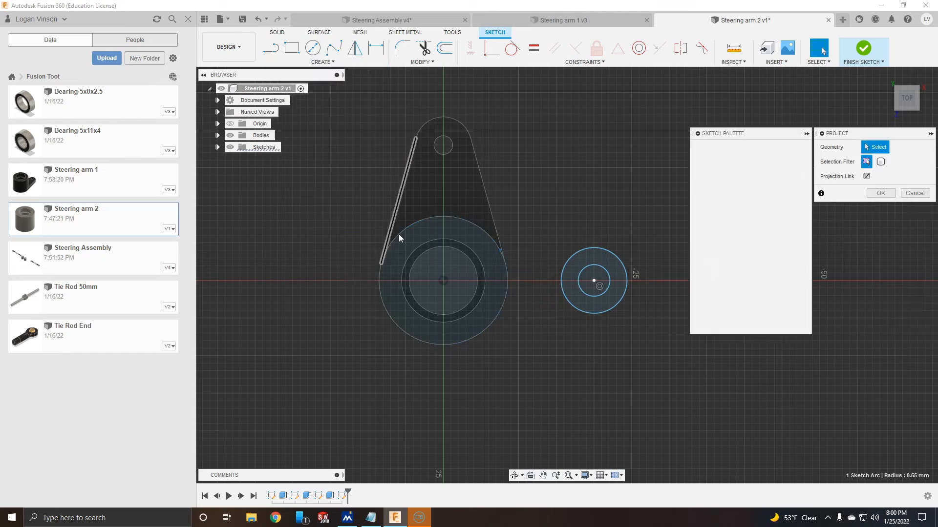
key("Escape")
left_click(396, 237)
left_click(322, 62)
left_click(398, 238)
key("l")
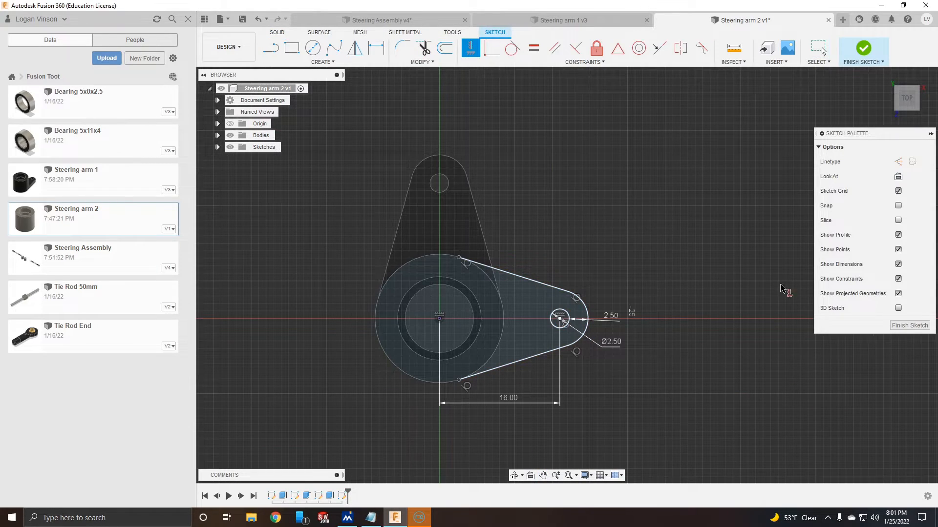
Extrude the second arm profile 4 mm downward and join it to the tube.
key("e")
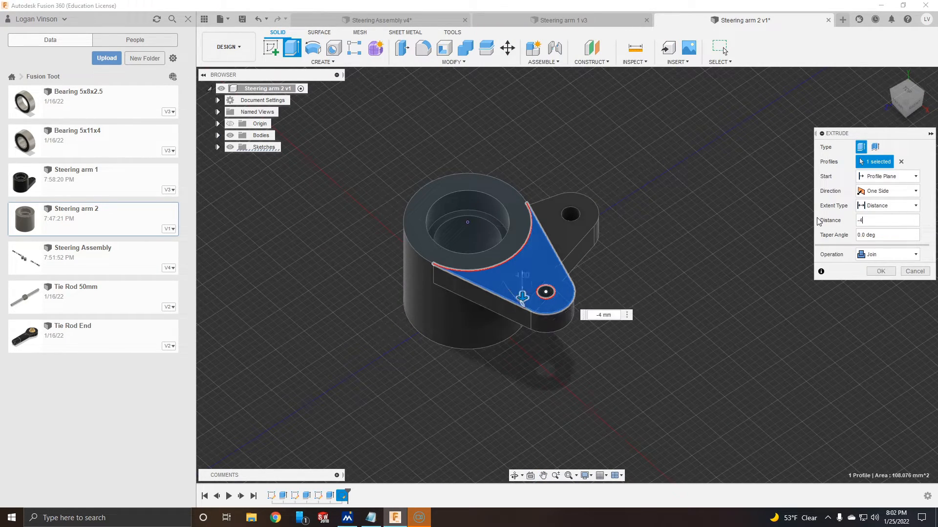
key("Return")
mouse_move(816, 217)
middle_mouse_down("shift")
mouse_move(684, 180)
mouse_move(791, 244)
mouse_move(825, 205)
middle_mouse_up("shift")
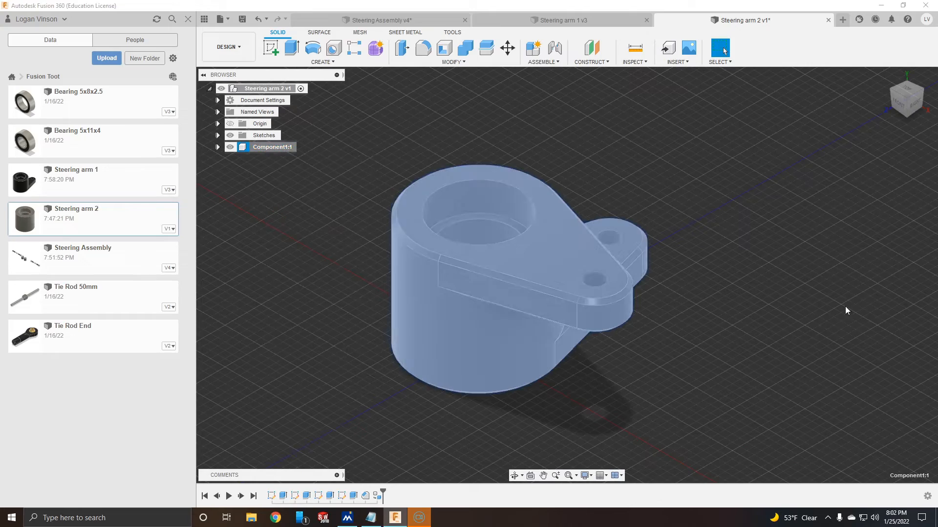
Apply the black plastic physical material to the Steering arm 2 component and save the design.
scroll(847, 316, "down", 5)
scroll(849, 318, "up", 3)
left_click_drag(850, 313, 537, 293)
left_click(913, 459)
key("ctrl+s")
Switch to the Steering Assembly and update both linked steering arms to their latest versions.
left_click(399, 22)
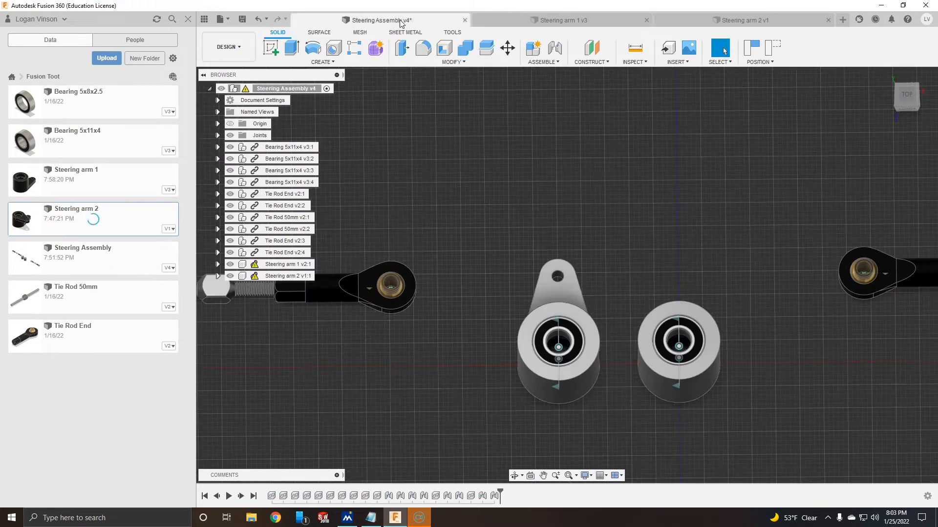
left_click(299, 19)
mouse_move(492, 213)
middle_mouse_down("shift")
mouse_move(440, 234)
mouse_move(508, 210)
mouse_move(493, 215)
middle_mouse_up("shift")
scroll(601, 247, "up", 2)
Measure the distance between the matching small holes of the two steering arms.
left_click(527, 261)
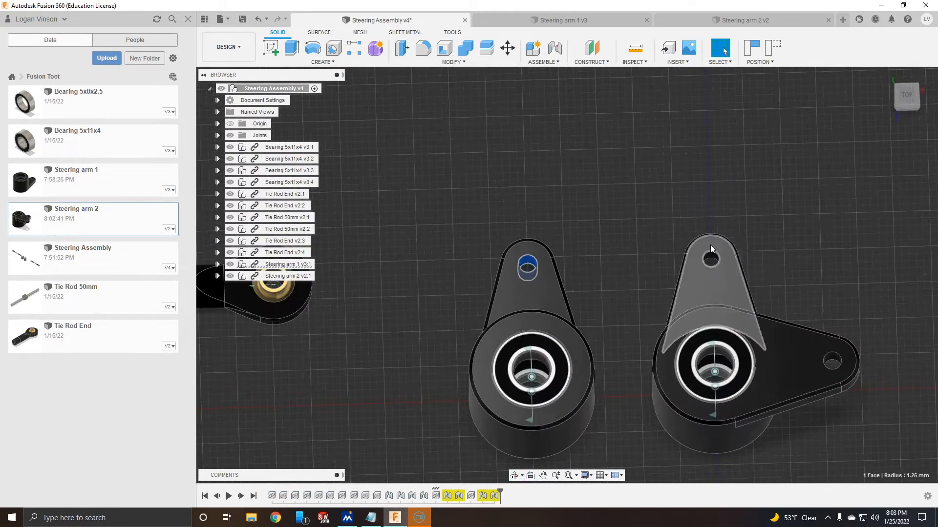
key("i")
left_click(710, 254)
left_click(527, 264)
key("Escape")
scroll(683, 293, "down", 5)
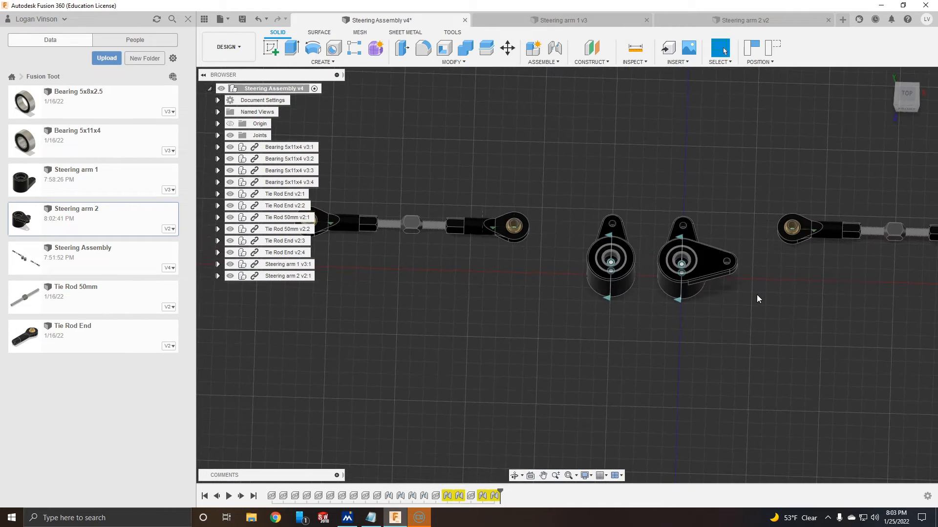
In a new design, sketch a center-to-center slot from the origin along the horizontal axis with an end radius of about 11.6 mm.
key("ctrl+n")
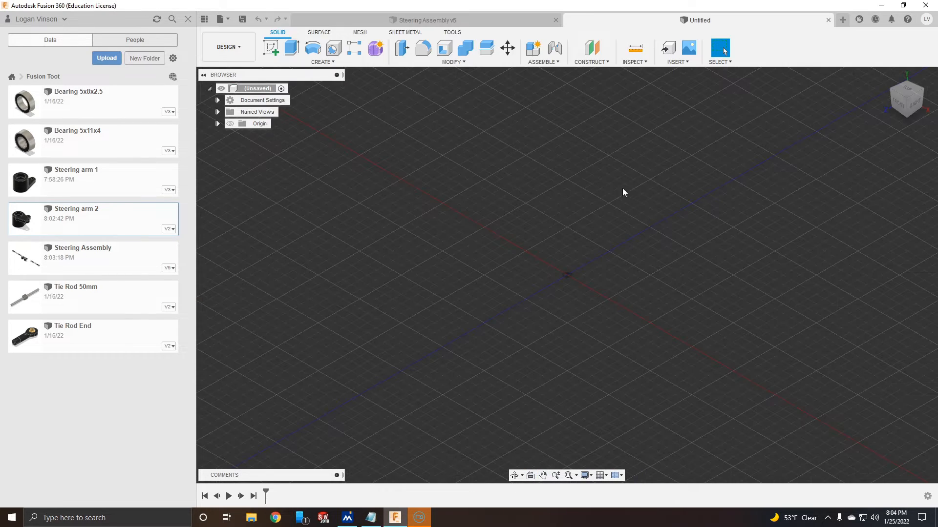
left_click(271, 48)
left_click(586, 266)
left_click(322, 62)
mouse_move(327, 138)
left_click(386, 138)
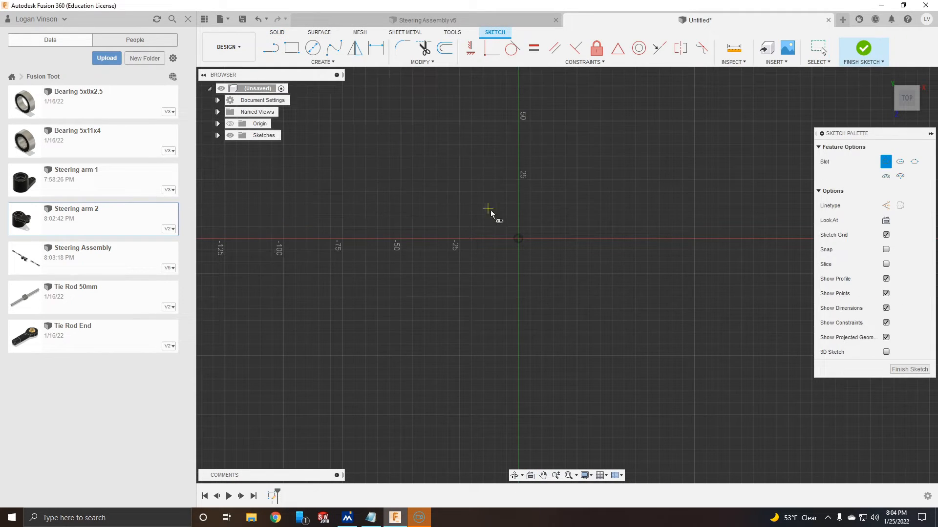
left_click(747, 238)
left_click(742, 212)
Set the slot's center distance to 60 mm and its end radius to 4 mm.
left_click(376, 48)
left_click(518, 239)
left_click(748, 238)
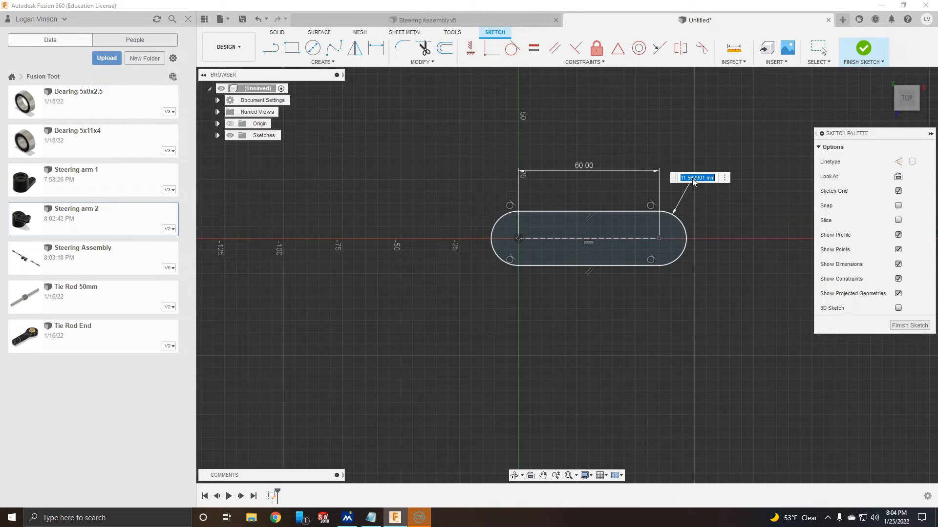
type("4")
key("Return")
Sketch 2.5 mm holes at both slot ends and a centered pair of 3 mm holes 30 mm apart on the centerline.
scroll(628, 191, "up", 6)
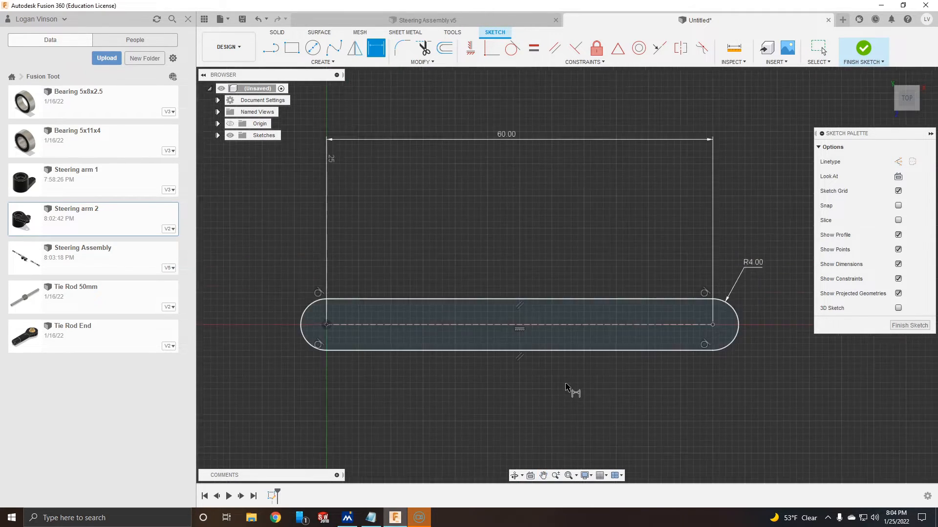
scroll(553, 189, "down", 1)
left_click(313, 48)
key("Escape")
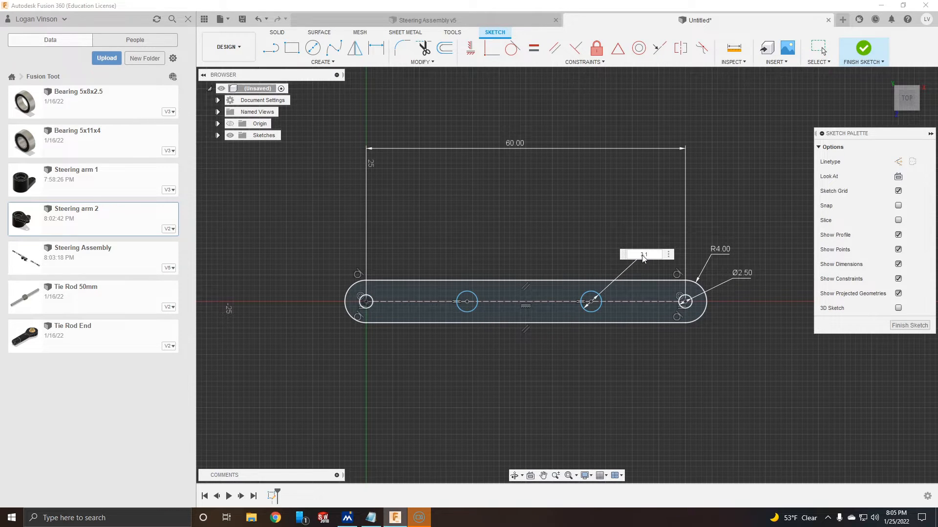
key("Escape")
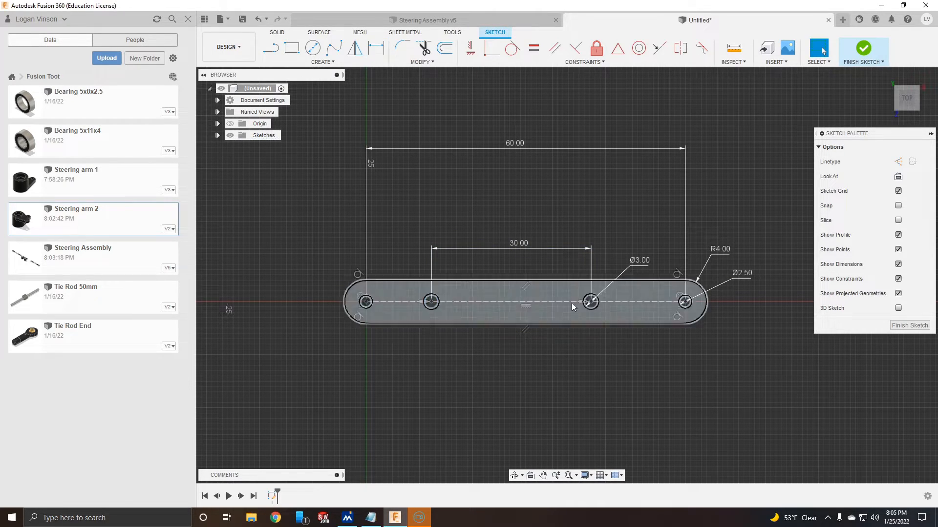
key("l")
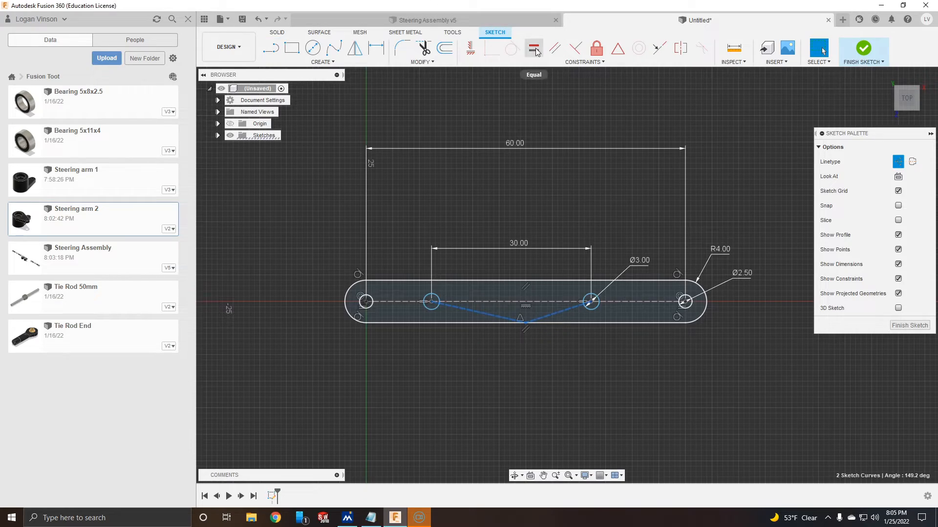
Extrude the slot profile around its four holes by 4 mm.
left_click(276, 33)
left_click(291, 48)
left_click(525, 293)
type("4")
key("Return")
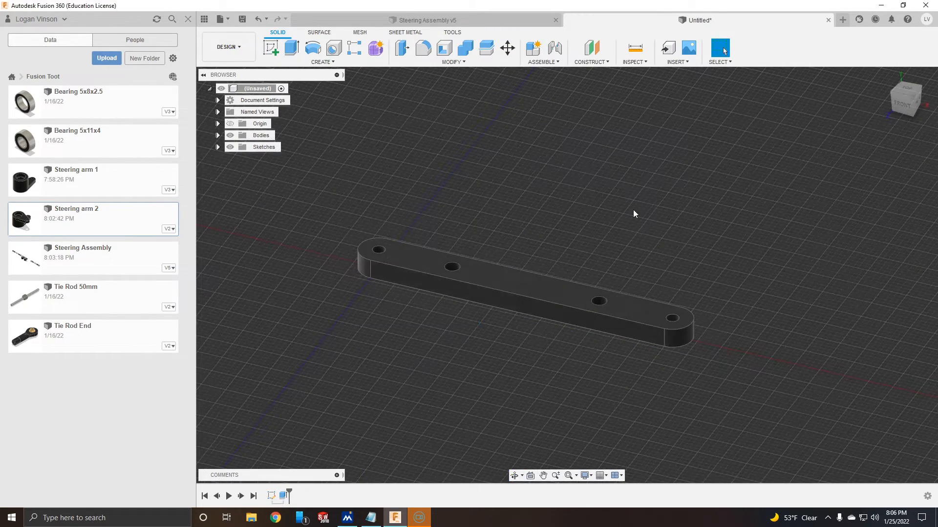
Save the design as Steering link.
key("ctrl+s")
type("Steering link")
key("Return")
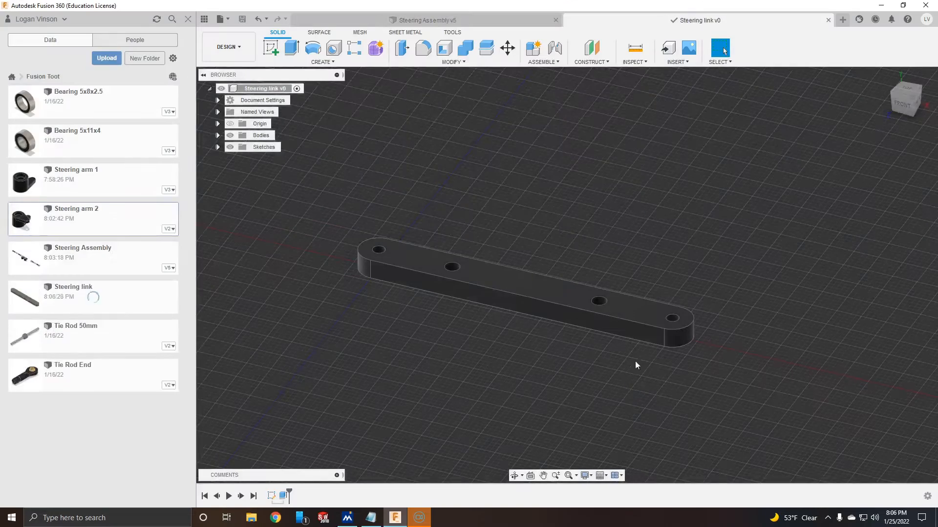
Insert Steering link into the Steering Assembly and move it 5 mm upward.
left_click(425, 20)
left_click_drag(59, 297, 594, 205)
left_click_drag(688, 312, 578, 233)
middle_click_drag(633, 371, 604, 309, "shift")
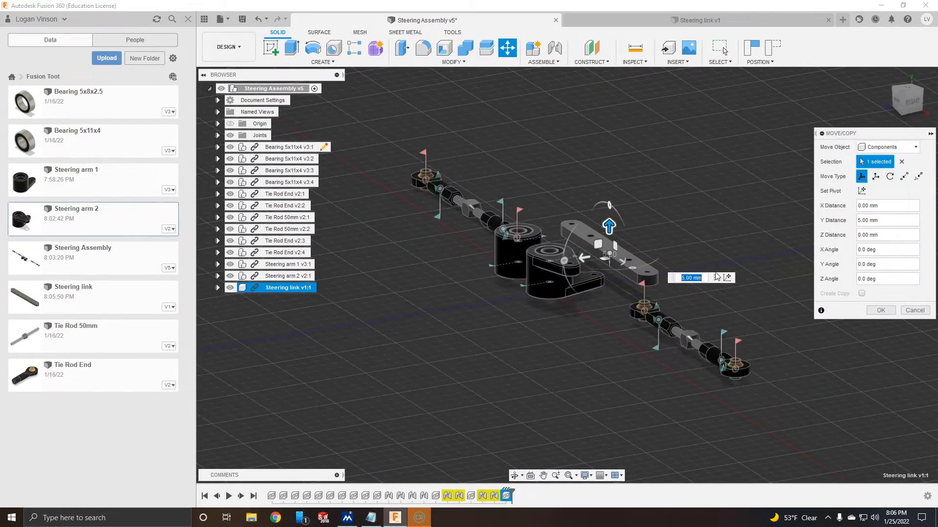
key("Return")
Add a joint between one inner hole of the steering link and the matching steering arm's small hole.
scroll(593, 276, "up", 5)
middle_click_drag(571, 278, 581, 195, "shift")
left_click(577, 347)
key("j")
left_click(718, 349)
key("Return")
Add a joint between the steering link's other inner hole and the remaining steering arm's small hole.
middle_click_drag(766, 386, 598, 278)
left_click(482, 375)
scroll(613, 303, "up", 3)
key("j")
left_click(597, 274)
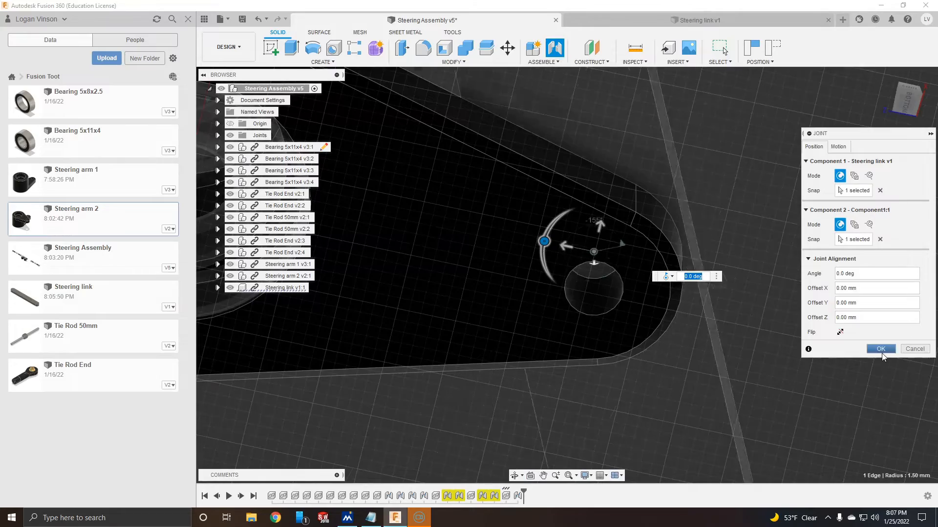
left_click(881, 352)
Join an end hole of the steering link to the adjacent tie rod end, flipped and at an angle of 90 degrees.
scroll(593, 288, "down", 5)
middle_click_drag(601, 234, 604, 205, "shift")
left_click(593, 286)
left_click(517, 379)
key("j")
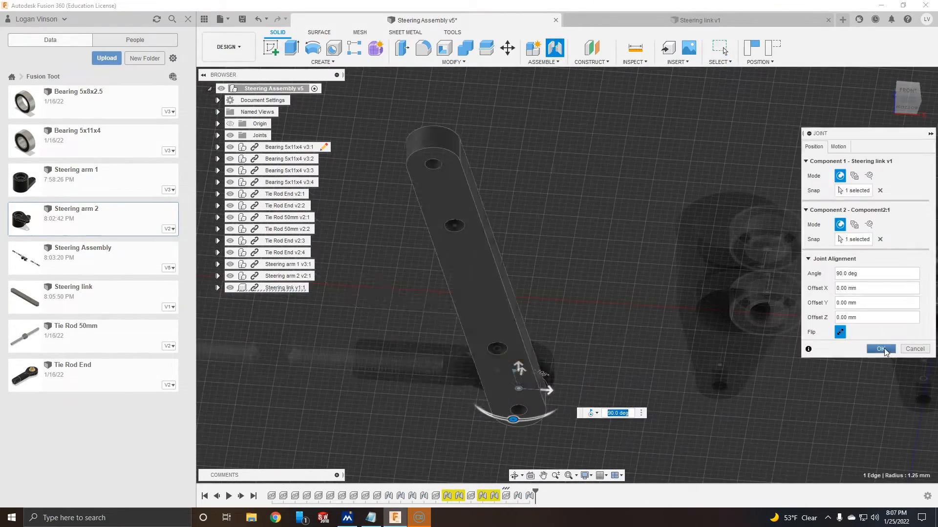
left_click(881, 349)
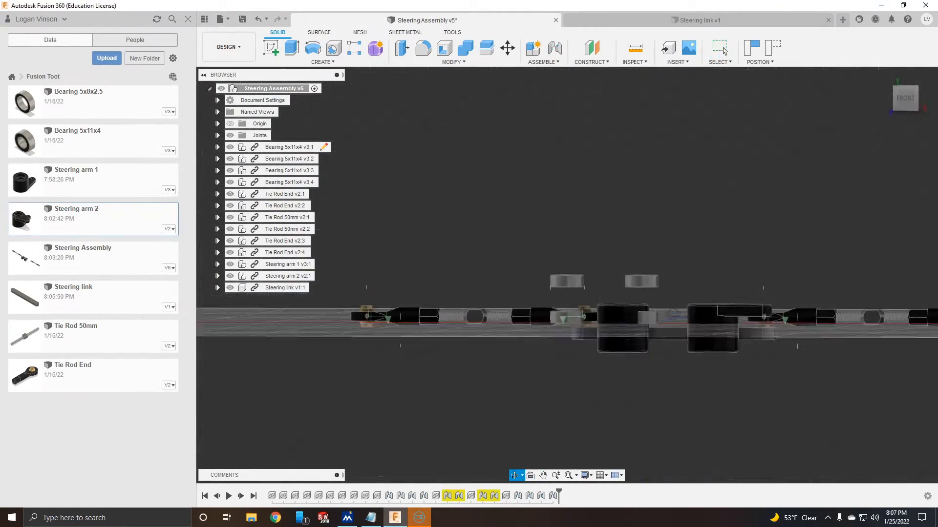
Join Steering arm 2's bearing seat to its loose bearing pair using a flipped joint.
middle_click_drag(698, 229, 668, 340, "shift")
left_click_drag(683, 282, 628, 254)
key("Escape")
scroll(614, 248, "up", 5)
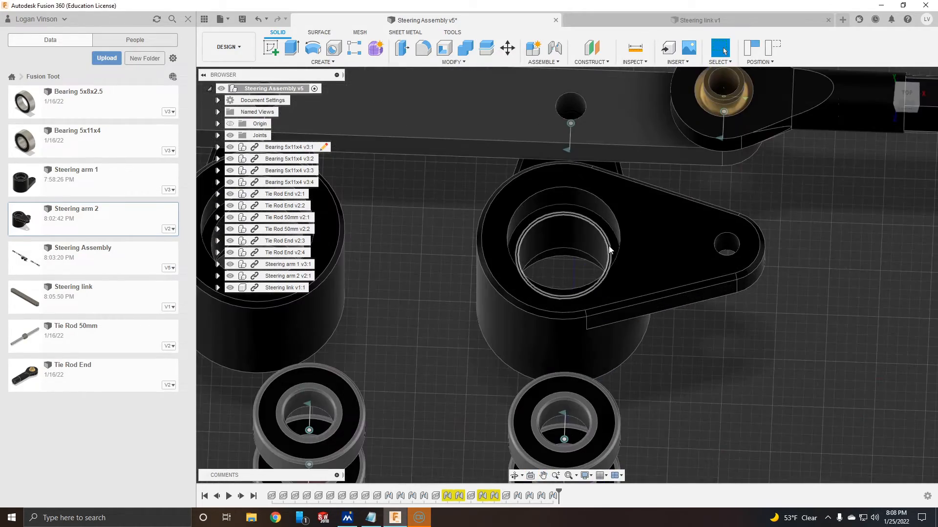
left_click(609, 250)
middle_click_drag(630, 415, 649, 308, "shift")
scroll(649, 308, "up", 4)
left_click(650, 308, "ctrl")
left_click(555, 48)
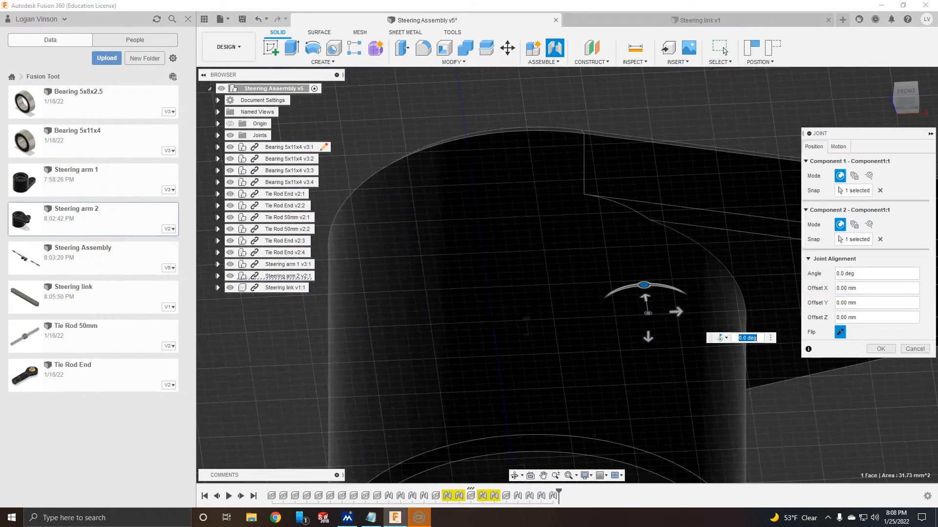
key("Escape")
Join the other steering arm's bearing seat to its bearing pair.
left_click(577, 251)
middle_click_drag(548, 287, 556, 391, "shift")
left_click(605, 238, "ctrl")
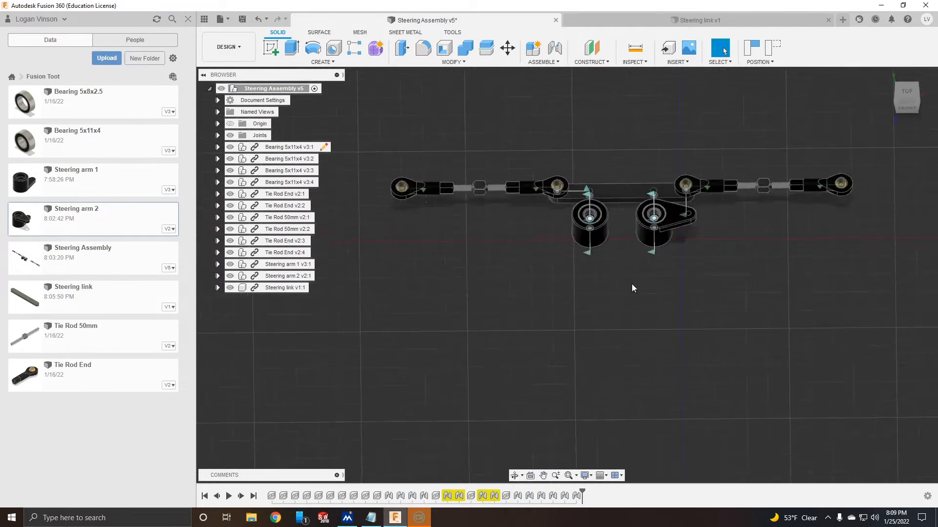
Save the Steering Assembly with its completed bearing joints.
scroll(631, 285, "up", 1)
middle_click_drag(675, 302, 690, 294)
key("ctrl+s")
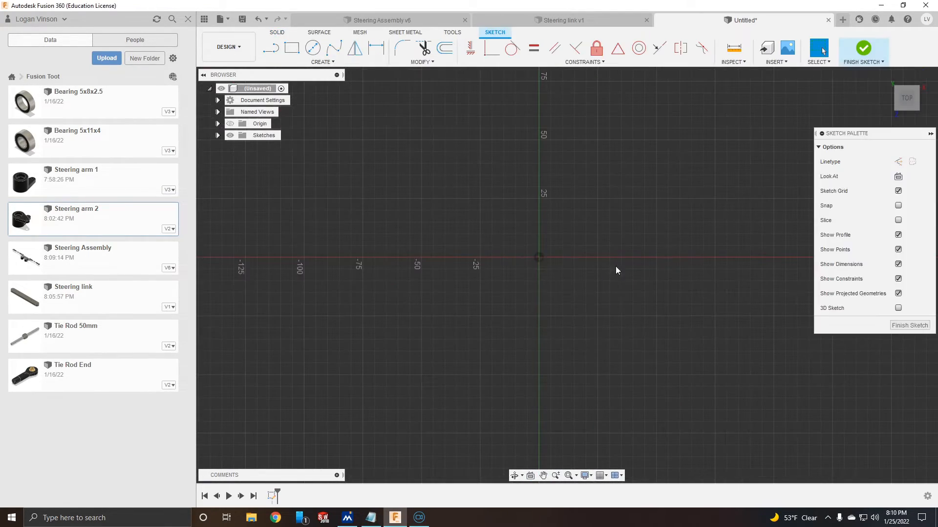
Sketch an upright rectangle 40 mm wide on the top plane of a new design for the plate outline.
key("r")
left_click(455, 186)
left_click(597, 330)
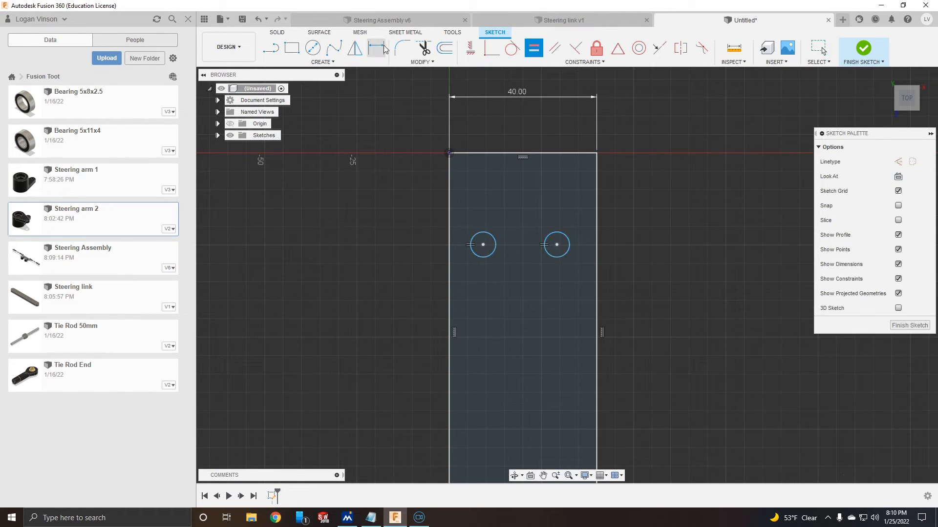
Dimension the plate's two equal, level circles to 5 mm diameter, 30 mm apart and 30 mm below the upper edge.
key("Return")
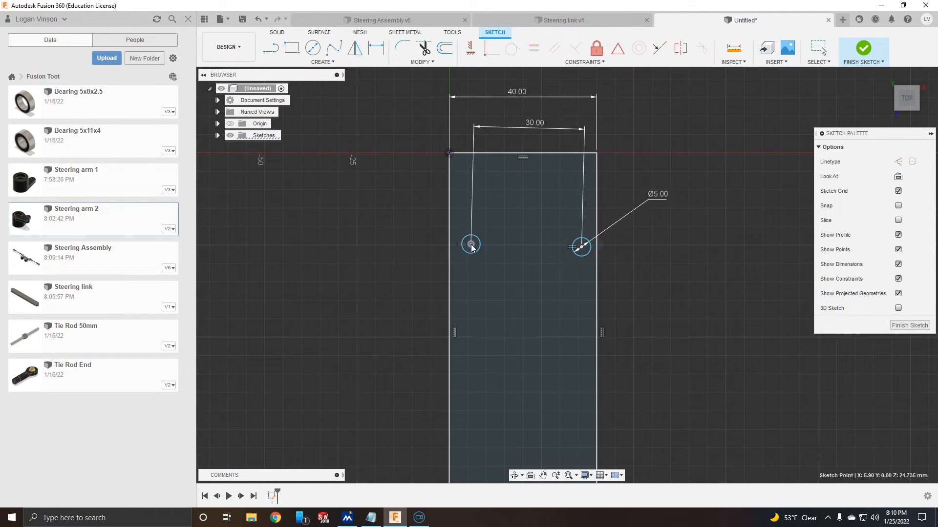
key("Return")
scroll(676, 302, "down", 1)
middle_click_drag(676, 302, 638, 272)
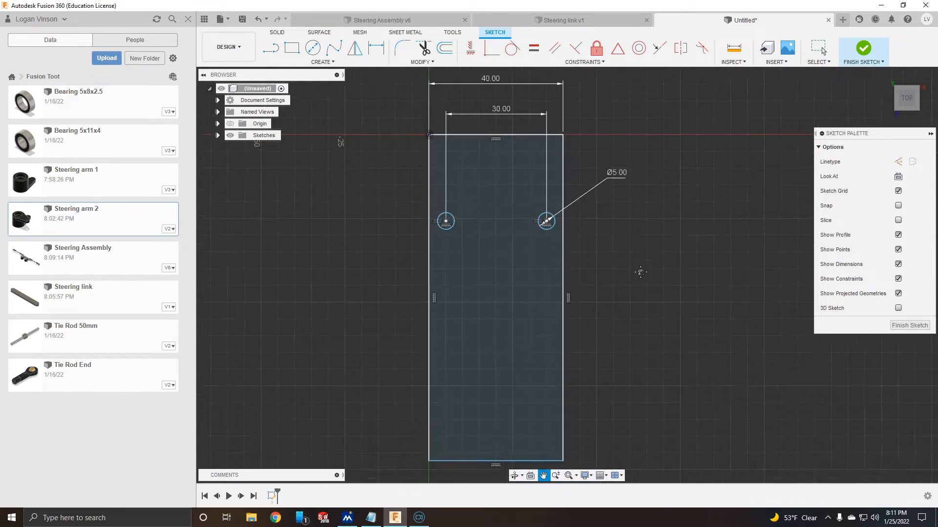
scroll(638, 272, "down", 1)
left_click(375, 48)
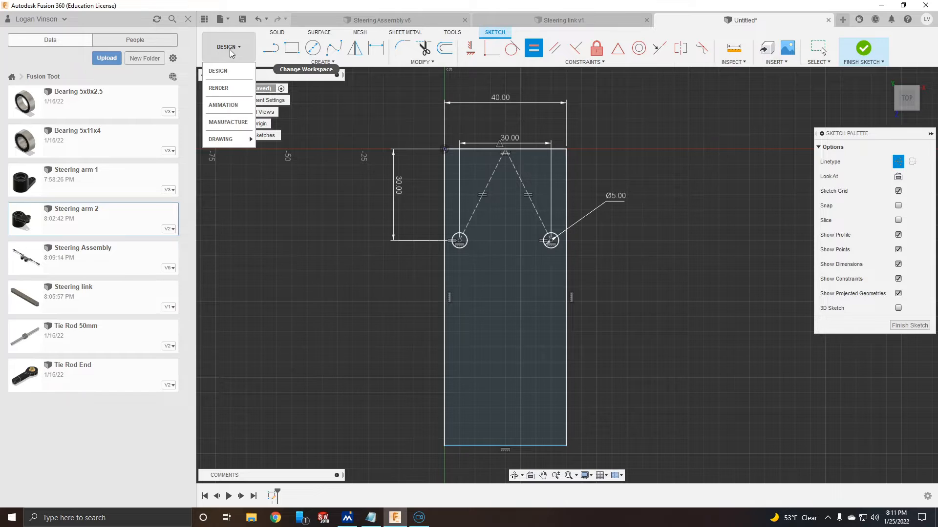
Give the extruded plate component a physical material from the Fusion 360 Material Library and save the design as Chassis plate.
right_click(269, 147)
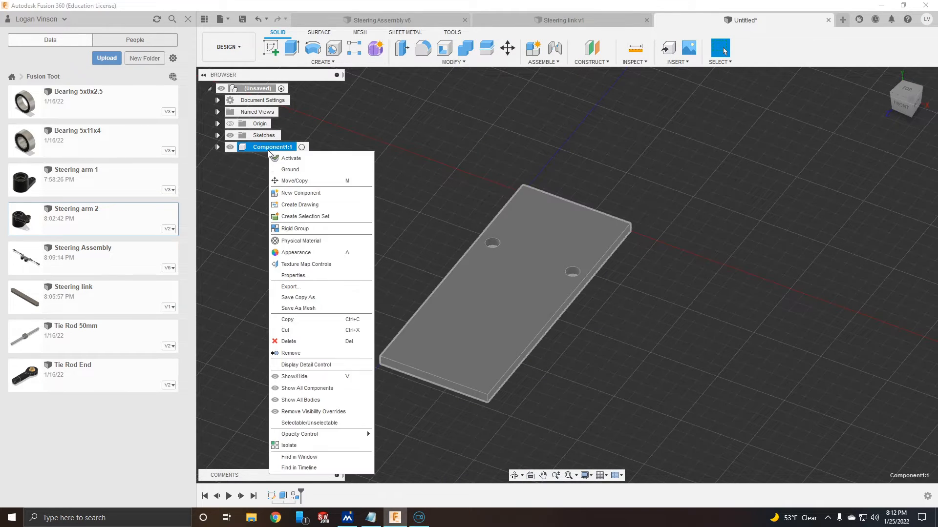
left_click(301, 241)
scroll(849, 332, "down", 8)
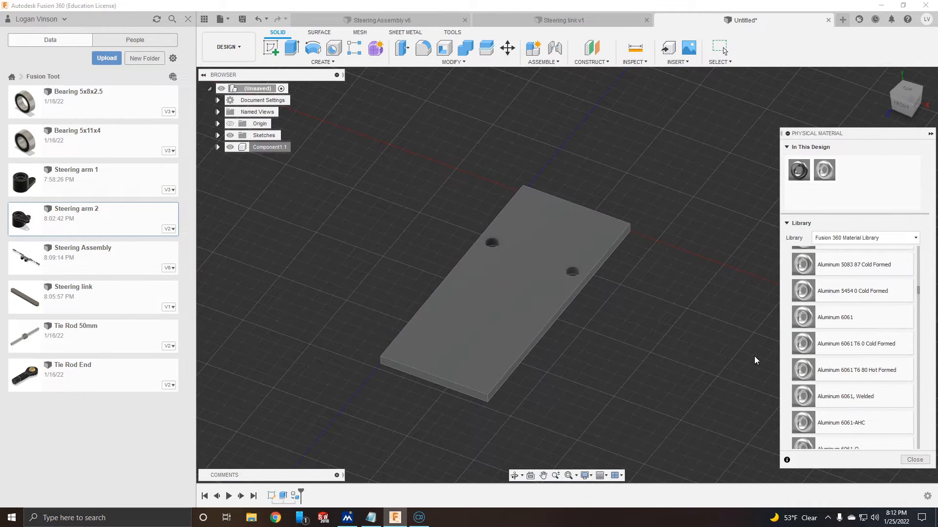
left_click(914, 459)
key("ctrl+s")
type("Chassis plate")
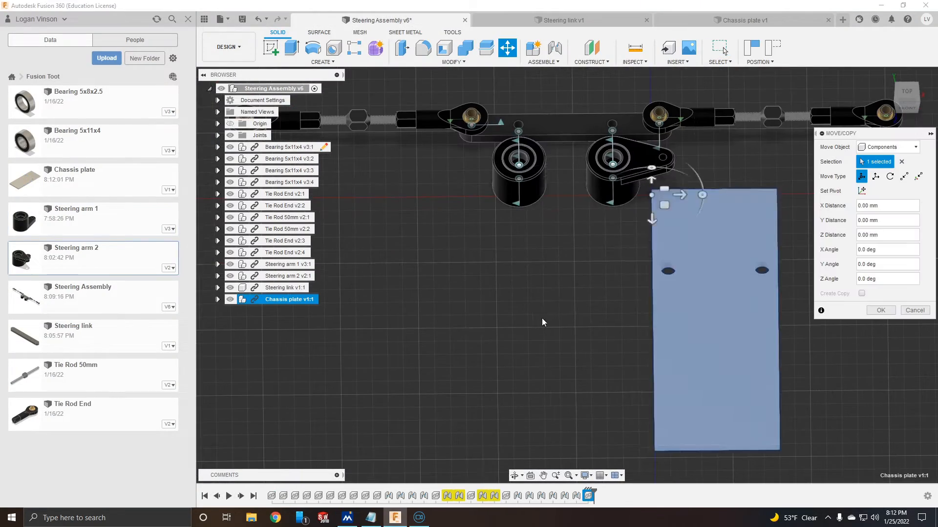
Move the inserted Chassis plate sideways in the Steering Assembly so it sits near the steering arms.
left_click_drag(662, 196, 470, 210)
key("Return")
middle_click_drag(554, 282, 668, 395, "shift")
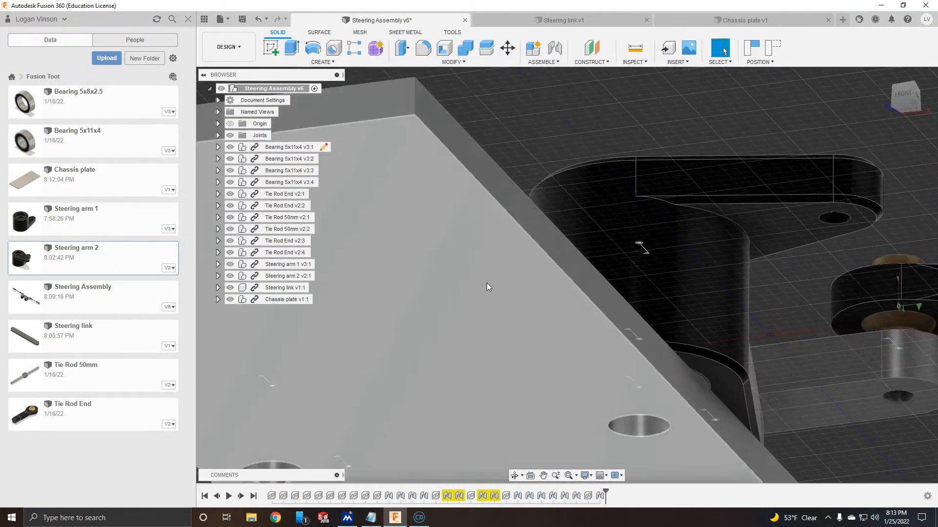
Try to join the Chassis plate's remaining 5 mm hole to the adjacent steering arm's bearing.
scroll(530, 211, "up", 10)
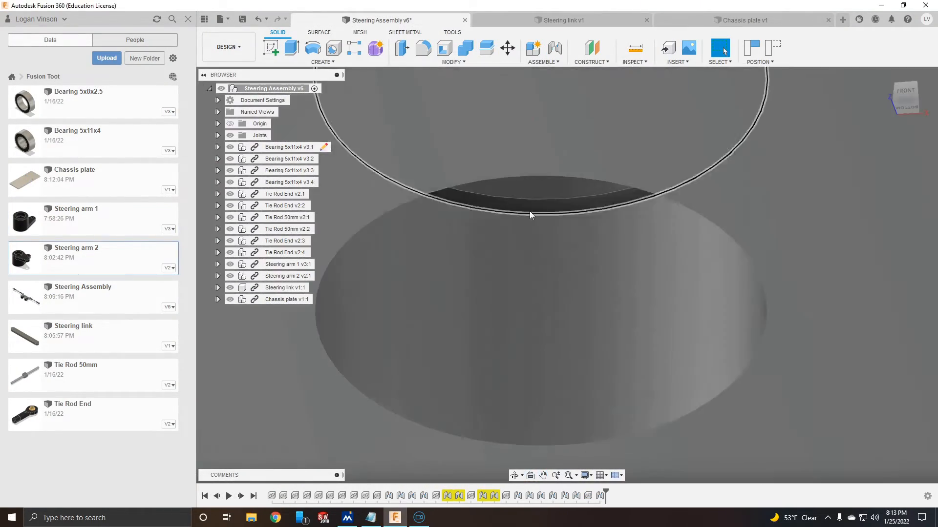
left_click(530, 214)
scroll(532, 220, "down", 10)
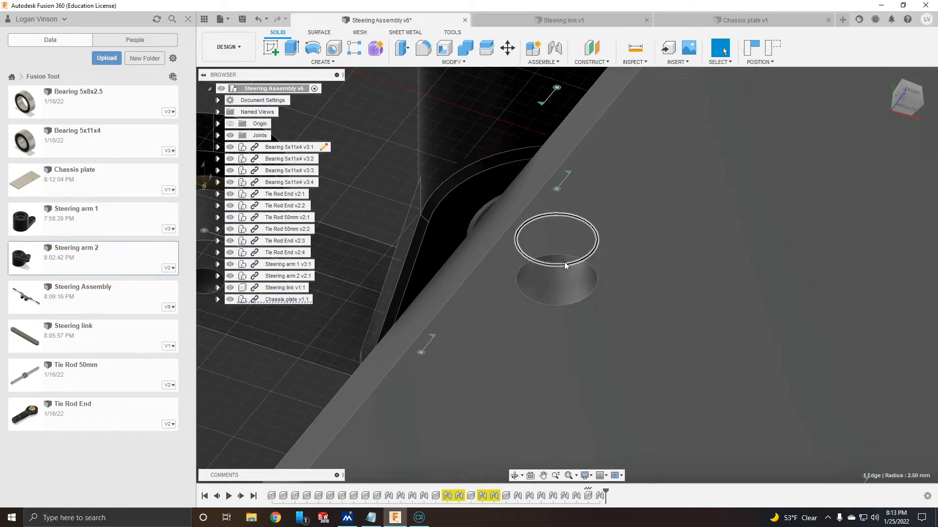
left_click(564, 262)
left_click(883, 347)
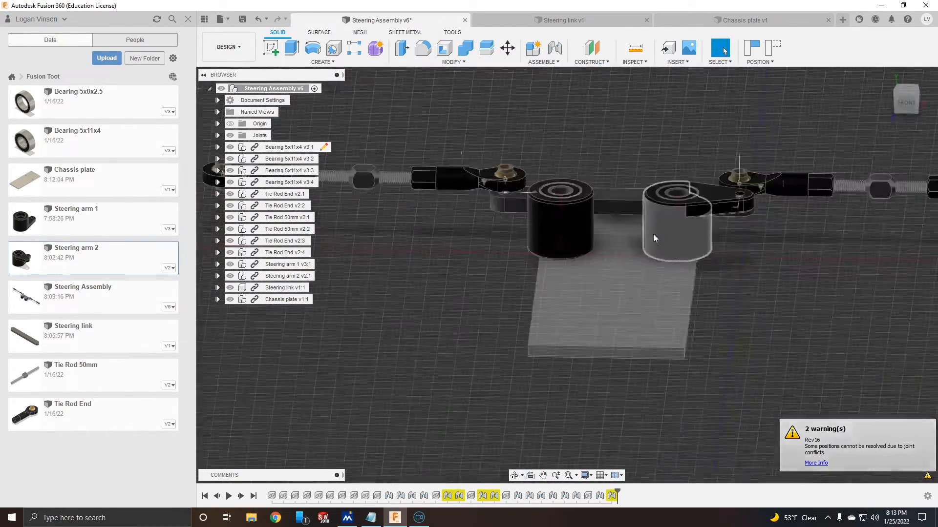
left_click(604, 274)
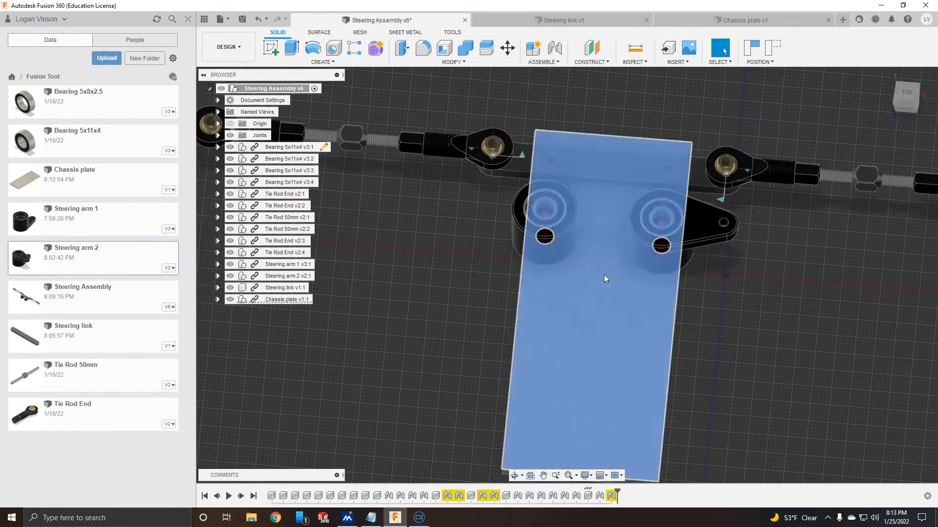
double_click(611, 496)
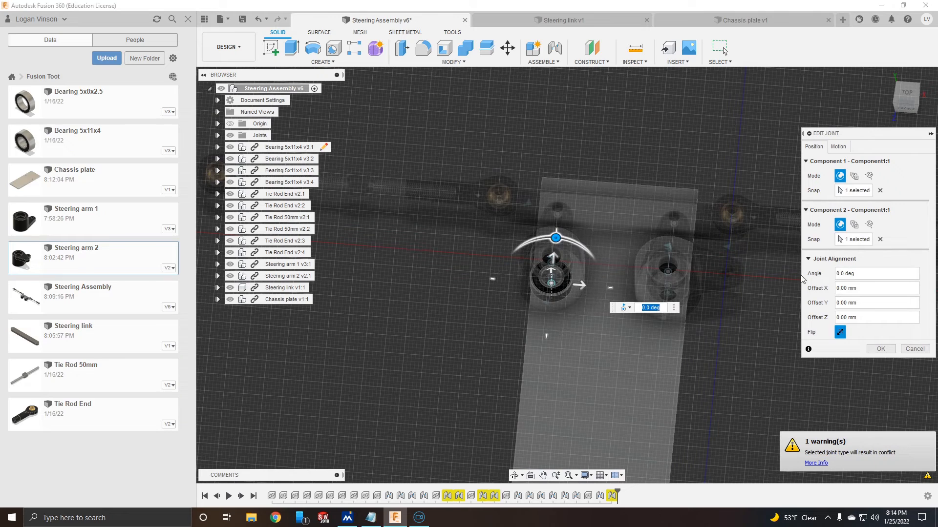
left_click(838, 146)
left_click(915, 207)
Ground the Chassis plate component in the Steering Assembly.
right_click(600, 328)
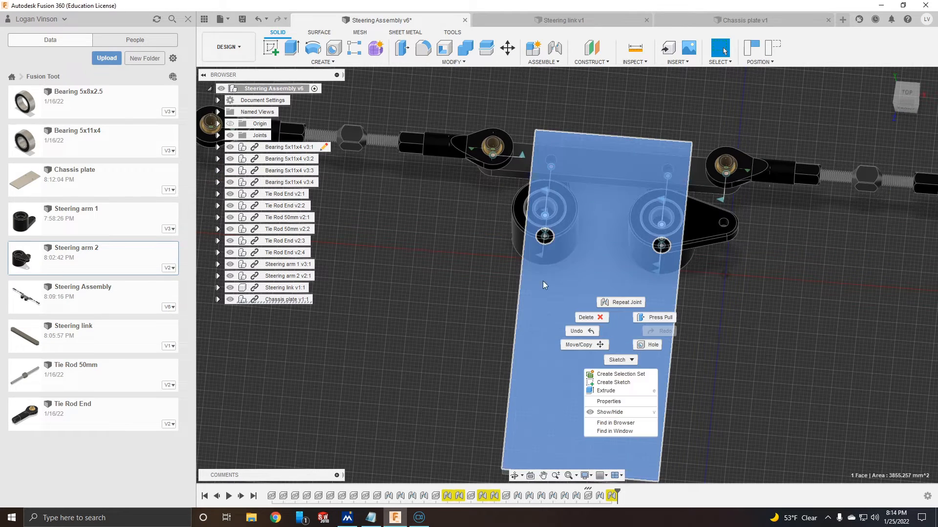
right_click(279, 299)
left_click(344, 181)
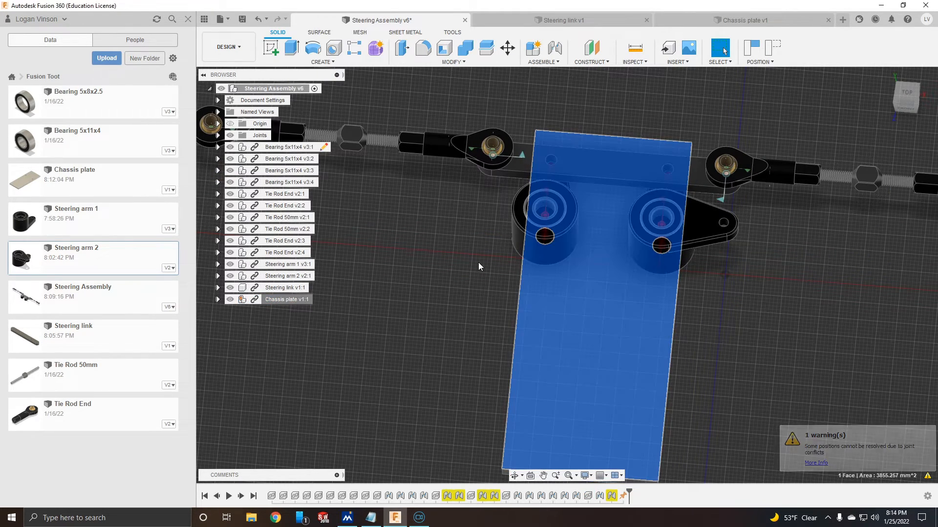
right_click(270, 147)
left_click(372, 222)
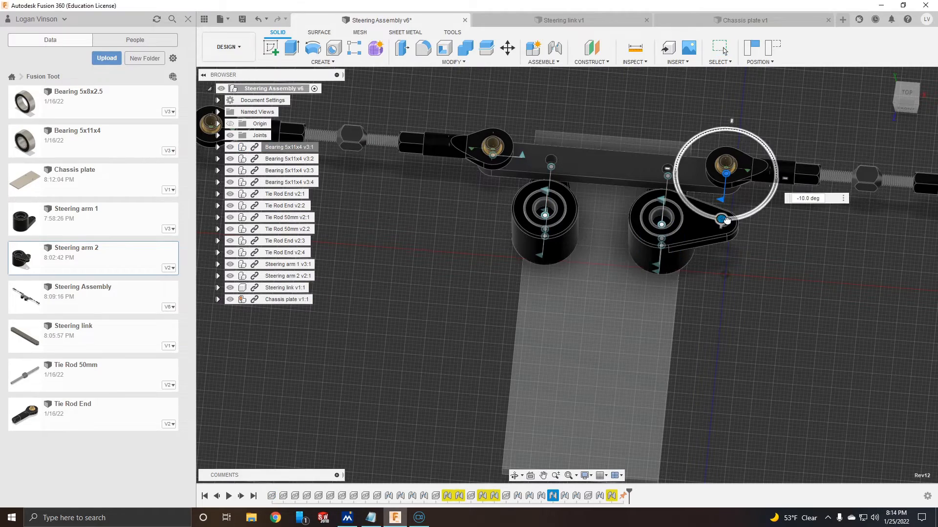
scroll(552, 324, "down", 3)
middle_click_drag(607, 347, 668, 394, "shift")
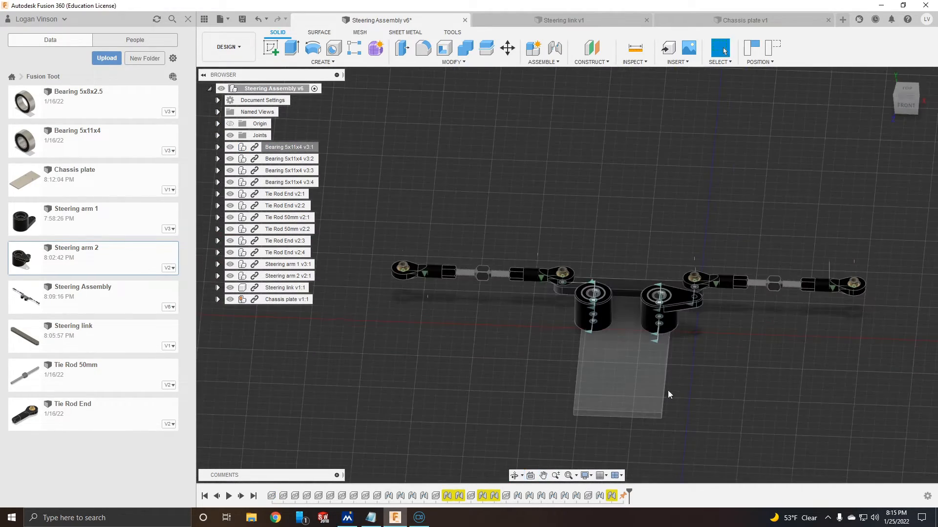
middle_click_drag(657, 351, 655, 342, "shift")
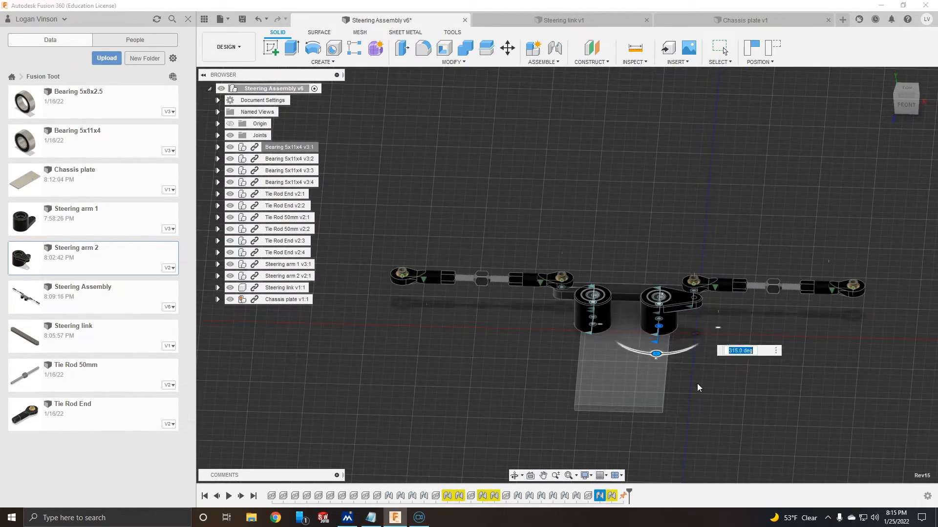
scroll(669, 362, "up", 3)
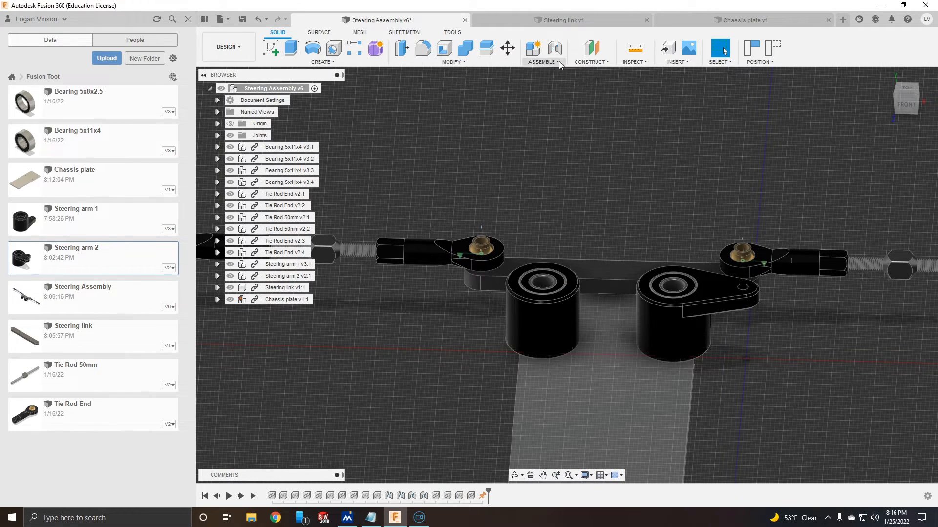
left_click(543, 61)
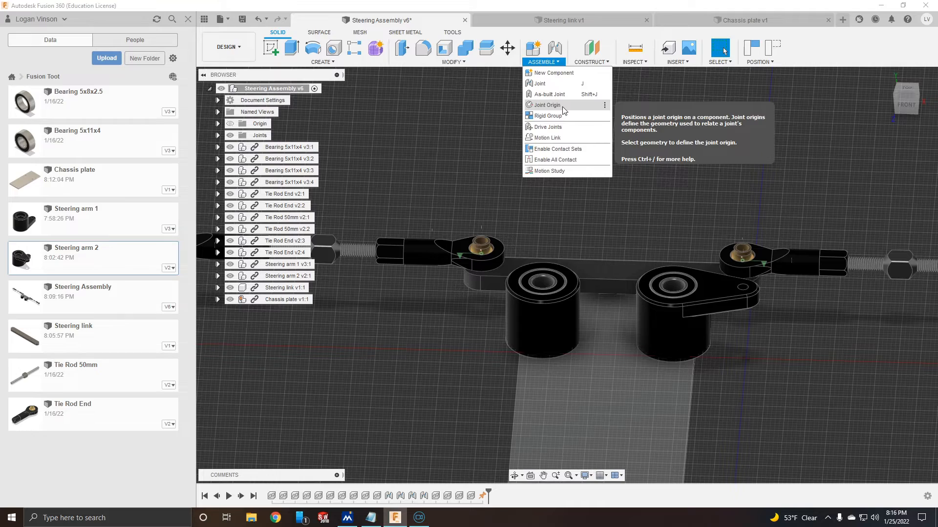
Pull Steering arm 2 aside and rigidly join its two loose bearings to the bearing seats at both ends.
left_click_drag(684, 321, 754, 331)
left_click(686, 340)
scroll(699, 342, "up", 3)
middle_click_drag(733, 382, 737, 273, "shift")
left_click(694, 415)
left_click(800, 405, "ctrl")
key("j")
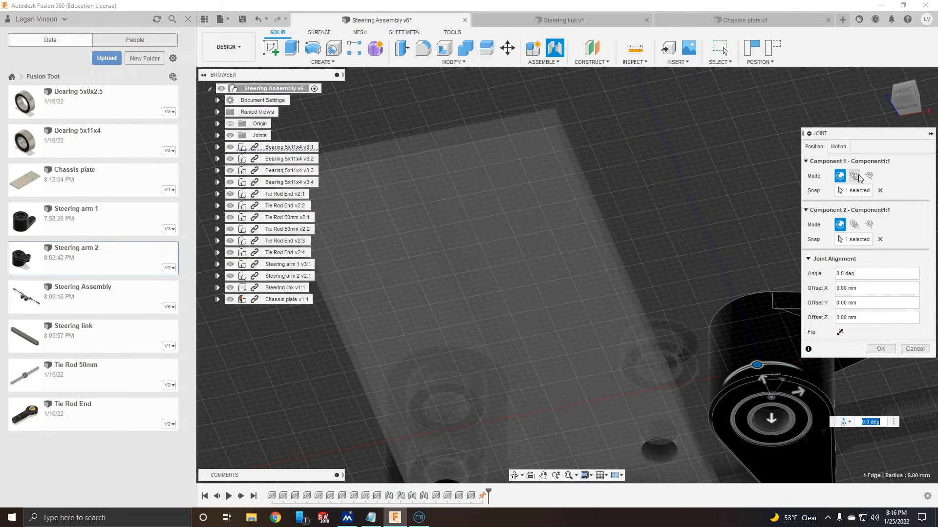
left_click(838, 146)
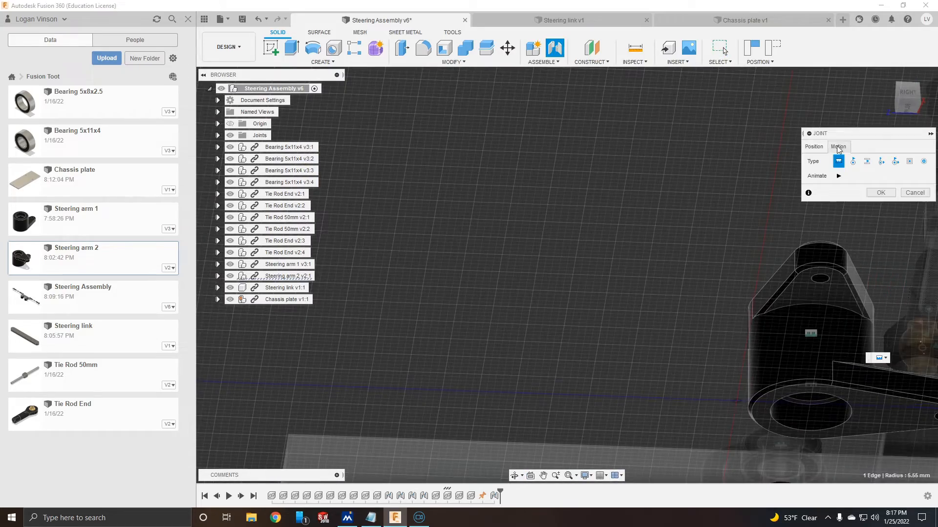
left_click(880, 193)
Rigidly join the first loose bearing to a bearing seat of Steering arm 1.
middle_click_drag(837, 244, 768, 335)
left_click(614, 381)
left_click(504, 328, "ctrl")
key("j")
key("Return")
Rigidly join the remaining loose bearing to the opposite bearing seat of Steering arm 1.
left_click(493, 388)
middle_click_drag(600, 412, 613, 335, "shift")
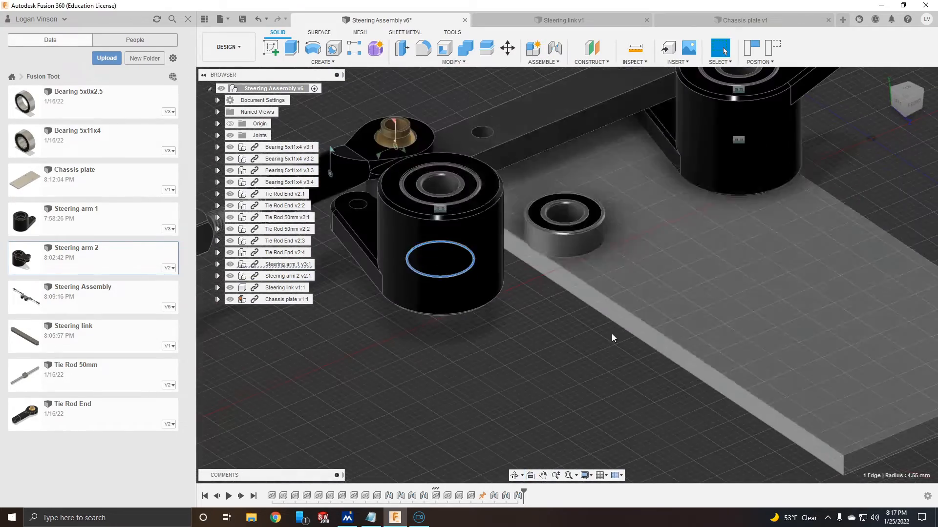
left_click(571, 225, "ctrl")
key("j")
left_click(879, 347)
Join Steering arm 1's small hole to the steering link's nearest inner hole with a Revolute joint.
middle_click_drag(732, 244, 644, 342, "shift")
left_click_drag(543, 217, 610, 240)
middle_click_drag(704, 187, 610, 249)
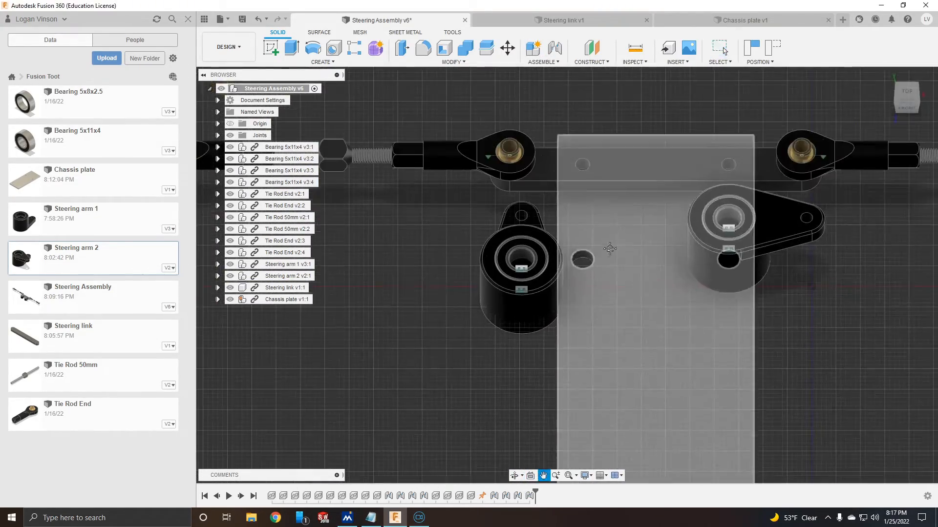
left_click(521, 215)
left_click(583, 165, "ctrl")
key("j")
middle_click_drag(672, 206, 734, 221, "shift")
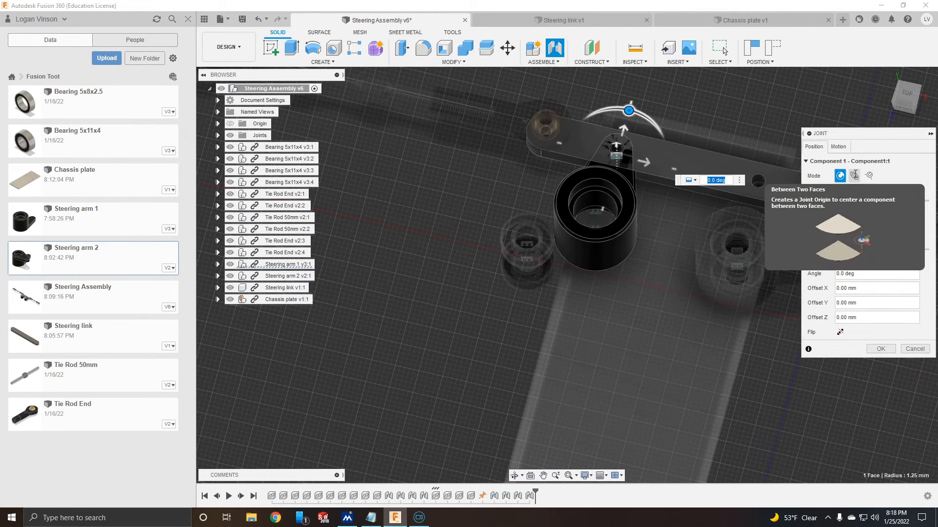
left_click(838, 147)
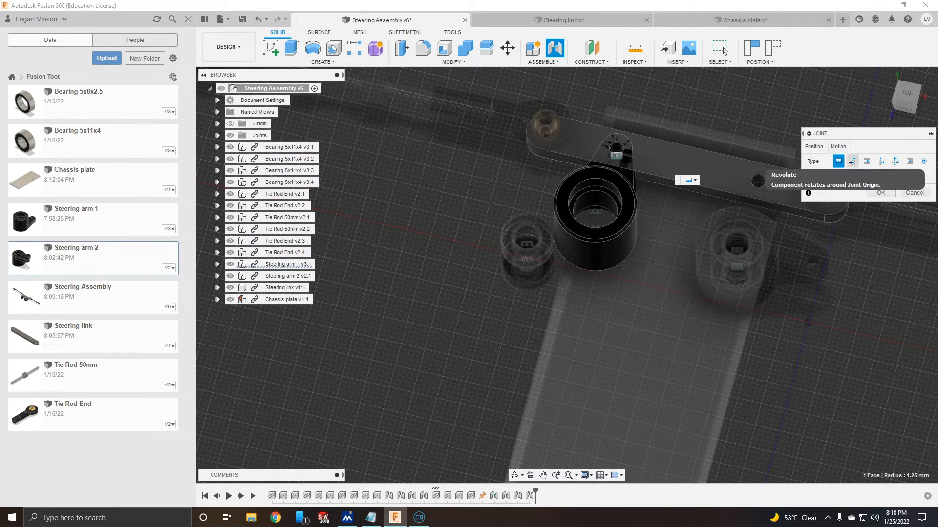
left_click(895, 161)
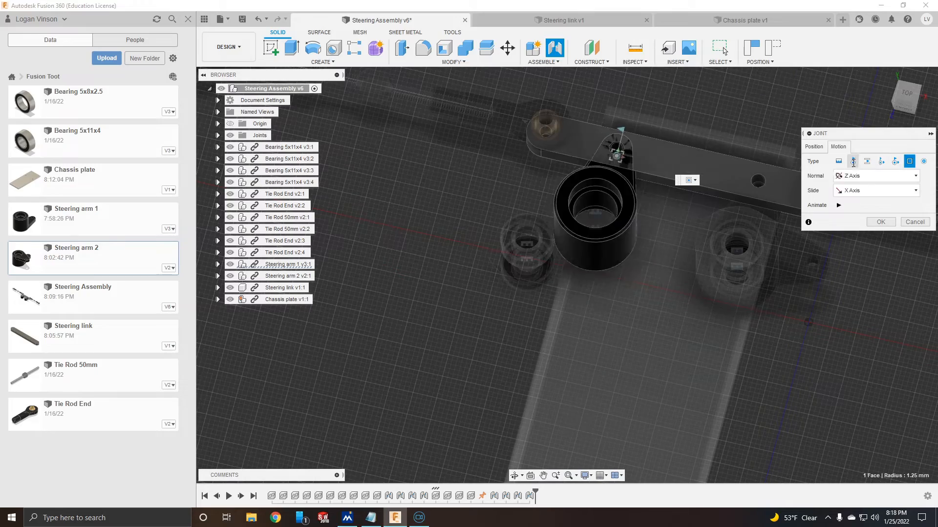
left_click(853, 161)
left_click(880, 207)
Try to set up a Planar joint using the flat faces of Steering arm 1 and the steering link.
left_click(684, 178)
middle_click_drag(684, 178, 538, 293, "shift")
left_click(524, 309, "ctrl")
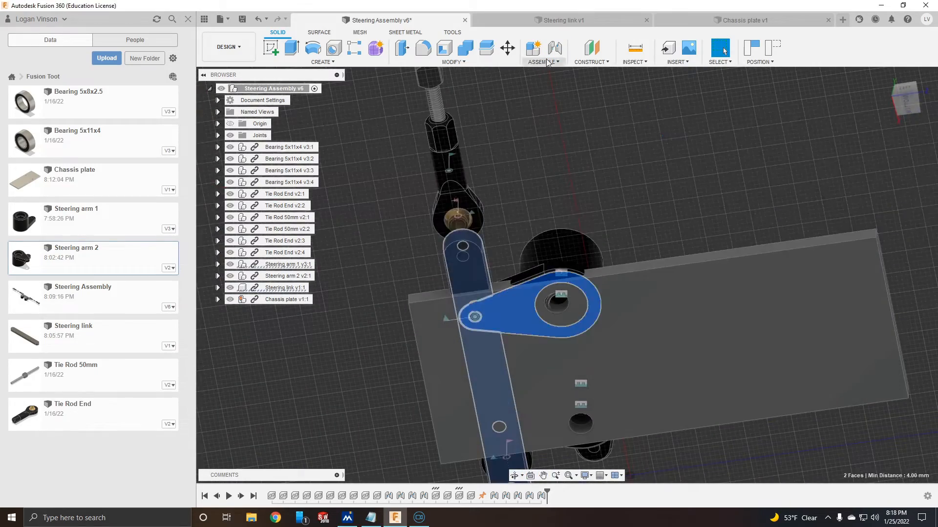
left_click(555, 48)
left_click(545, 270)
left_click(837, 147)
left_click(909, 161)
Replace the Planar joint's Component 1 snap with a different selection and apply the joint.
middle_click_drag(762, 185, 841, 238, "shift")
left_click(813, 147)
left_click(878, 190)
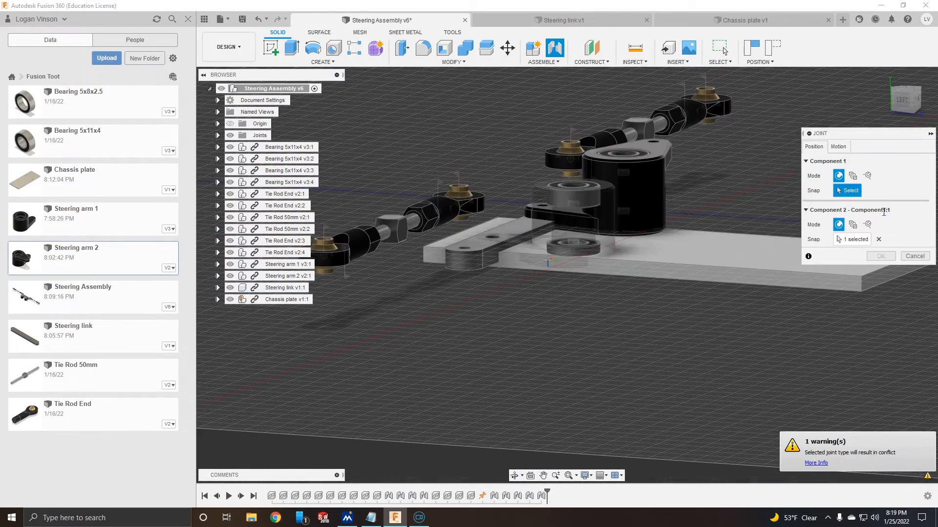
middle_click_drag(725, 268, 472, 333, "shift")
left_click(469, 333)
left_click(838, 146)
middle_click_drag(684, 293, 693, 274, "shift")
left_click(881, 178)
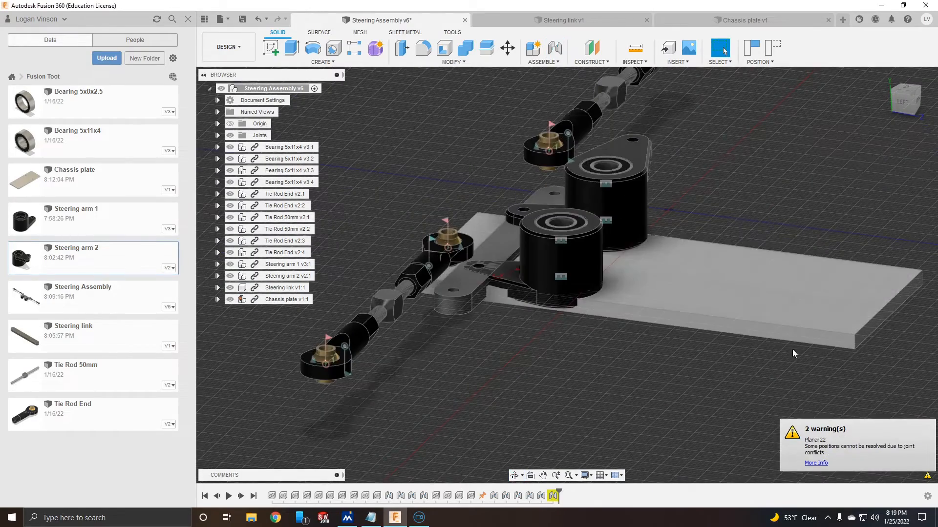
Save the Steering Assembly with the grounded Chassis plate and new joints.
middle_click_drag(792, 350, 629, 293, "shift")
key("ctrl+s")
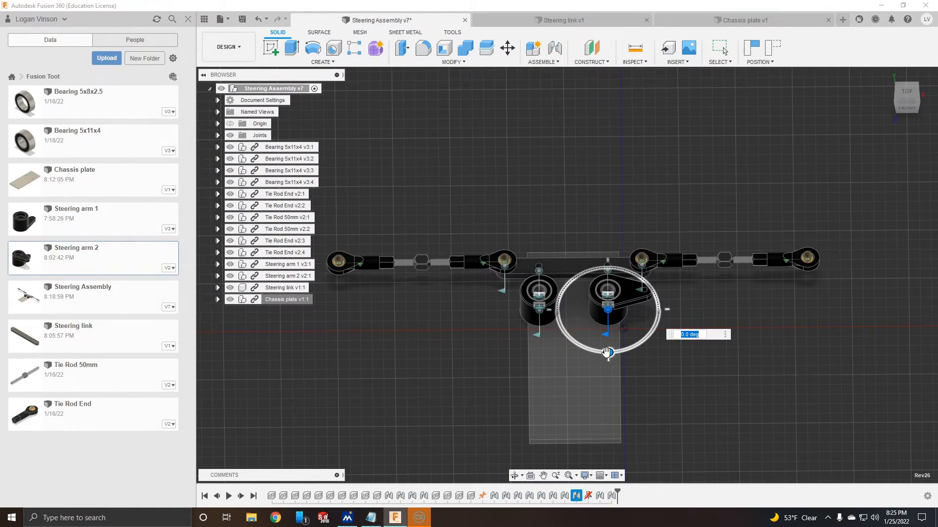
Rotate the revolute joints at Steering arm 2 back and forth to check the steering linkage's motion.
mouse_move(607, 352)
left_mouse_down()
mouse_move(642, 340)
mouse_move(565, 335)
mouse_move(634, 347)
mouse_move(596, 352)
mouse_move(637, 341)
mouse_move(613, 345)
left_mouse_up()
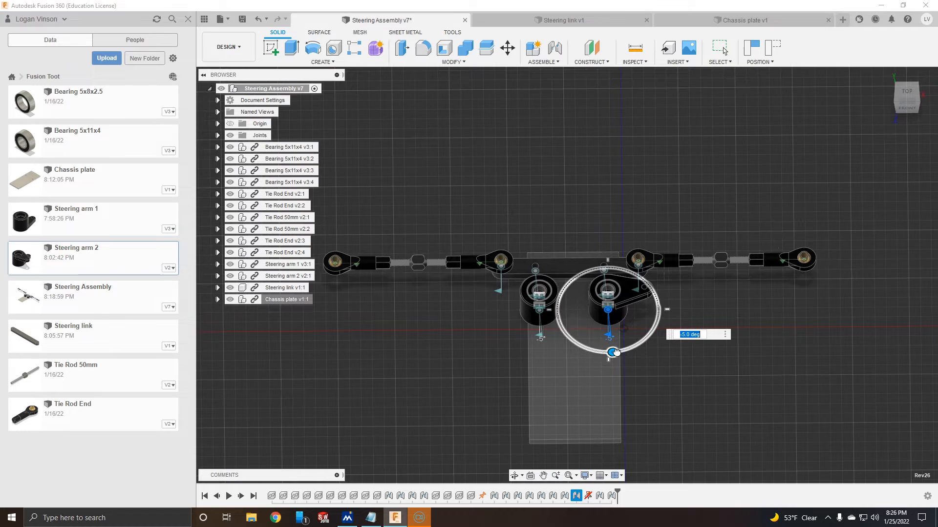
left_click(641, 291)
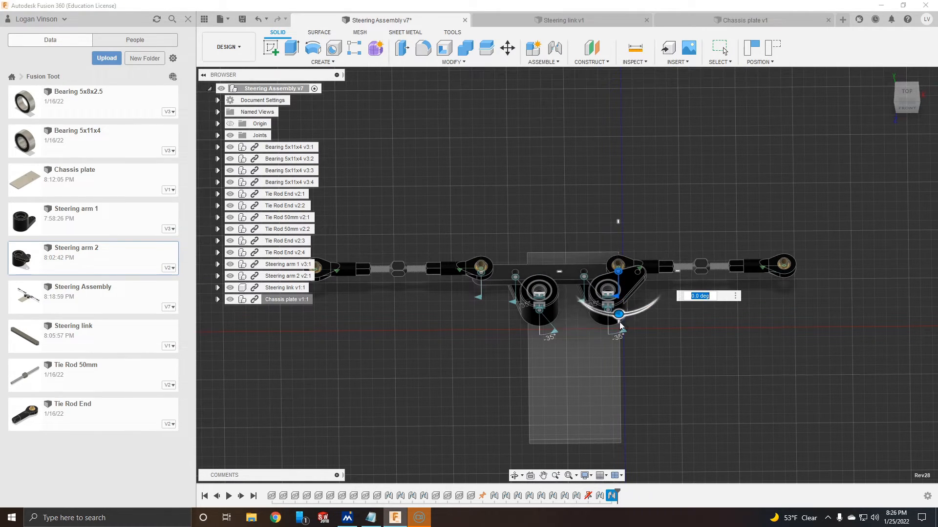
left_click_drag(634, 347, 607, 332)
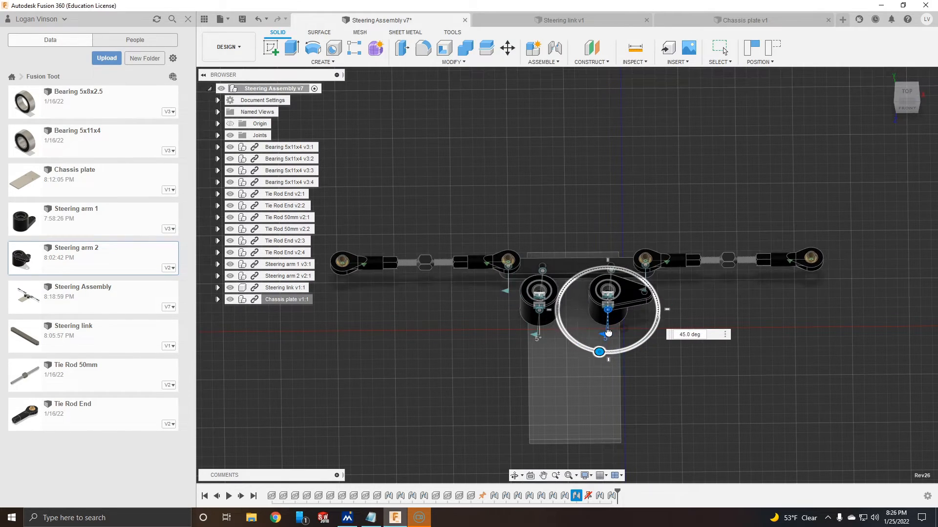
Set the rotation of the revolute joint being driven at Steering arm 2 to 0 degrees.
middle_click_drag(650, 366, 572, 346, "shift")
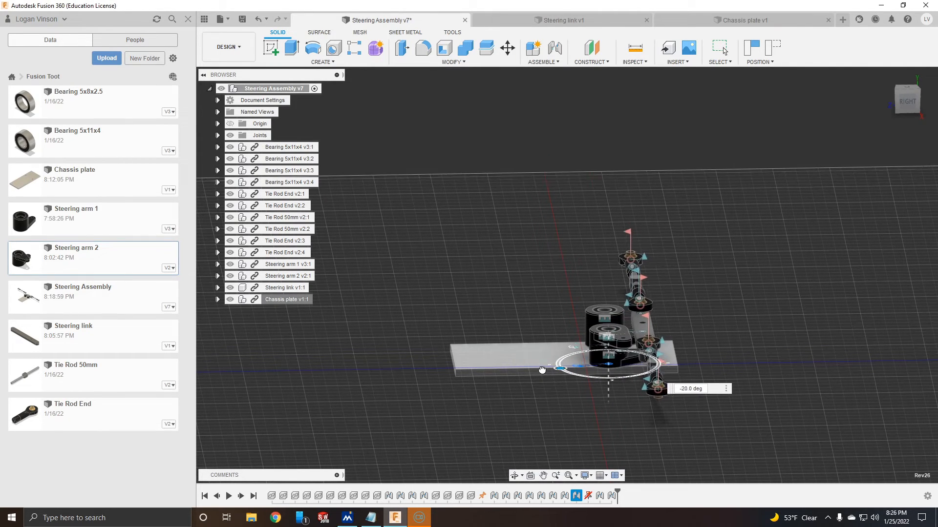
middle_click_drag(520, 369, 651, 328, "shift")
type("0")
key("Return")
middle_click_drag(720, 321, 630, 318, "shift")
middle_click_drag(684, 281, 762, 298, "shift")
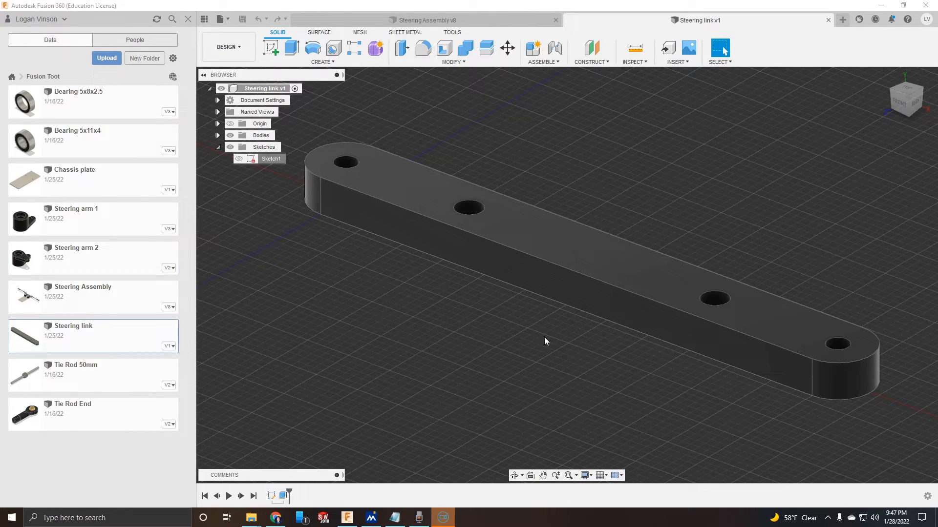
Export the steering link's Sketch1 as a DXF, overwriting the existing file steering linkage.dxf.
mouse_move(537, 334)
middle_mouse_down()
mouse_move(508, 309)
mouse_move(533, 331)
middle_mouse_up()
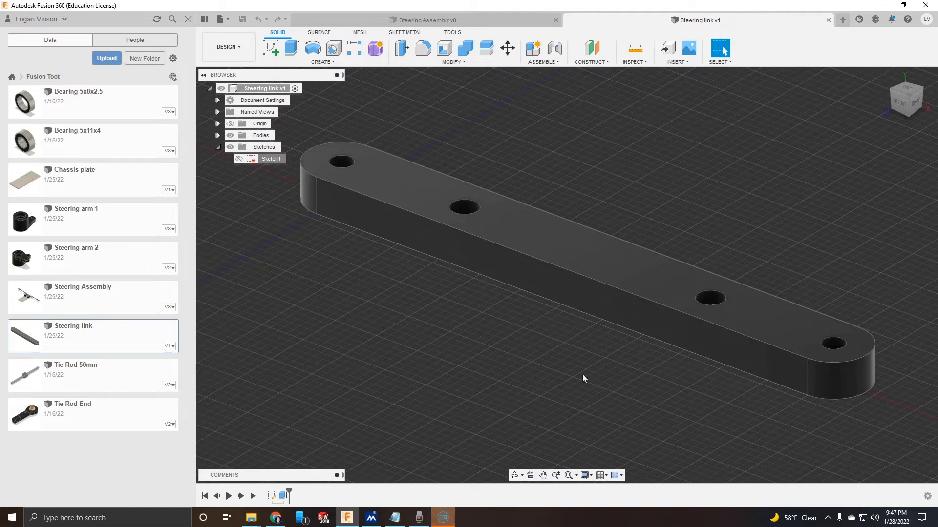
mouse_move(583, 379)
middle_mouse_down("shift")
mouse_move(542, 273)
mouse_move(556, 374)
mouse_move(649, 401)
mouse_move(593, 405)
mouse_move(620, 427)
mouse_move(620, 395)
mouse_move(578, 363)
middle_mouse_up("shift")
right_click(272, 159)
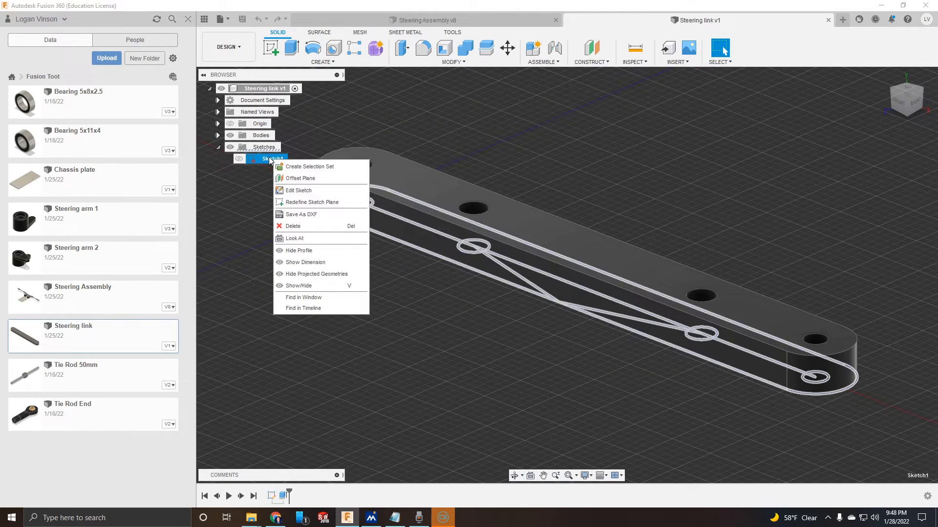
left_click(292, 213)
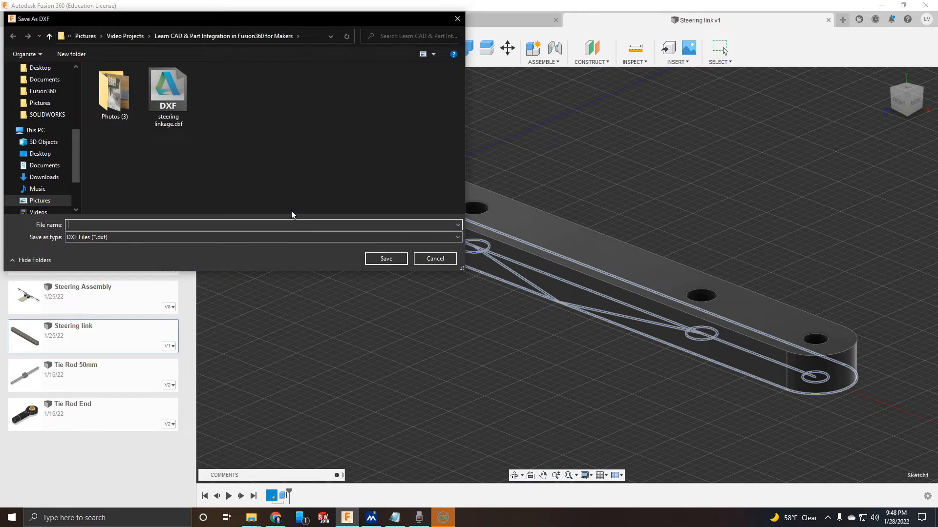
left_click(176, 125)
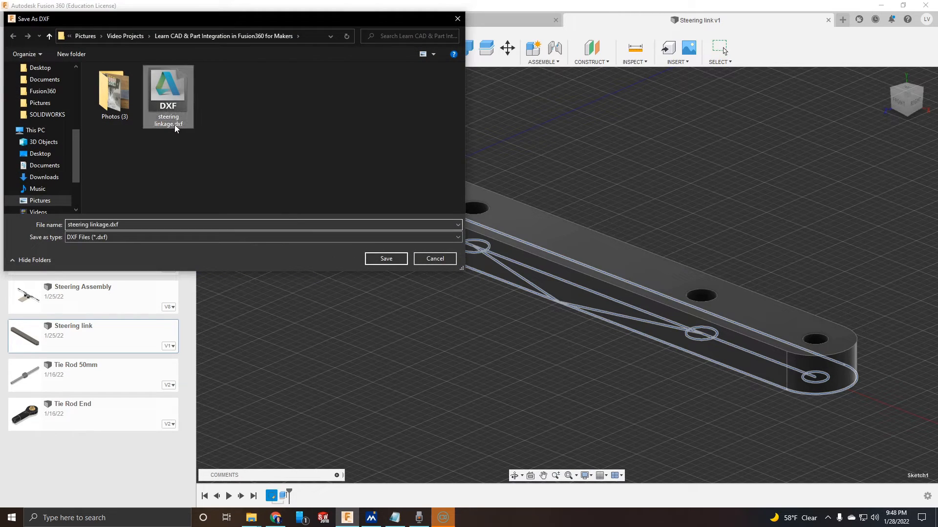
left_click(386, 259)
left_click(482, 262)
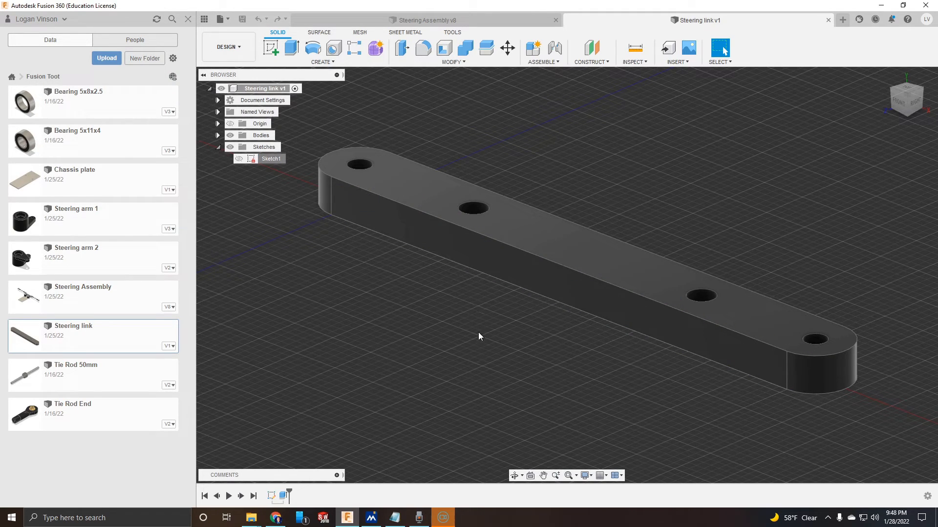
Switch to SendCutSend in the browser and upload steering linkage.dxf as a new drawing.
left_click(276, 518)
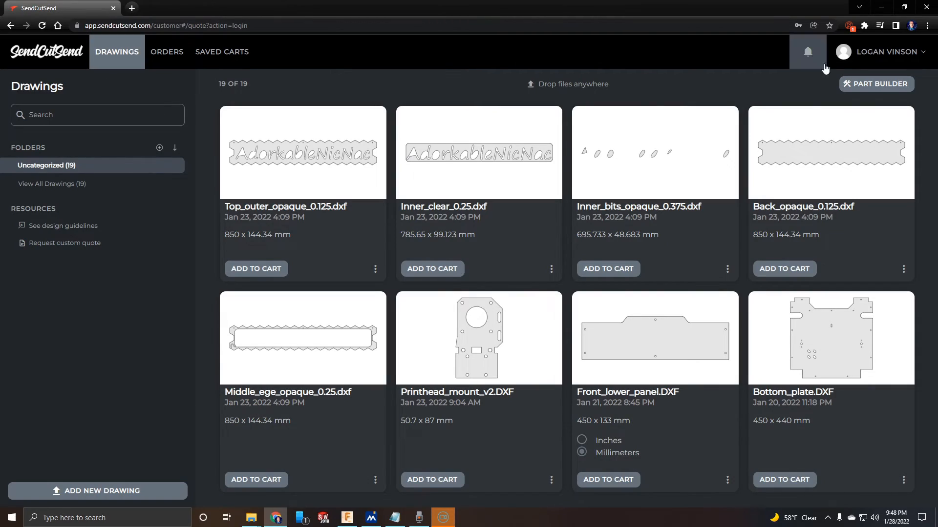
left_click(96, 498)
left_click(159, 24)
double_click(224, 87)
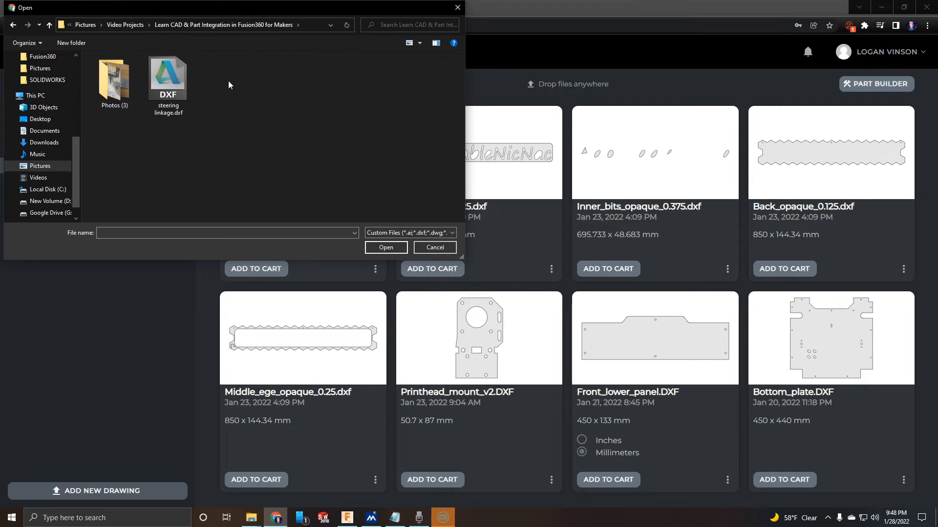
double_click(168, 84)
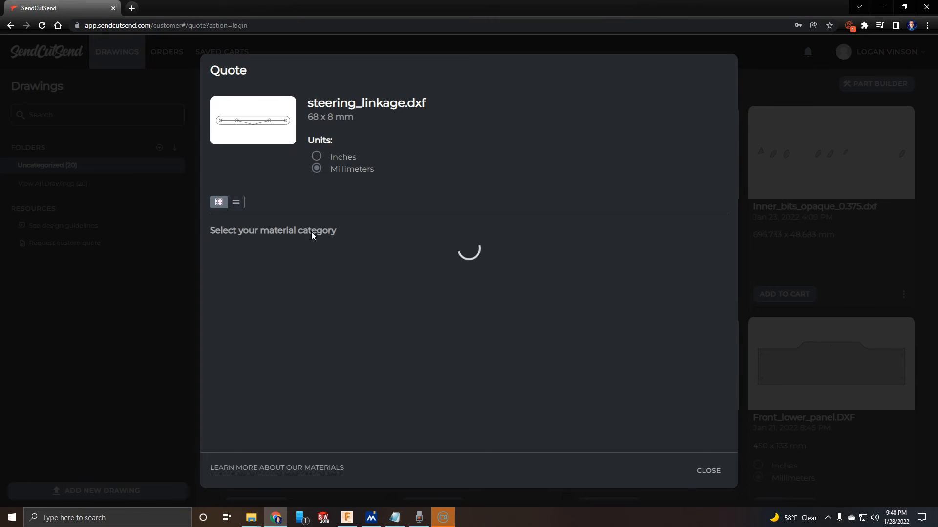
Look up the steering linkage quote for 6061 Aluminum at .125" (3.2 mm), after checking the 5052 Aluminum thickness options.
left_click(273, 271)
left_click(266, 292)
left_click(289, 292)
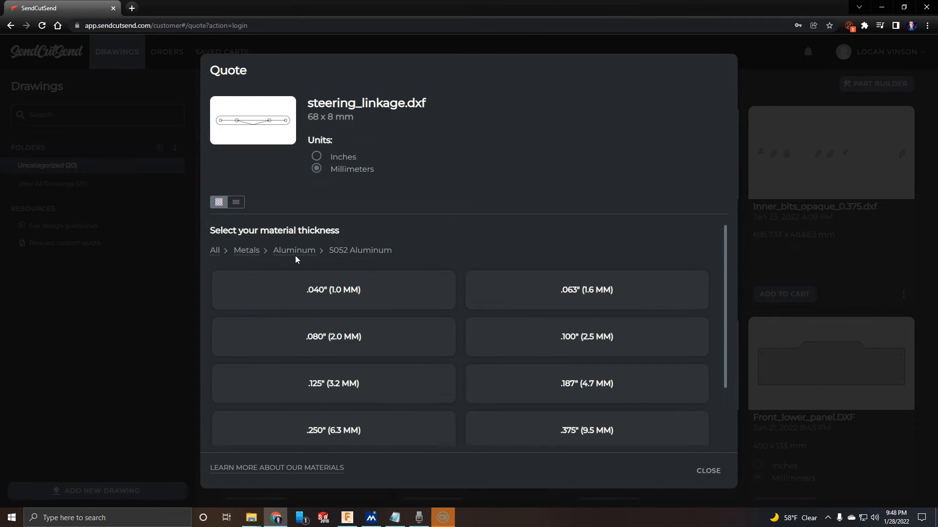
left_click(294, 250)
left_click(310, 343)
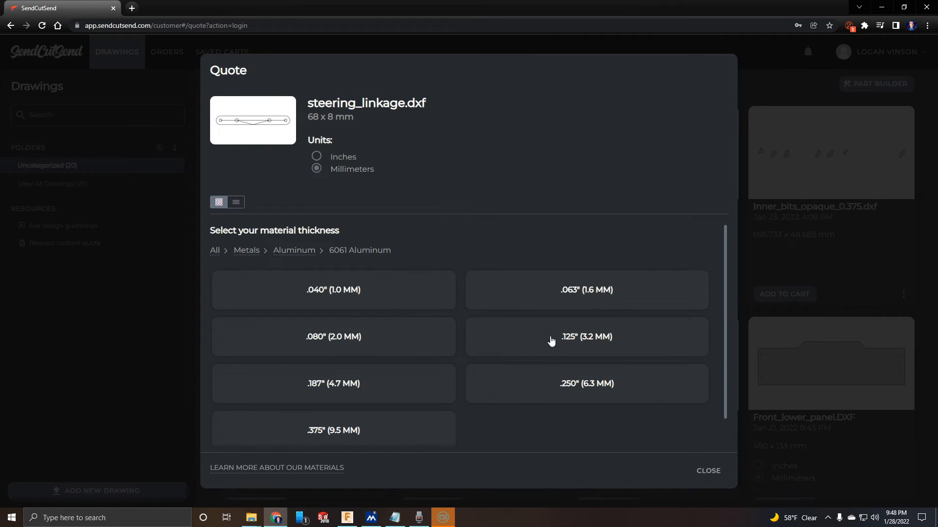
left_click(491, 352)
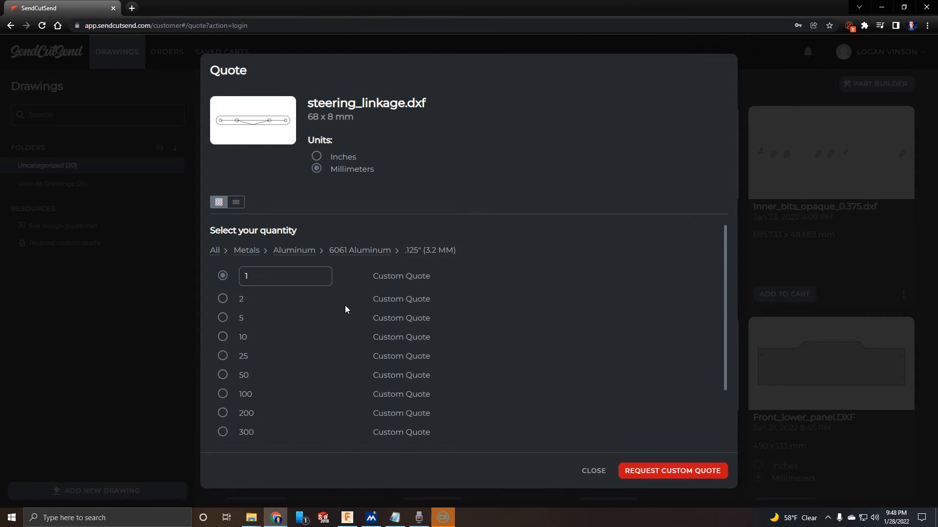
Change the quote's 6061 Aluminum thickness to .080" (2.0 mm) and check the price for a single part.
left_click(341, 249)
left_click(331, 344)
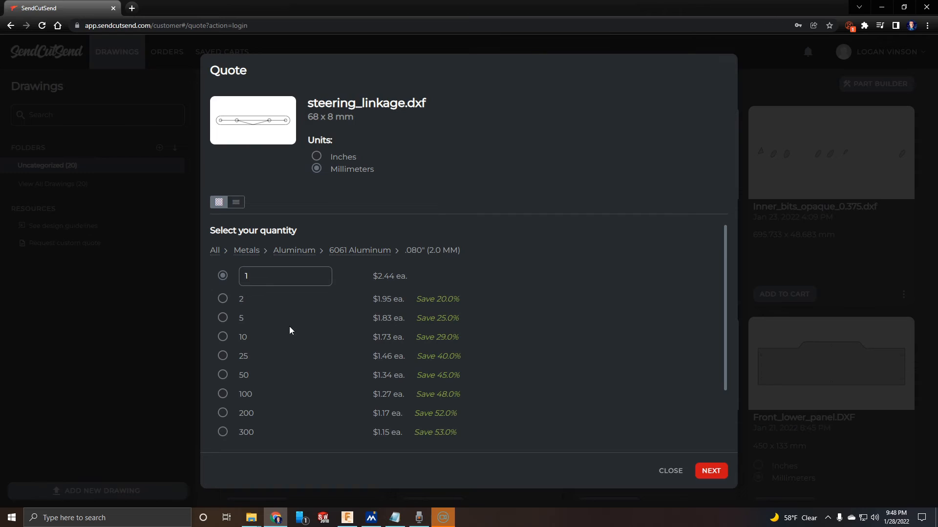
left_click(360, 250)
left_click(424, 338)
triple_click(383, 272)
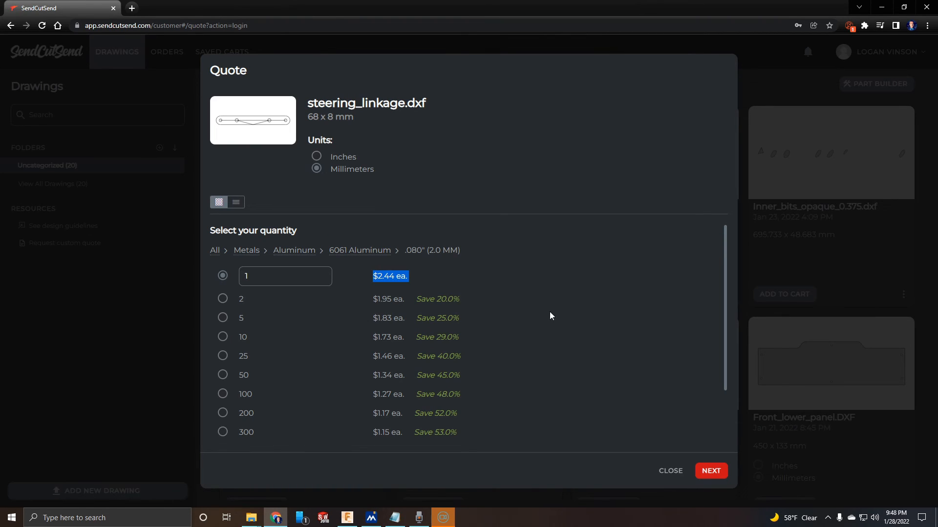
Check the tapping service information for the quoted part, then close the quote without adding it to the cart.
left_click(711, 470)
left_click(270, 321)
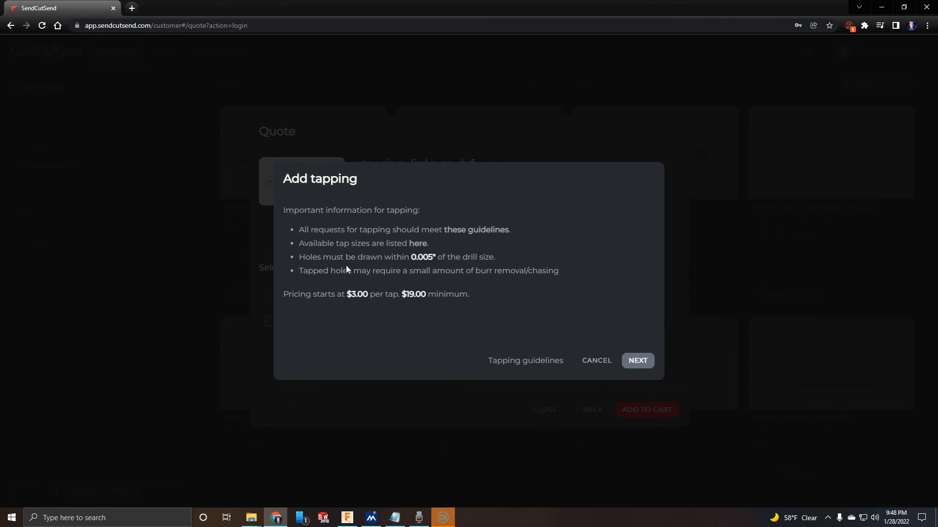
left_click(604, 365)
left_click(546, 411)
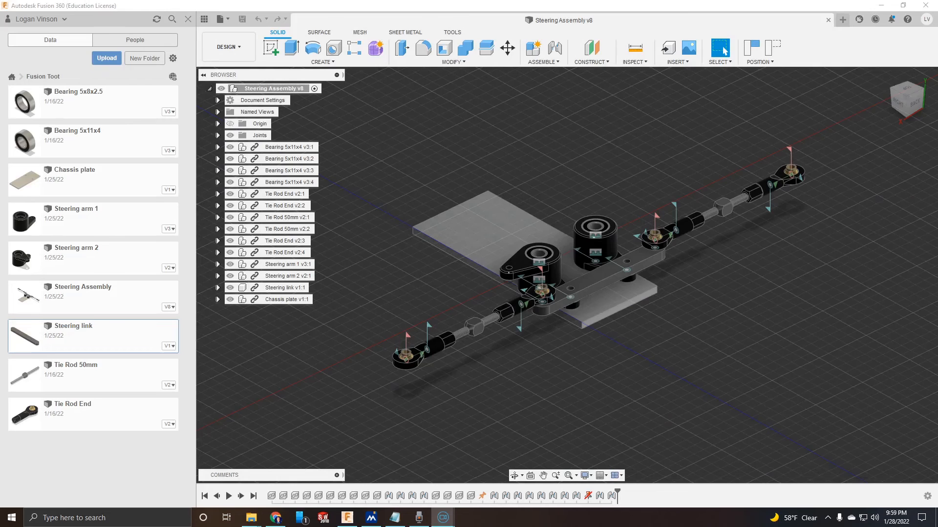
Render the Steering Assembly in the Render workspace using the Local Renderer with advanced settings on and Final quality at 75.
left_click(226, 47)
left_click(229, 98)
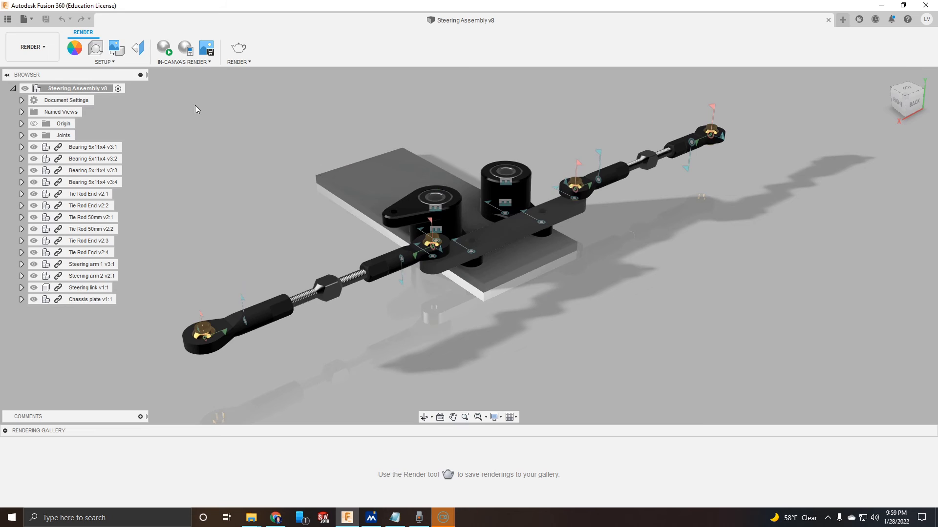
left_click(239, 47)
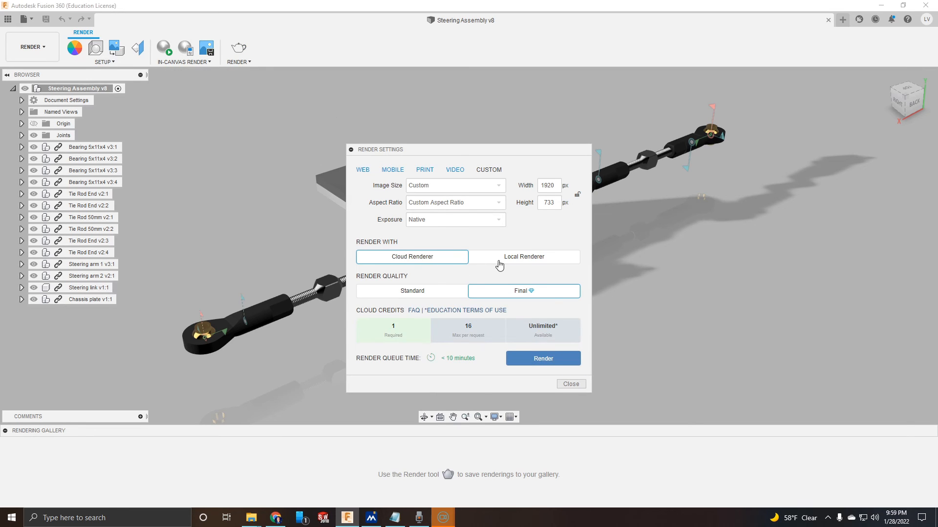
left_click(499, 258)
left_click(571, 305)
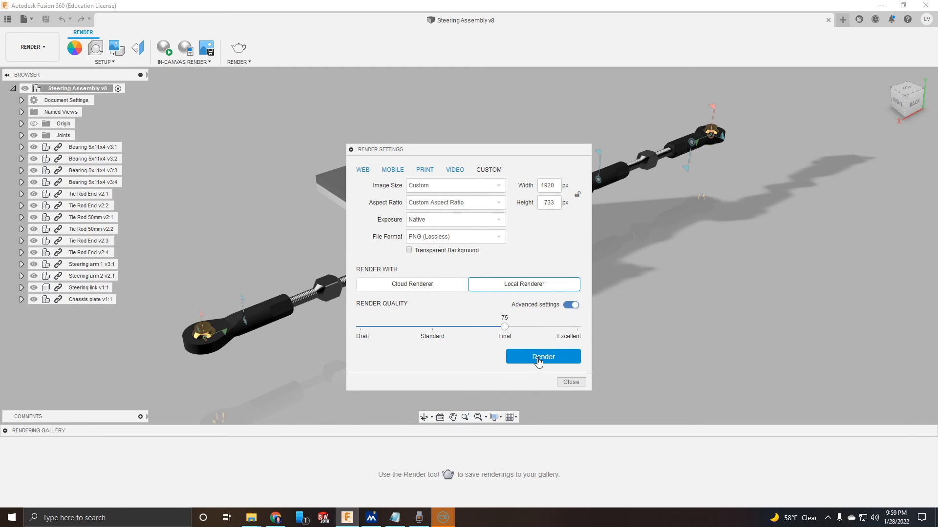
left_click(538, 359)
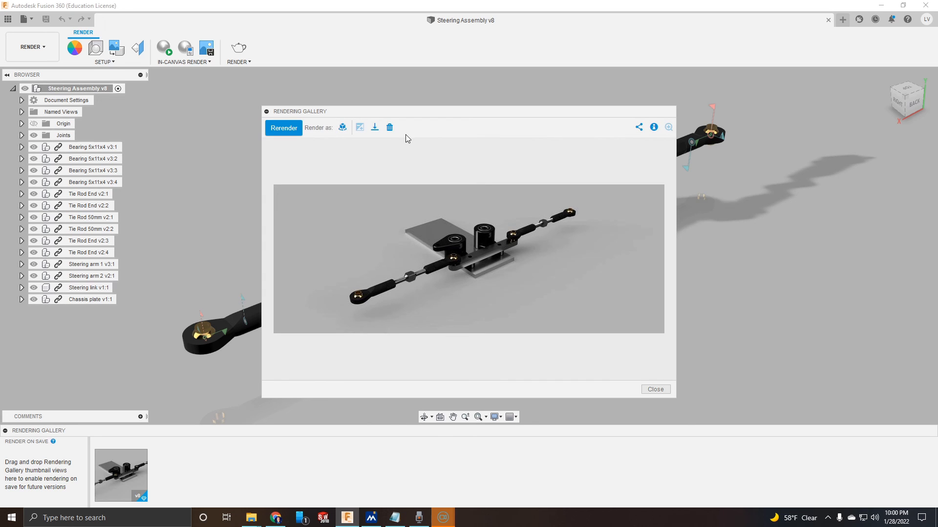
Download the finished Steering Assembly rendering from the gallery as an image file.
left_click(375, 127)
left_click(385, 259)
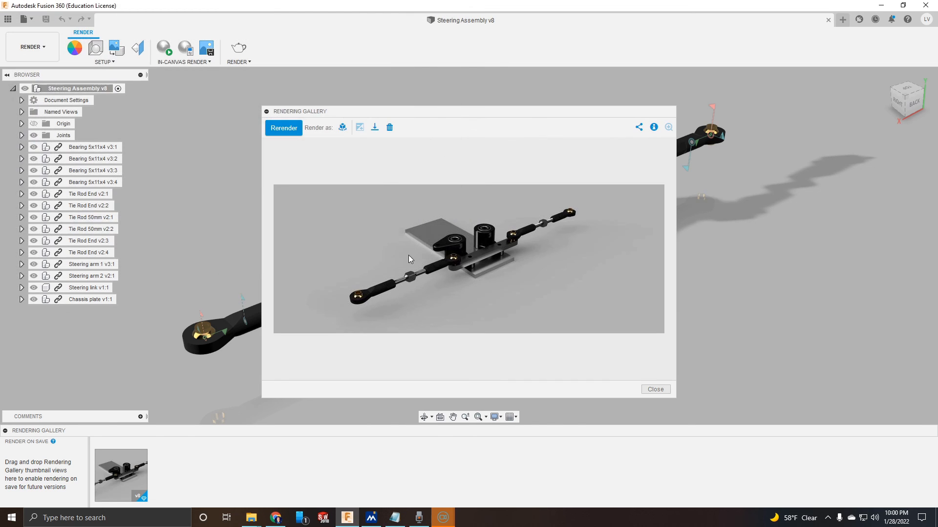